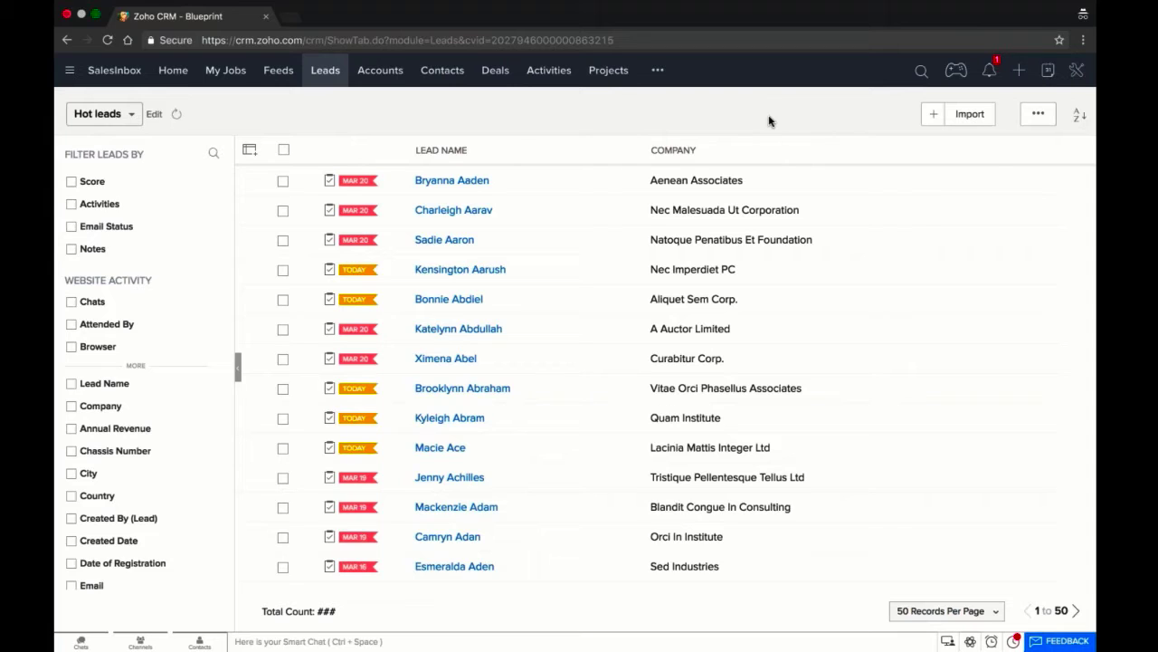
- Start a new deal named "New Widget Std." and assign it to the Acme Inc account
{"action": "left_click", "coordinate": [492, 80]}
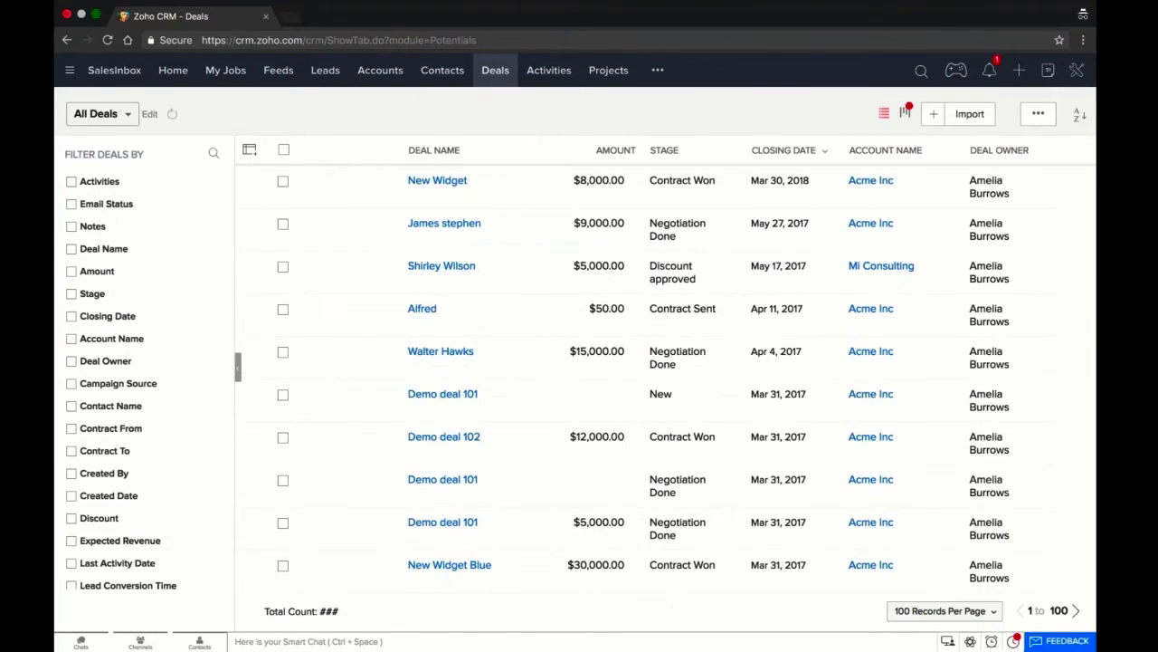
{"action": "left_click", "coordinate": [934, 115]}
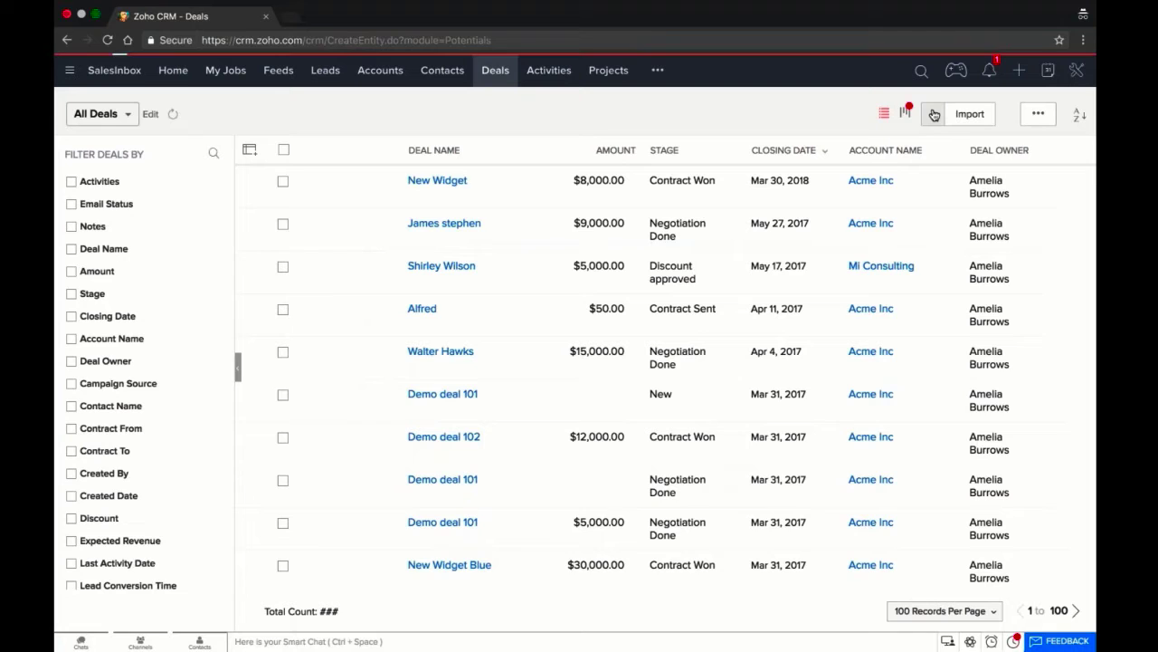
{"action": "type", "text": "N"}
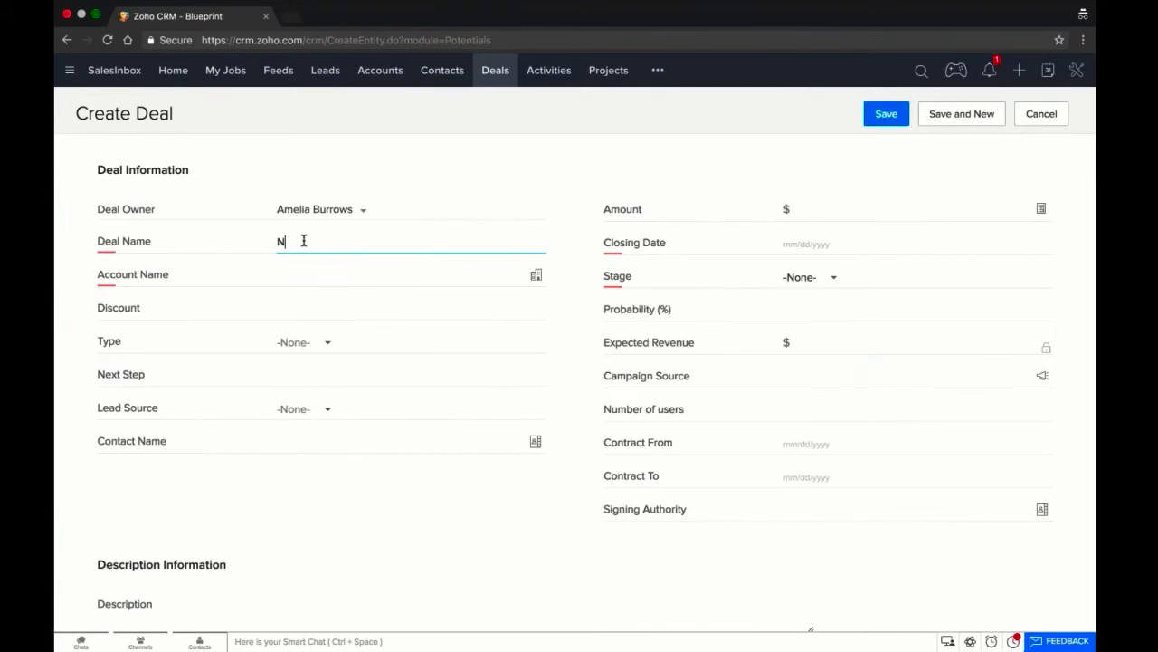
{"action": "type", "text": "ew Widget Std."}
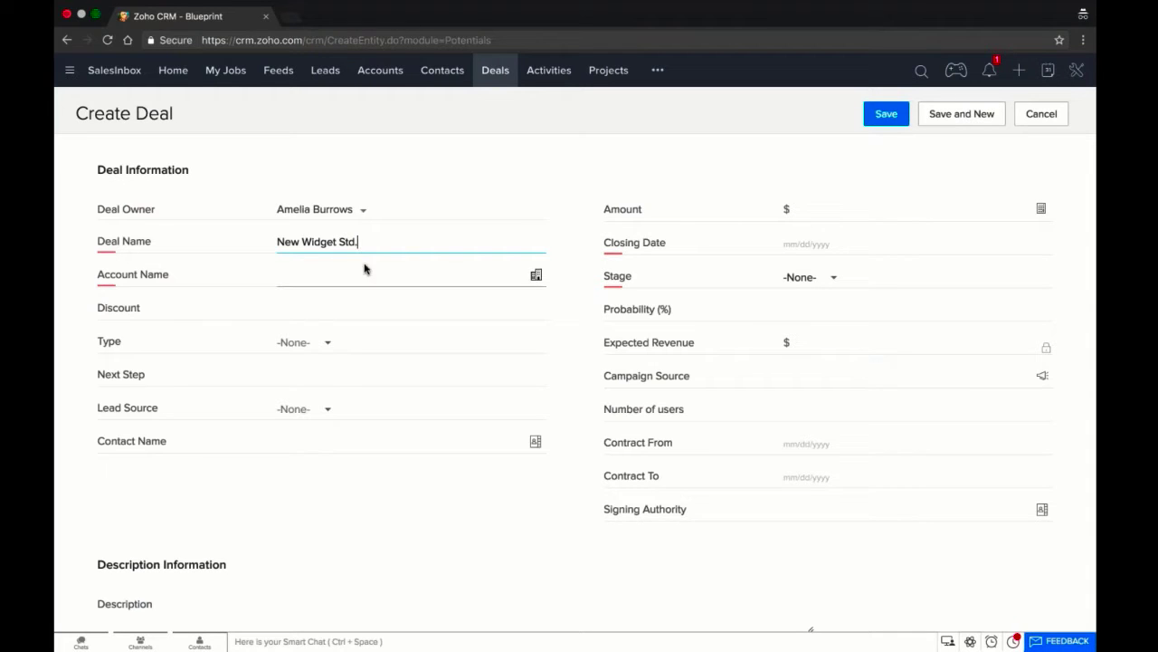
{"action": "key", "text": "Tab"}
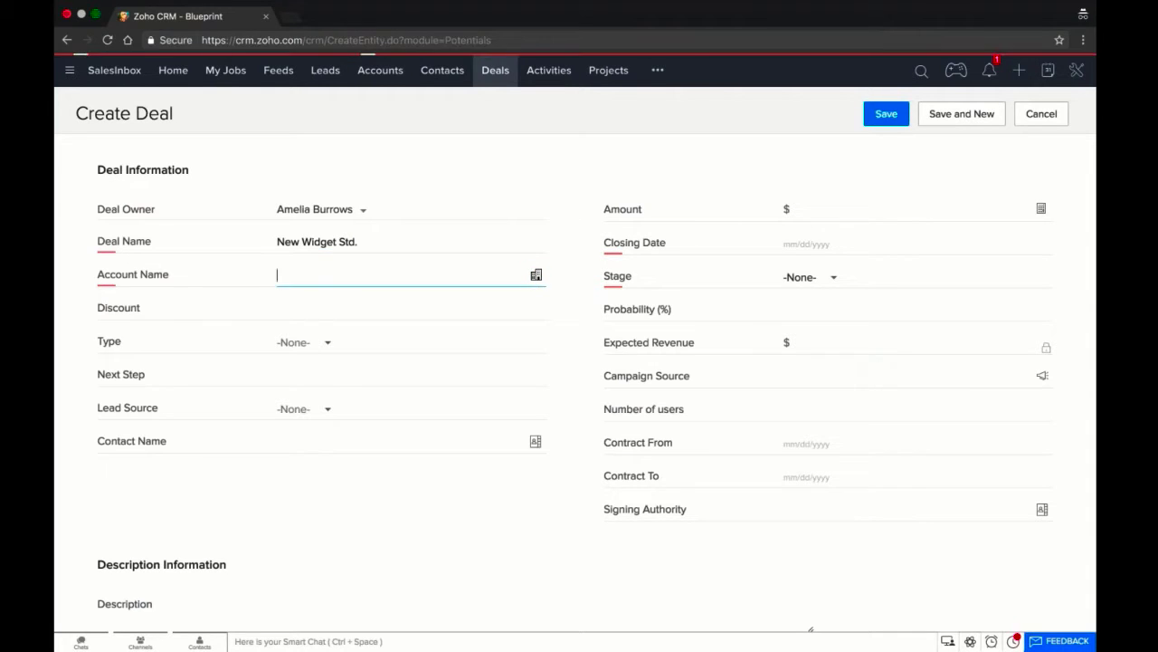
{"action": "left_click", "coordinate": [535, 275]}
{"action": "left_click", "coordinate": [199, 145]}
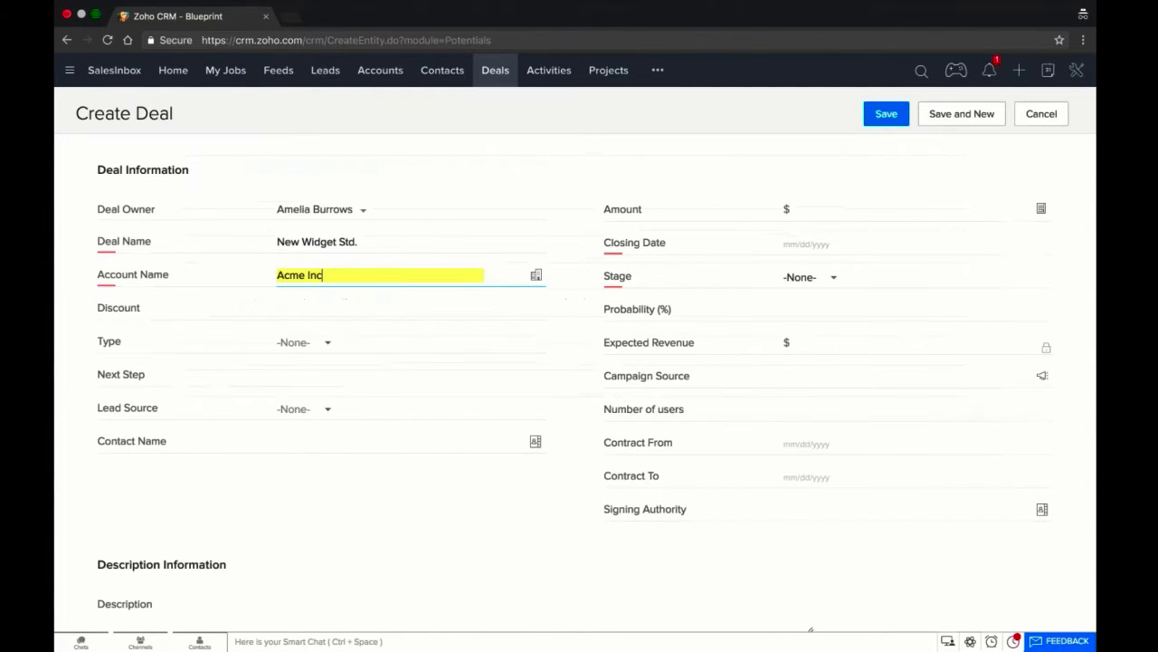
- Set the deal's closing date to 03/31/2017 and its stage to New, and save the deal
{"action": "left_click", "coordinate": [860, 244]}
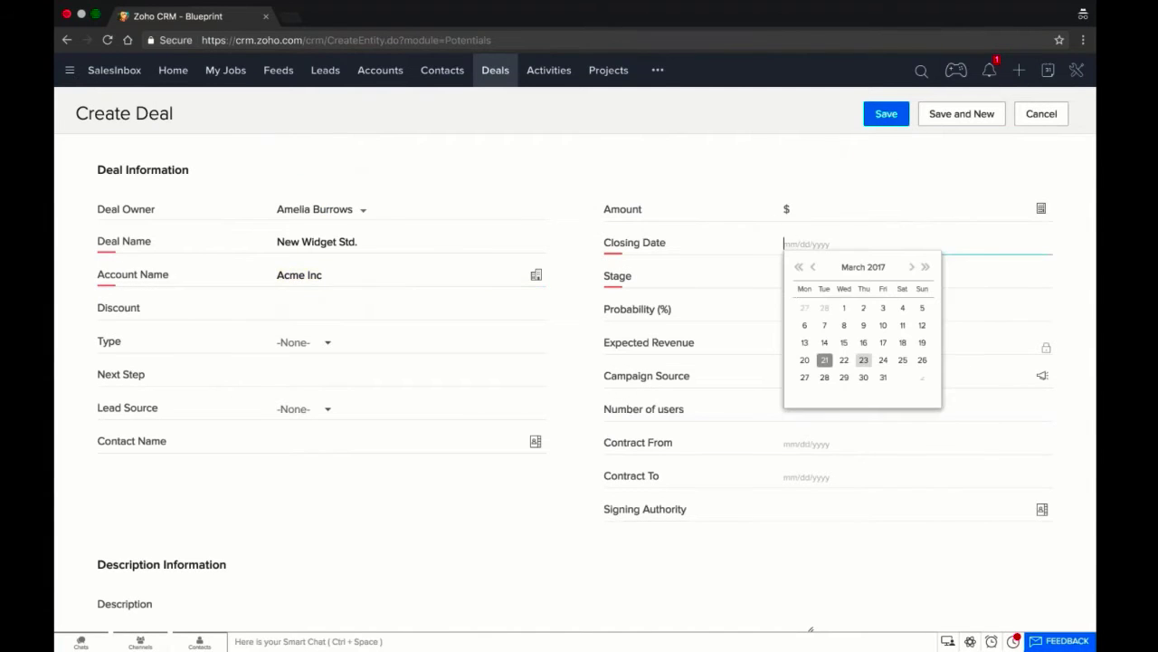
{"action": "left_click", "coordinate": [883, 378]}
{"action": "left_click", "coordinate": [822, 278]}
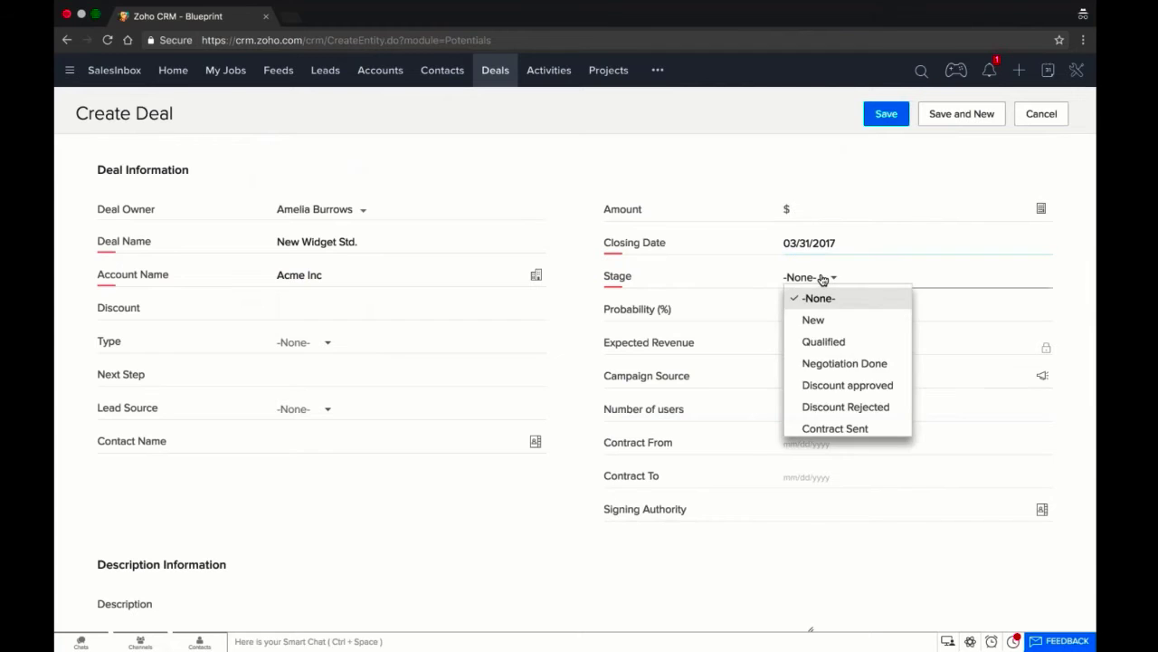
{"action": "left_click", "coordinate": [839, 320]}
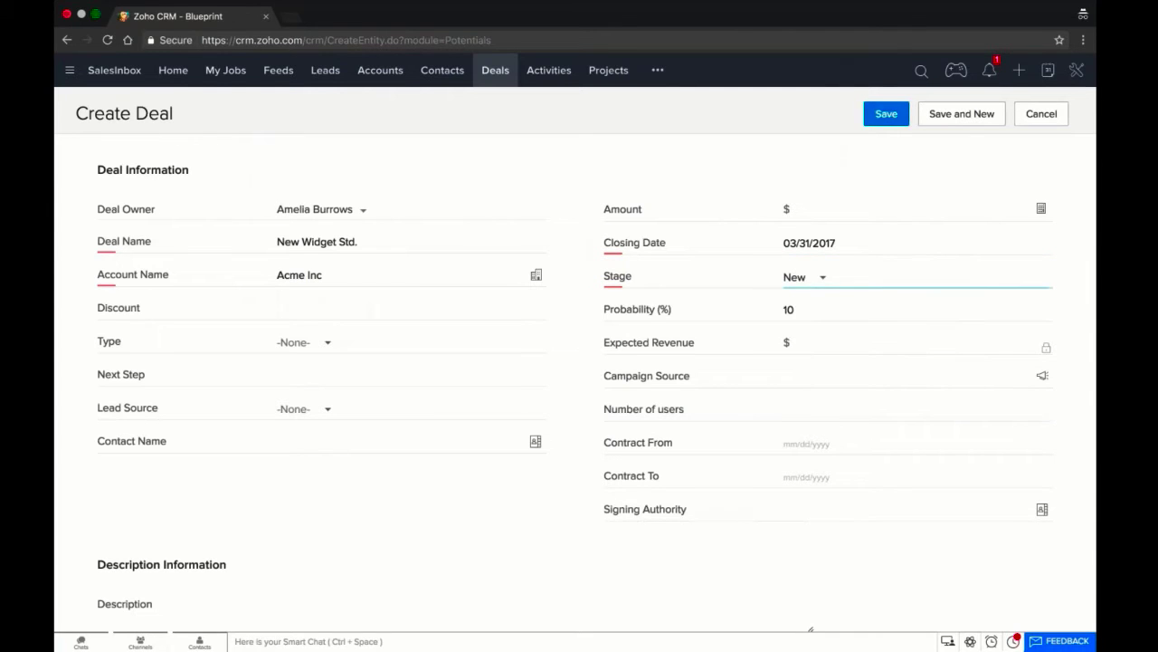
{"action": "left_click", "coordinate": [886, 114]}
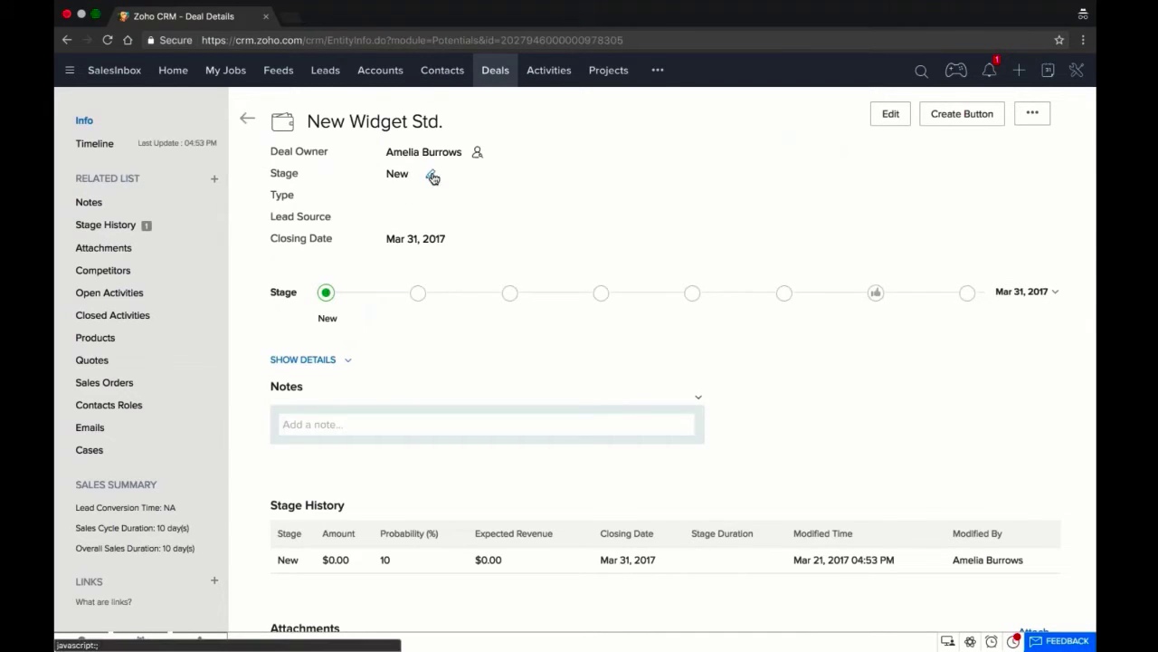
- Change the New Widget Std. deal's stage to Contract Won with an amount of 5000 and save the verified details
{"action": "left_click", "coordinate": [433, 176]}
{"action": "left_click", "coordinate": [434, 178]}
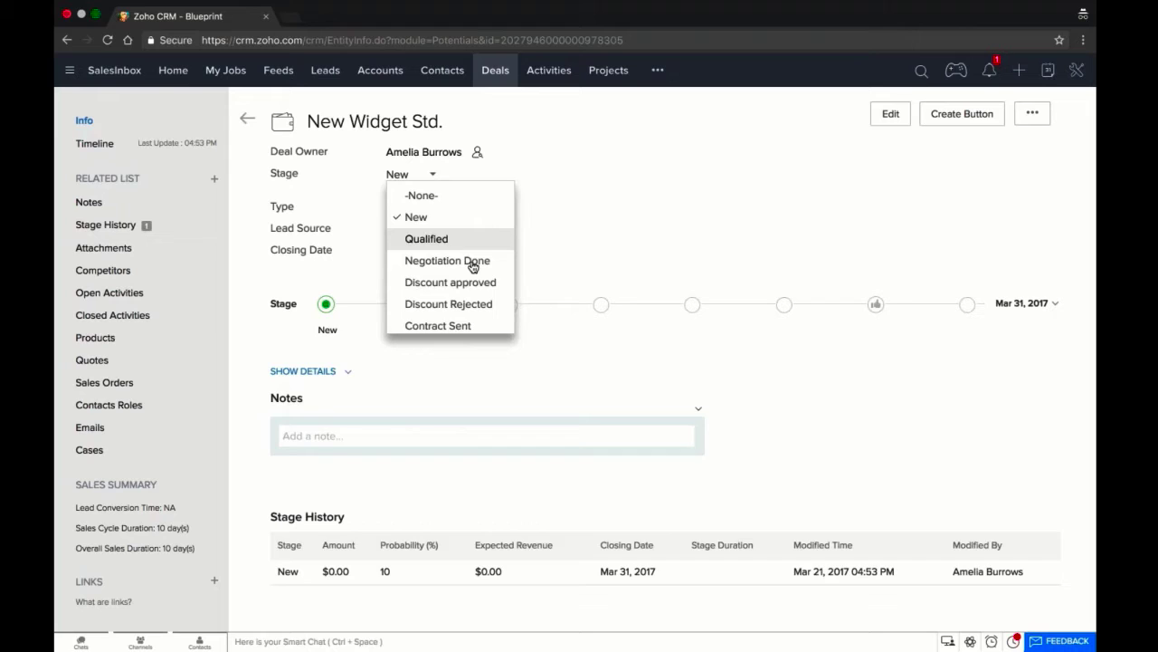
{"action": "scroll", "coordinate": [469, 279], "scroll_direction": "down", "scroll_amount": 1}
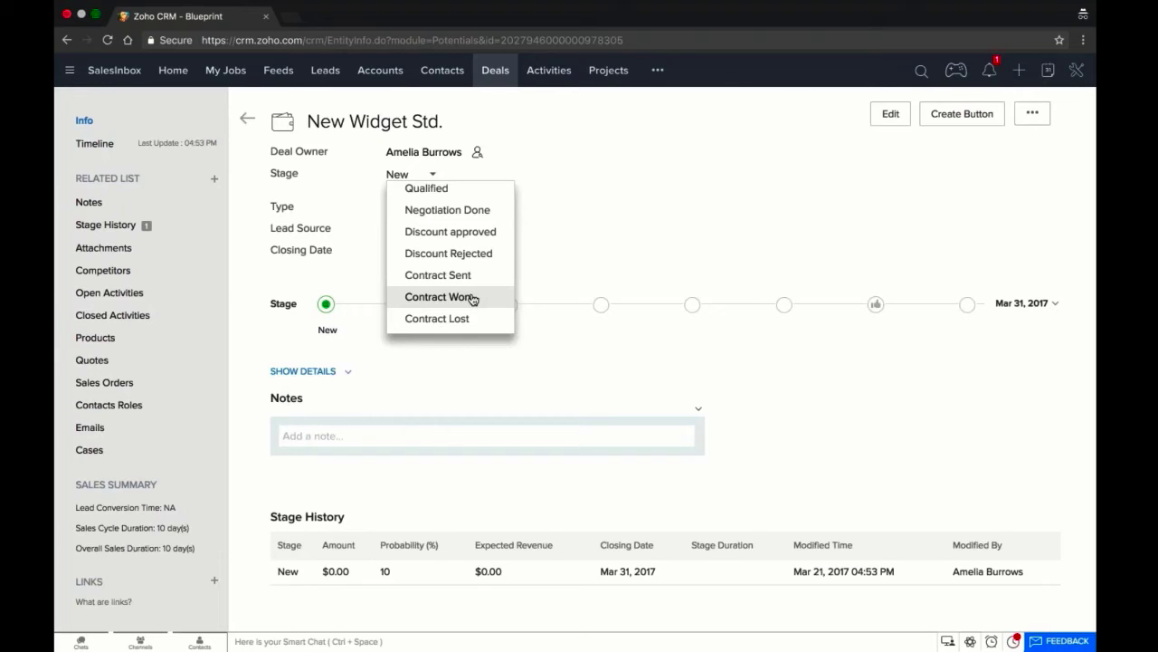
{"action": "left_click", "coordinate": [471, 299]}
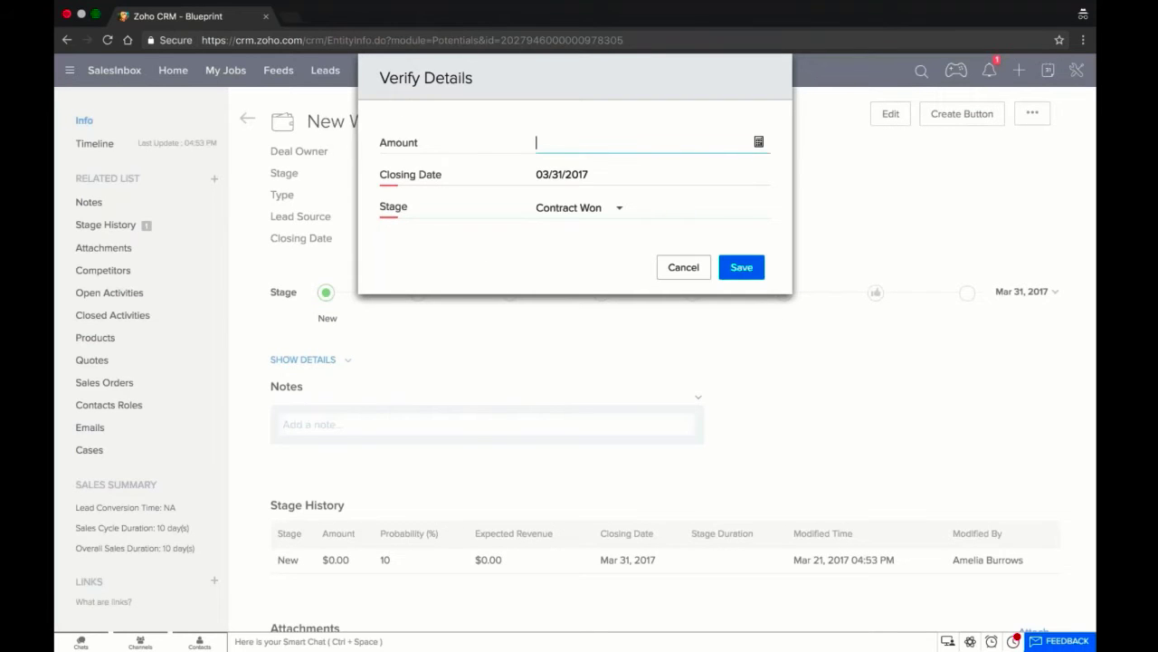
{"action": "type", "text": "5000"}
{"action": "left_click", "coordinate": [758, 276]}
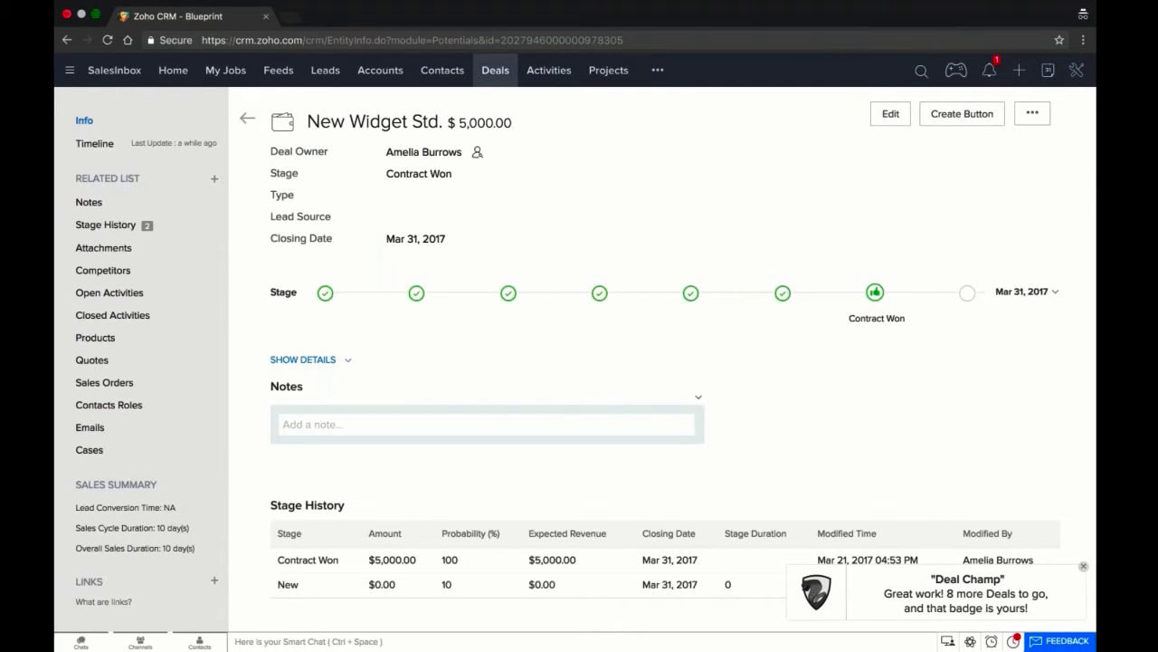
- Change the New Widget Std. deal's stage to Negotiation Done and save it
{"action": "left_click", "coordinate": [467, 173]}
{"action": "left_click", "coordinate": [471, 174]}
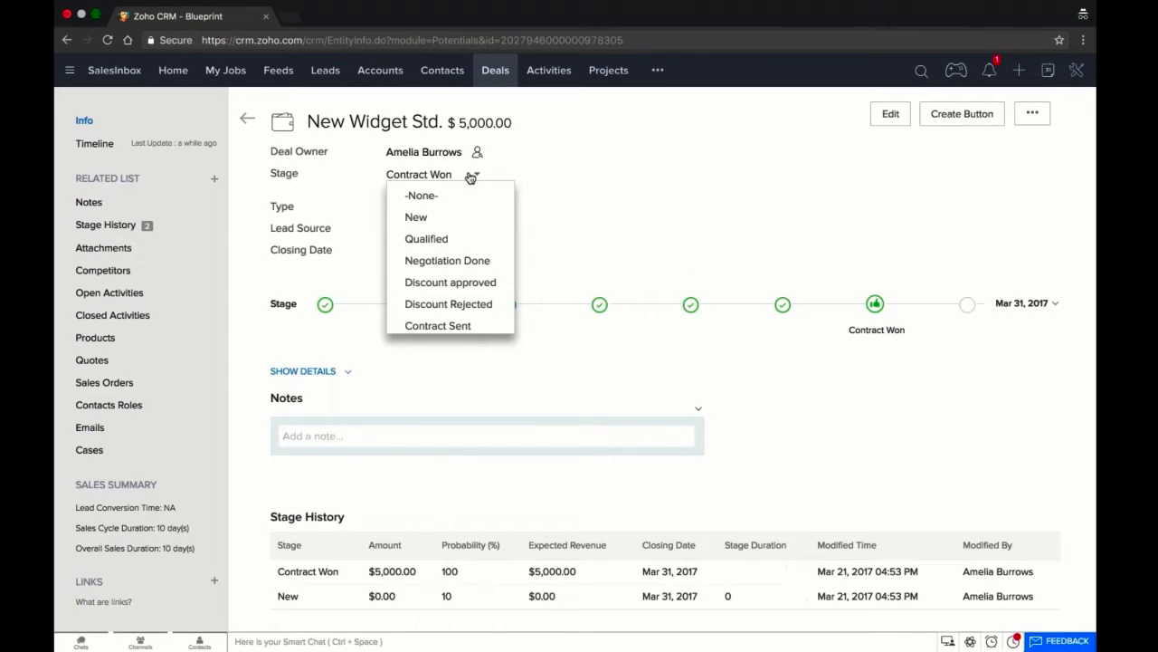
{"action": "left_click", "coordinate": [447, 260]}
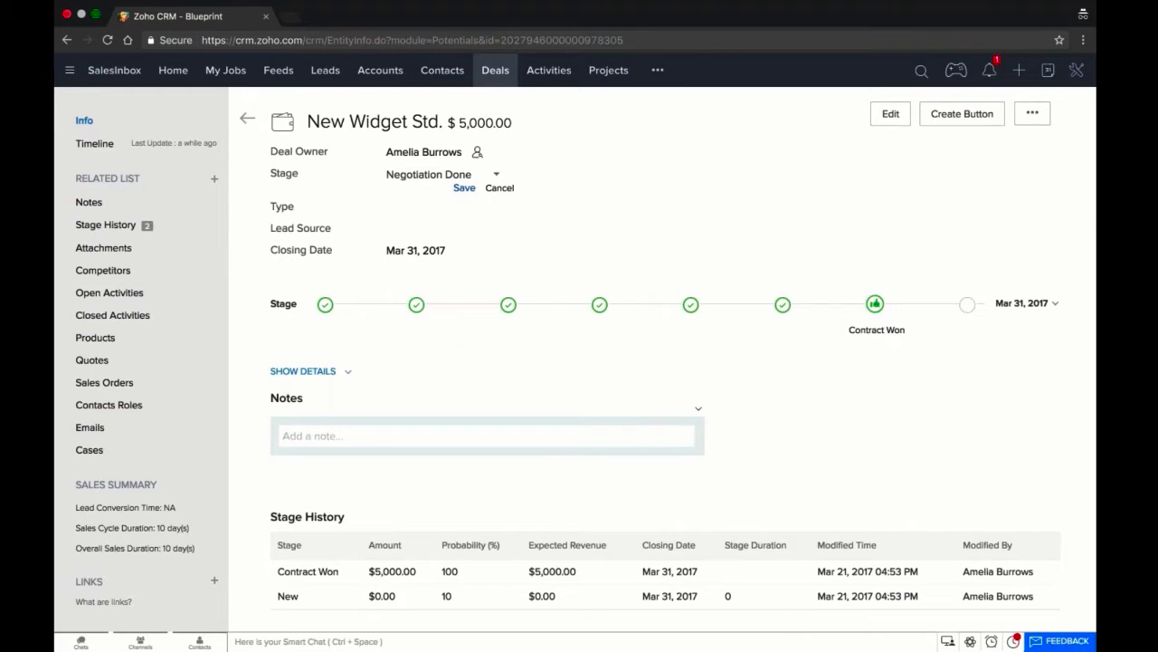
{"action": "left_click", "coordinate": [464, 188]}
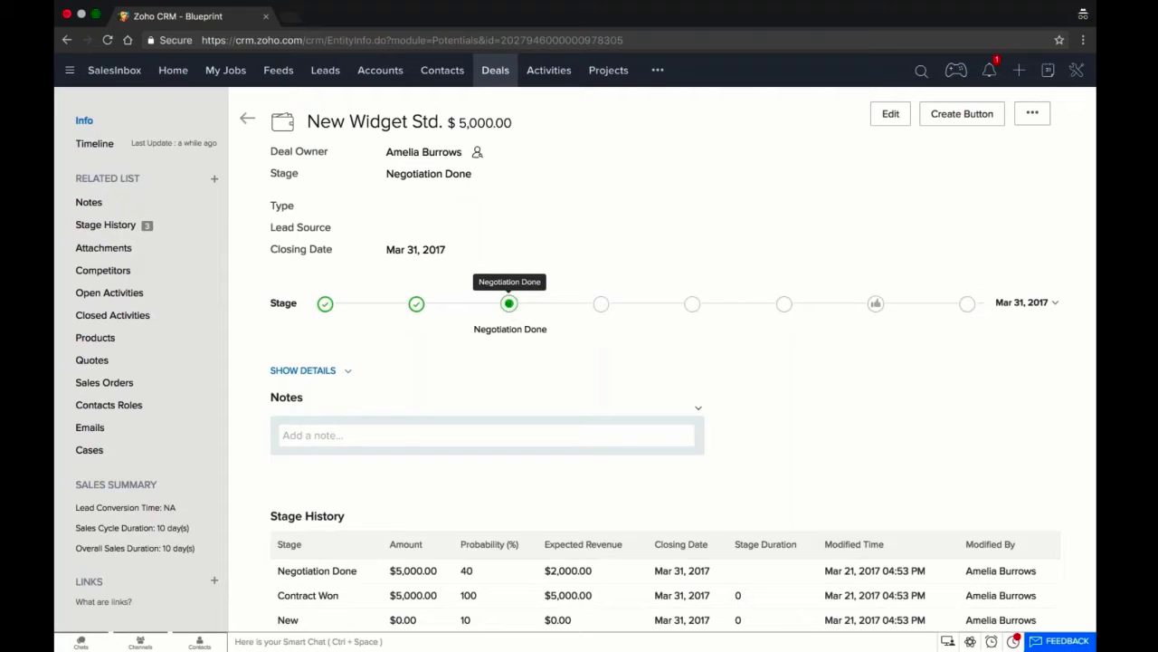
- Change the New Widget Std. deal's stage to Contract Lost and save it
{"action": "left_click", "coordinate": [489, 176]}
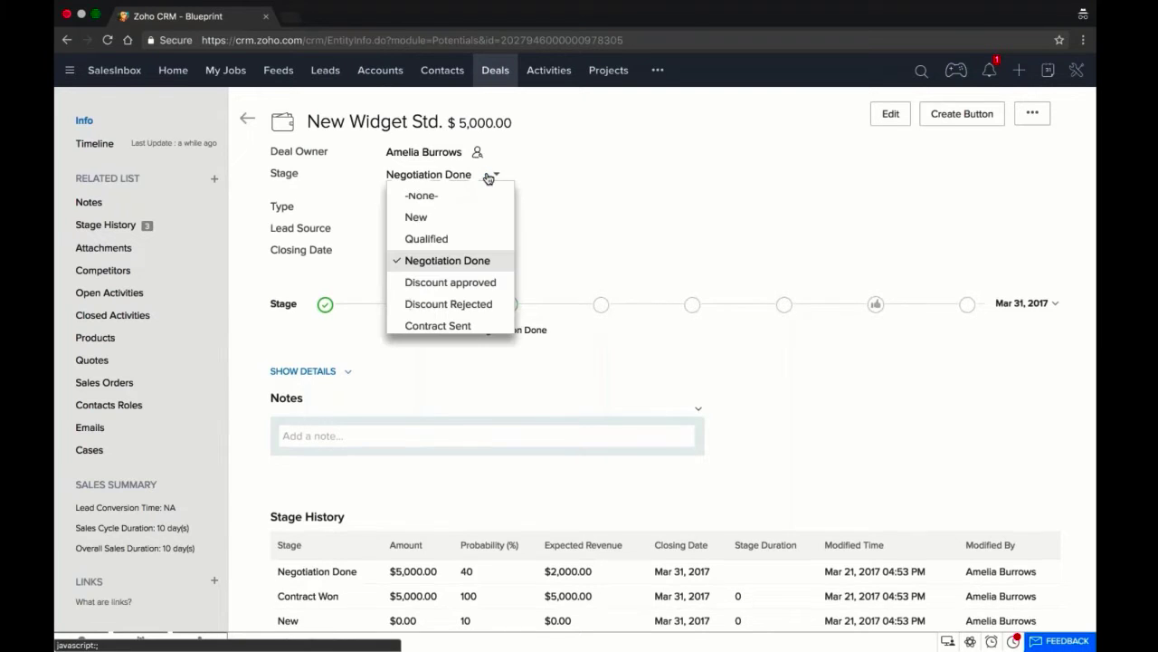
{"action": "scroll", "coordinate": [465, 260], "scroll_direction": "down", "scroll_amount": 2}
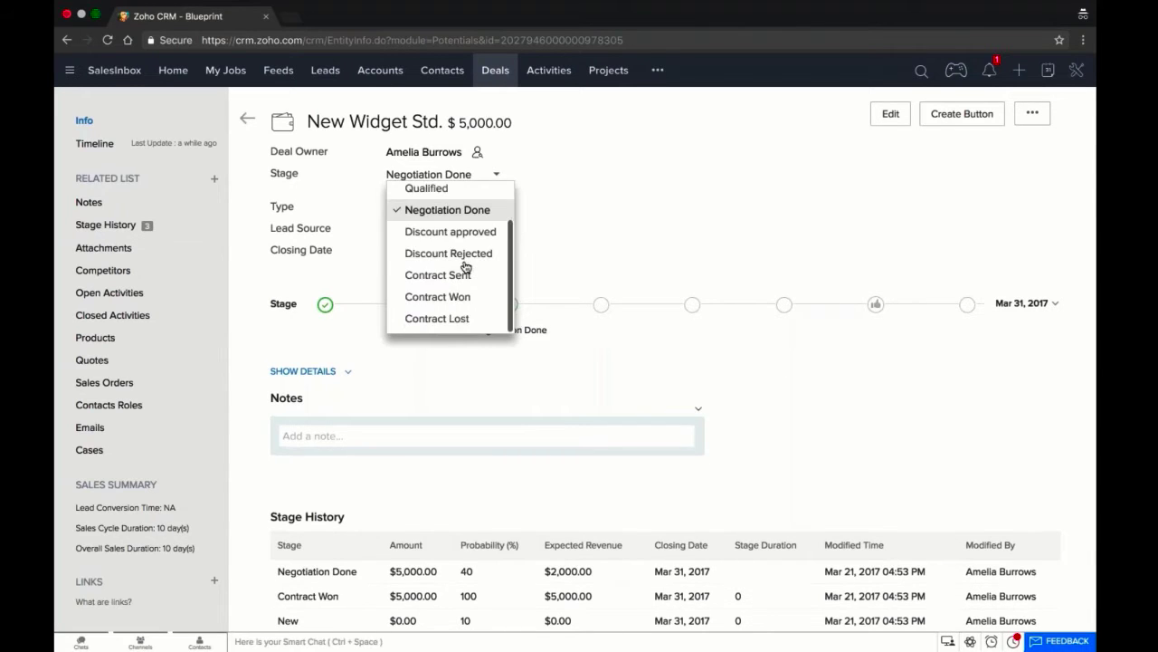
{"action": "left_click", "coordinate": [449, 318]}
{"action": "left_click", "coordinate": [455, 188]}
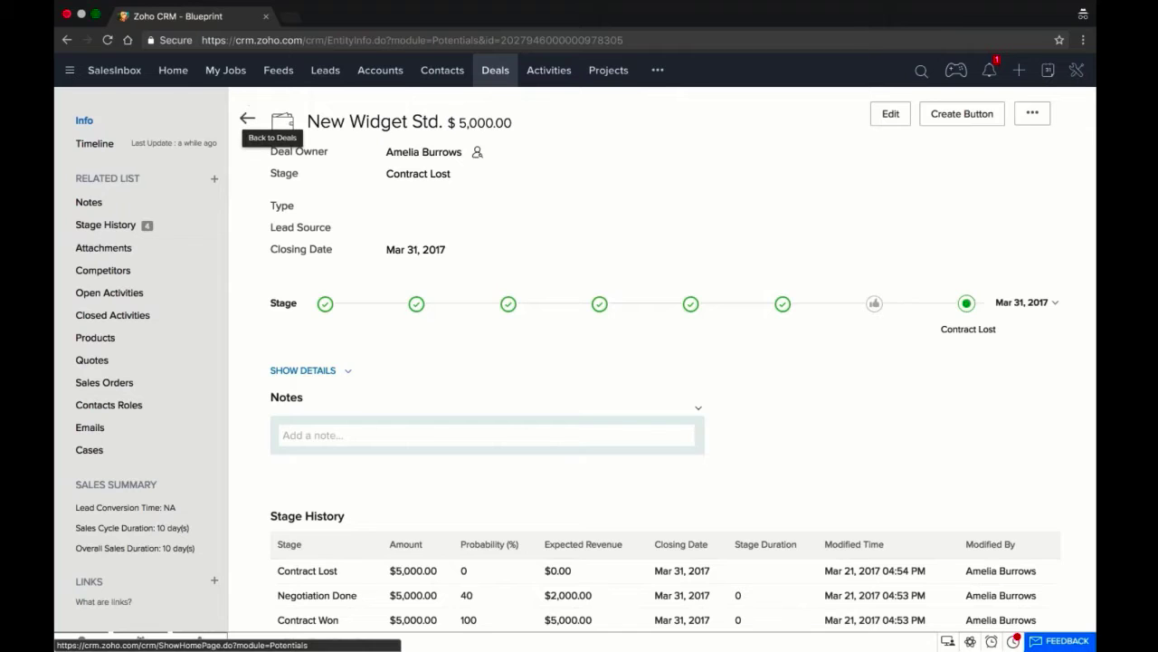
- Return to the deals list and start a new deal named "New Widget Blueprint" for the Acme Inc account
{"action": "left_click", "coordinate": [247, 118]}
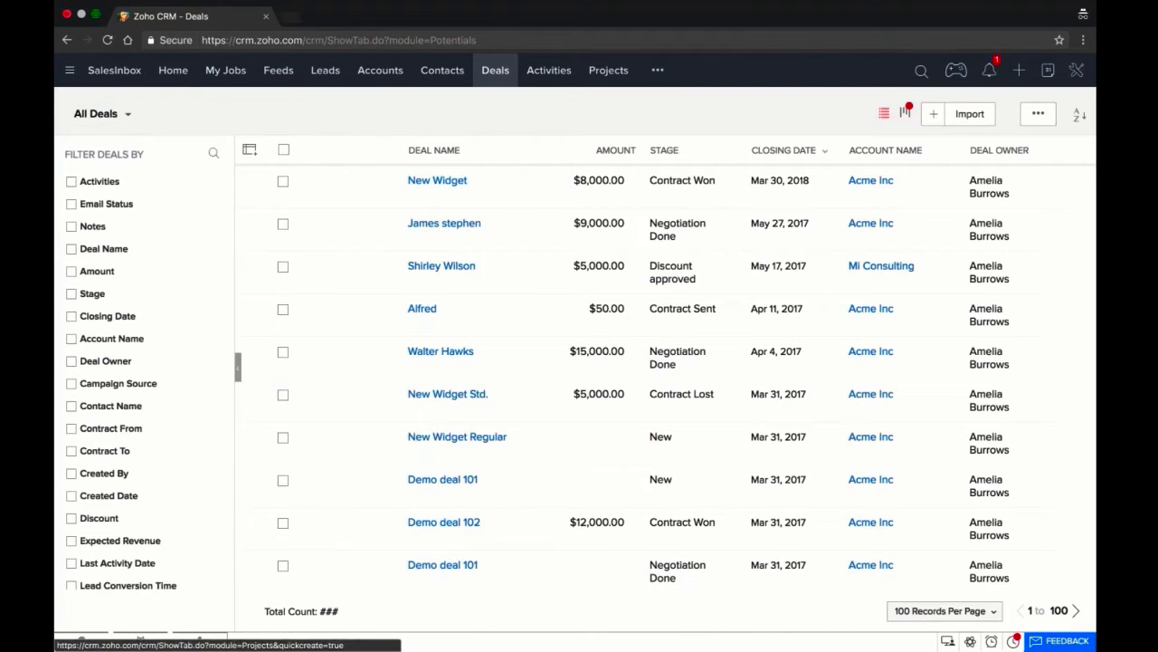
{"action": "left_click", "coordinate": [931, 123]}
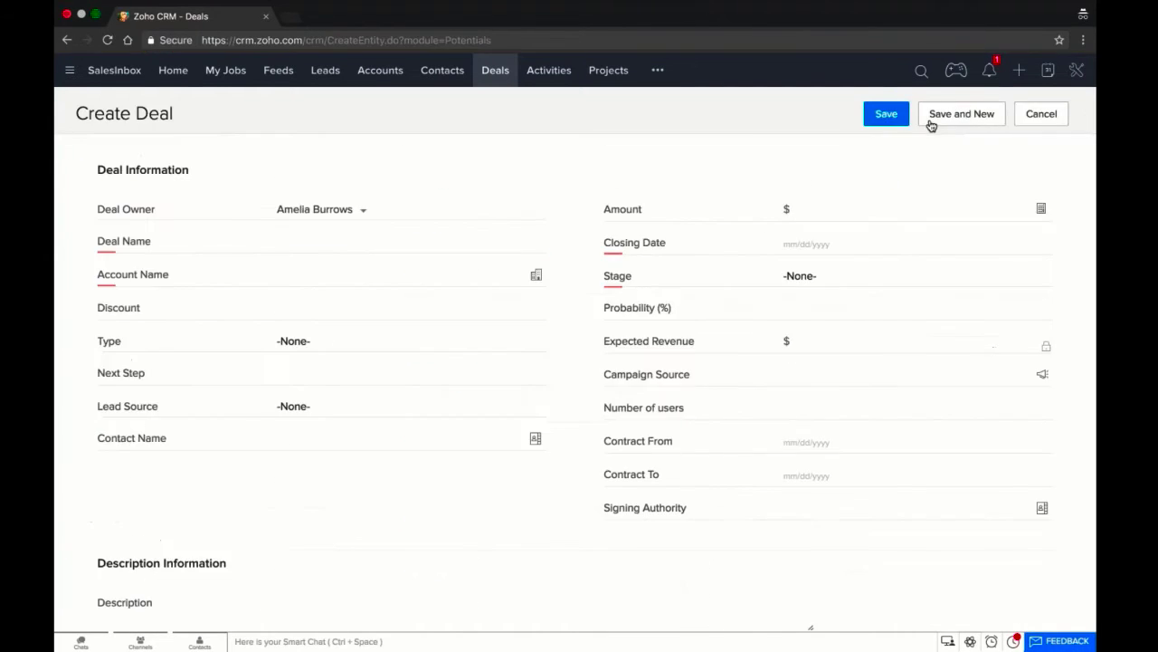
{"action": "type", "text": "New"}
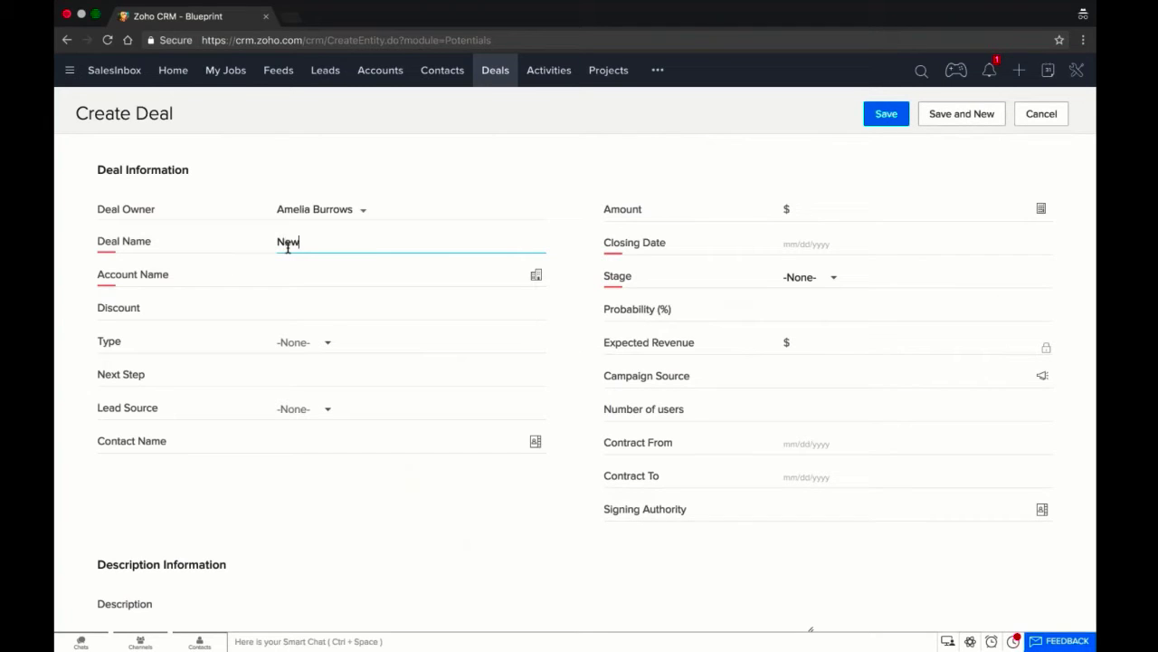
{"action": "type", "text": " Widget Blueprint"}
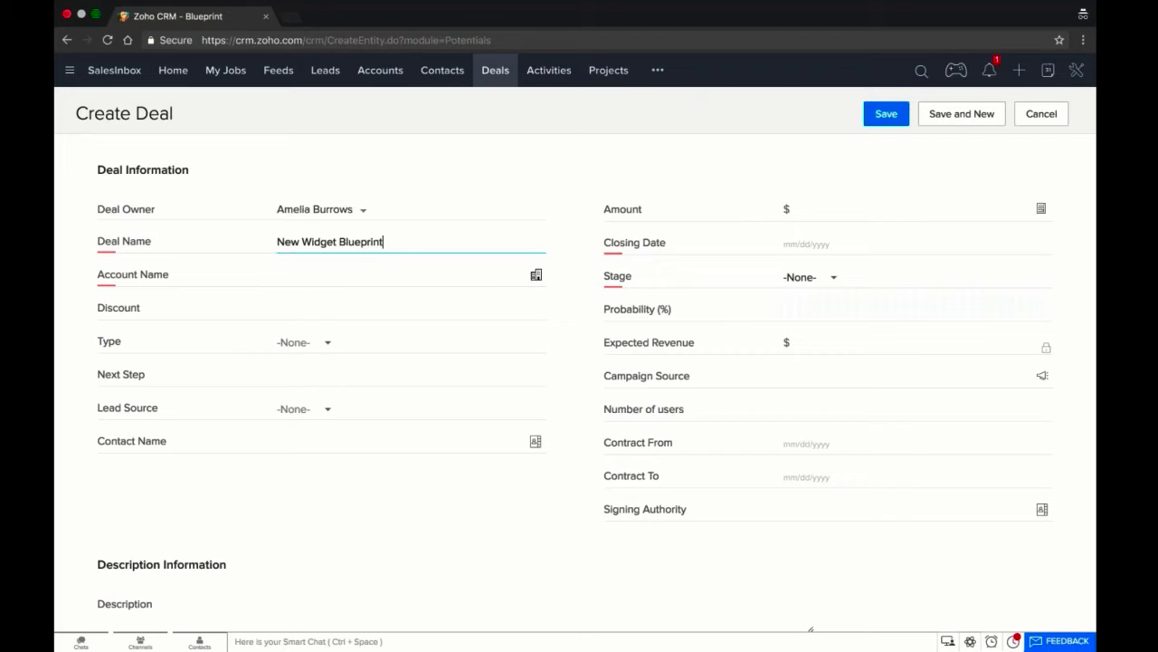
{"action": "left_click", "coordinate": [312, 286]}
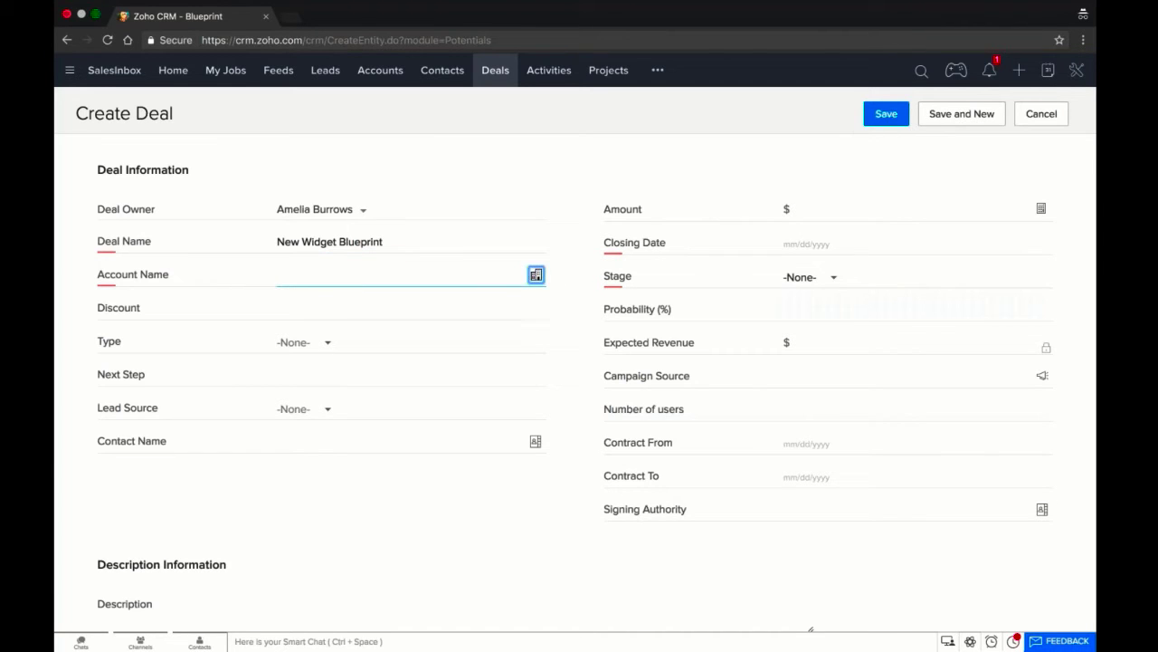
{"action": "left_click", "coordinate": [536, 275]}
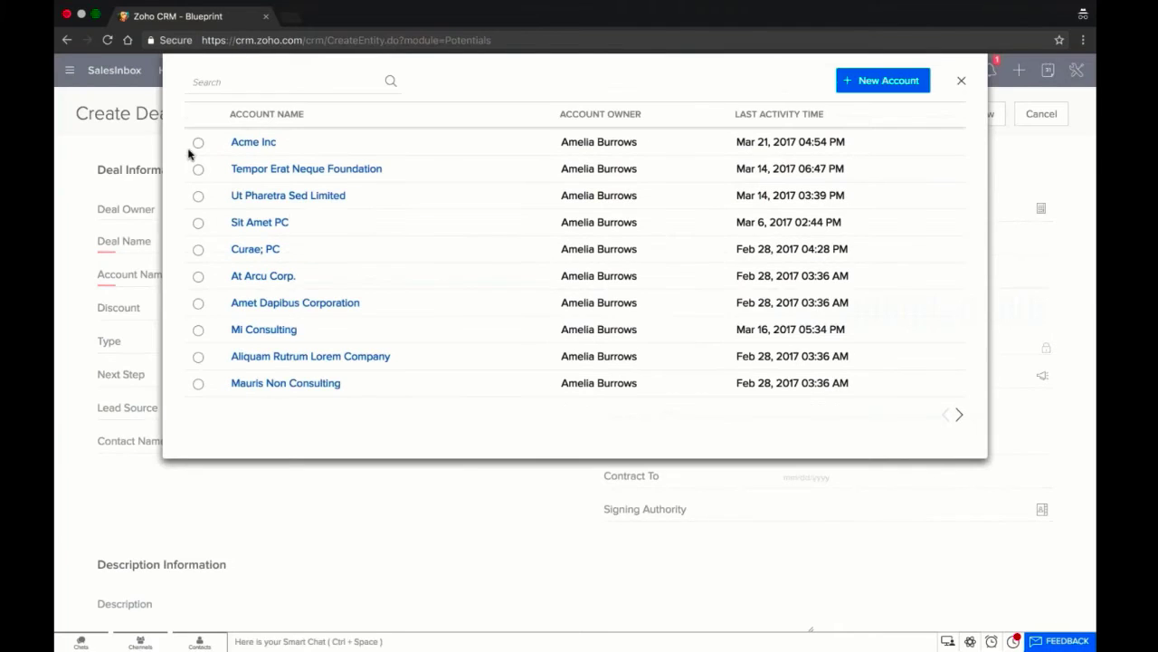
{"action": "left_click", "coordinate": [198, 145]}
- Give the new deal an amount of 30000, closing date 03/31/2017 and stage New, and save it
{"action": "left_click", "coordinate": [842, 208]}
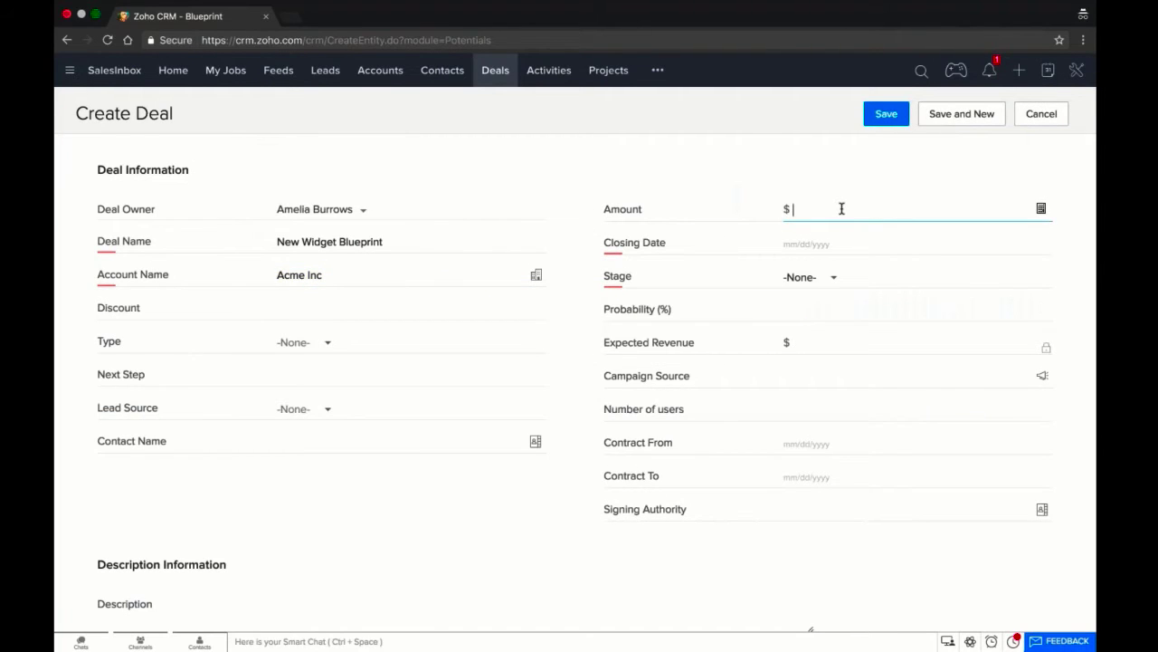
{"action": "type", "text": "30000"}
{"action": "left_click", "coordinate": [841, 244]}
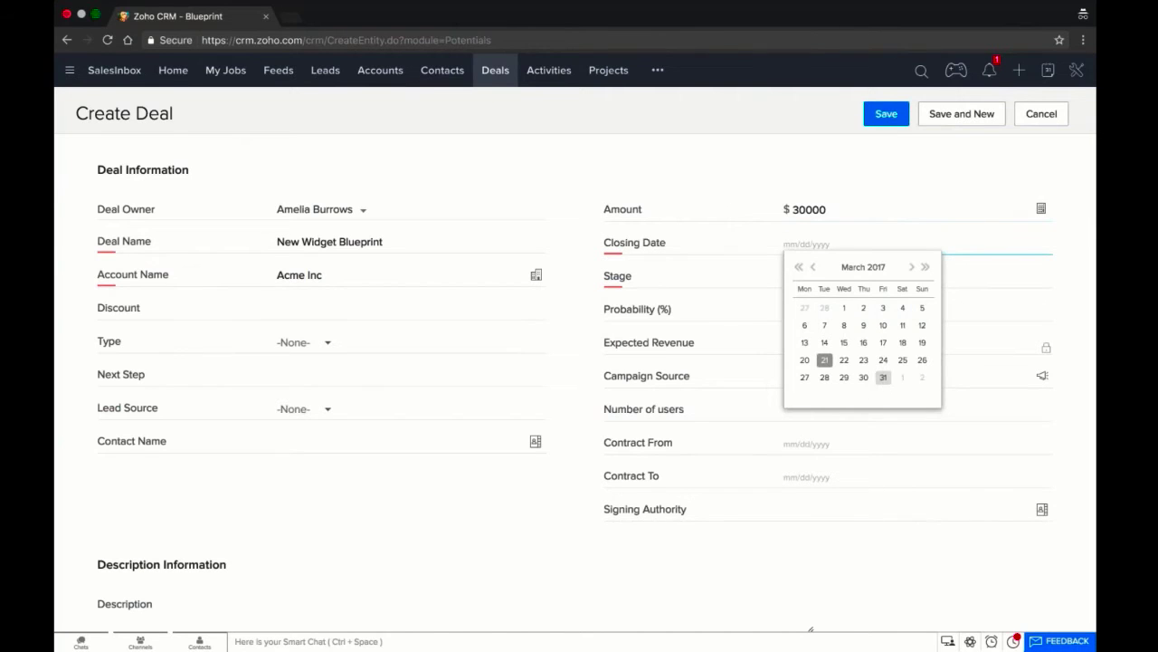
{"action": "left_click", "coordinate": [883, 378]}
{"action": "left_click", "coordinate": [832, 280]}
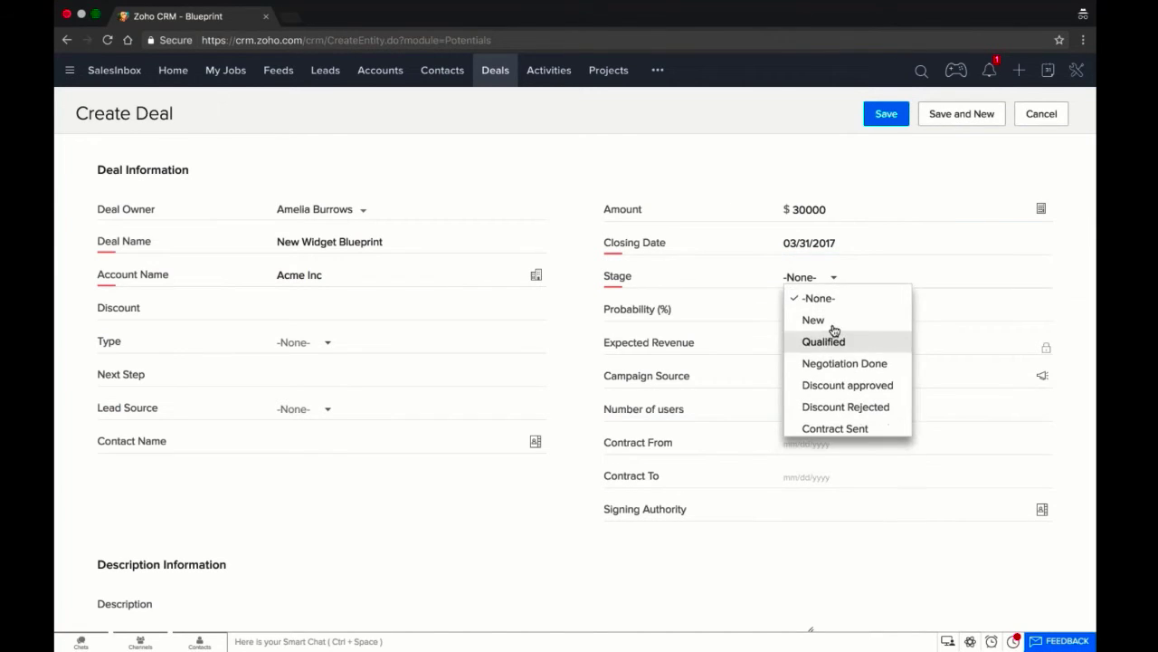
{"action": "left_click", "coordinate": [832, 323]}
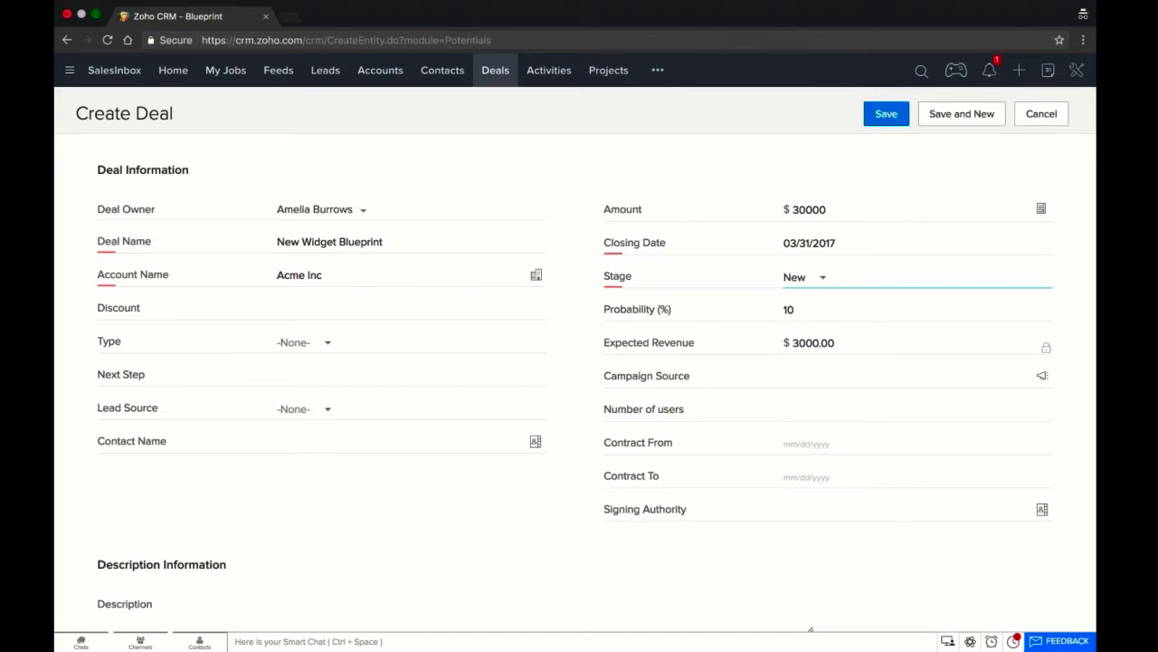
{"action": "left_click", "coordinate": [888, 113]}
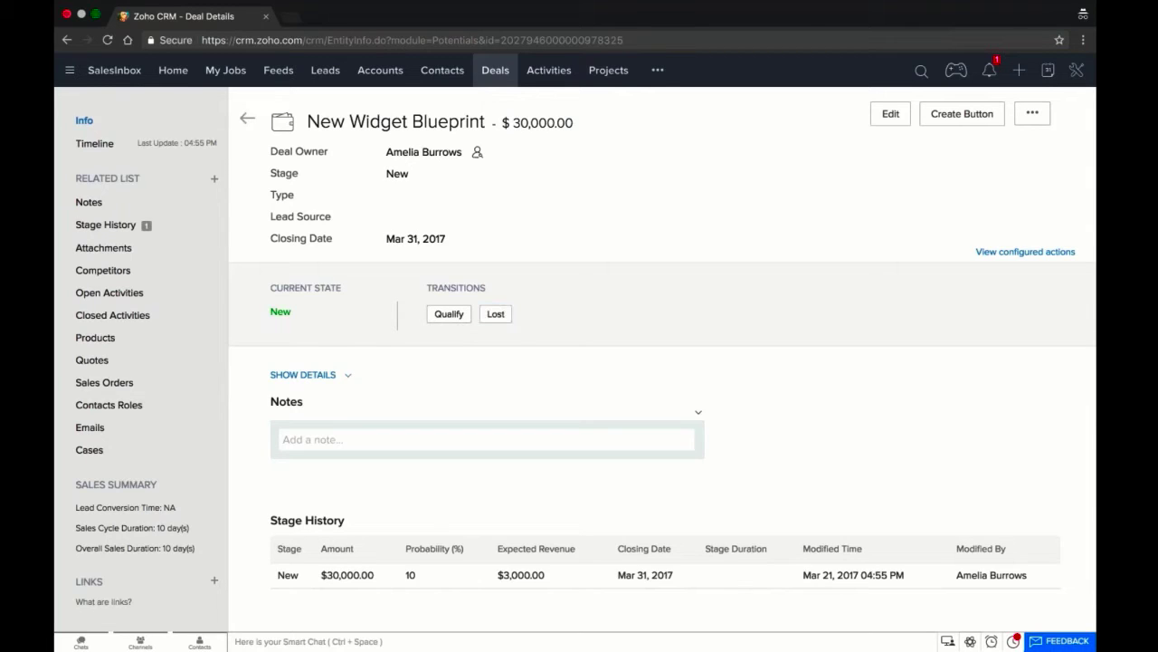
- Start the Qualify transition on the New Widget Blueprint deal and set the number of users to 80
{"action": "left_click", "coordinate": [457, 315]}
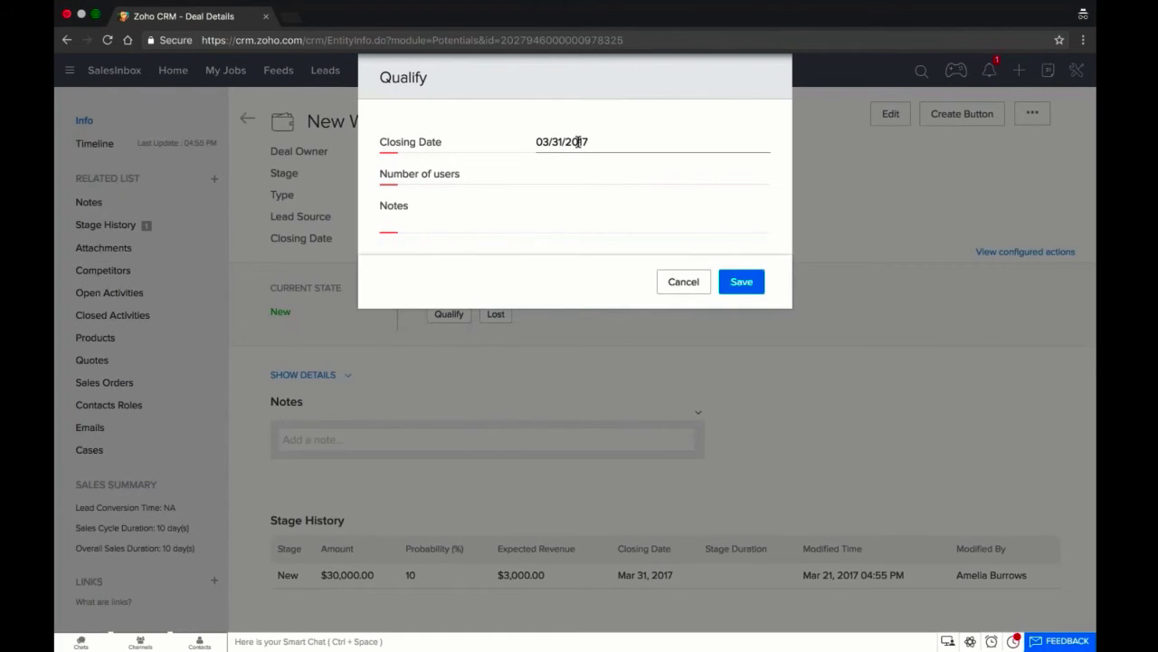
{"action": "left_click", "coordinate": [575, 172]}
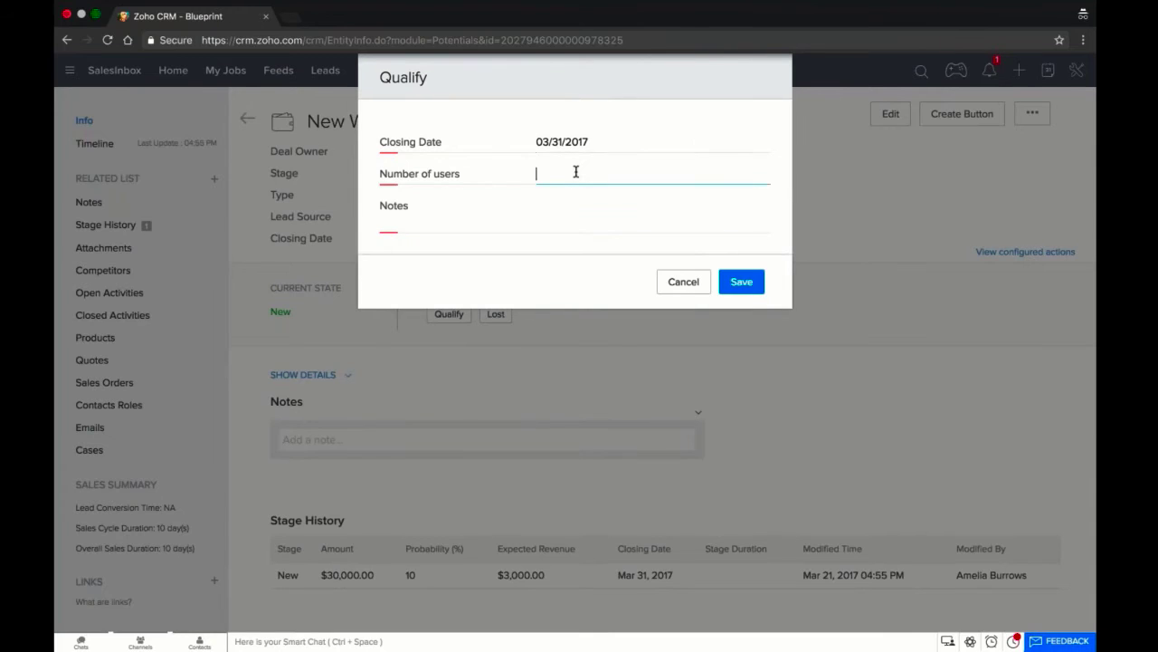
{"action": "type", "text": "80"}
{"action": "key", "text": "Tab"}
- Set the Qualify transition's closing date to 06/30/2017 and try to save it
{"action": "left_click", "coordinate": [601, 136]}
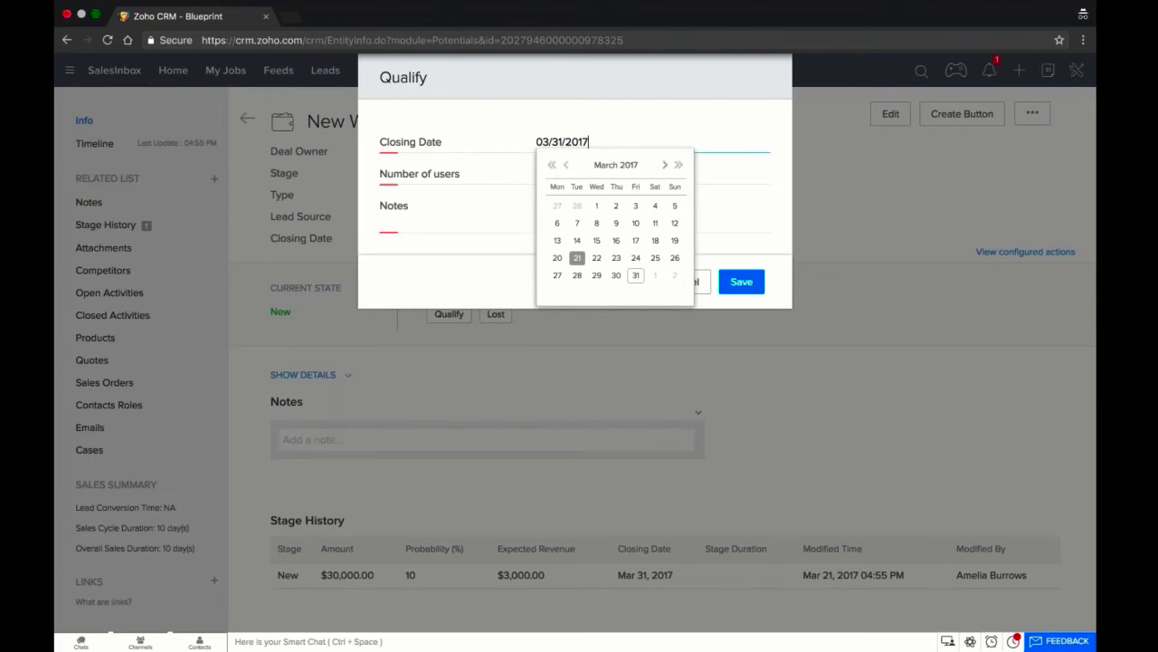
{"action": "left_click", "coordinate": [664, 165]}
{"action": "left_click", "coordinate": [665, 164]}
{"action": "left_click", "coordinate": [664, 165]}
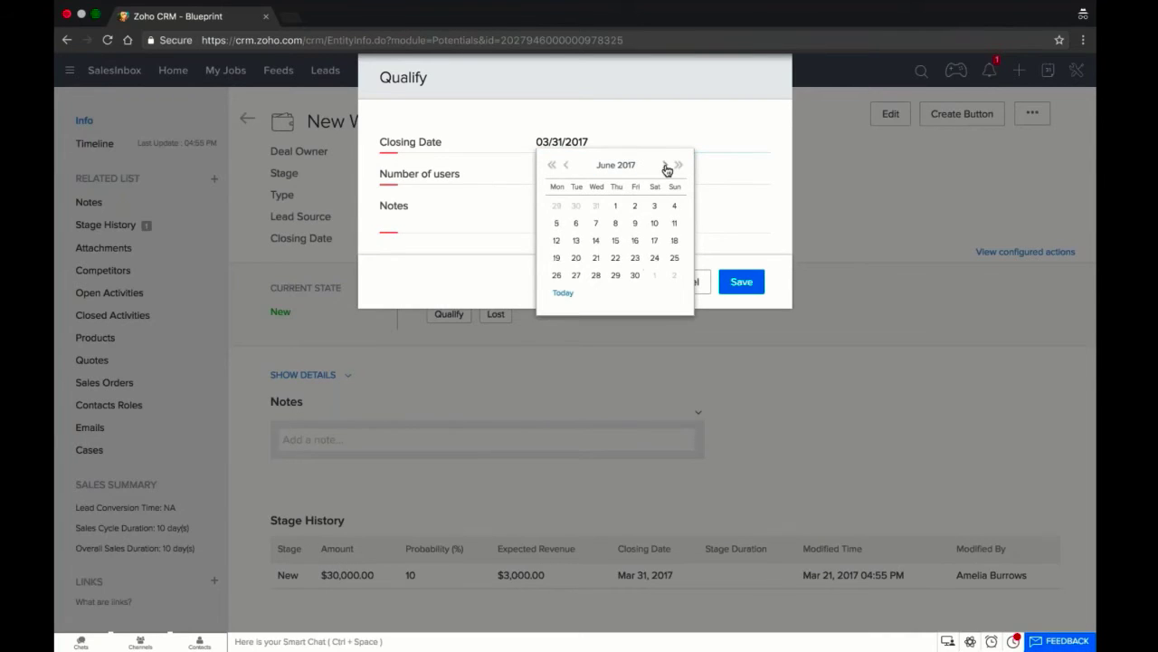
{"action": "left_click", "coordinate": [635, 274]}
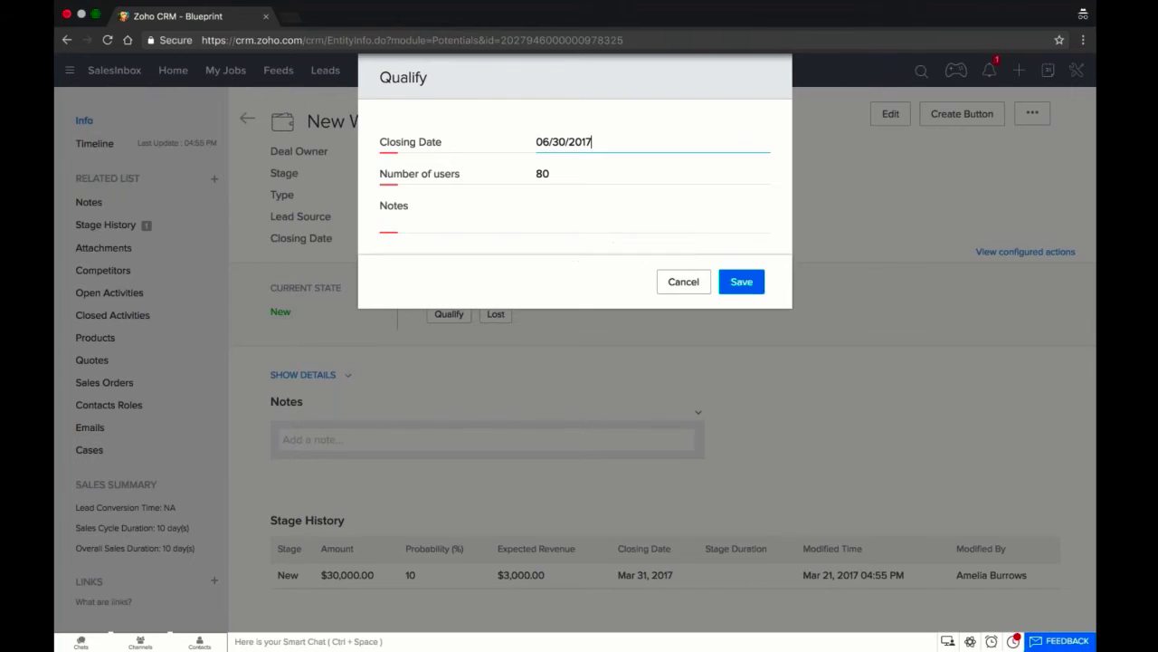
{"action": "left_click", "coordinate": [737, 285]}
- Enter "Qualify" as the transition's note and try to save it again
{"action": "left_click", "coordinate": [568, 225]}
{"action": "type", "text": "Quali"}
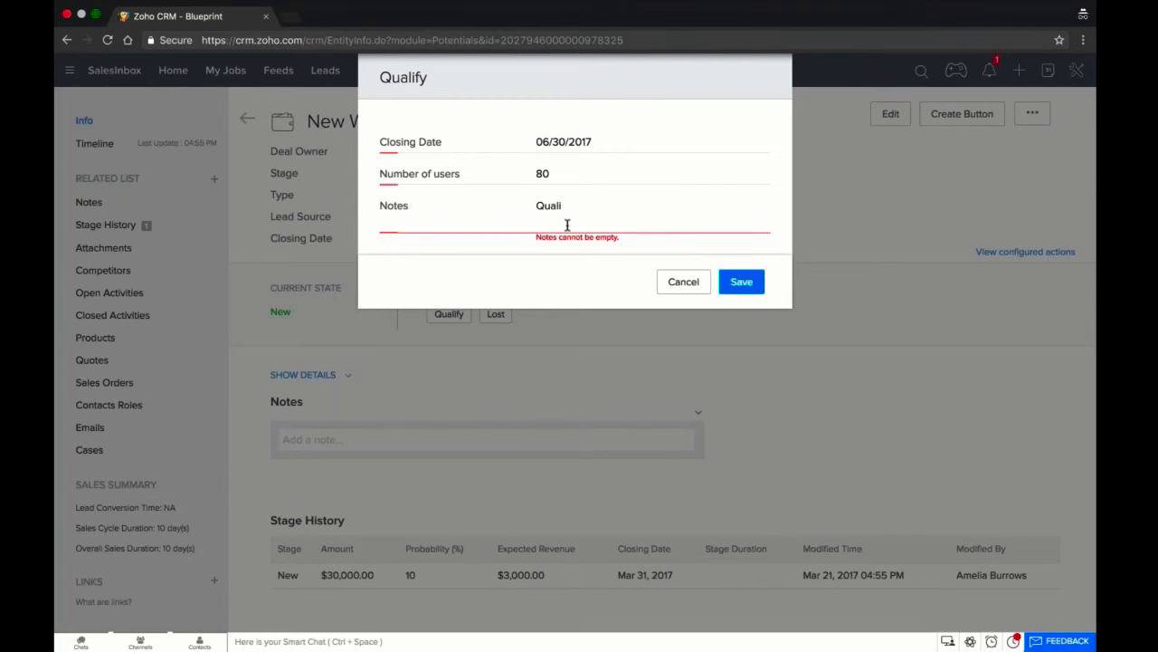
{"action": "type", "text": "fy"}
{"action": "left_click", "coordinate": [741, 282]}
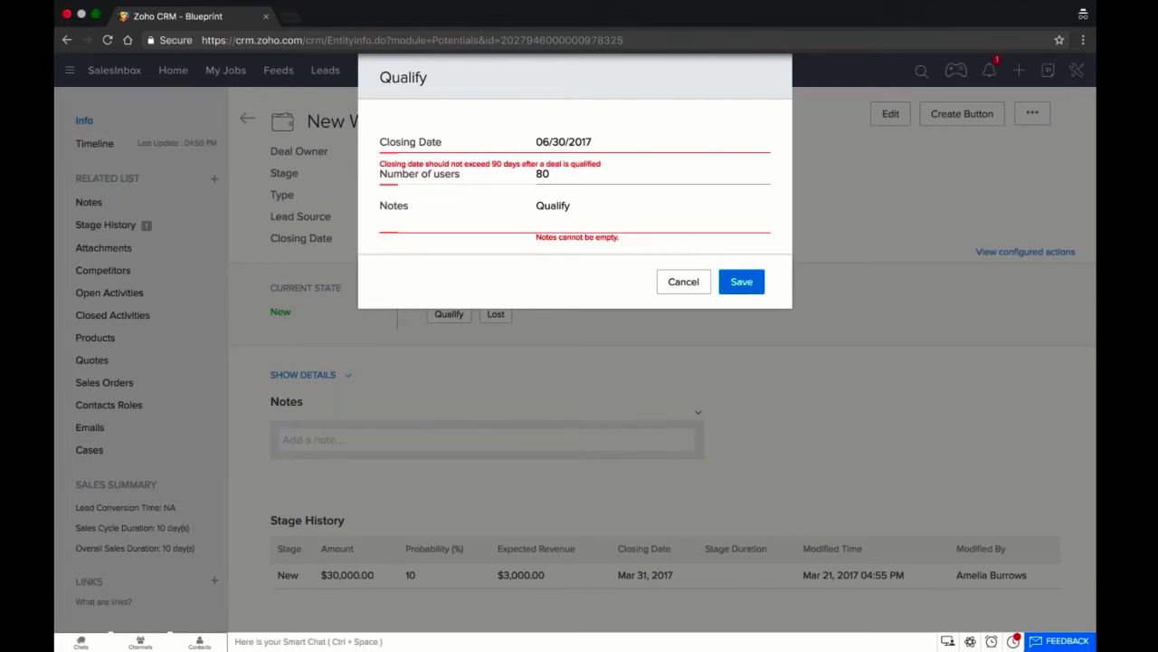
- Set the Qualify transition's closing date to 04/26/2017 and save the transition
{"action": "left_click", "coordinate": [581, 140]}
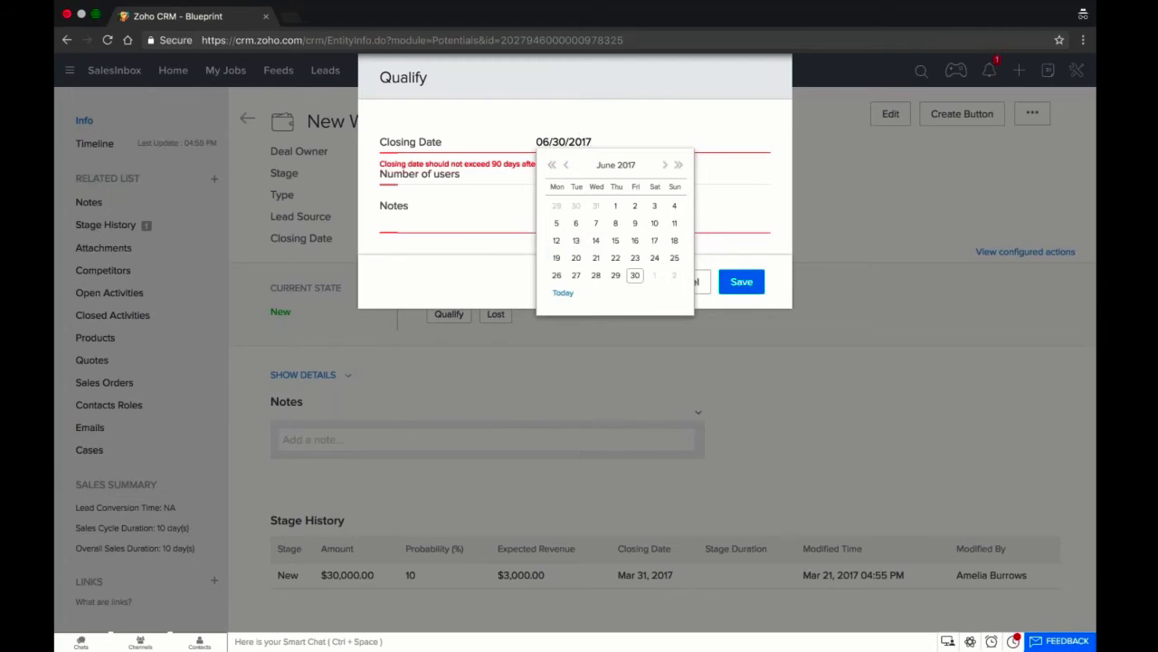
{"action": "left_click", "coordinate": [568, 165]}
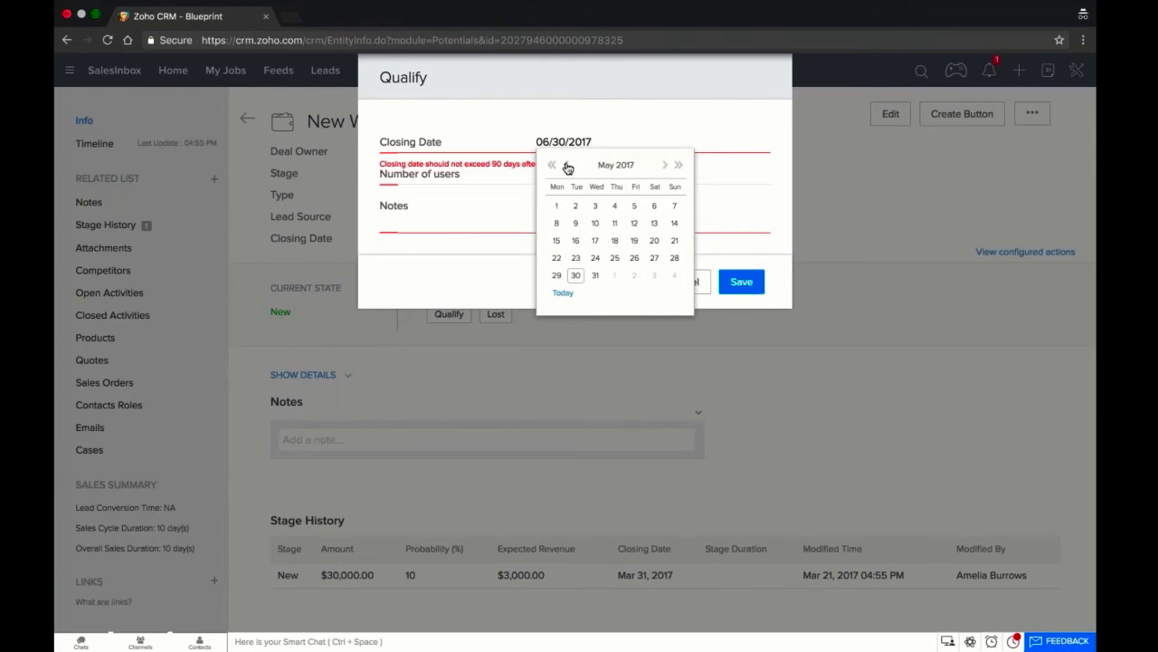
{"action": "left_click", "coordinate": [567, 165]}
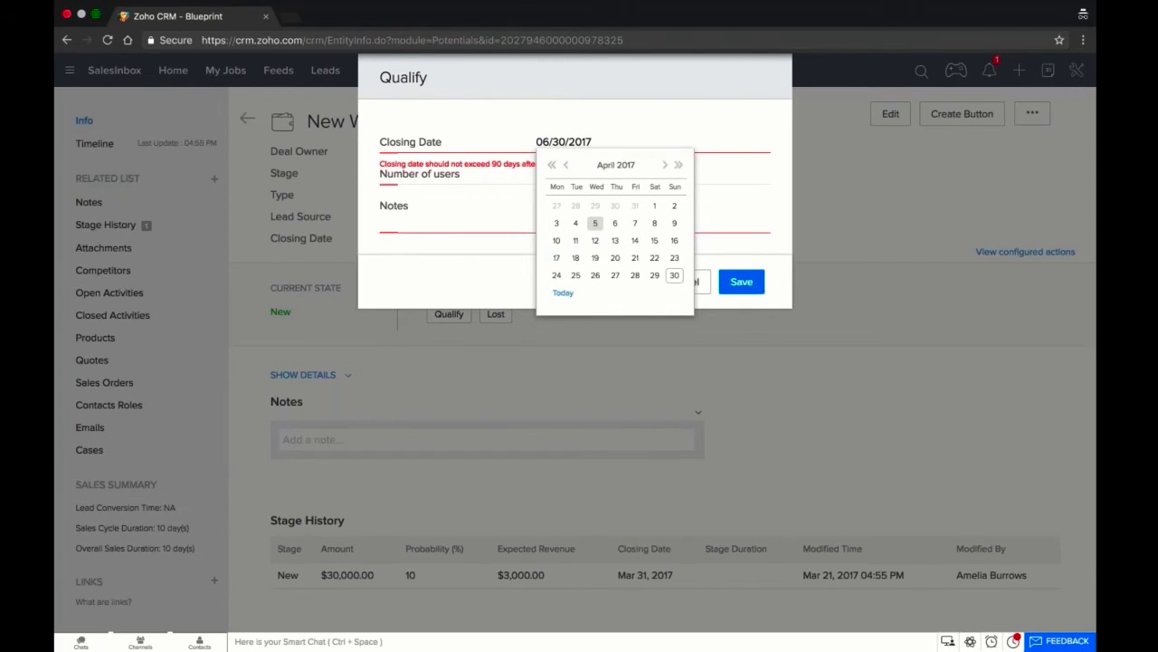
{"action": "left_click", "coordinate": [594, 275]}
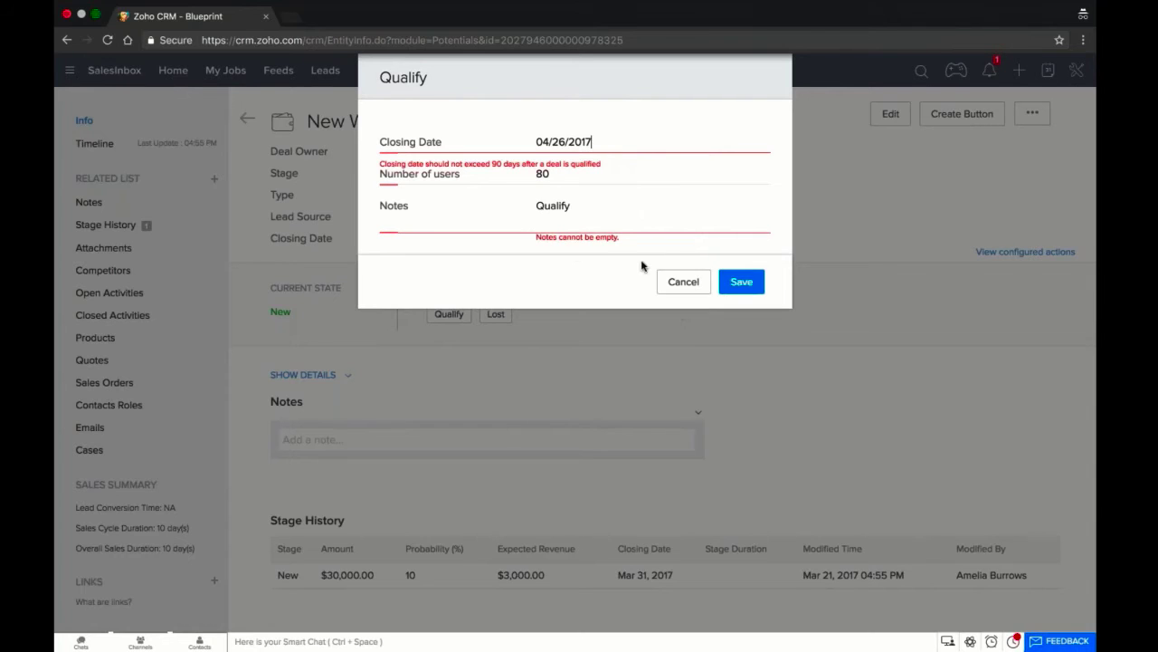
{"action": "left_click", "coordinate": [747, 288]}
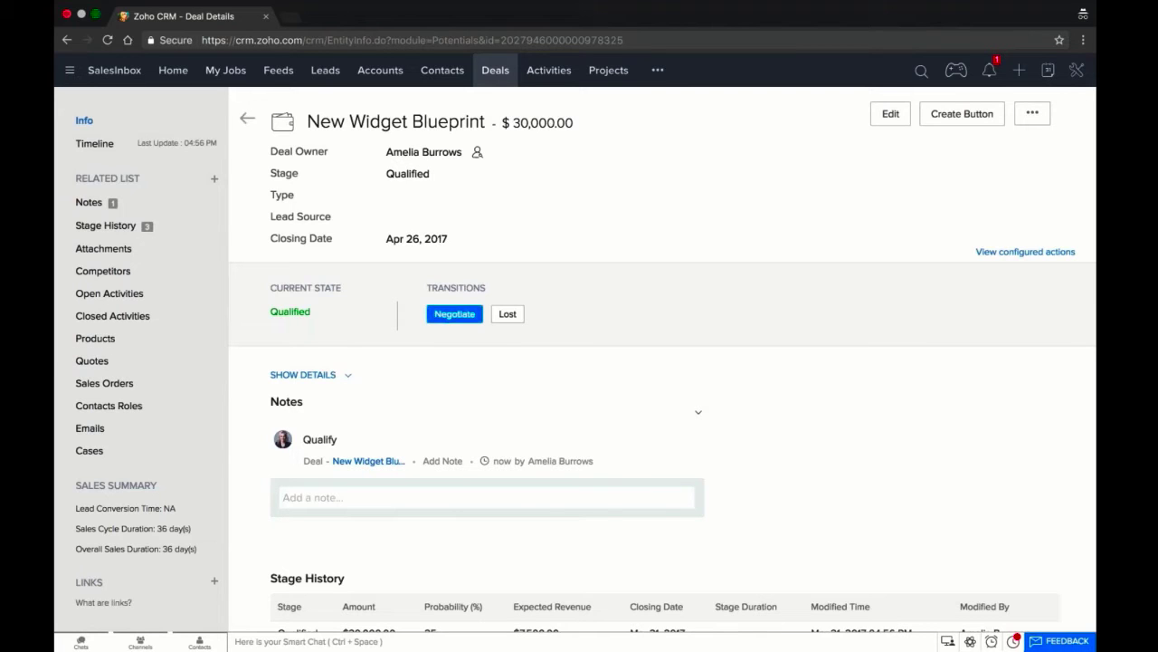
- Start the Negotiate transition with a discount of 30 and the note "Discount given", and try to save it
{"action": "left_click", "coordinate": [465, 317]}
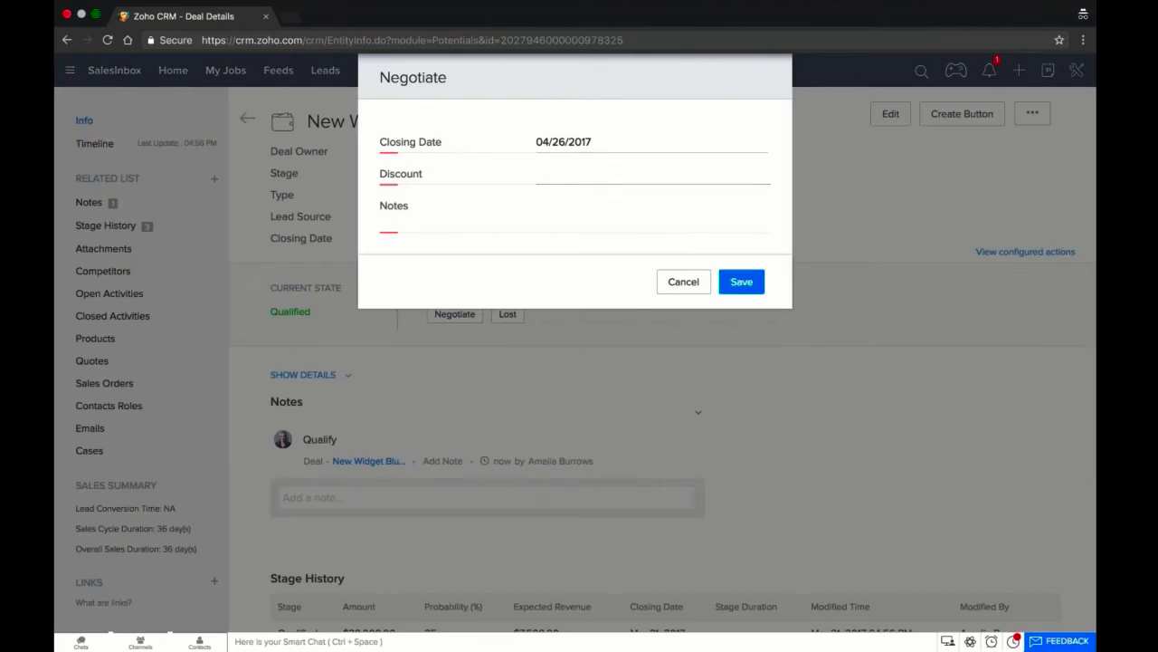
{"action": "left_click", "coordinate": [593, 168]}
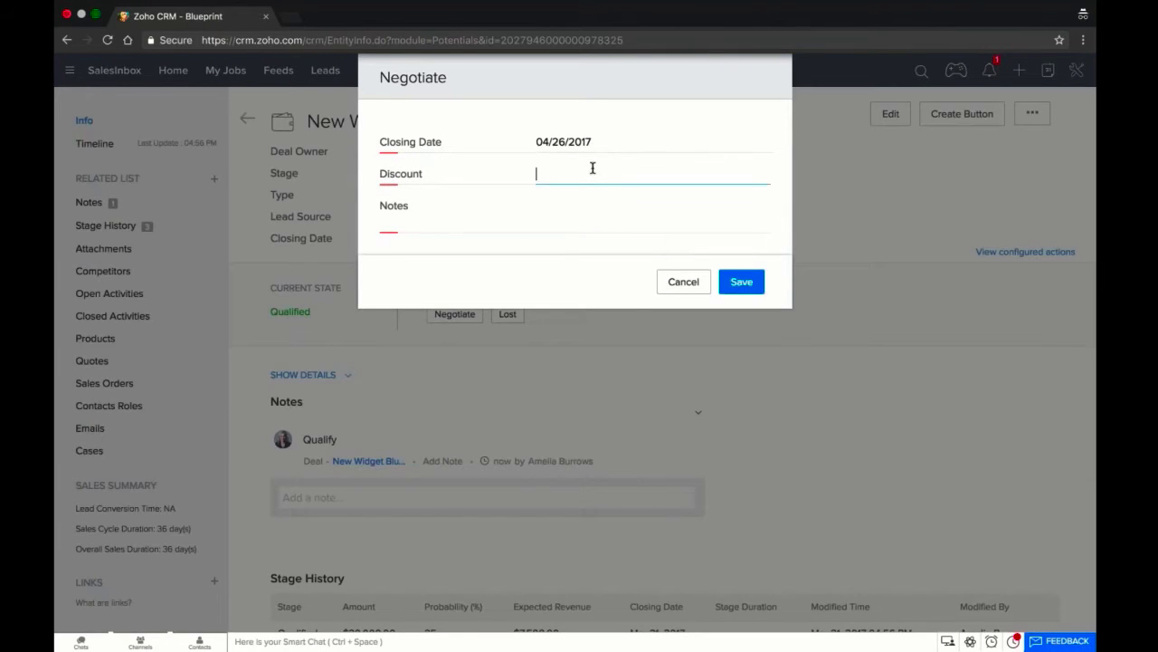
{"action": "type", "text": "30"}
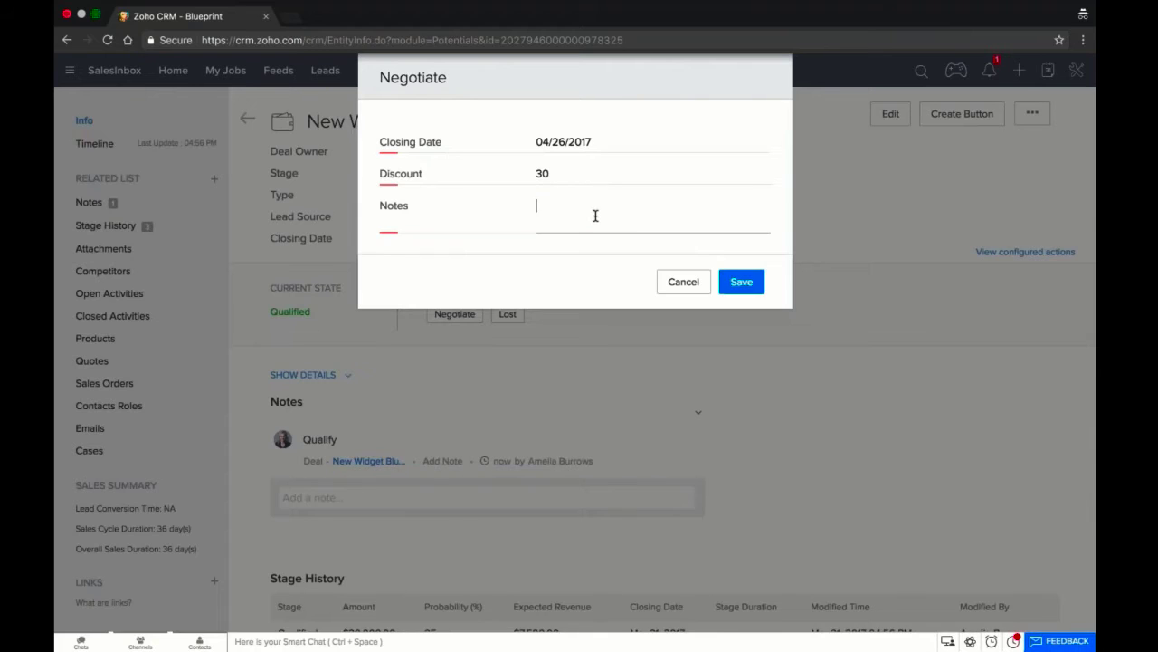
{"action": "type", "text": "Discount given"}
{"action": "left_click", "coordinate": [754, 293]}
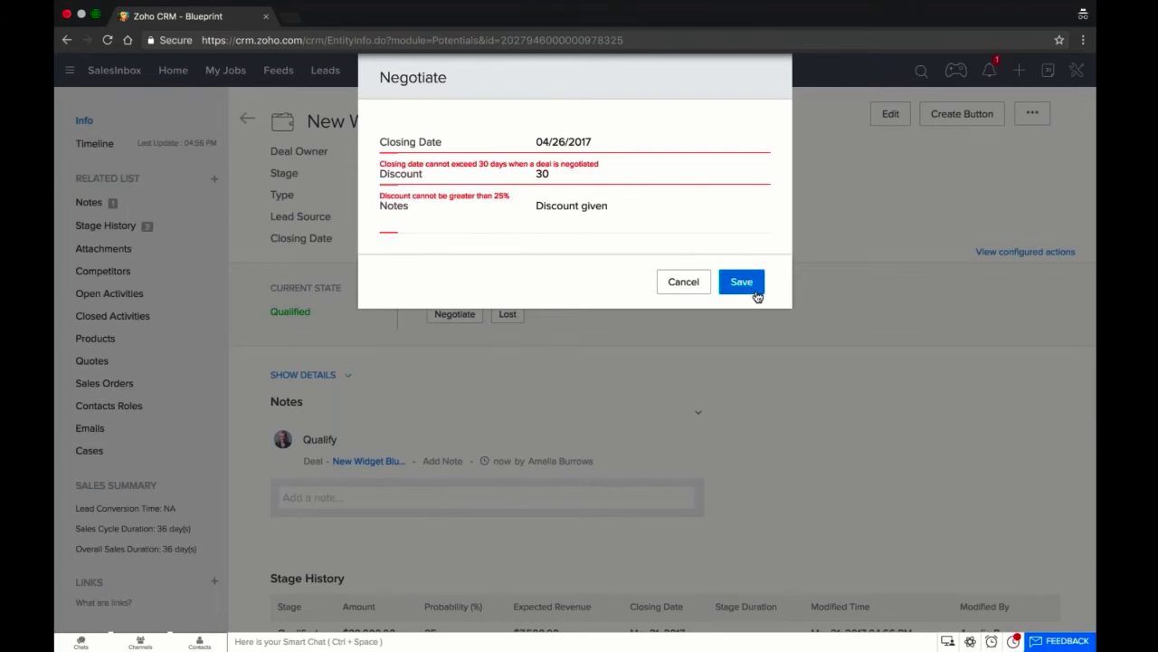
- Correct the Negotiate transition to closing date 03/31/2017 and a discount of 25, and save it
{"action": "left_click", "coordinate": [564, 137]}
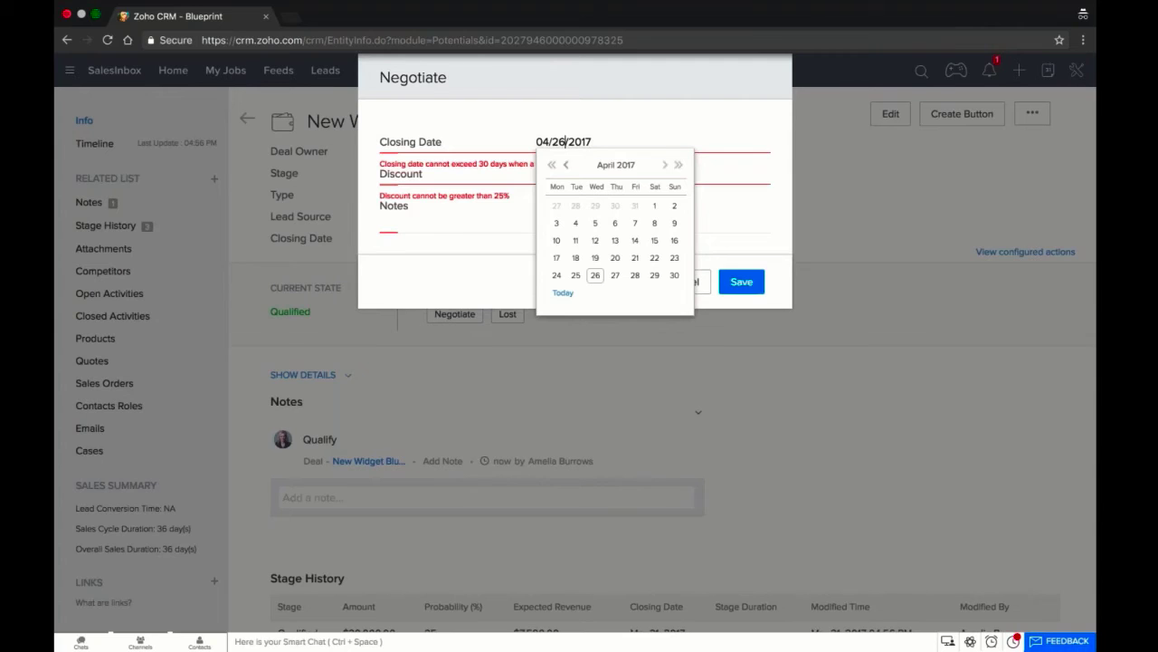
{"action": "left_click", "coordinate": [565, 165]}
{"action": "left_click", "coordinate": [634, 275]}
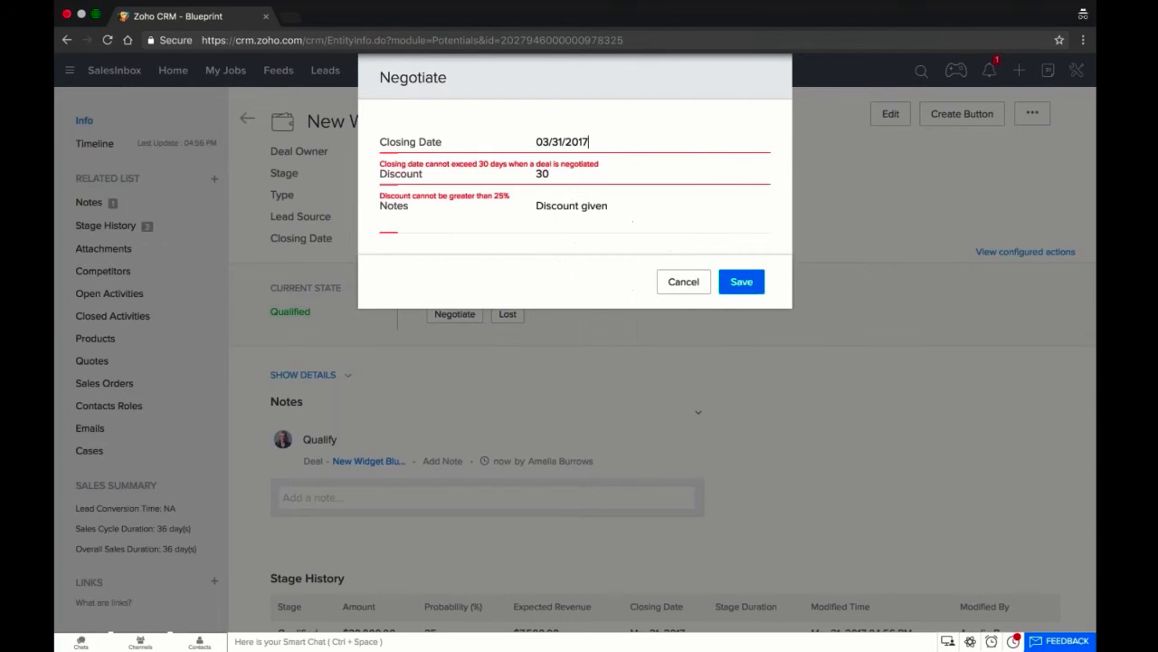
{"action": "left_click", "coordinate": [556, 179]}
{"action": "key", "text": "BackSpace"}
{"action": "key", "text": "BackSpace"}
{"action": "type", "text": "25"}
{"action": "left_click", "coordinate": [742, 282]}
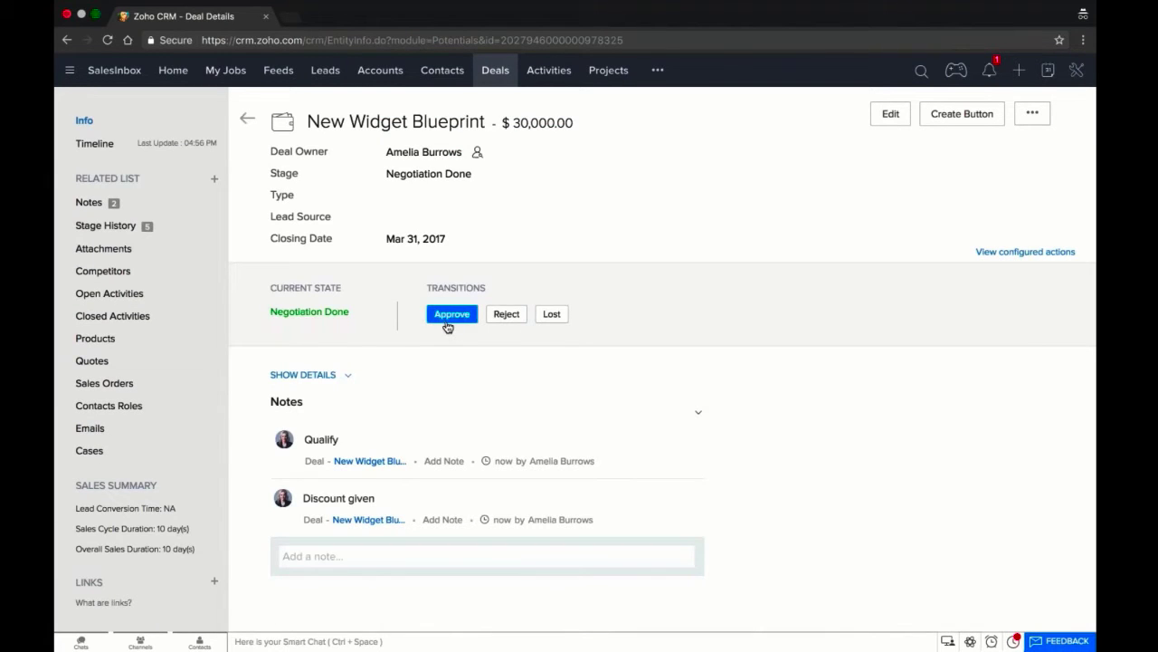
- Reject the negotiated discount with the note "Discount is too high" and save the transition
{"action": "left_click", "coordinate": [510, 319]}
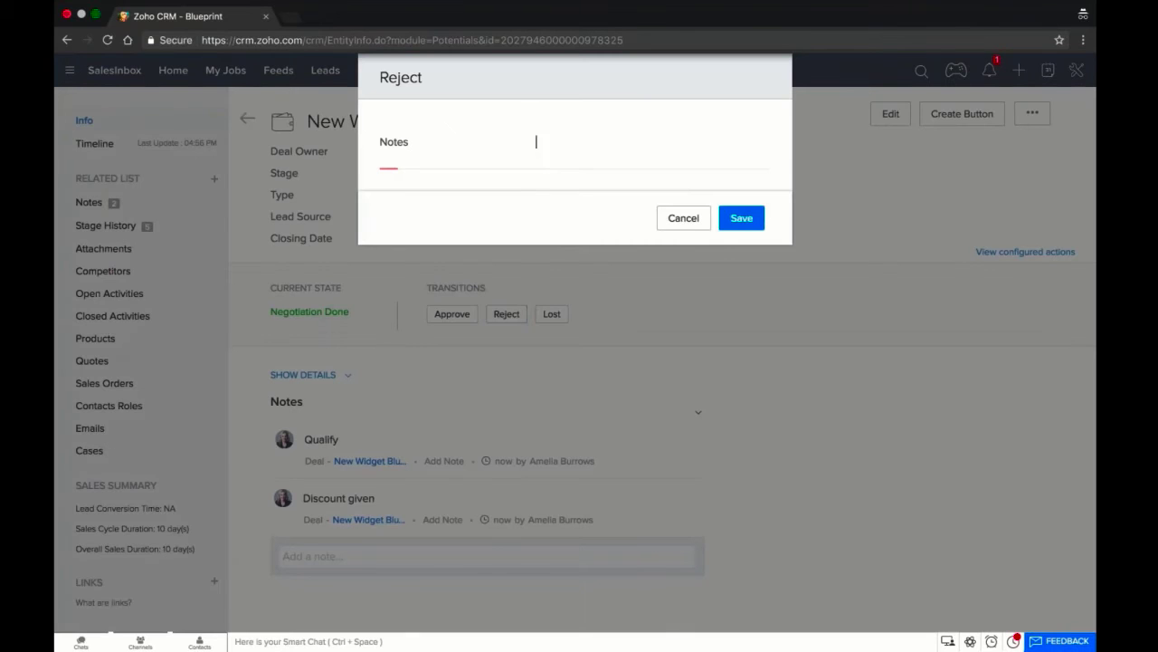
{"action": "type", "text": "Discount is to"}
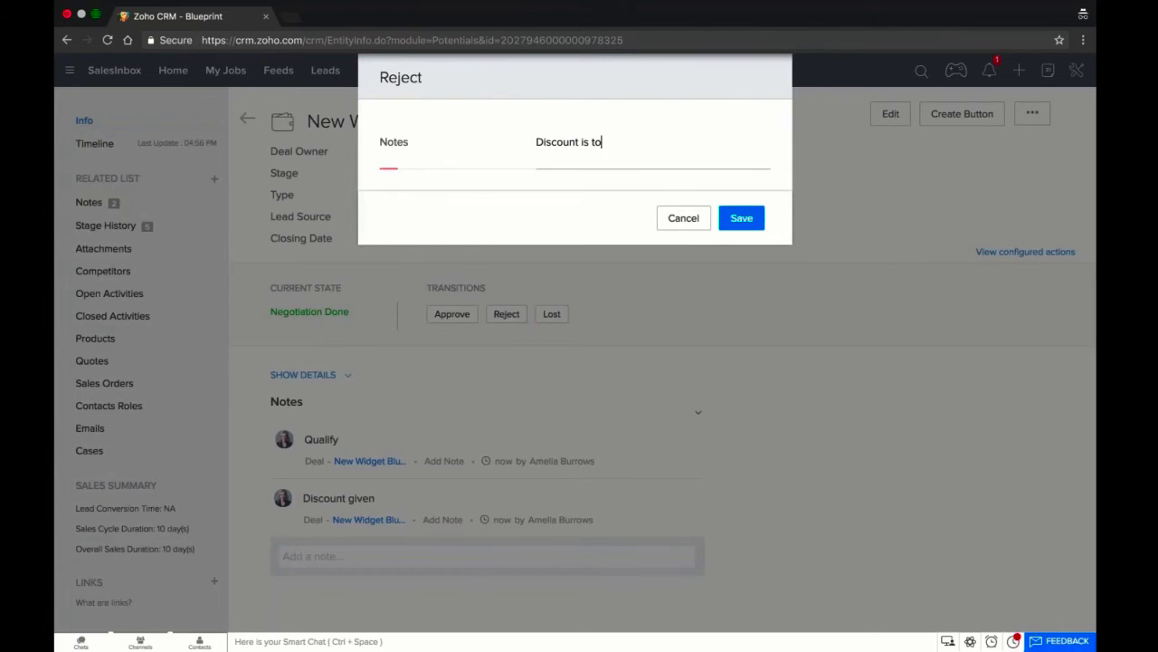
{"action": "type", "text": "o high"}
{"action": "left_click", "coordinate": [732, 223]}
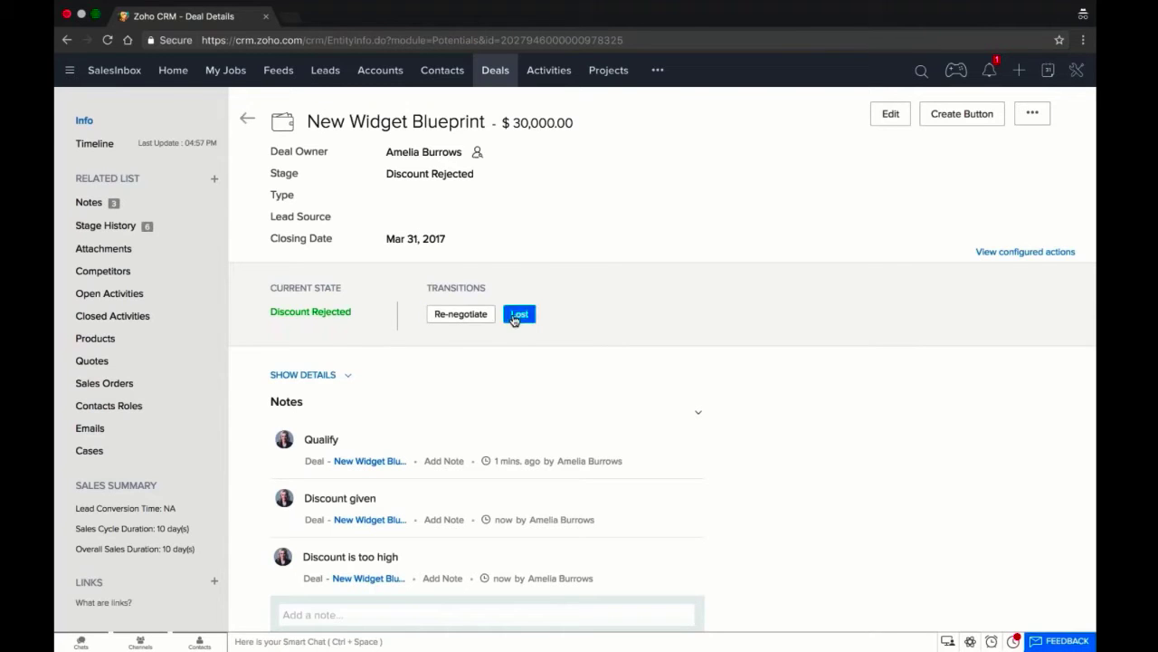
- Start the Re-negotiate transition on the deal and set its discount to 15
{"action": "left_click", "coordinate": [479, 317]}
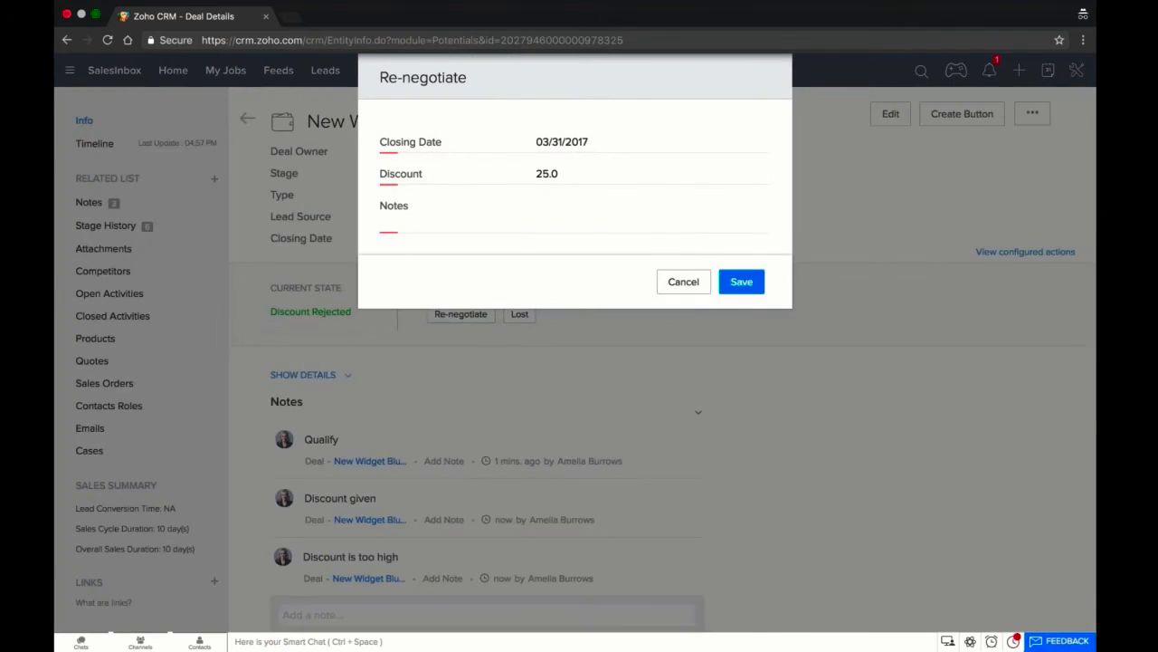
{"action": "left_click", "coordinate": [543, 173]}
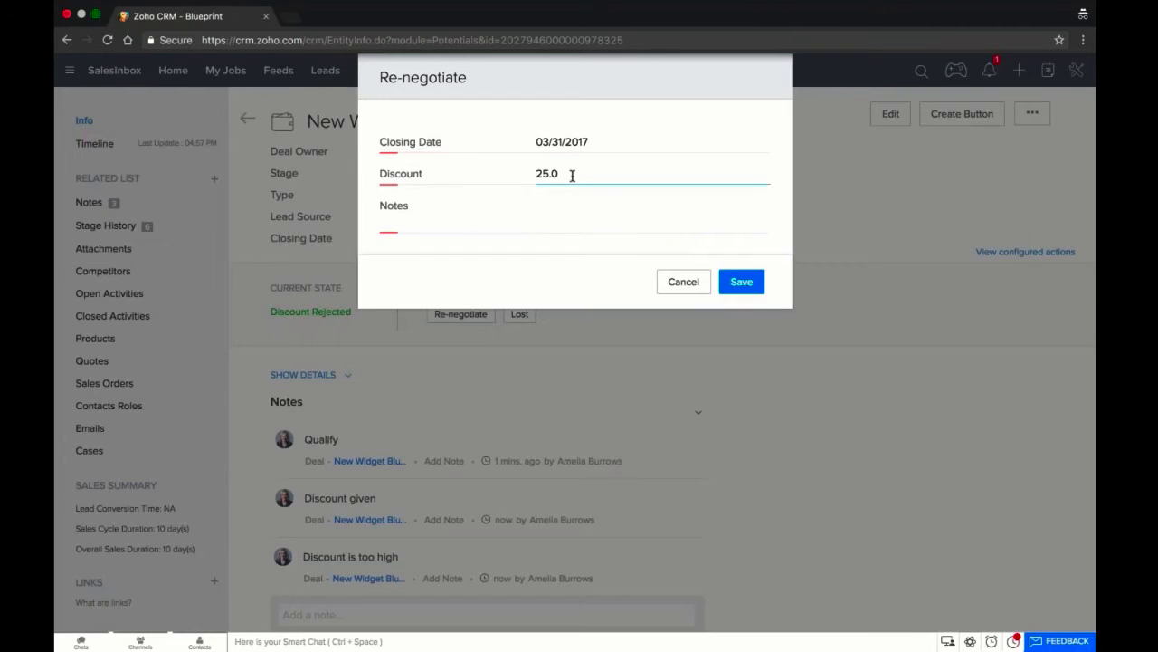
{"action": "key", "text": "BackSpace"}
{"action": "key", "text": "BackSpace"}
{"action": "key", "text": "BackSpace"}
{"action": "key", "text": "BackSpace"}
{"action": "key", "text": "BackSpace"}
{"action": "type", "text": "15"}
{"action": "key", "text": "Tab"}
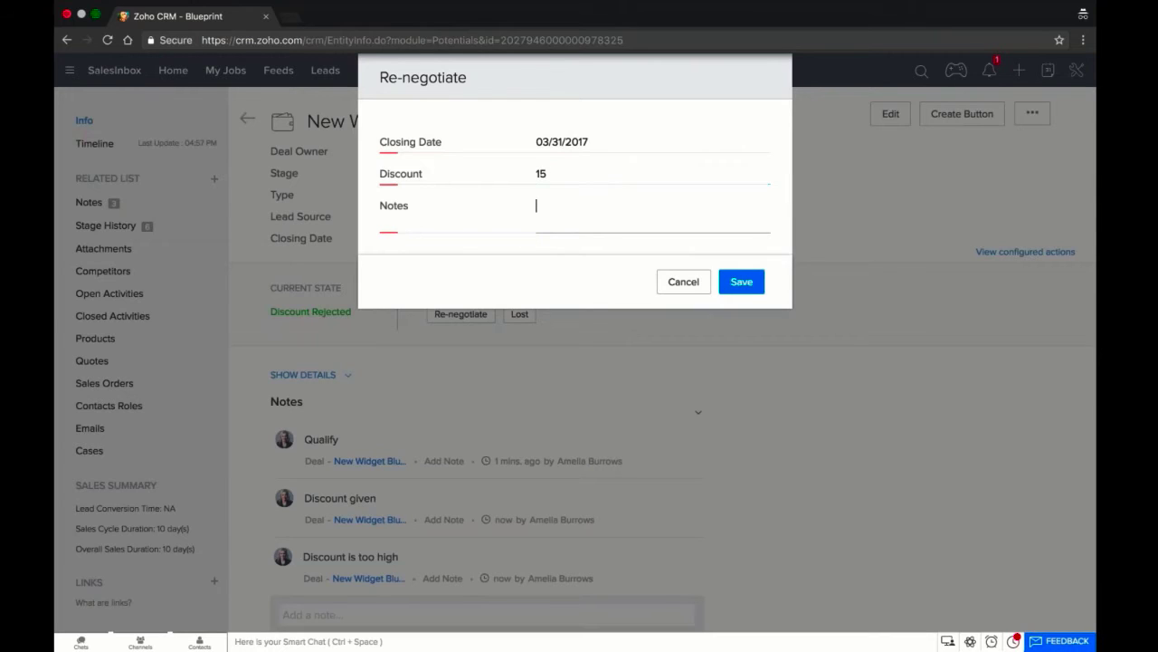
- Enter "Reduced discount" as the re-negotiation note and save the transition
{"action": "type", "text": "Reduced discount"}
{"action": "key", "text": "Tab"}
{"action": "key", "text": "Tab"}
{"action": "key", "text": "Return"}
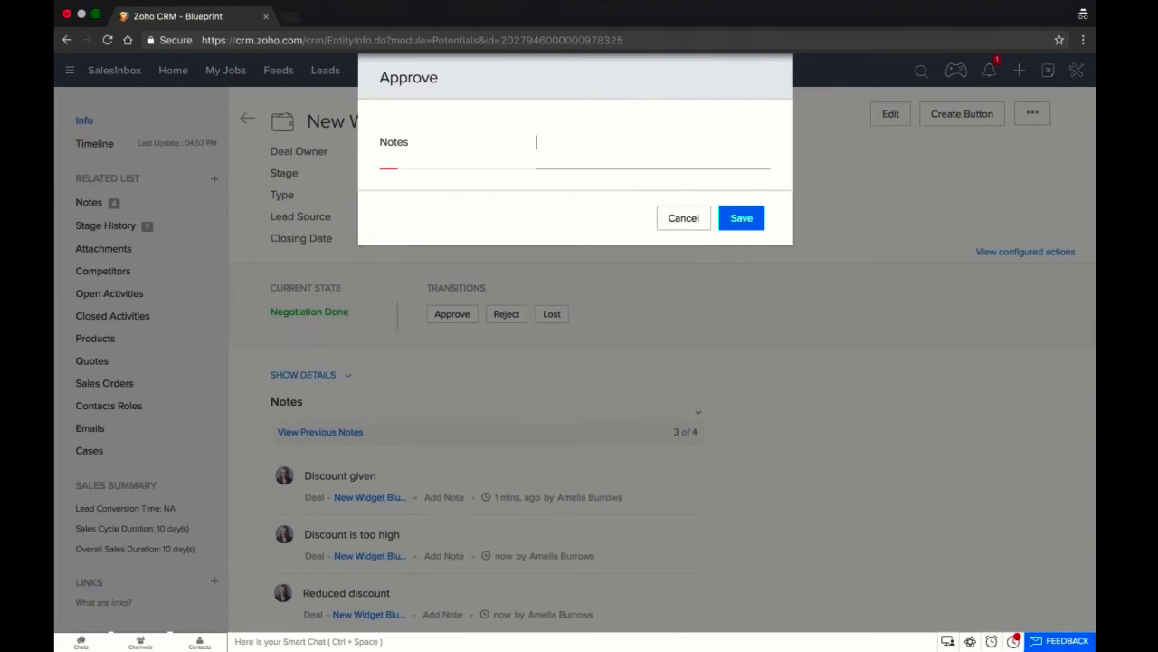
- Approve the re-negotiated discount with the note "Discount accepted" and save the transition
{"action": "type", "text": "D"}
{"action": "type", "text": "iscount acc"}
{"action": "type", "text": "epte"}
{"action": "key", "text": "BackSpace"}
{"action": "type", "text": "ed"}
{"action": "left_click", "coordinate": [751, 223]}
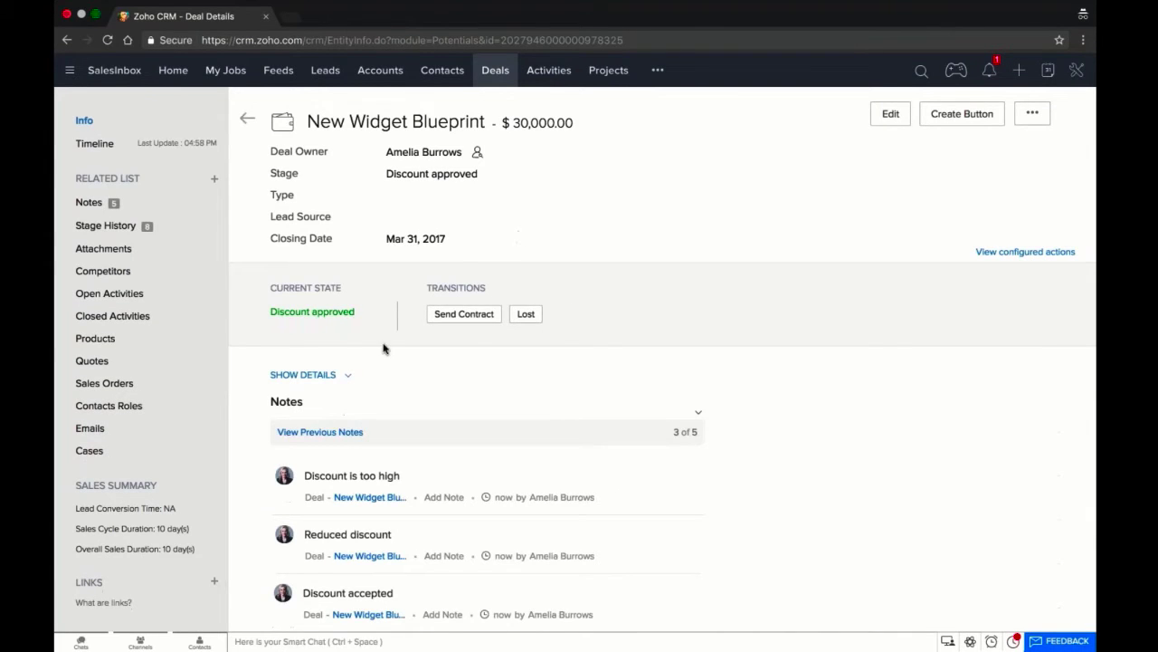
- Start the Send Contract transition and set the contract period from 03/30/2017 to 03/30/2018
{"action": "left_click", "coordinate": [448, 316]}
{"action": "left_click", "coordinate": [478, 320]}
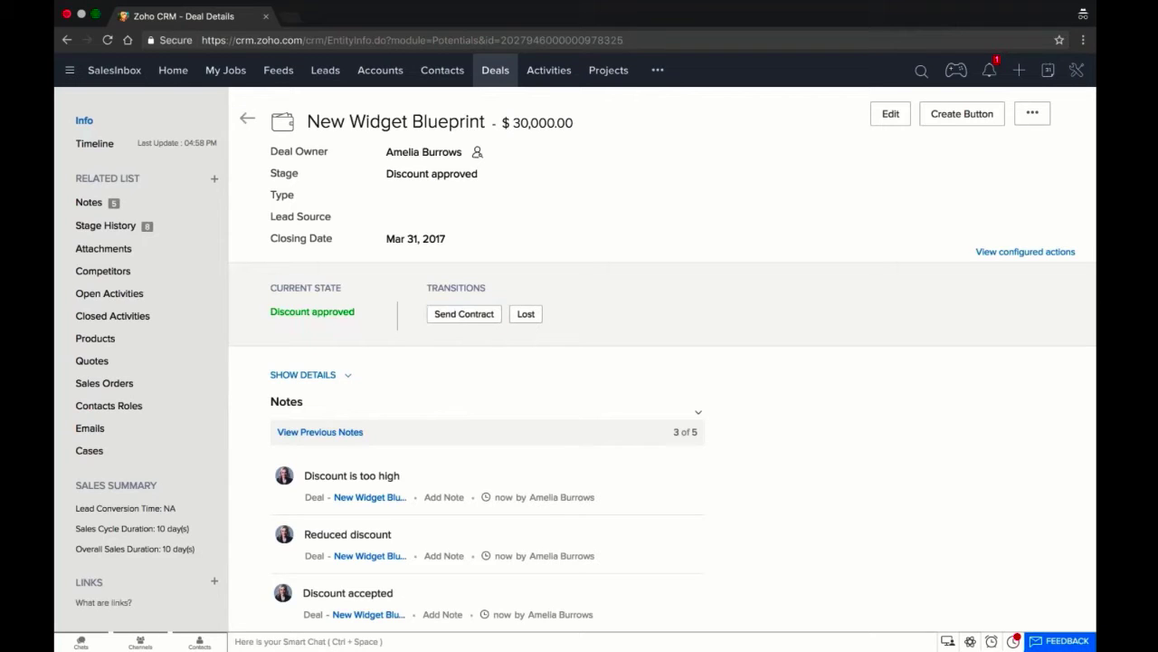
{"action": "left_click", "coordinate": [491, 320]}
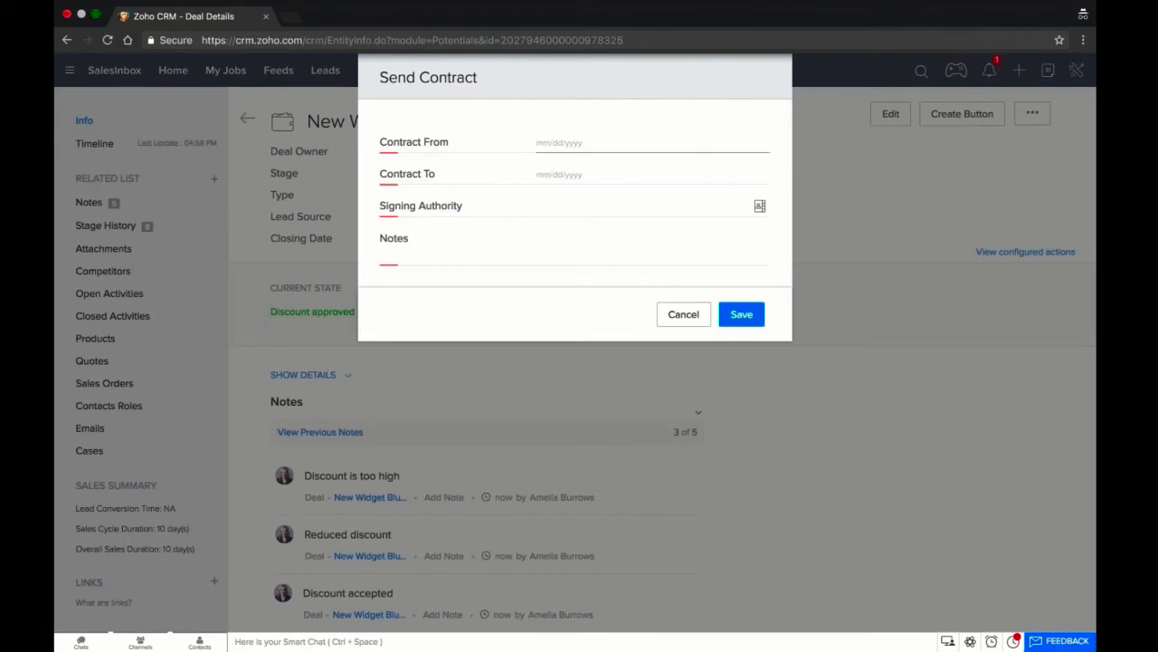
{"action": "left_click", "coordinate": [612, 143]}
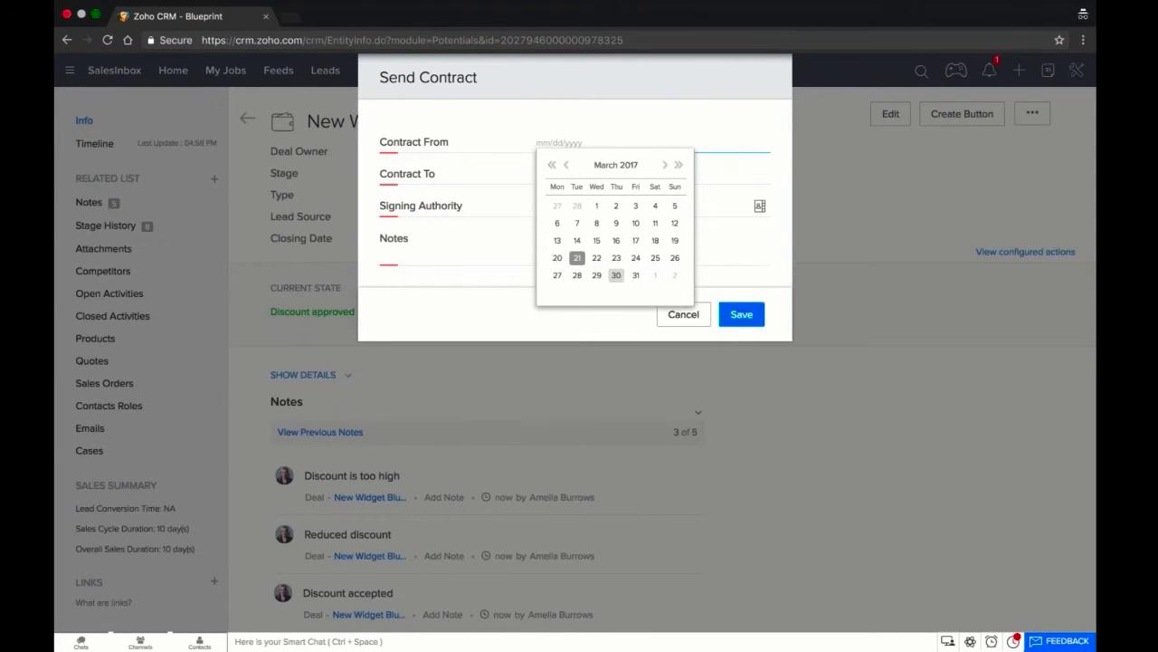
{"action": "left_click", "coordinate": [616, 275]}
{"action": "left_click", "coordinate": [588, 174]}
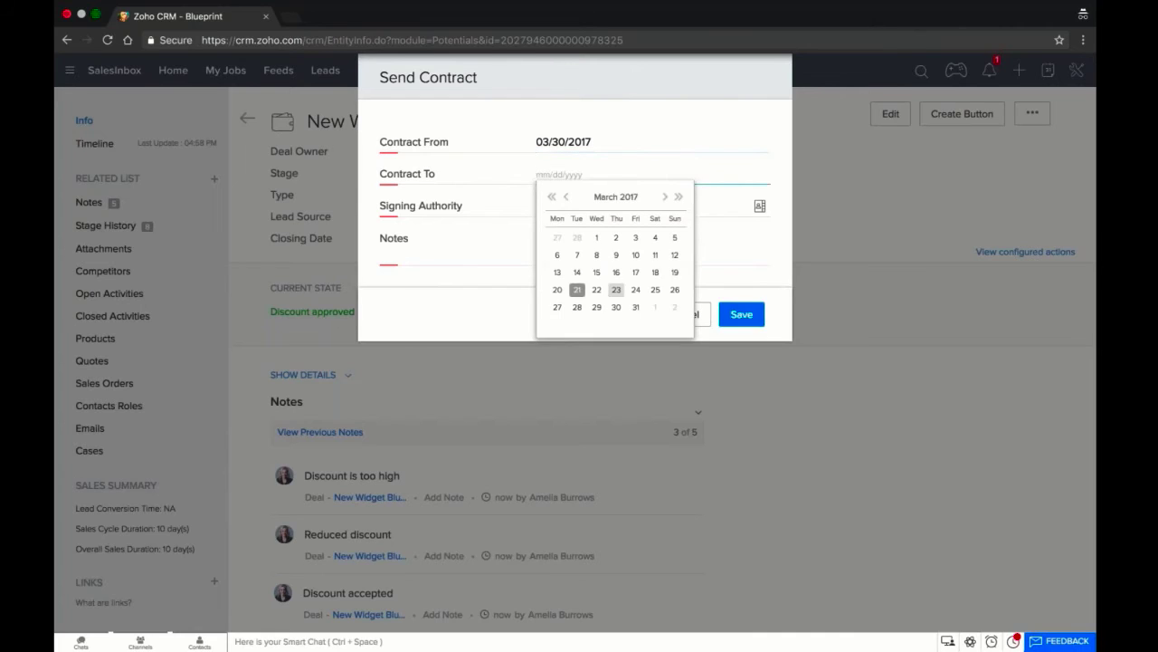
{"action": "left_click", "coordinate": [677, 197]}
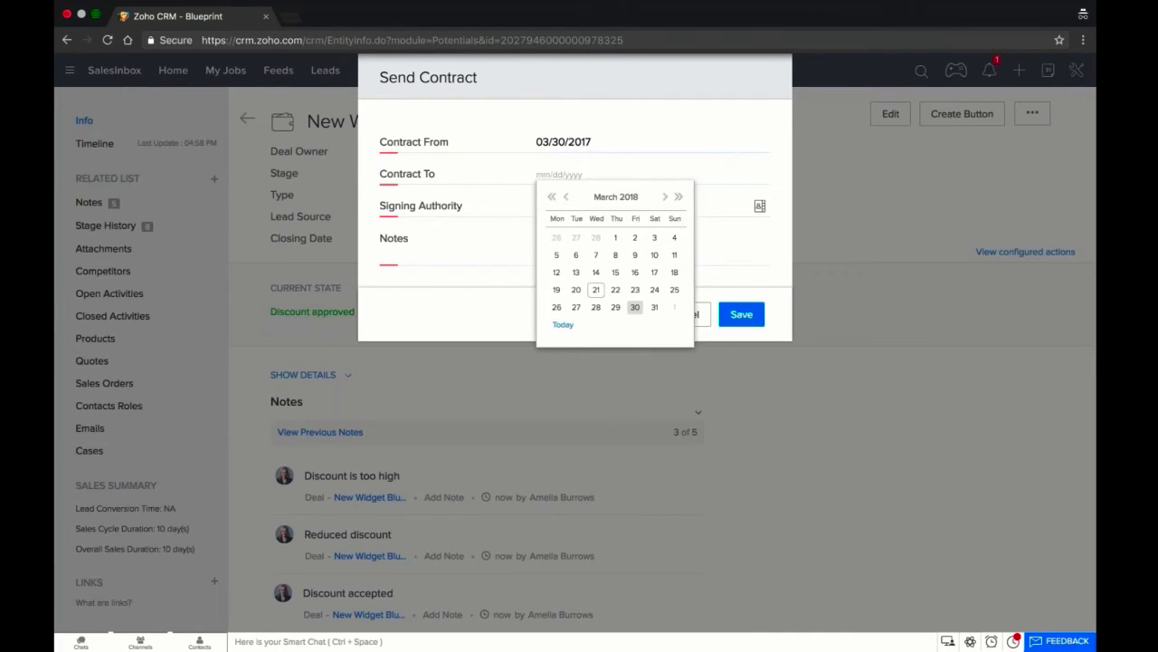
{"action": "left_click", "coordinate": [634, 307]}
- Search the contacts for "acme" and choose the Acme Inc contact as the signing authority
{"action": "left_click", "coordinate": [565, 207]}
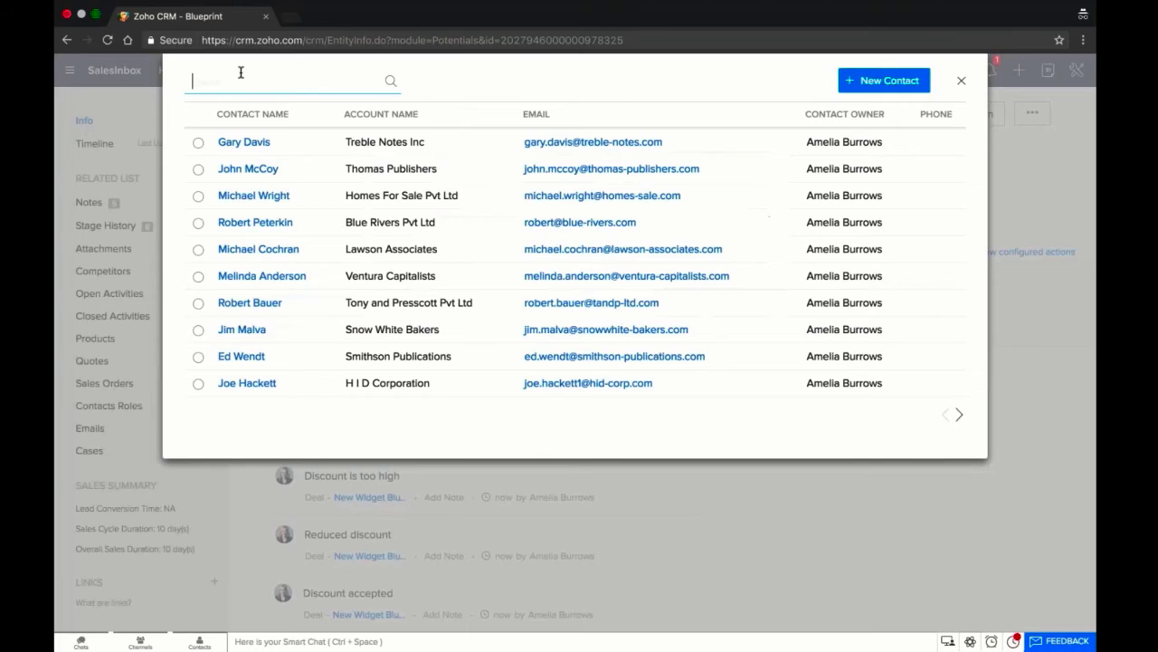
{"action": "type", "text": "acme"}
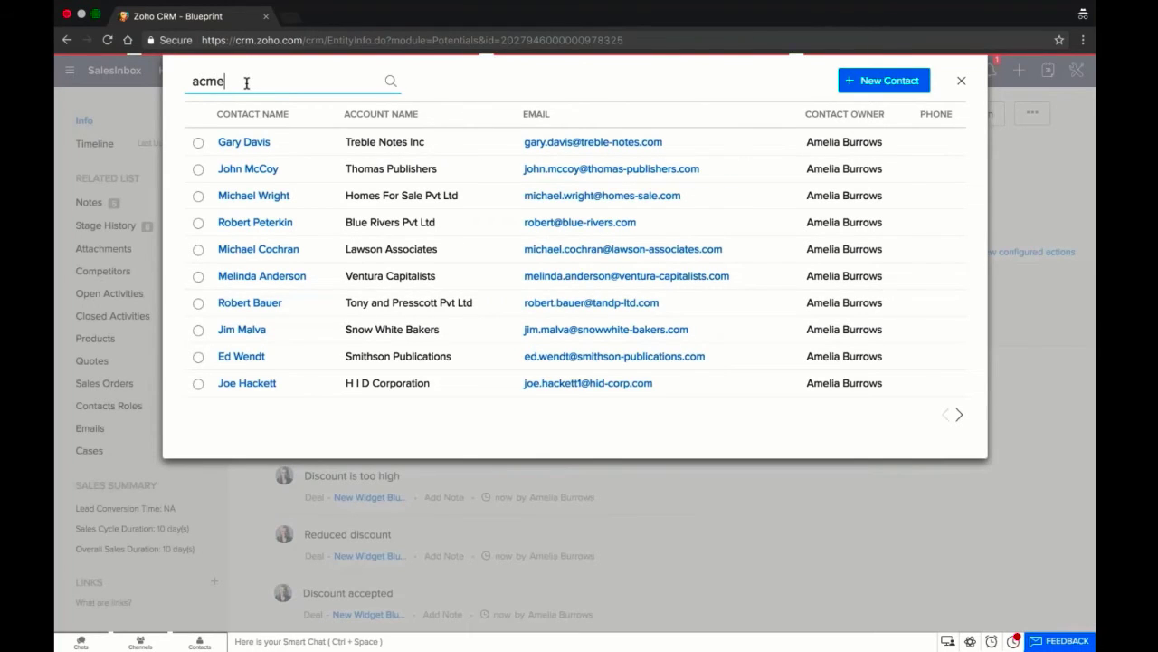
{"action": "left_click", "coordinate": [198, 142]}
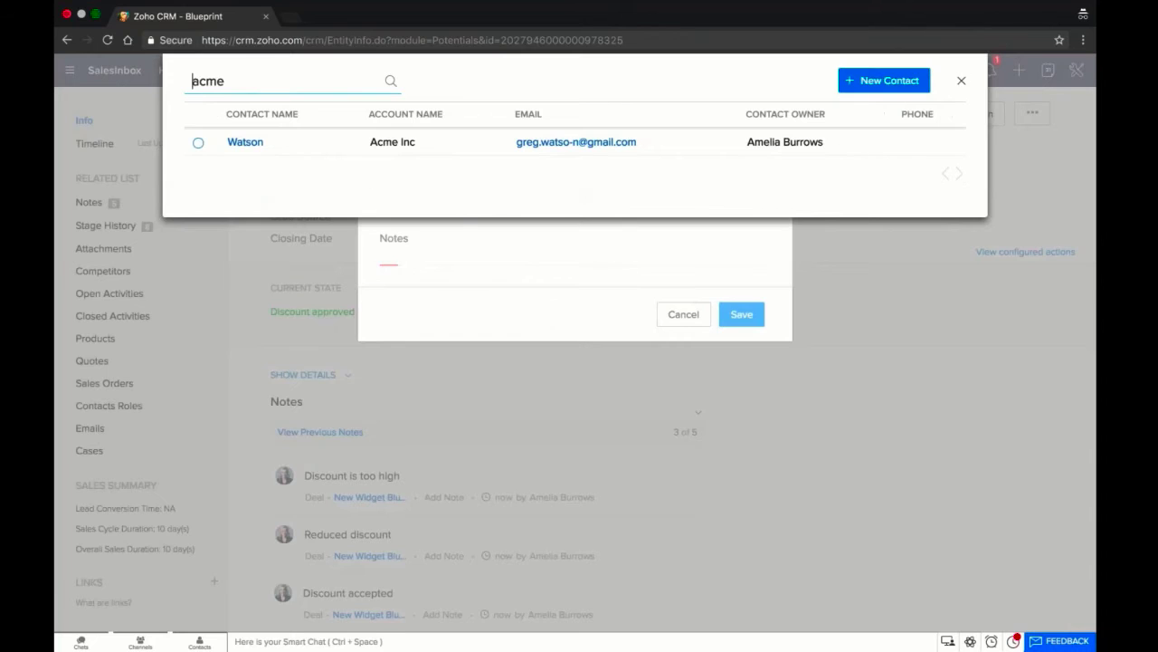
- Enter "Contract sent" as the note and save the Send Contract transition
{"action": "left_click", "coordinate": [560, 253]}
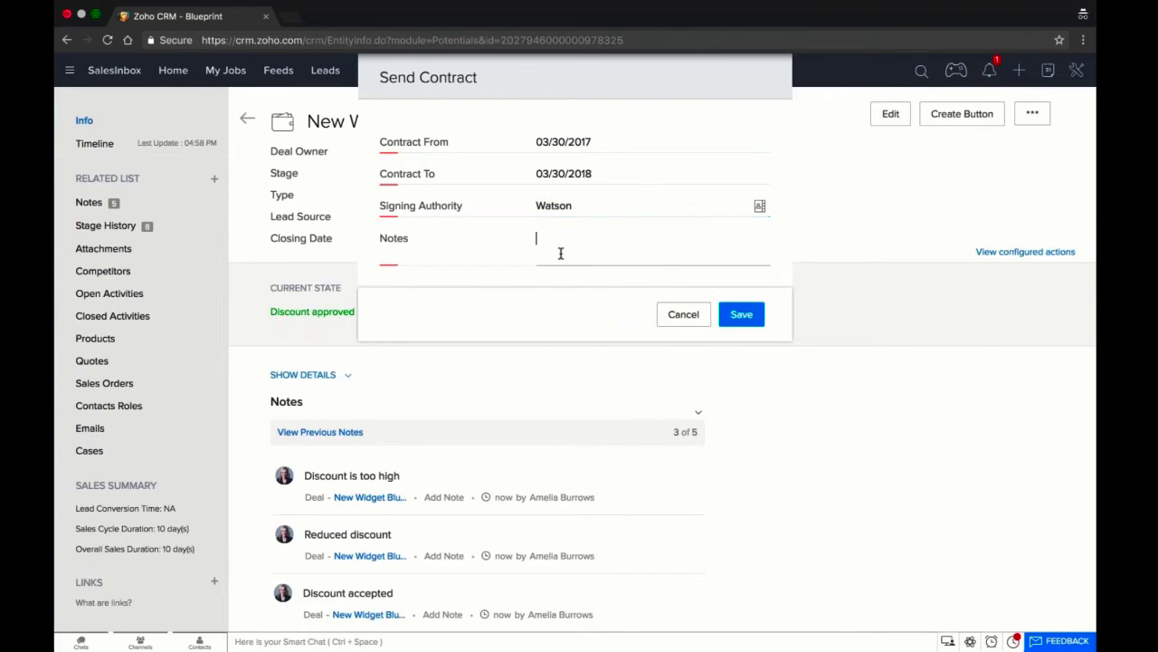
{"action": "type", "text": "Contract sent"}
{"action": "left_click", "coordinate": [741, 314]}
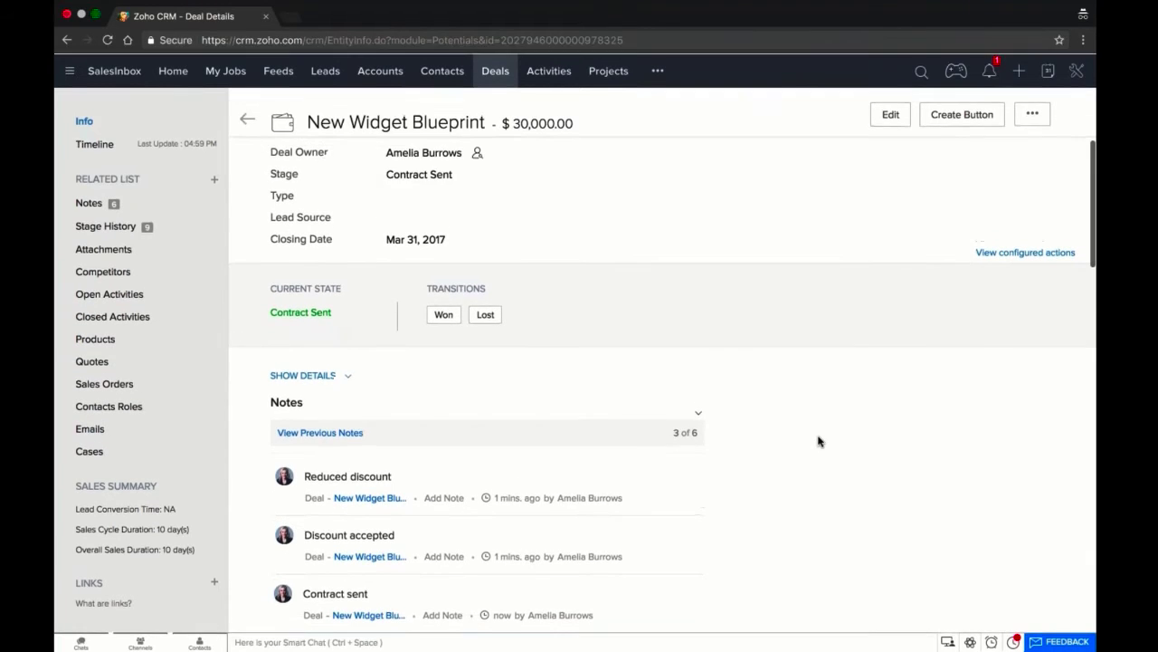
- Expand the deal's previous notes and review the full notes list and the stage history of the New Widget Blueprint deal
{"action": "scroll", "coordinate": [818, 442], "scroll_direction": "down", "scroll_amount": 1}
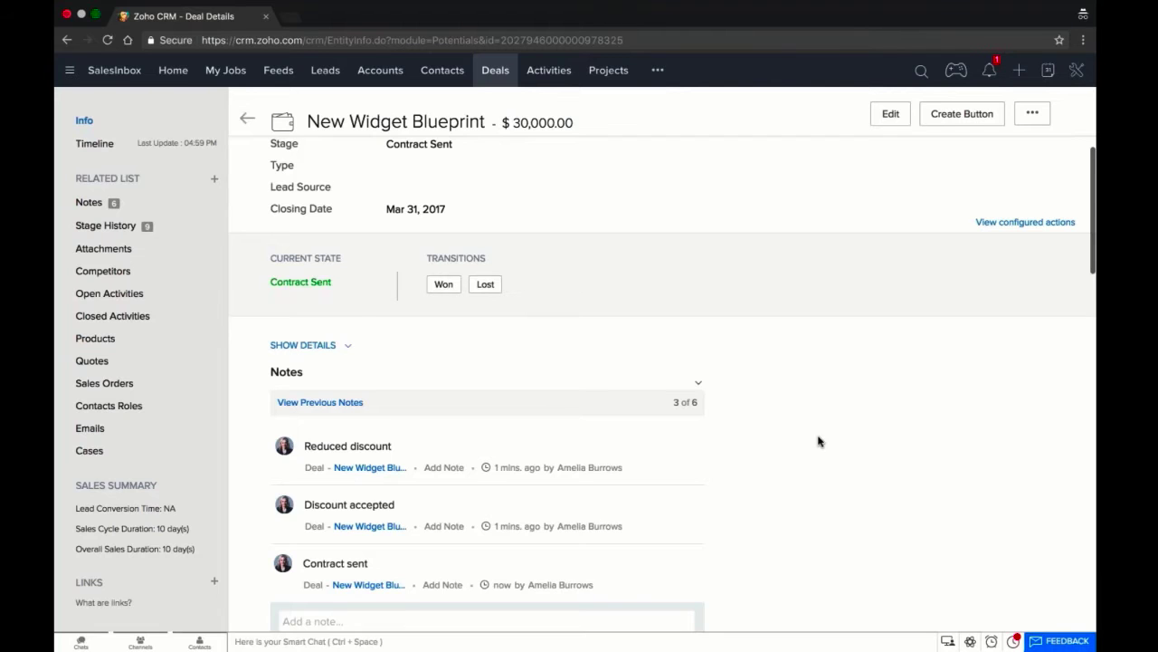
{"action": "scroll", "coordinate": [818, 440], "scroll_direction": "down", "scroll_amount": 3}
{"action": "left_click", "coordinate": [306, 242]}
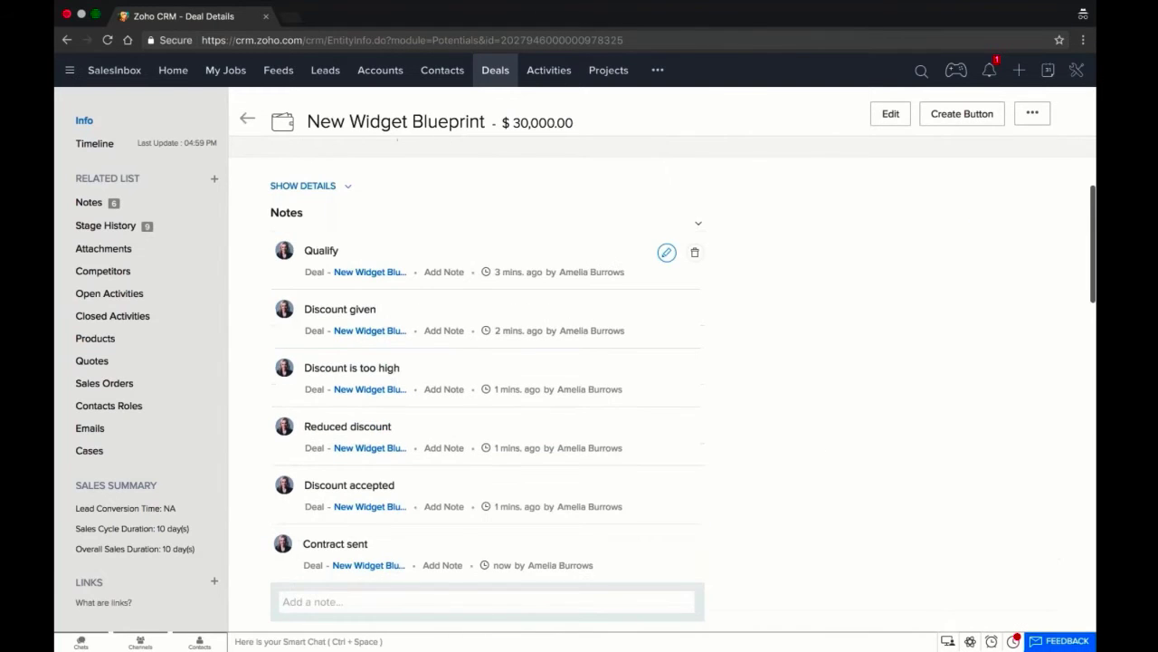
{"action": "scroll", "coordinate": [848, 362], "scroll_direction": "down", "scroll_amount": 1}
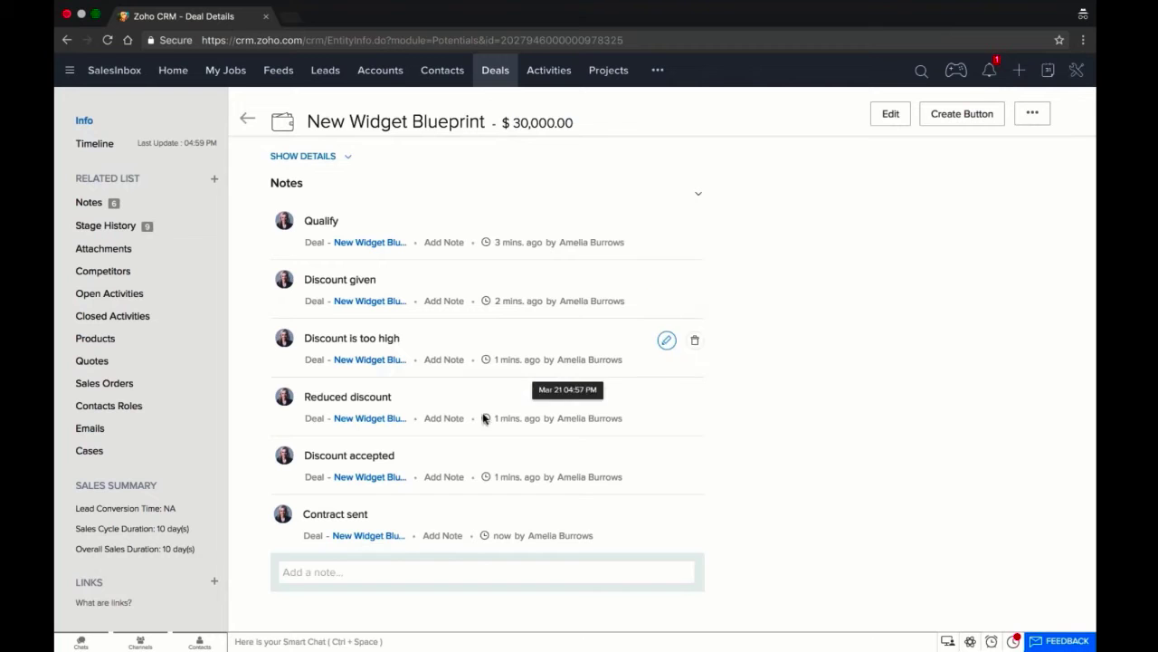
{"action": "scroll", "coordinate": [903, 442], "scroll_direction": "down", "scroll_amount": 3}
{"action": "scroll", "coordinate": [902, 442], "scroll_direction": "down", "scroll_amount": 9}
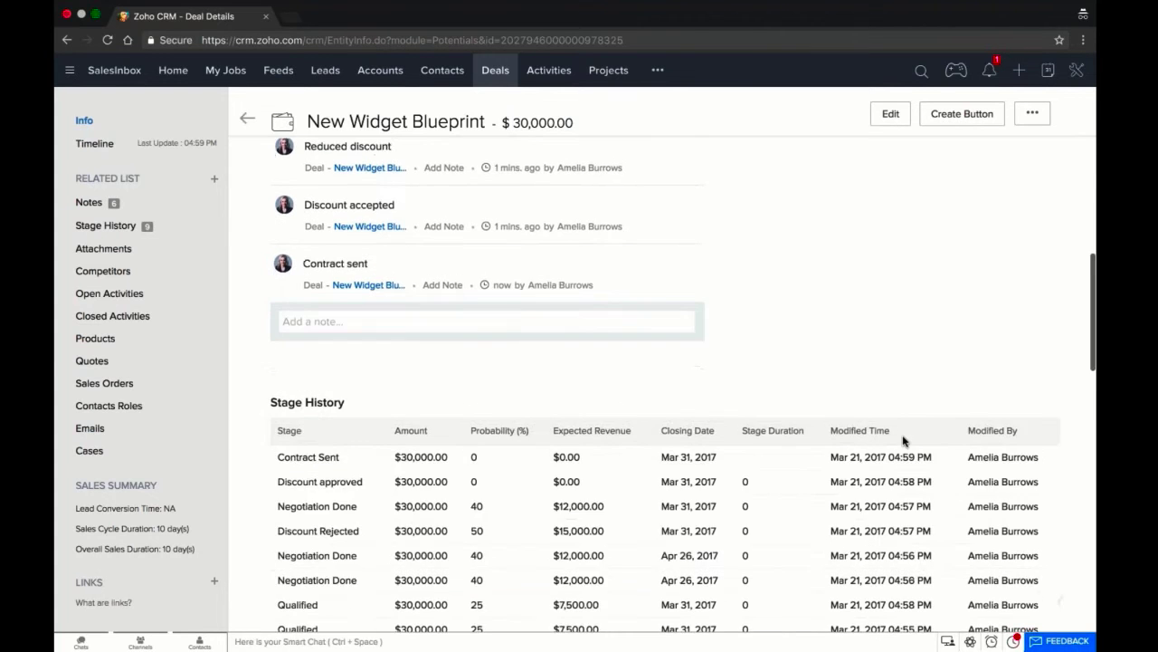
{"action": "scroll", "coordinate": [902, 441], "scroll_direction": "down", "scroll_amount": 6}
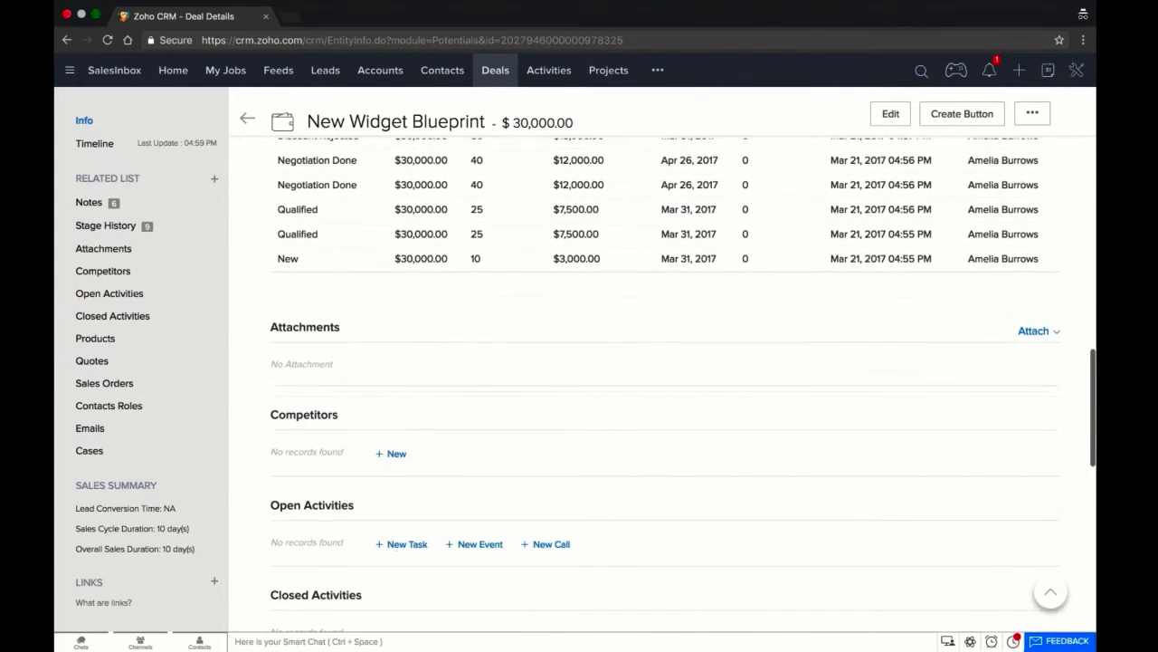
{"action": "scroll", "coordinate": [902, 441], "scroll_direction": "up", "scroll_amount": 20}
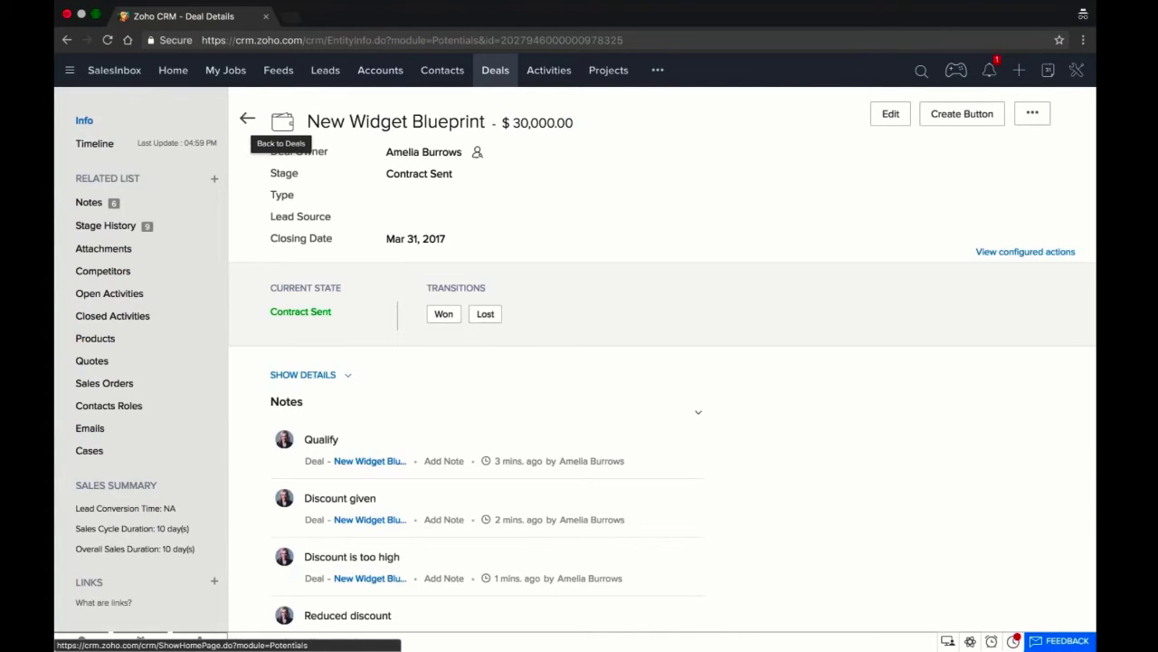
- Open the Blueprint automation settings in Setup and list the blueprints of the Deals module
{"action": "left_click", "coordinate": [1077, 69]}
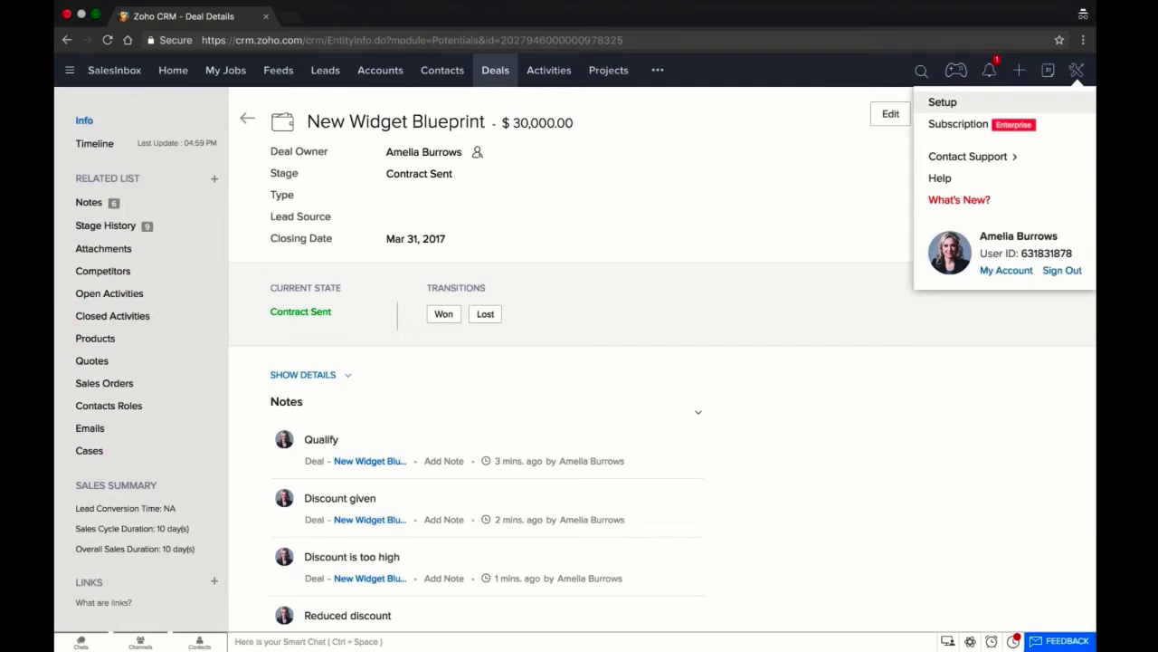
{"action": "left_click", "coordinate": [936, 103]}
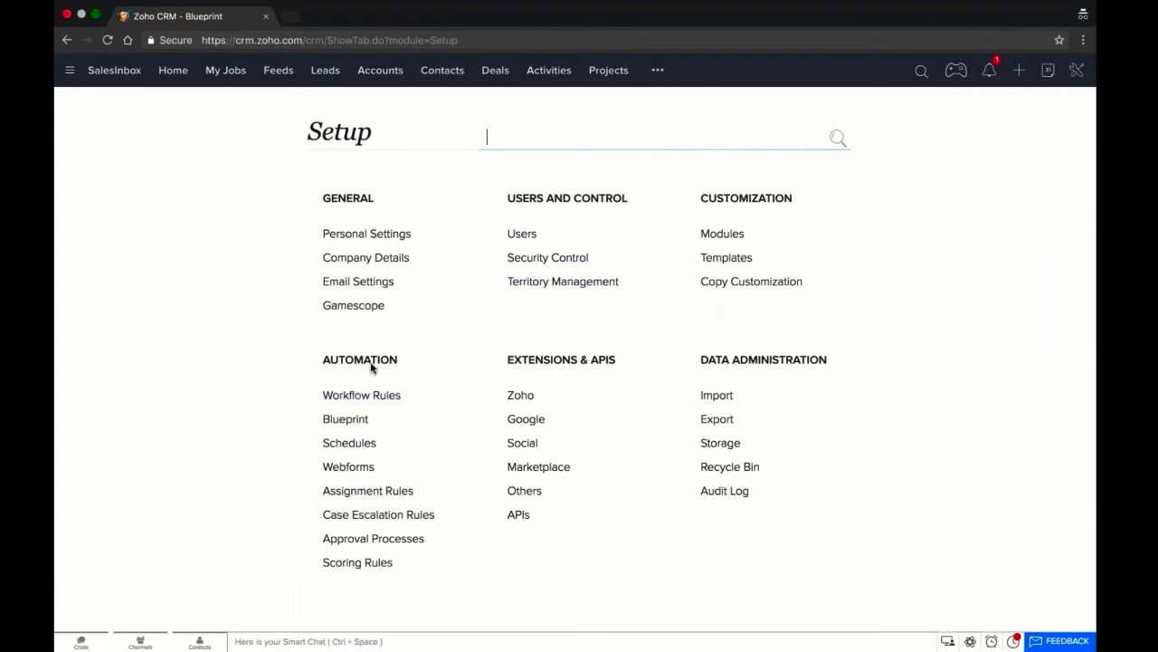
{"action": "left_click", "coordinate": [343, 426]}
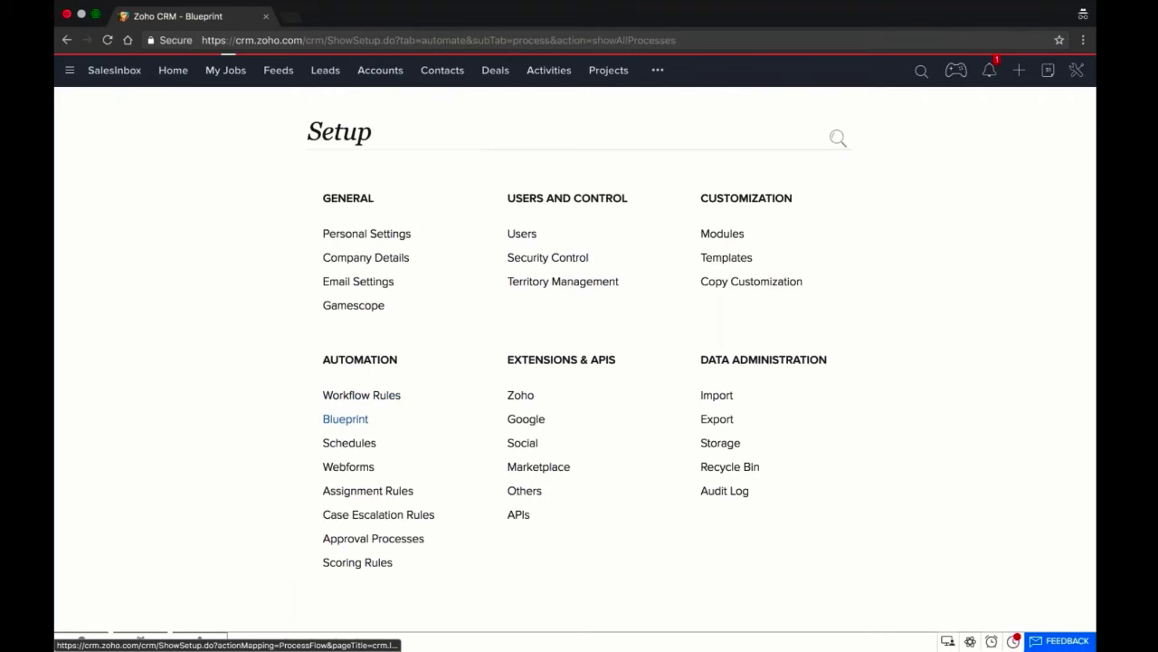
{"action": "left_click", "coordinate": [381, 258]}
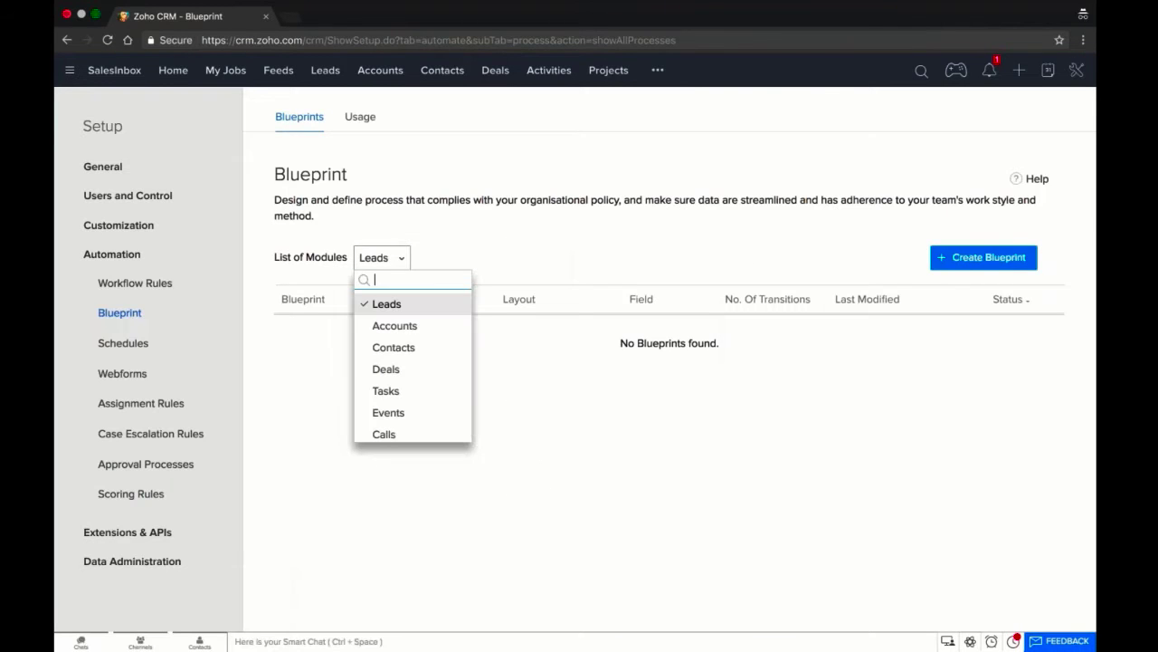
{"action": "scroll", "coordinate": [407, 408], "scroll_direction": "down", "scroll_amount": 5}
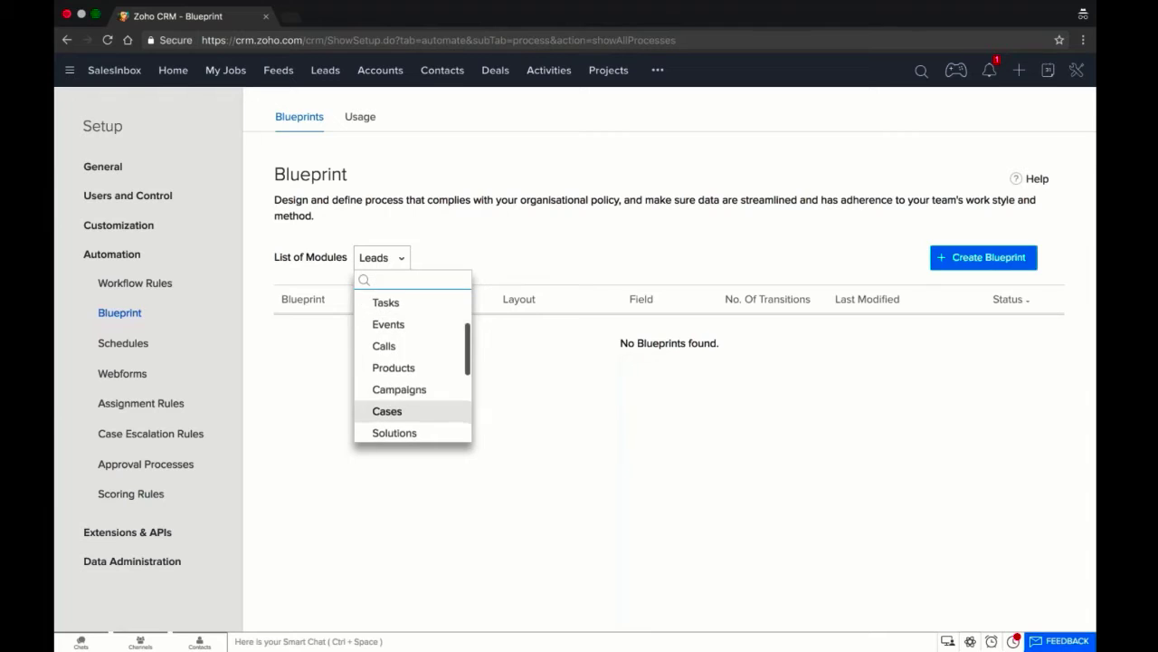
{"action": "scroll", "coordinate": [409, 394], "scroll_direction": "up", "scroll_amount": 5}
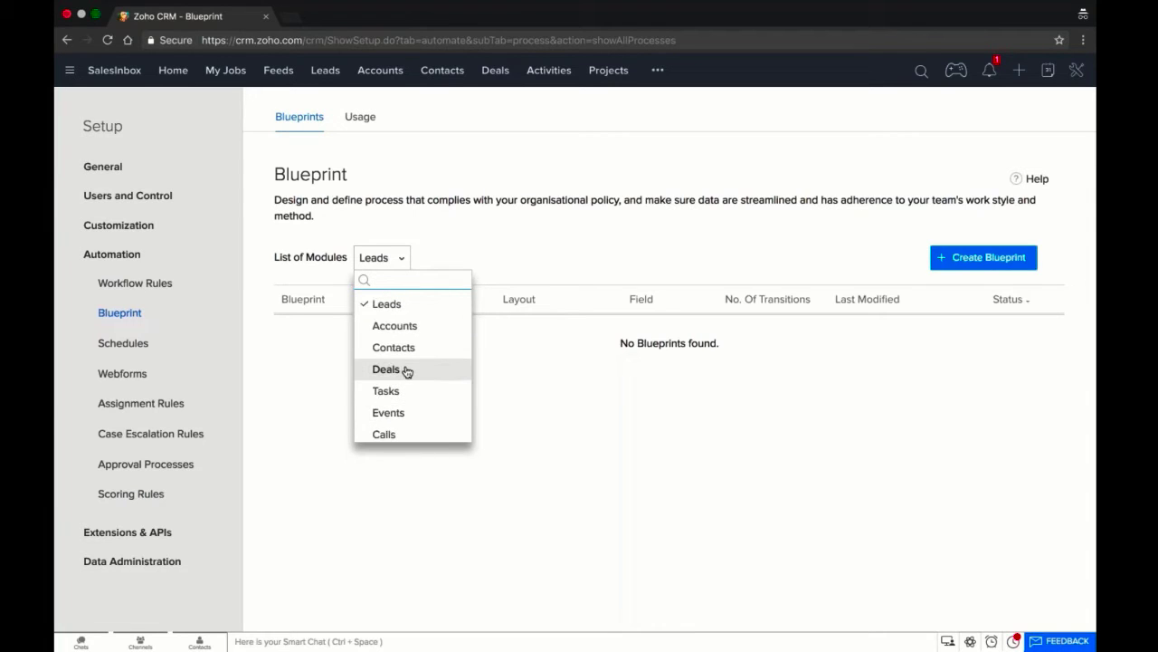
{"action": "left_click", "coordinate": [406, 369]}
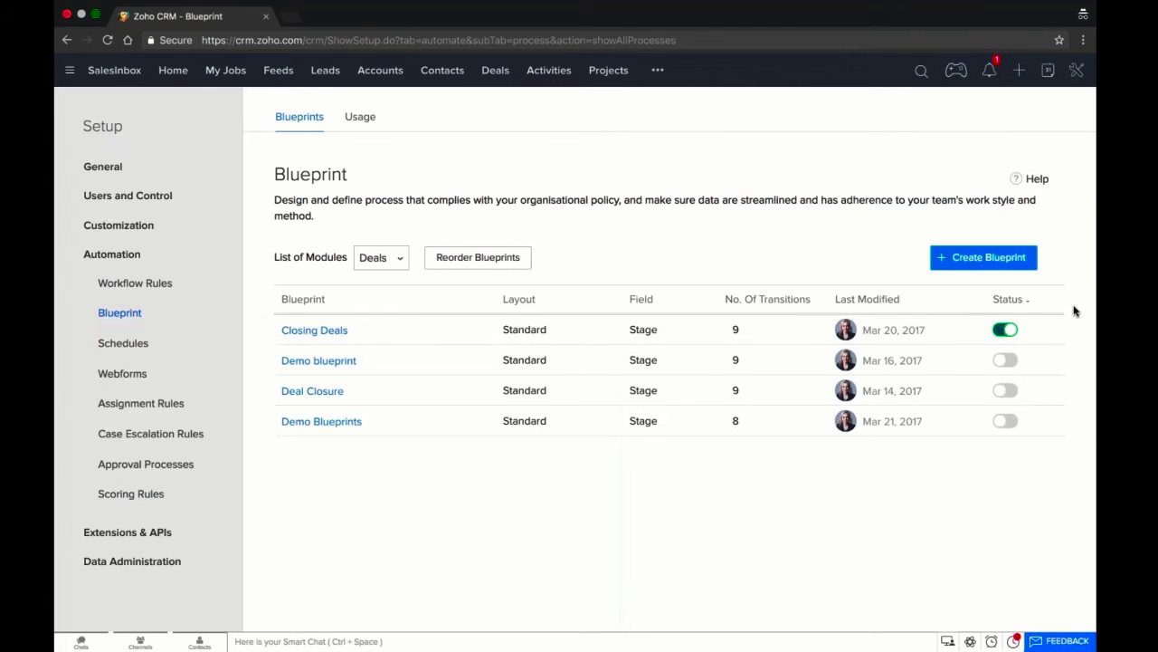
- Create a new blueprint named "Widget Blueprint" for the Deals module with the Standard layout and the Stage field
{"action": "left_click", "coordinate": [985, 266]}
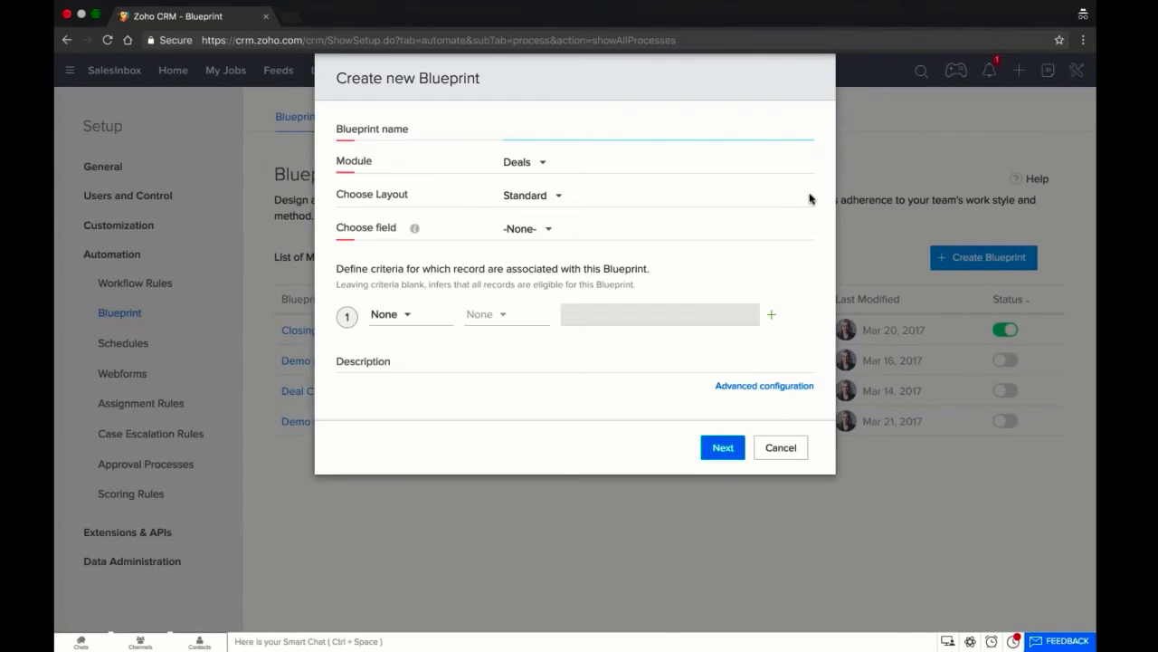
{"action": "type", "text": "Widget Blueprin"}
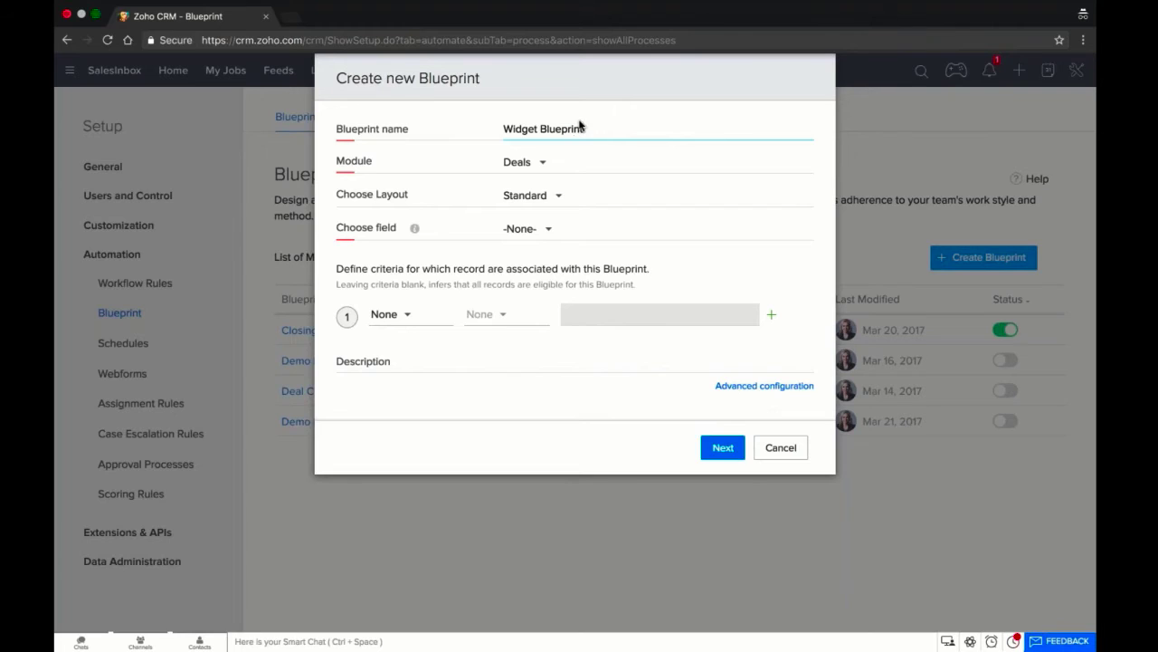
{"action": "type", "text": "t"}
{"action": "left_click", "coordinate": [525, 195]}
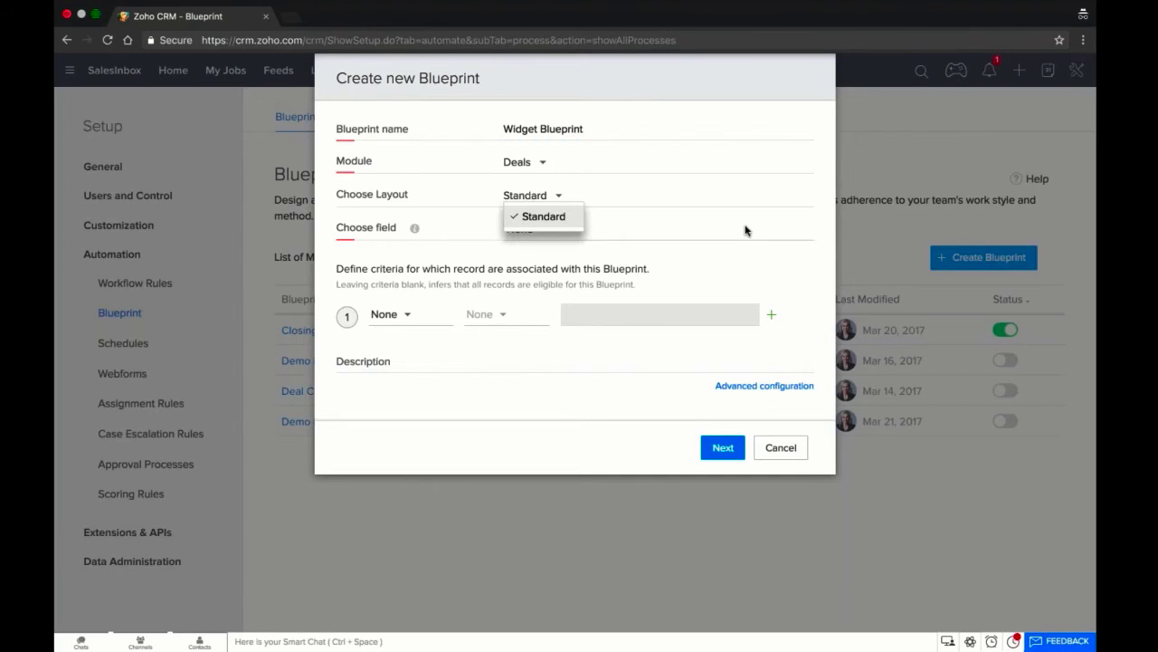
{"action": "left_click", "coordinate": [775, 262]}
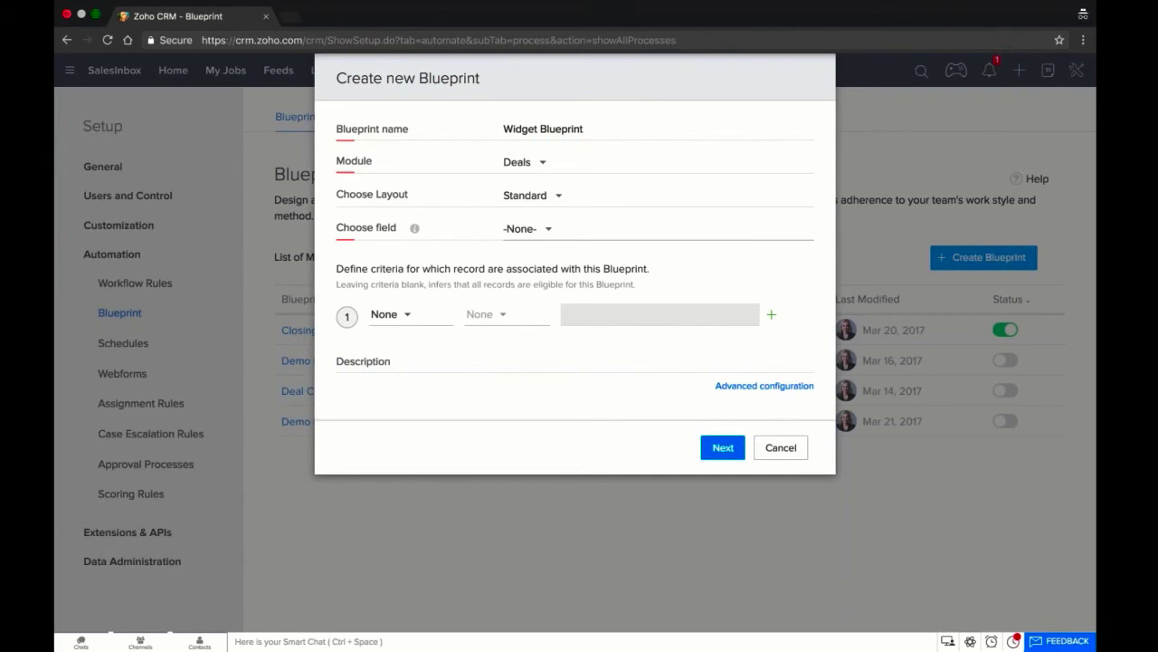
{"action": "left_click", "coordinate": [527, 228]}
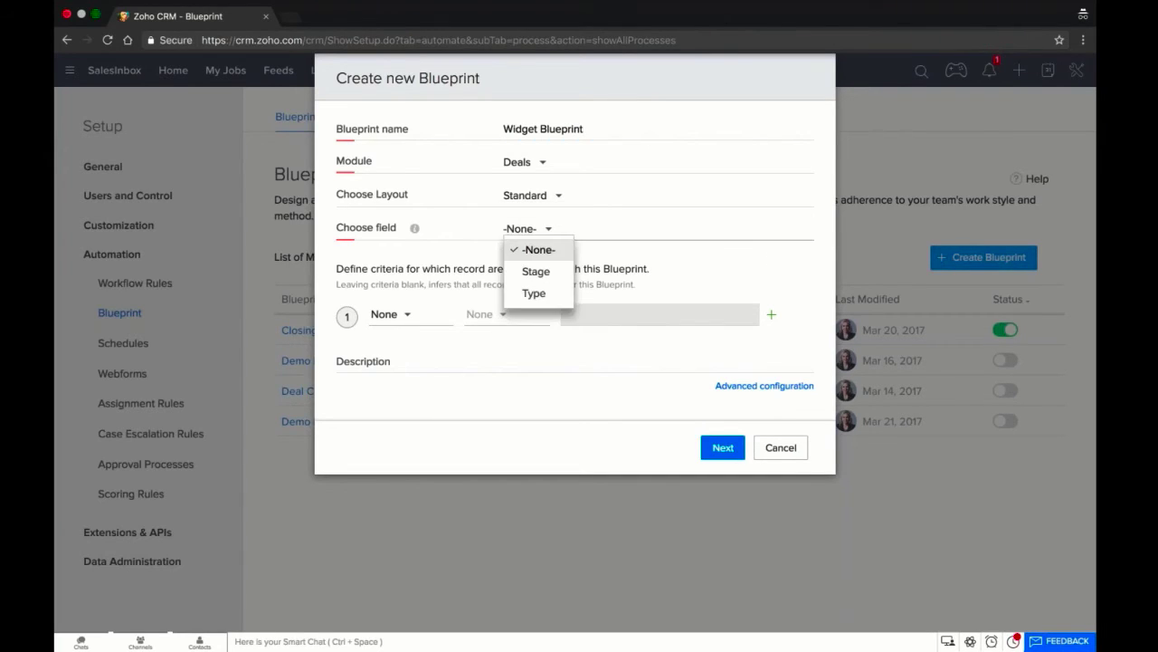
{"action": "left_click", "coordinate": [536, 271]}
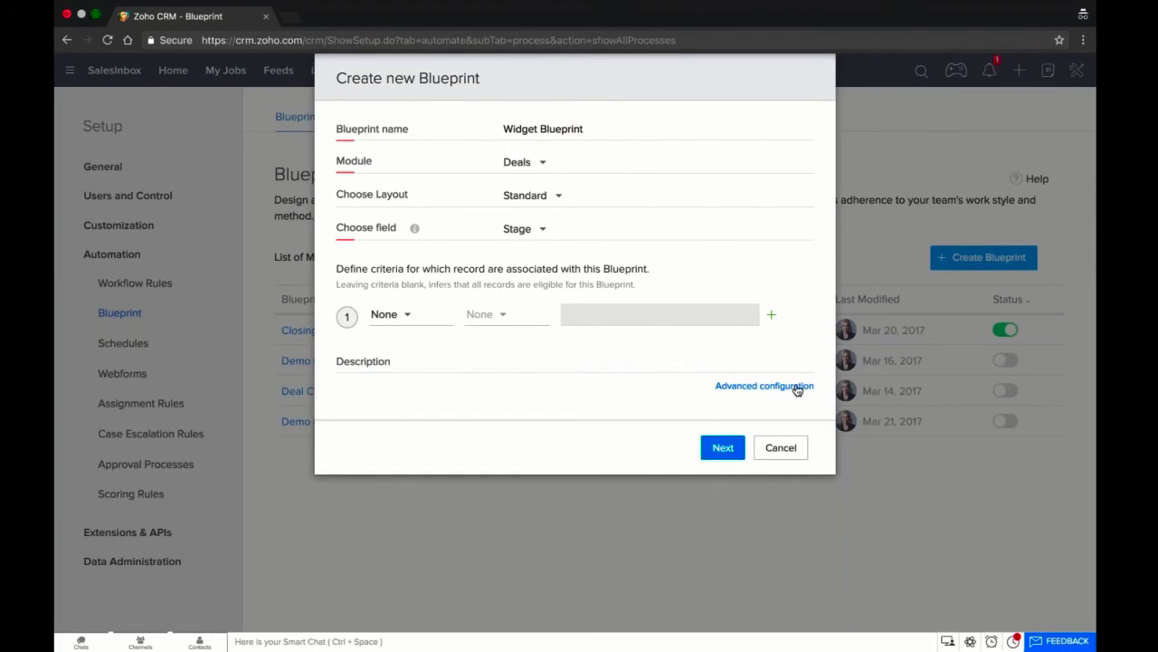
{"action": "left_click", "coordinate": [729, 456]}
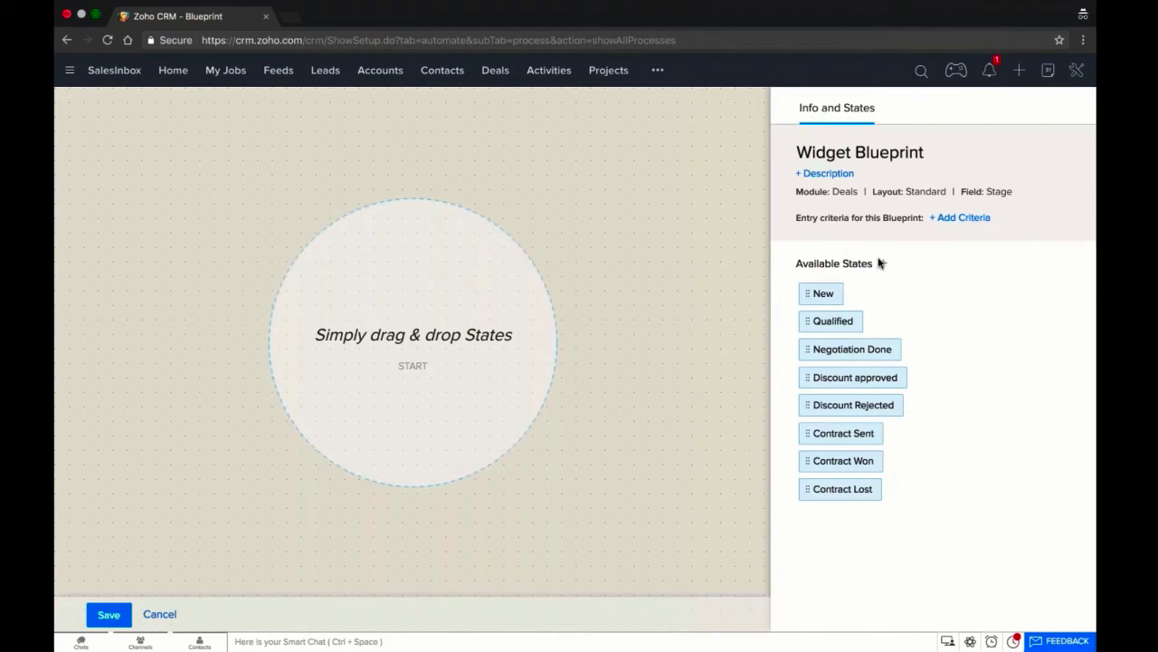
- Place the New, Qualified, Negotiation Done and Discount approved states on the canvas and adjust their spacing
{"action": "left_click_drag", "start_coordinate": [822, 293], "coordinate": [404, 240]}
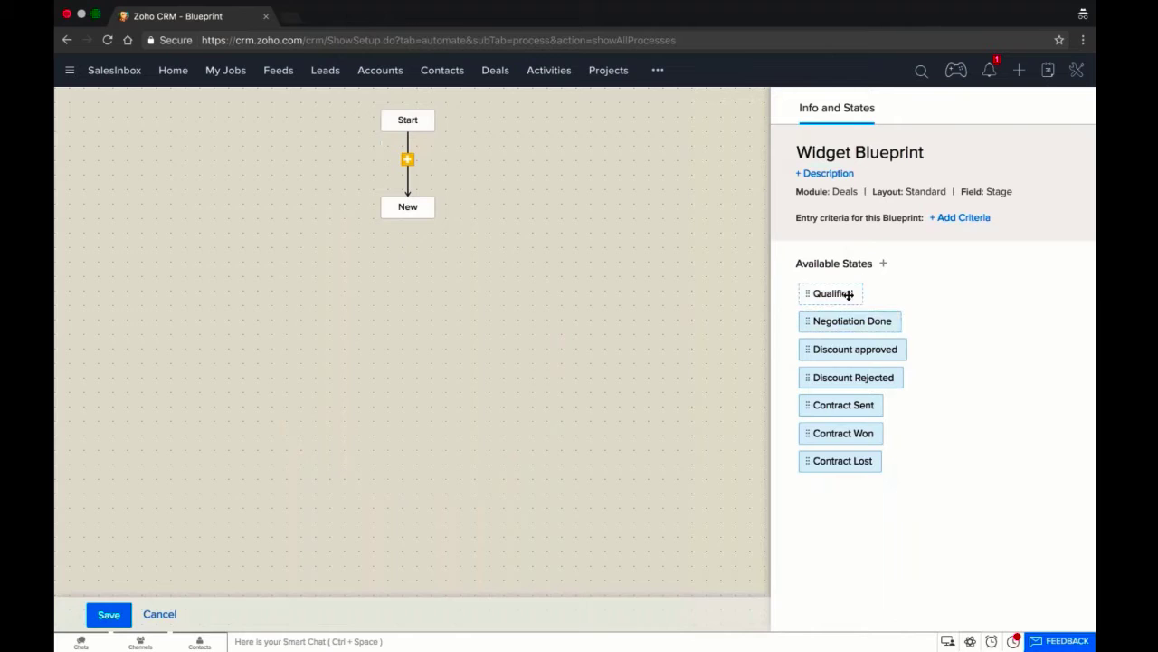
{"action": "left_click_drag", "start_coordinate": [843, 293], "coordinate": [429, 262]}
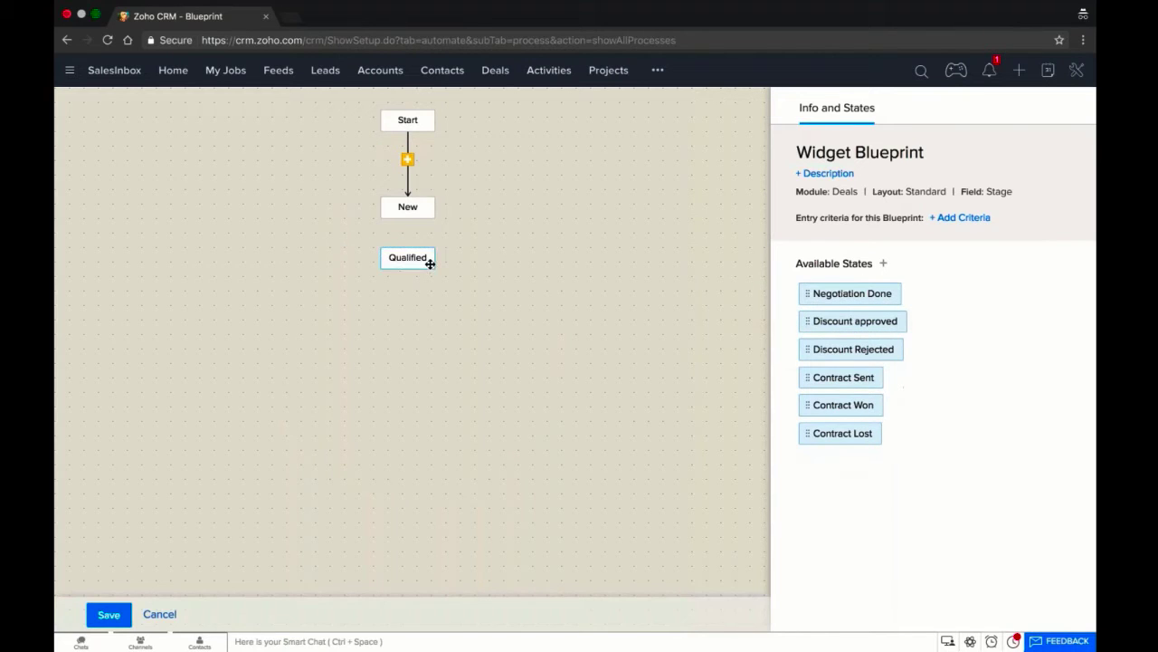
{"action": "left_click_drag", "start_coordinate": [852, 293], "coordinate": [272, 352]}
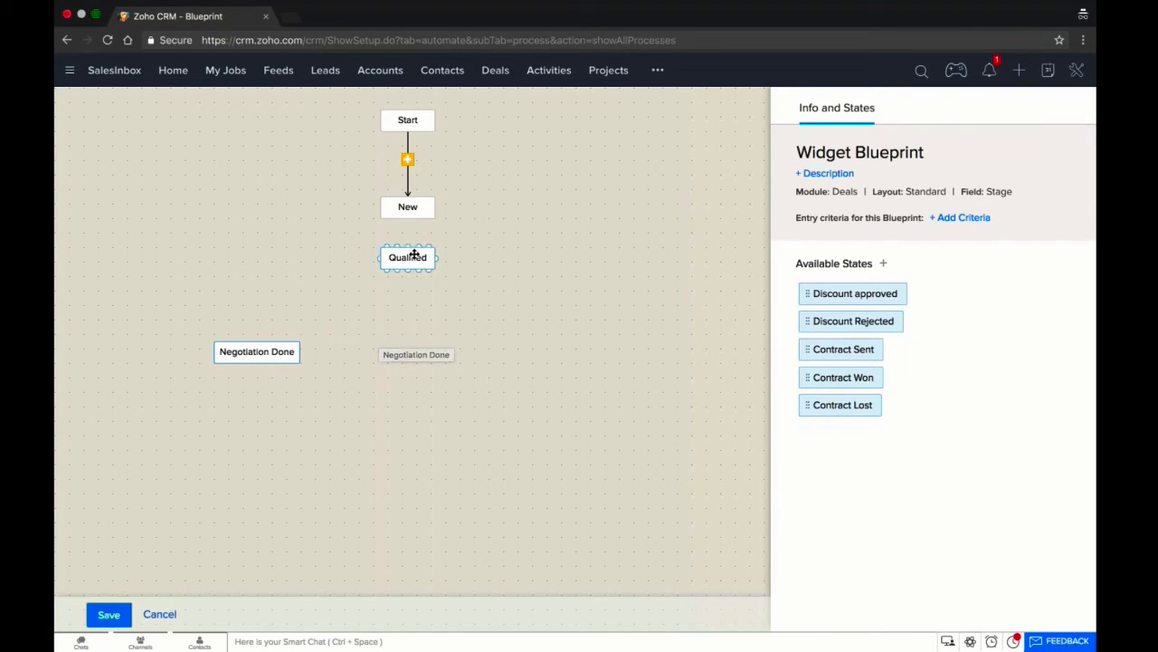
{"action": "left_click_drag", "start_coordinate": [412, 262], "coordinate": [411, 276]}
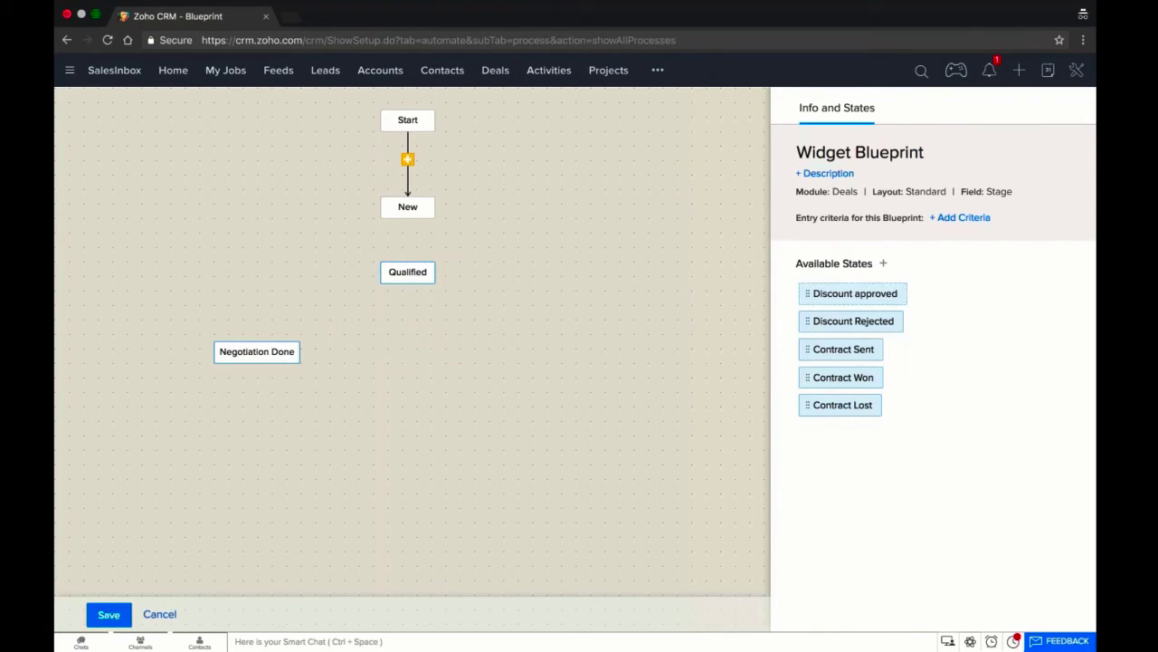
{"action": "left_click_drag", "start_coordinate": [873, 291], "coordinate": [163, 418]}
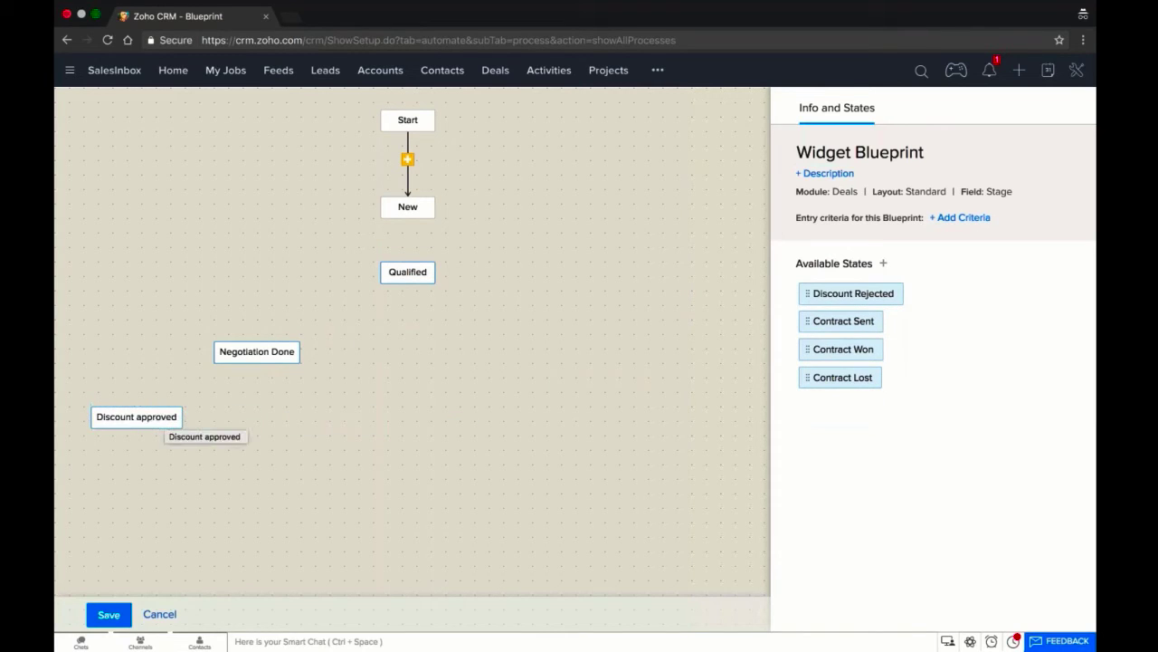
{"action": "left_click_drag", "start_coordinate": [261, 358], "coordinate": [269, 358]}
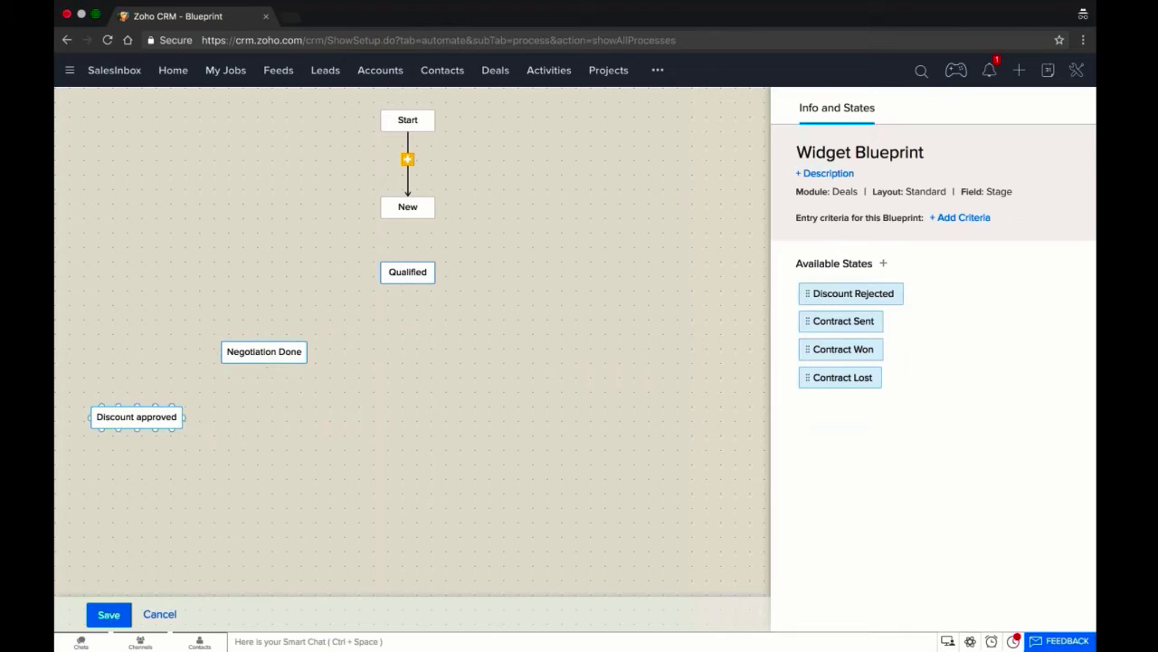
{"action": "left_click_drag", "start_coordinate": [167, 424], "coordinate": [174, 423]}
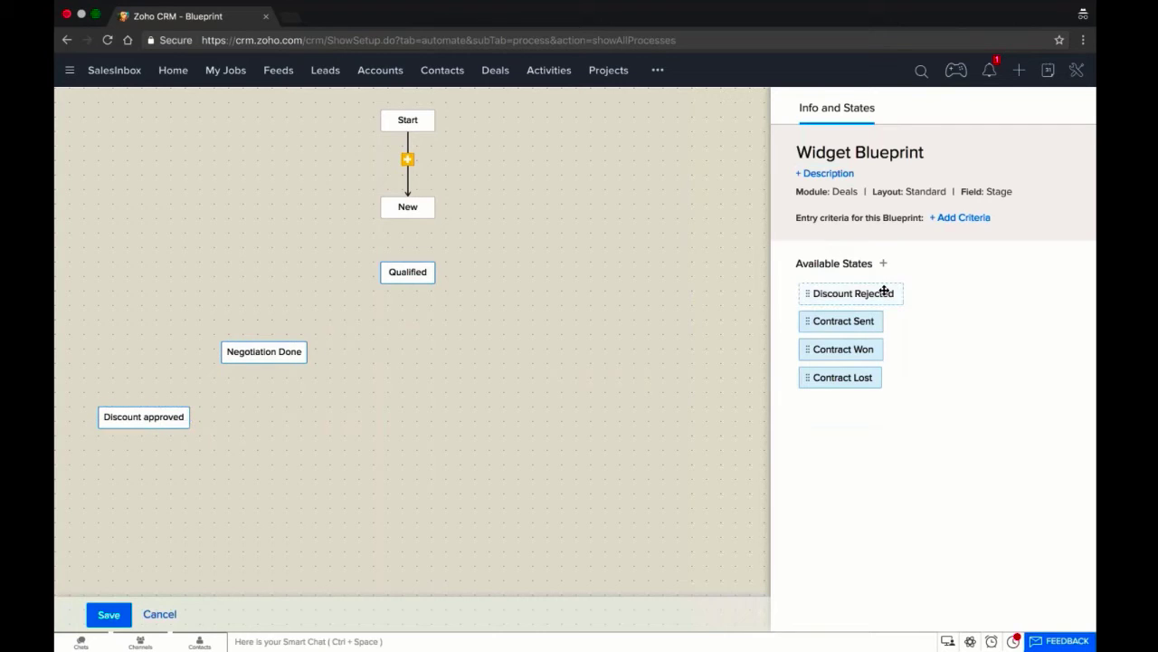
- Add Discount Rejected beside Discount approved, Contract Sent below them, and Contract Won and Contract Lost beneath Contract Sent
{"action": "left_click_drag", "start_coordinate": [881, 292], "coordinate": [395, 414]}
{"action": "left_click_drag", "start_coordinate": [814, 304], "coordinate": [259, 491]}
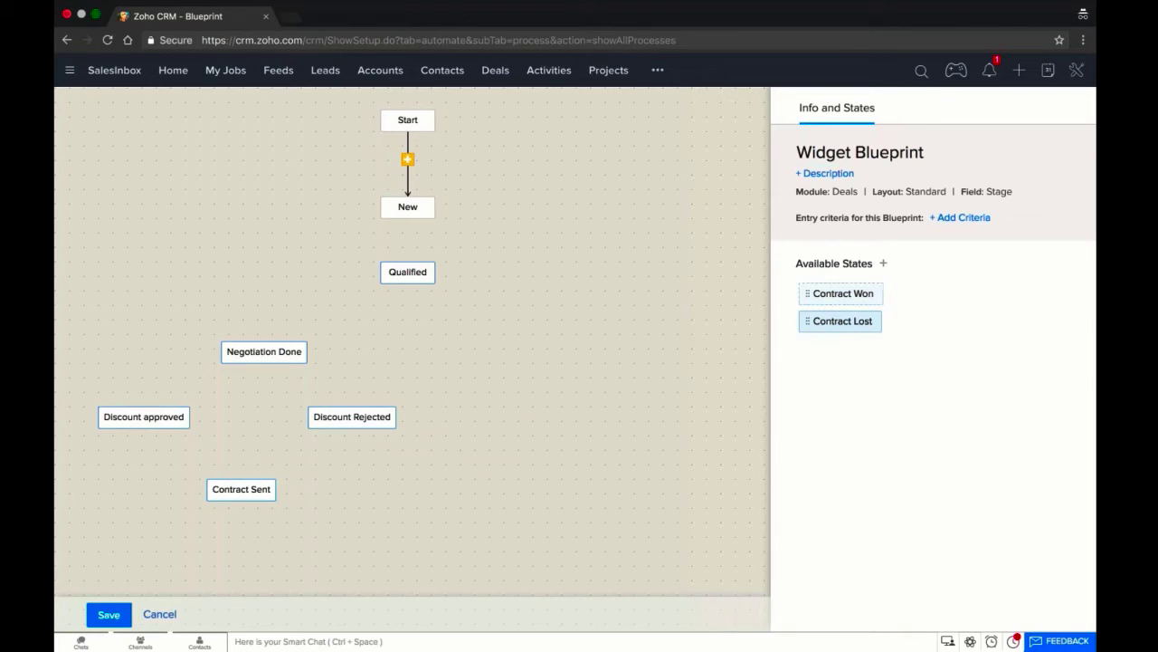
{"action": "left_click_drag", "start_coordinate": [843, 293], "coordinate": [137, 554]}
{"action": "left_click_drag", "start_coordinate": [858, 291], "coordinate": [389, 553]}
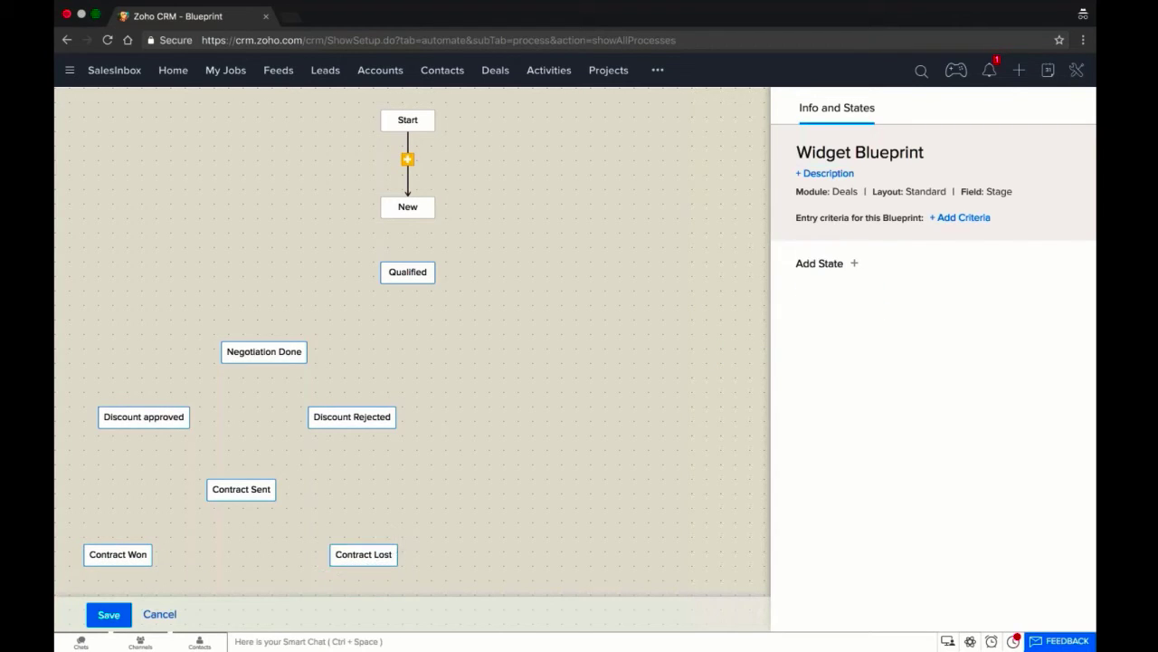
- Connect New to Qualified, Qualified to Negotiation Done, and Negotiation Done to both Discount approved and Discount Rejected
{"action": "mouse_move", "coordinate": [408, 218]}
{"action": "left_click_drag", "start_coordinate": [407, 220], "coordinate": [408, 267]}
{"action": "mouse_move", "coordinate": [379, 272]}
{"action": "left_click_drag", "start_coordinate": [378, 273], "coordinate": [143, 404]}
{"action": "left_click_drag", "start_coordinate": [308, 352], "coordinate": [352, 405]}
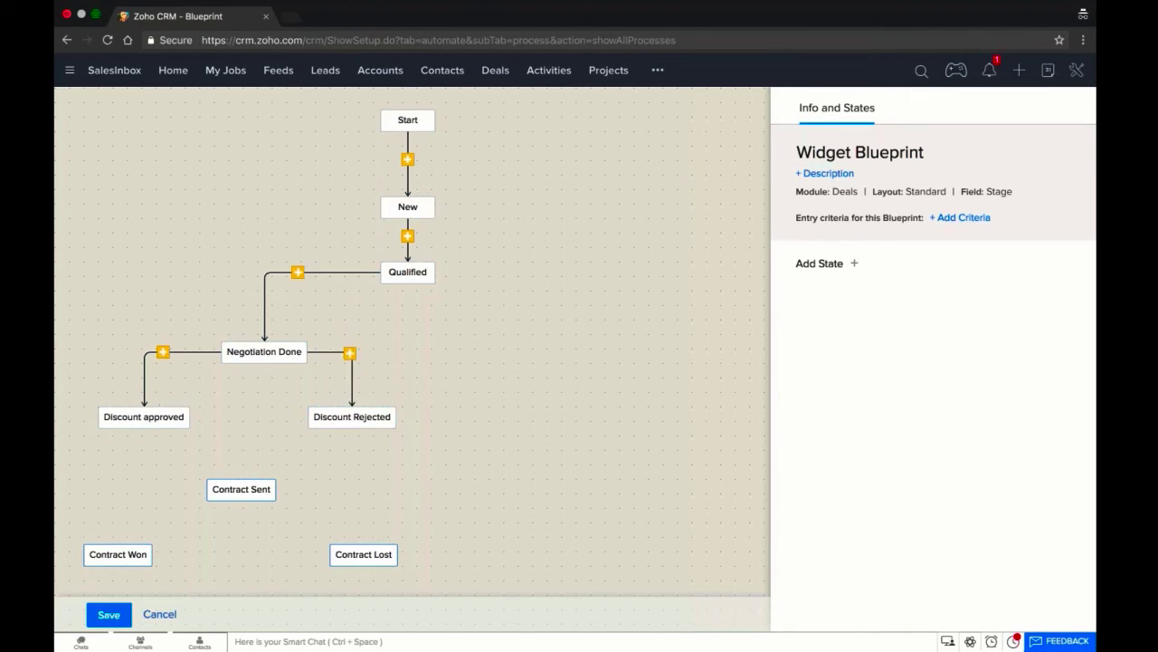
- Connect Discount approved to Contract Sent, and Contract Sent to both Contract Won and Contract Lost
{"action": "mouse_move", "coordinate": [144, 430]}
{"action": "left_click_drag", "start_coordinate": [144, 430], "coordinate": [118, 545]}
{"action": "mouse_move", "coordinate": [241, 504]}
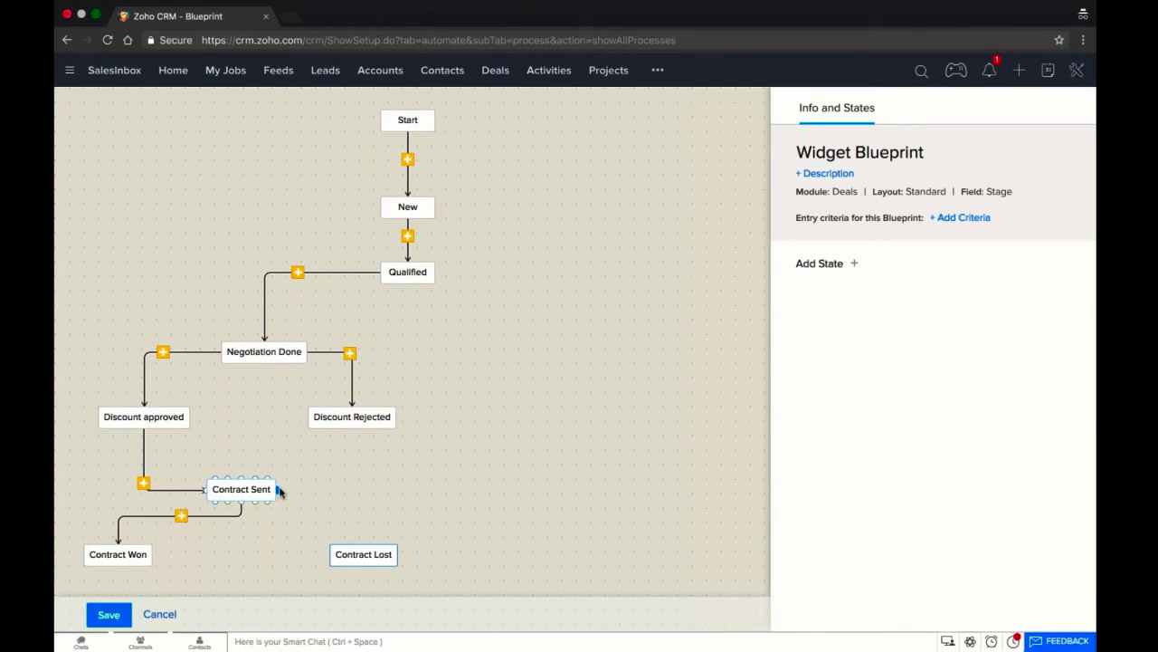
{"action": "left_click_drag", "start_coordinate": [280, 488], "coordinate": [378, 545]}
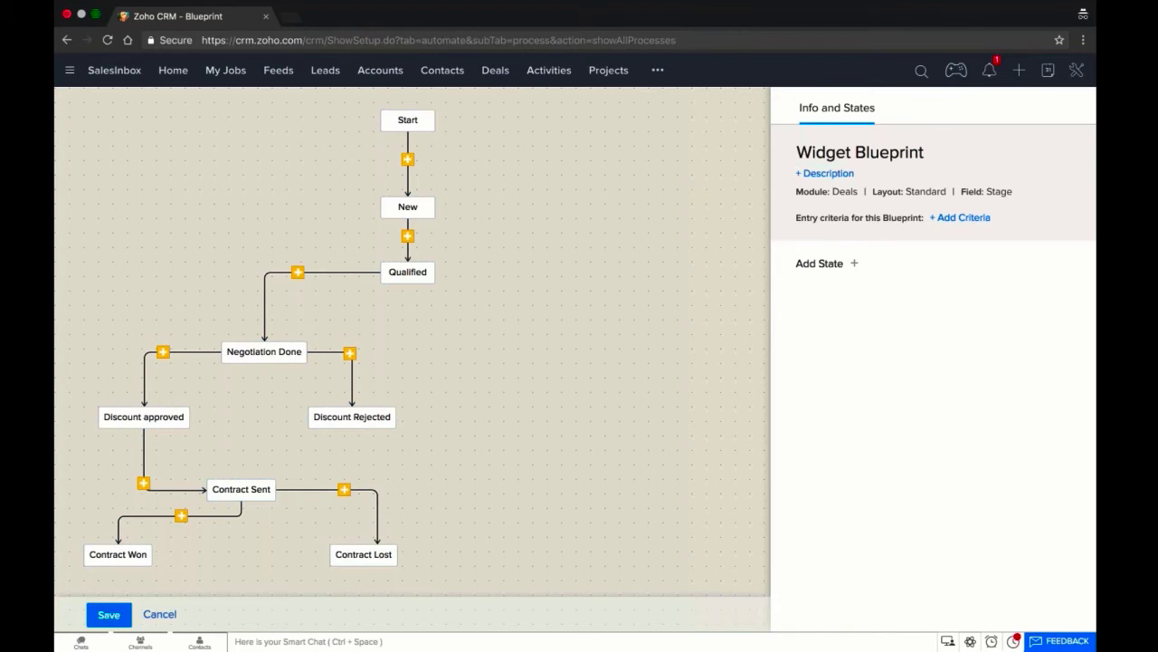
- Connect Discount Rejected back to Negotiation Done so a rejected discount can be renegotiated
{"action": "mouse_move", "coordinate": [307, 417]}
{"action": "left_click_drag", "start_coordinate": [306, 416], "coordinate": [264, 366]}
{"action": "left_click_drag", "start_coordinate": [266, 366], "coordinate": [266, 364]}
- Name the transition between New and Qualified "Qualify" and save it
{"action": "left_click", "coordinate": [408, 238]}
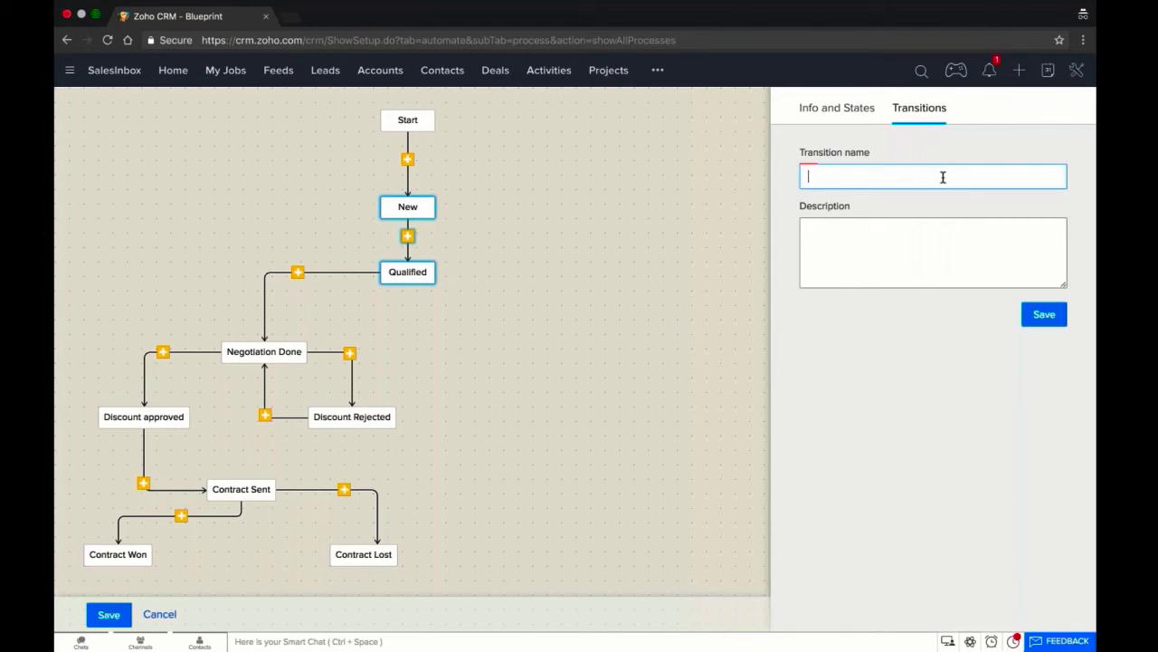
{"action": "type", "text": "Qualify"}
{"action": "left_click", "coordinate": [1051, 315]}
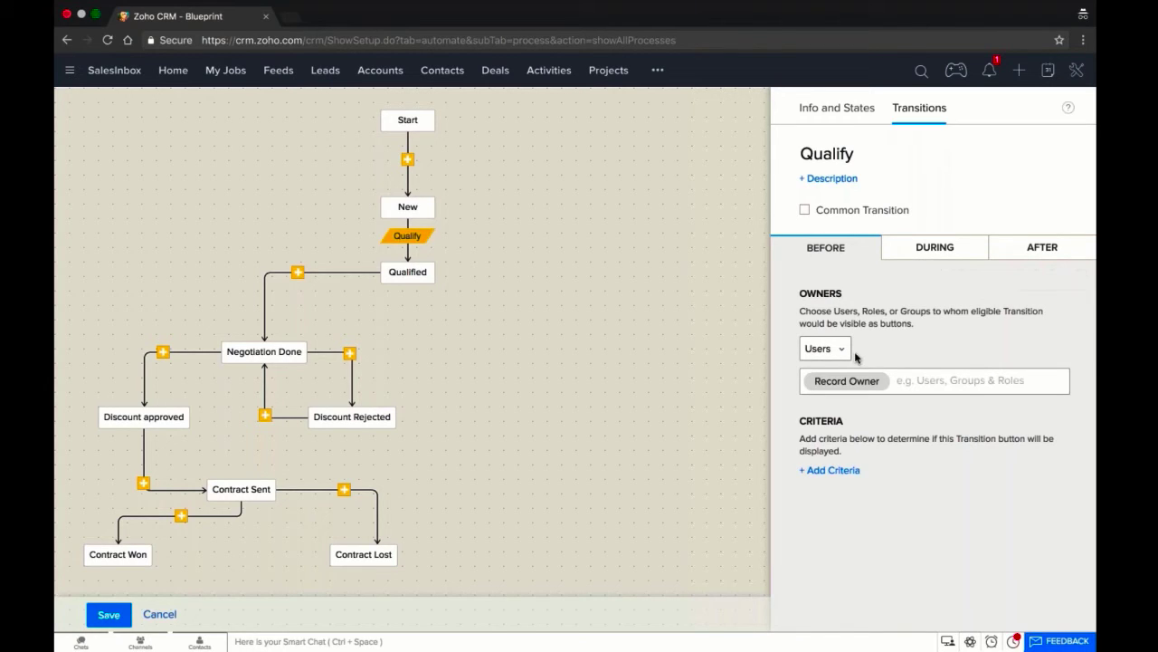
- Examine the owner types that can be assigned to the Qualify transition
{"action": "left_click", "coordinate": [826, 349]}
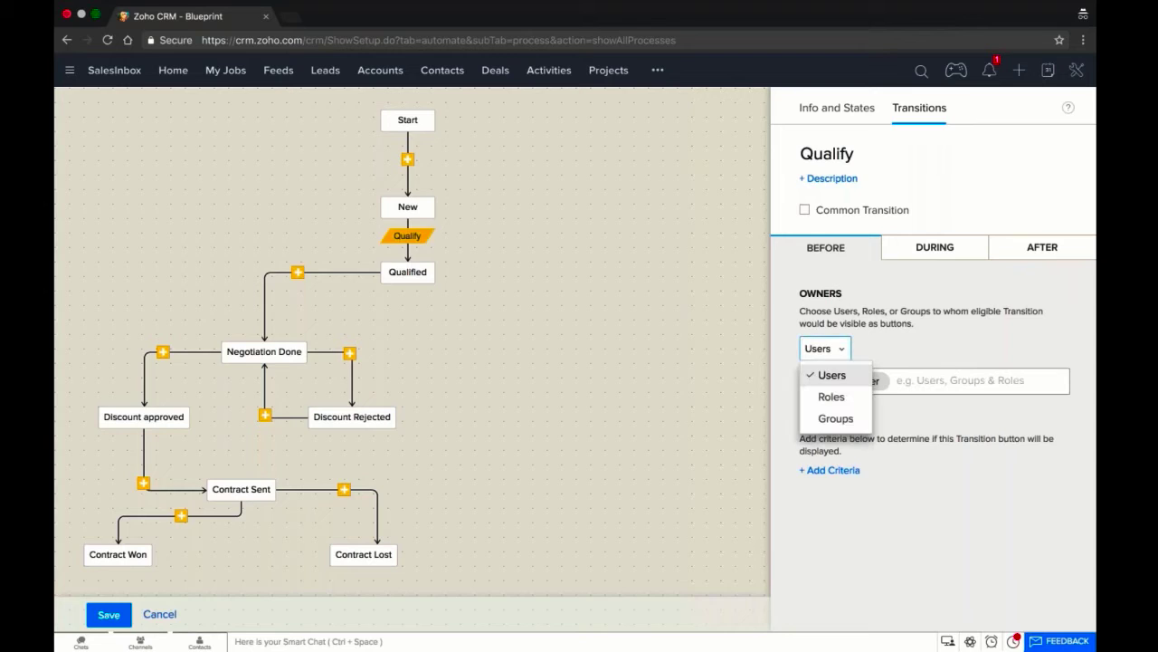
{"action": "key", "text": "Escape"}
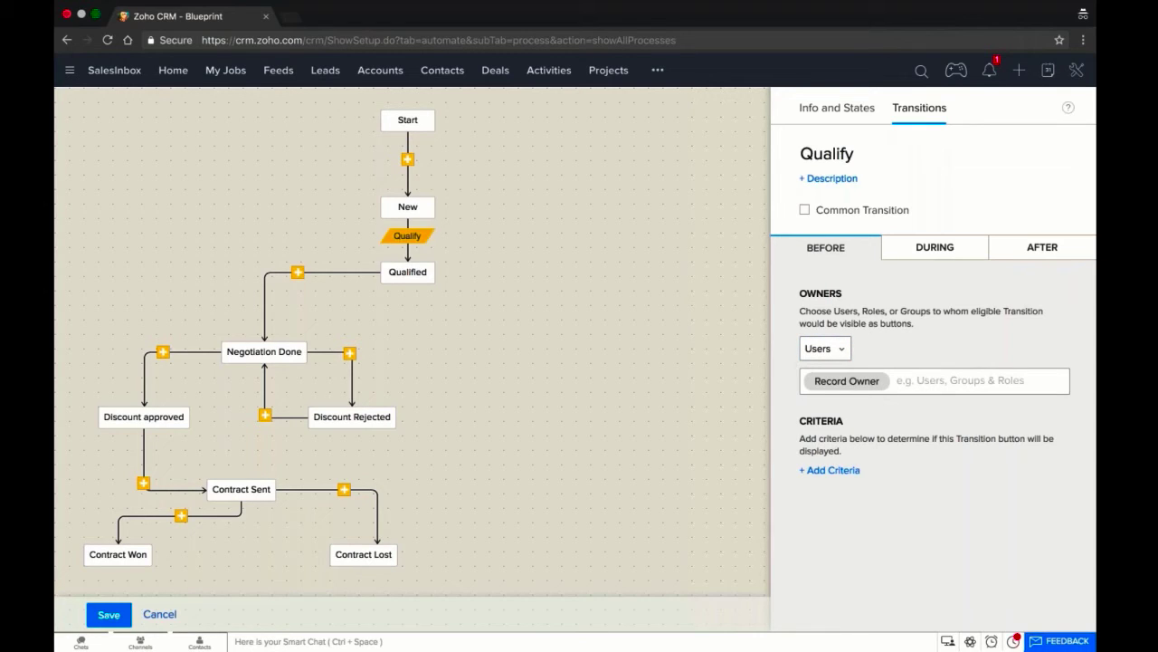
{"action": "left_click", "coordinate": [826, 349]}
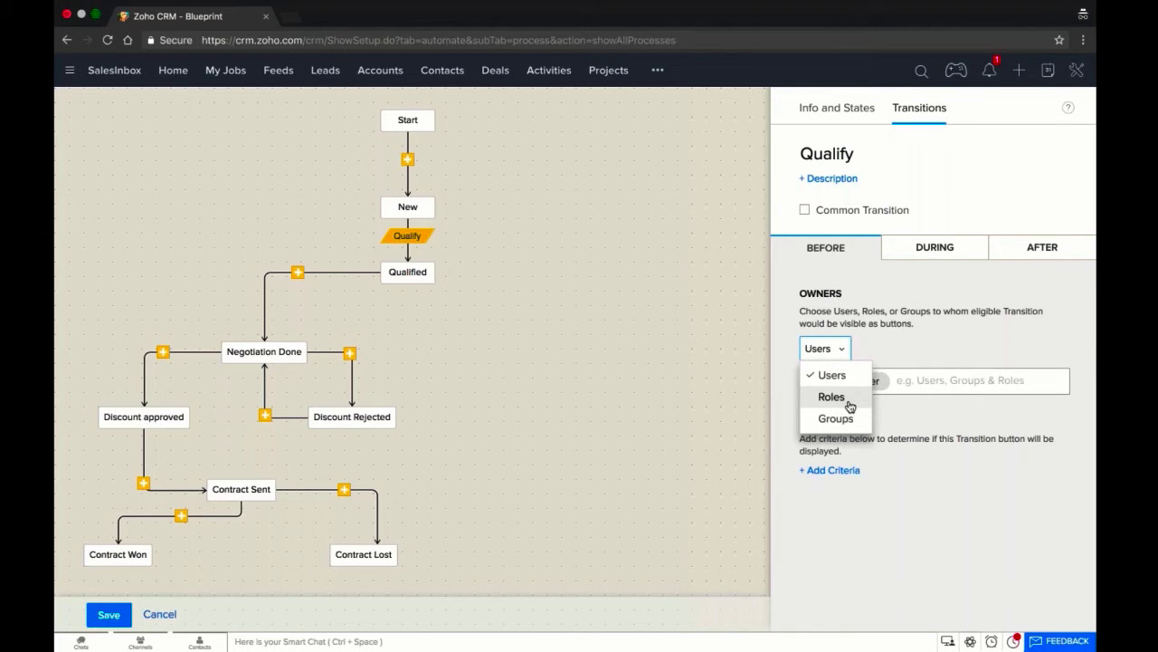
{"action": "left_click", "coordinate": [962, 334]}
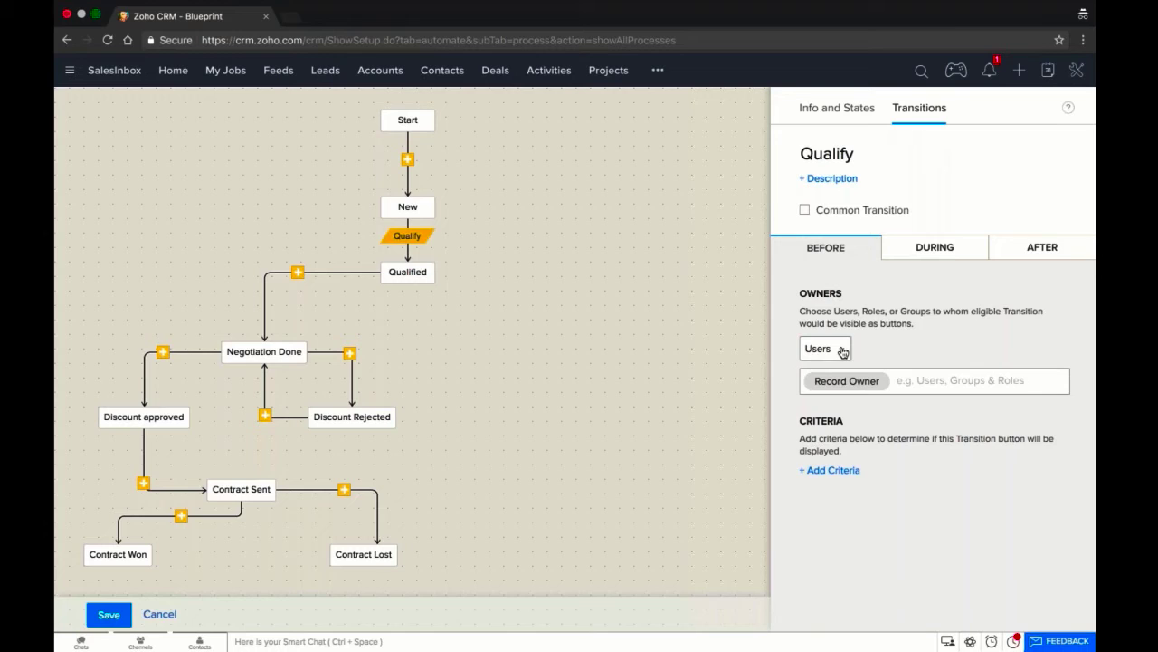
{"action": "left_click", "coordinate": [916, 380]}
- Try the CEO role as an additional owner of the Qualify transition and remove it again
{"action": "left_click", "coordinate": [838, 352]}
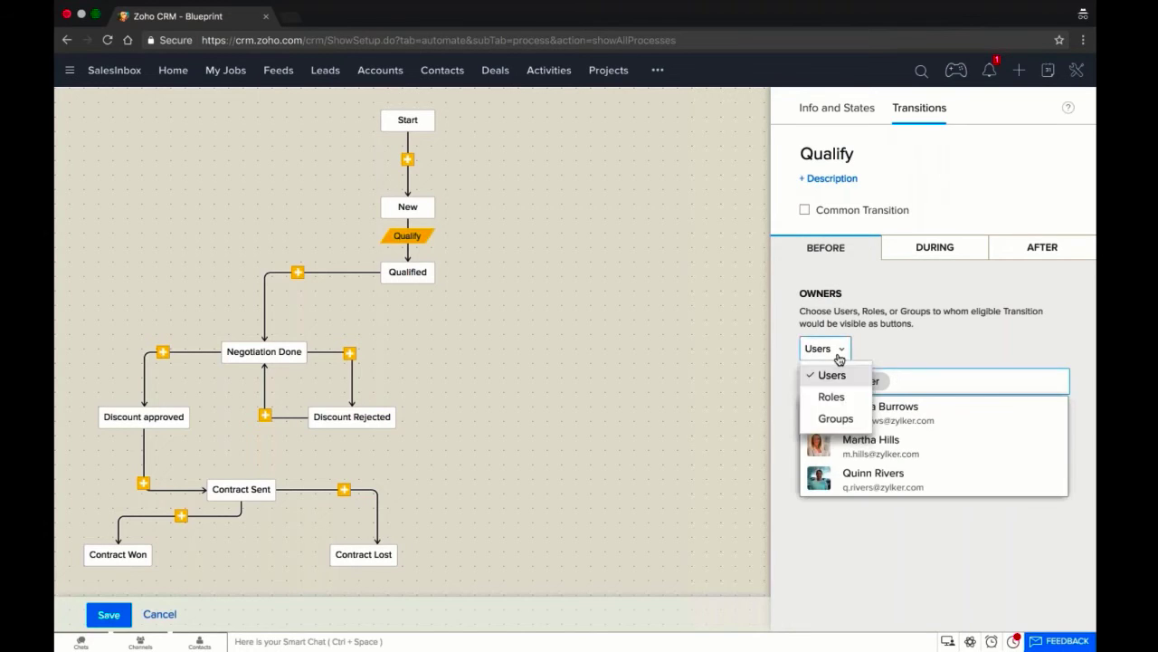
{"action": "left_click", "coordinate": [842, 403]}
{"action": "left_click", "coordinate": [923, 408]}
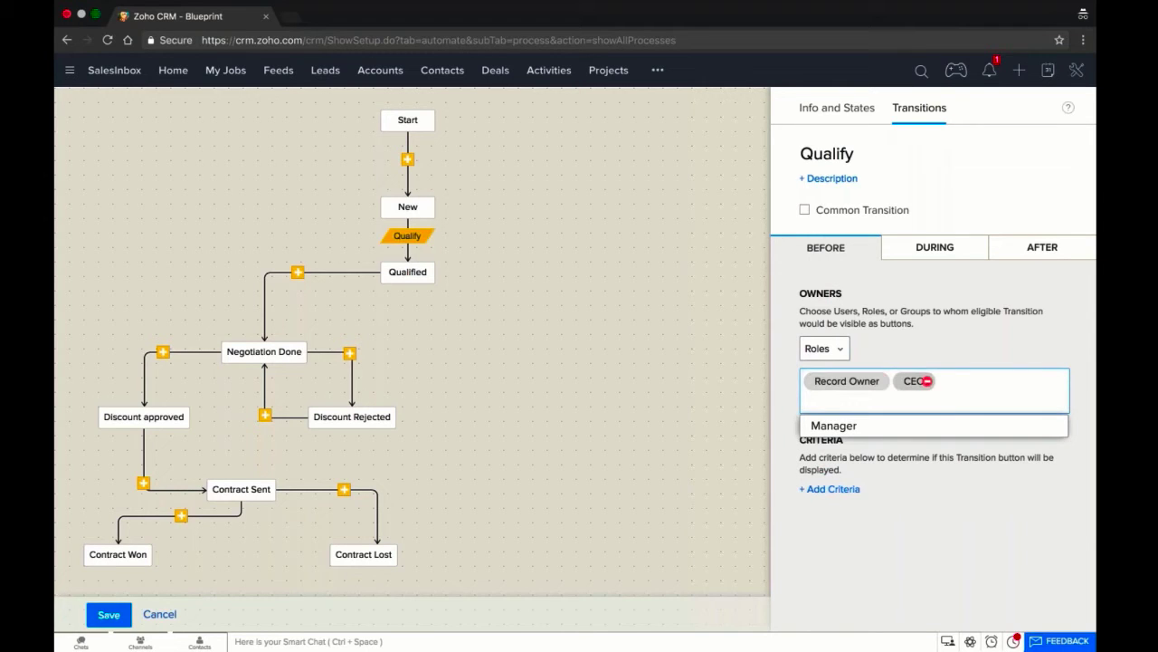
{"action": "left_click", "coordinate": [926, 381]}
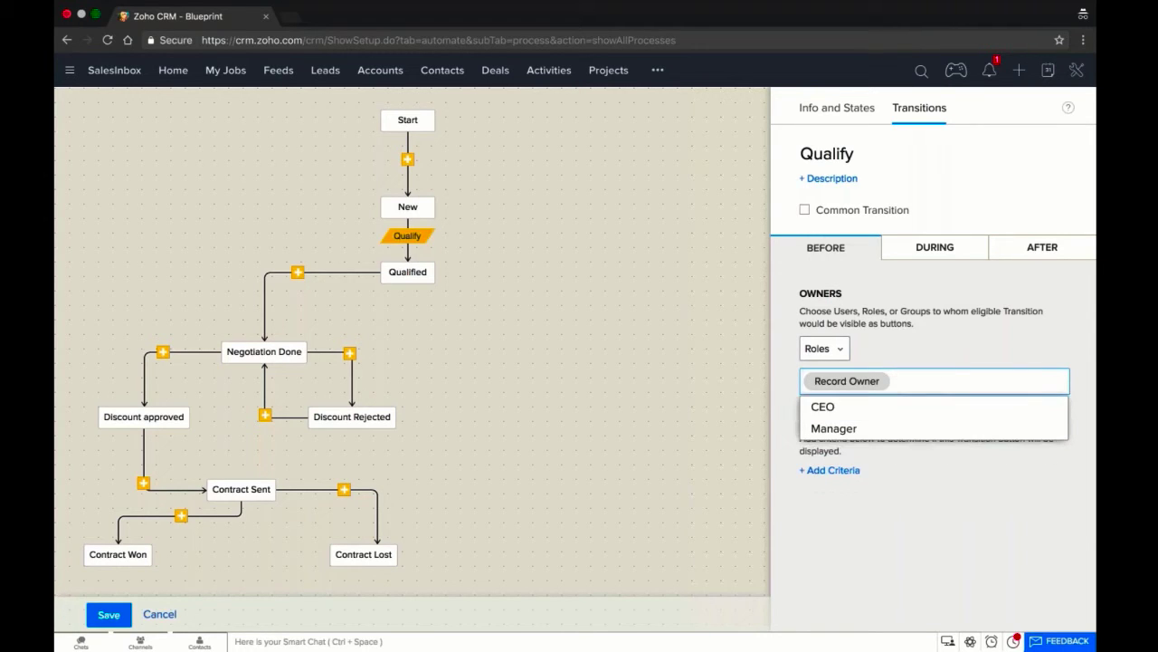
{"action": "left_click", "coordinate": [925, 347]}
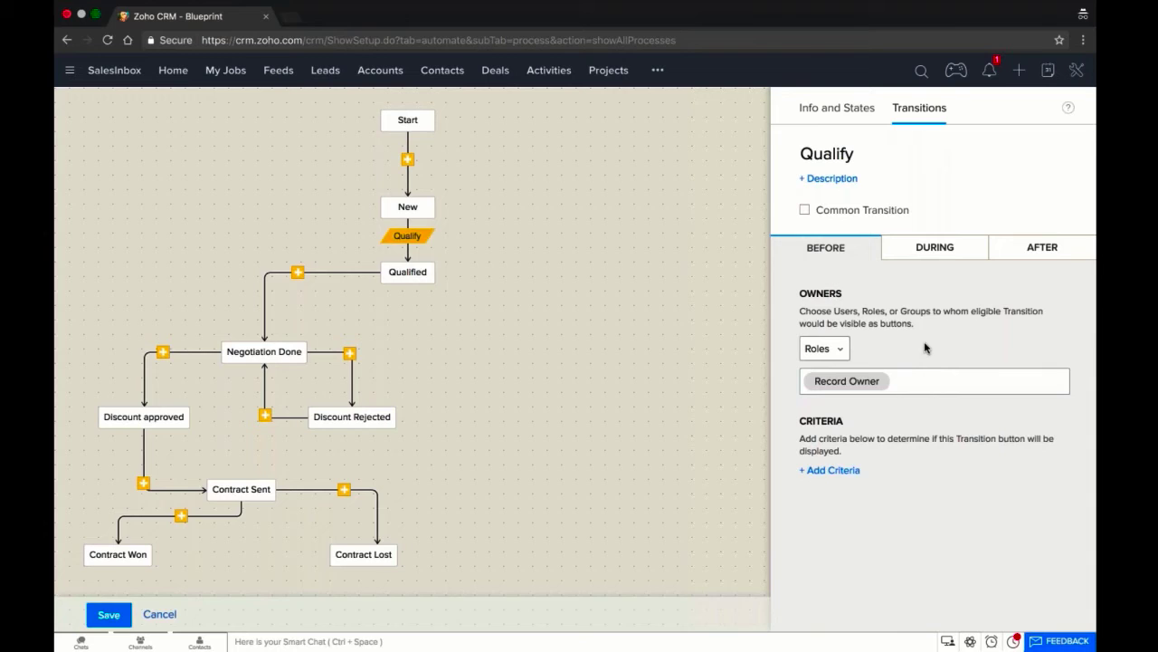
{"action": "left_click", "coordinate": [925, 381]}
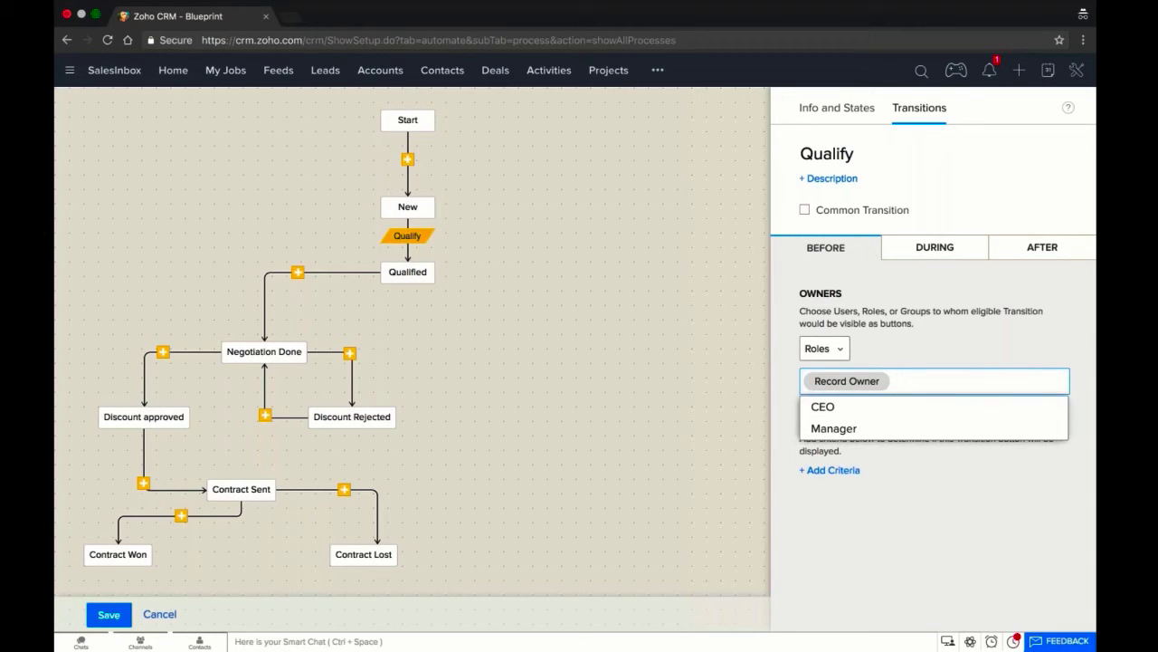
{"action": "left_click", "coordinate": [880, 381]}
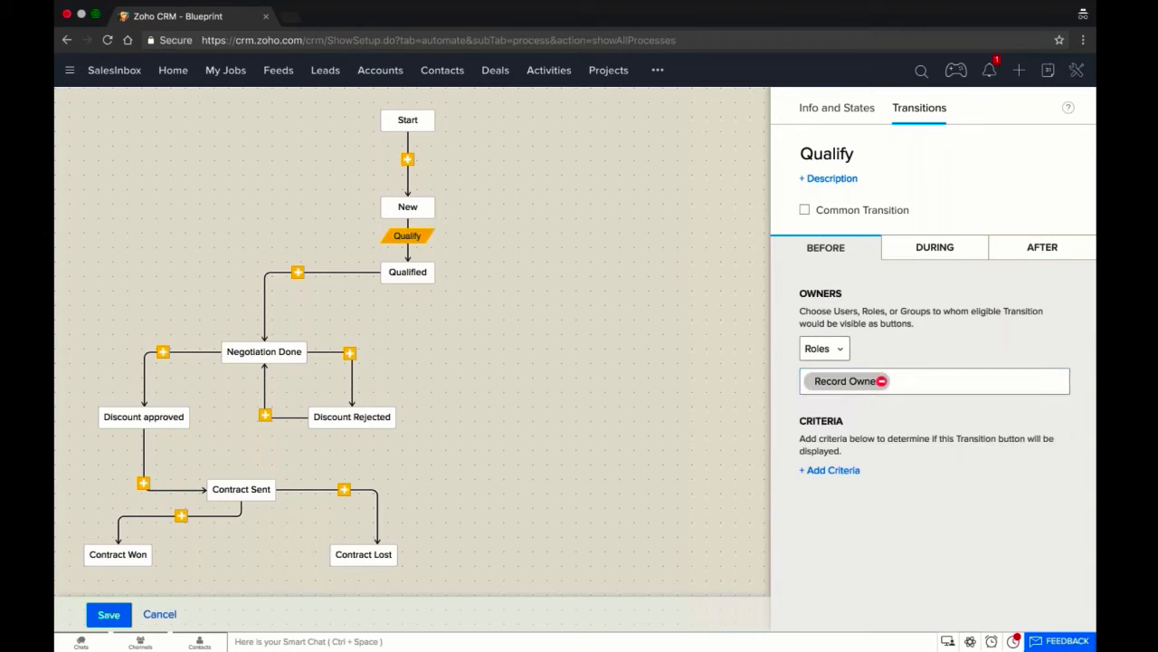
- Make notes mandatory during the Qualify transition and add the Closing Date field to it
{"action": "left_click", "coordinate": [941, 256]}
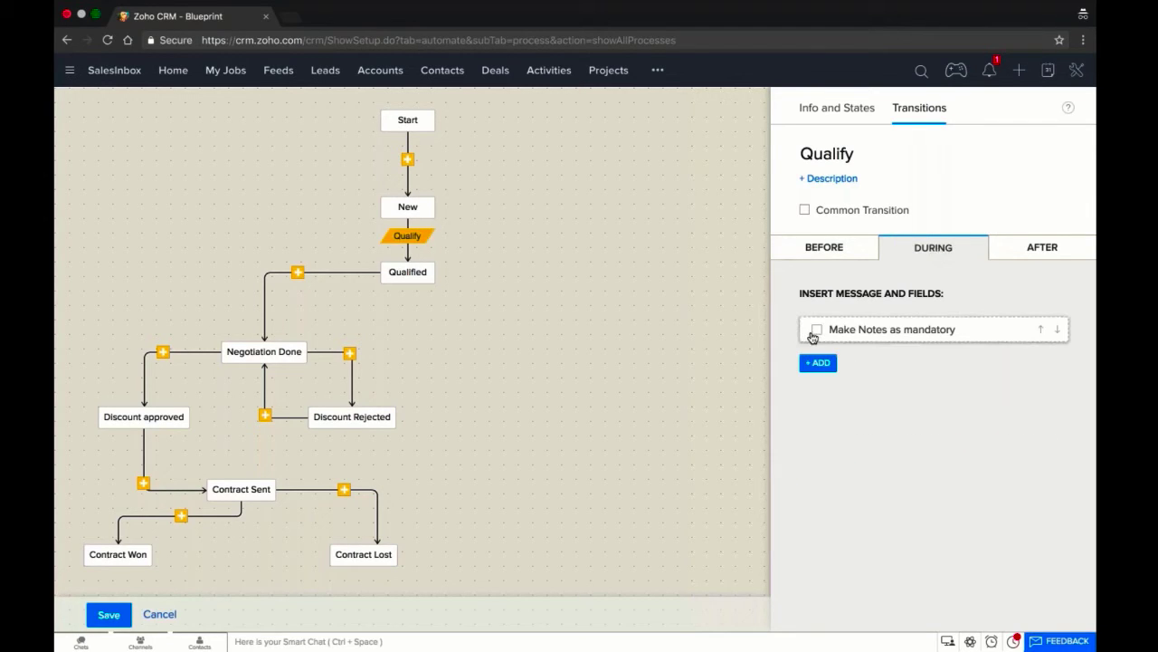
{"action": "left_click", "coordinate": [816, 330]}
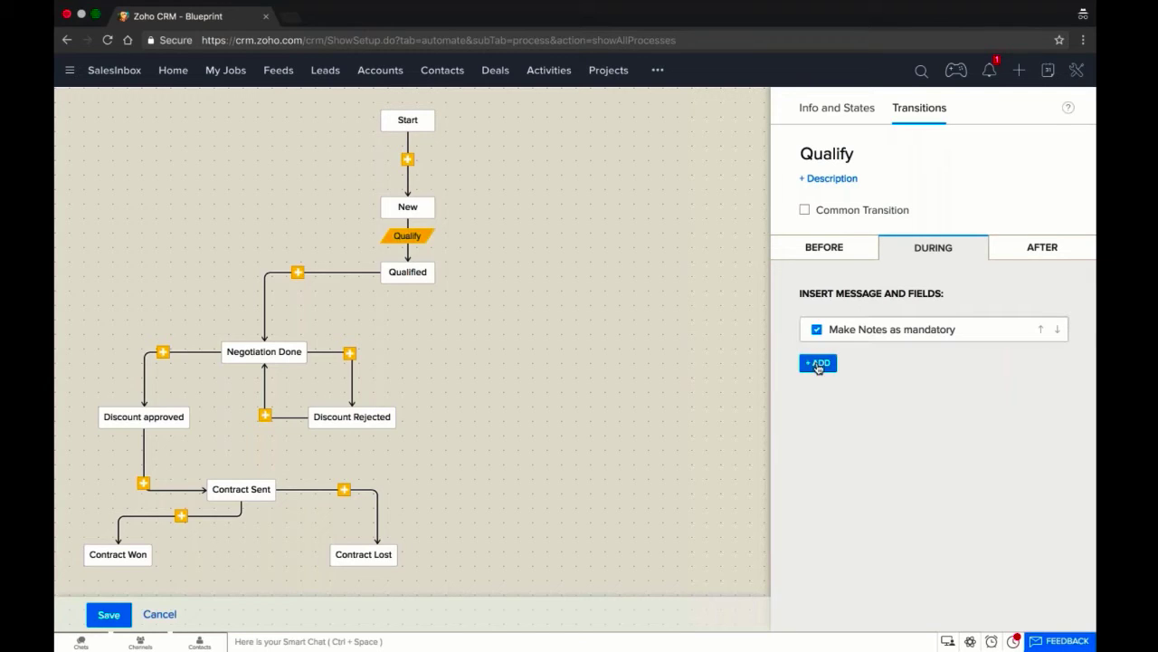
{"action": "left_click", "coordinate": [820, 367]}
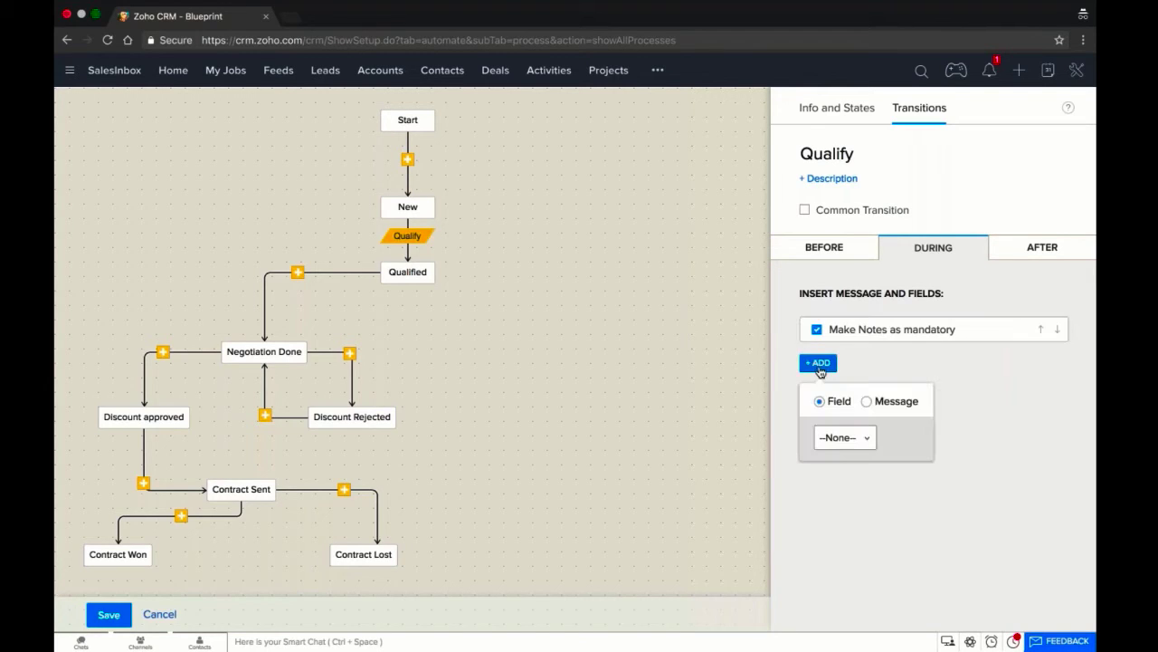
{"action": "left_click", "coordinate": [839, 439]}
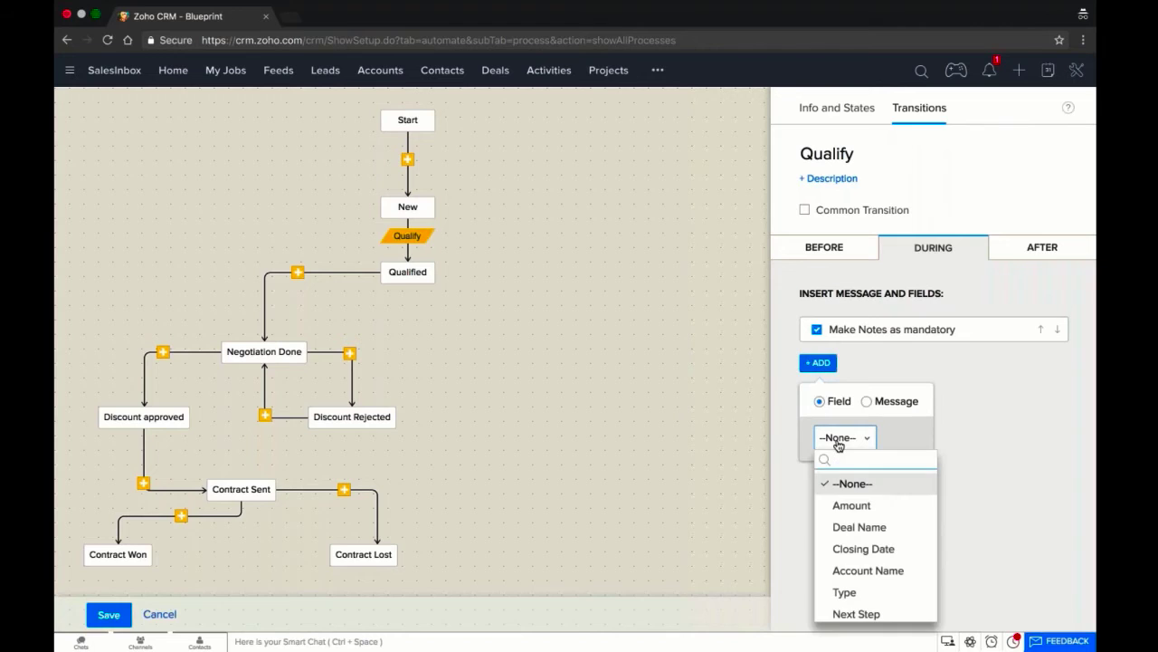
{"action": "scroll", "coordinate": [884, 580], "scroll_direction": "down", "scroll_amount": 5}
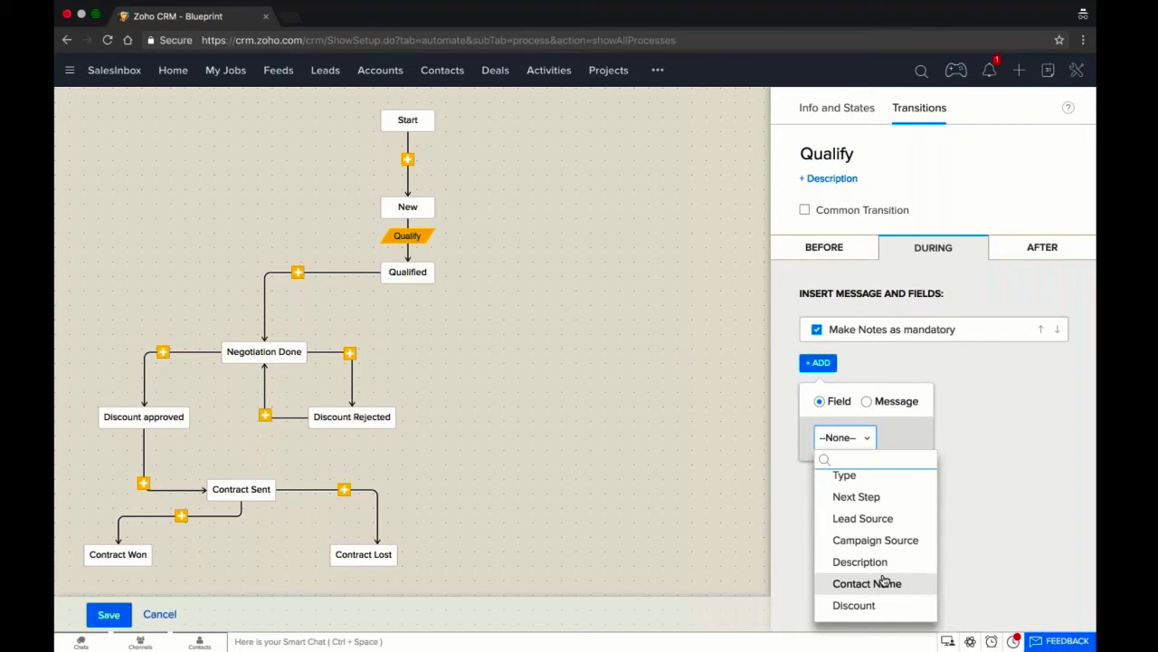
{"action": "scroll", "coordinate": [884, 579], "scroll_direction": "down", "scroll_amount": 3}
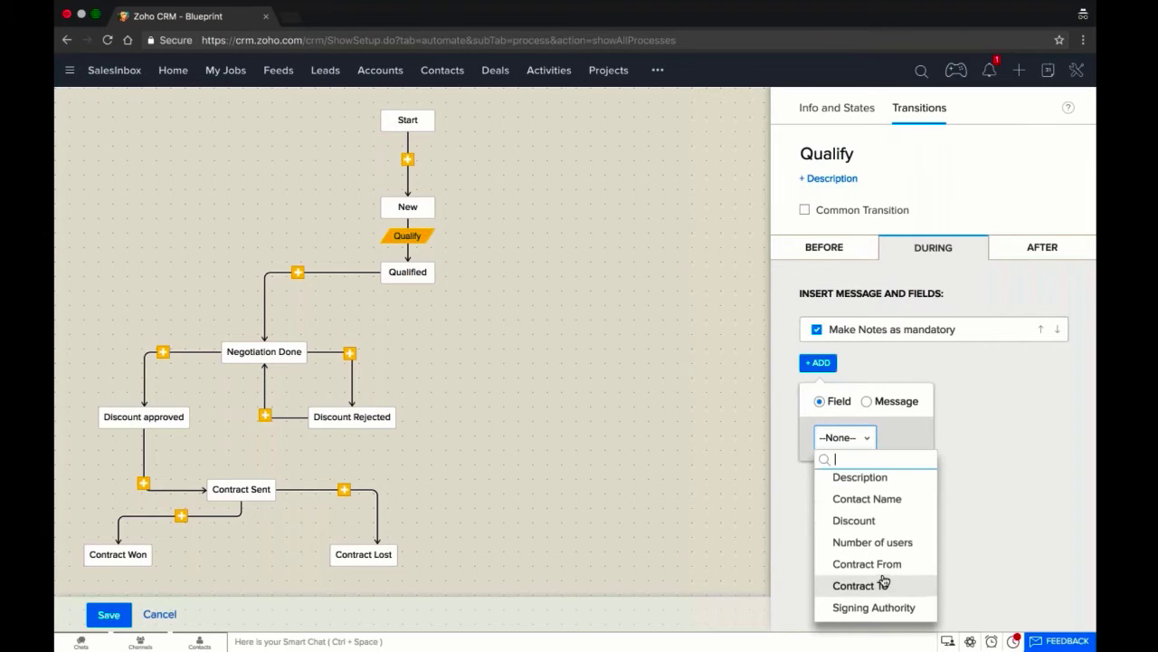
{"action": "scroll", "coordinate": [884, 579], "scroll_direction": "up", "scroll_amount": 5}
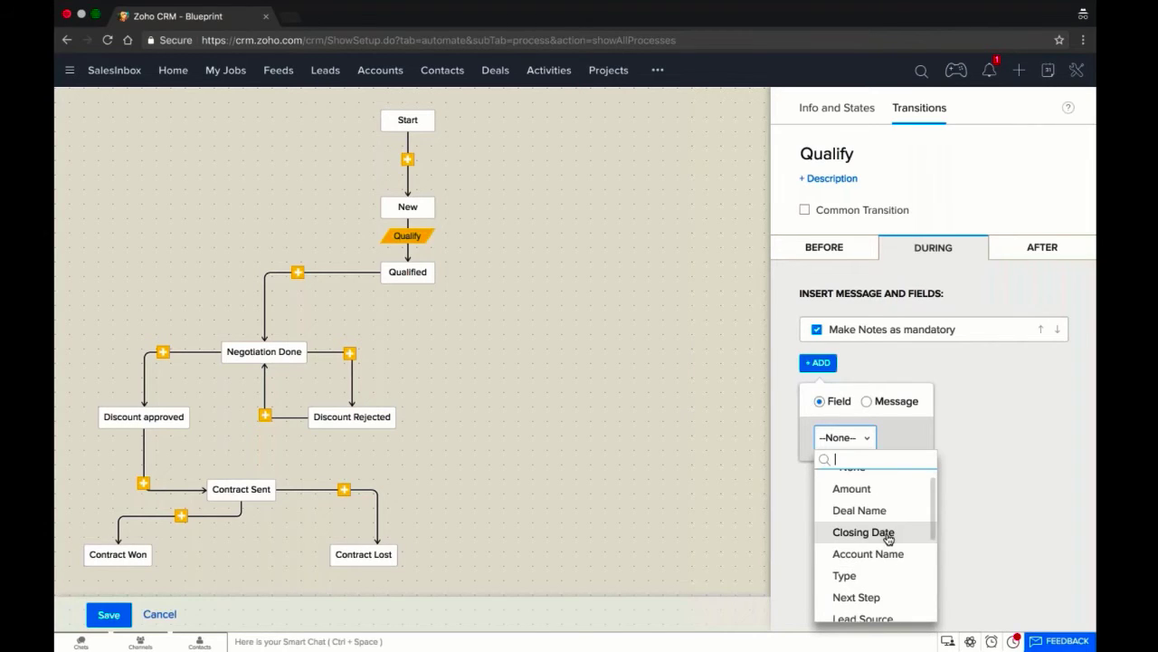
{"action": "left_click", "coordinate": [878, 532]}
- Add a validation to Qualify's Closing Date field with the condition Due in Days <= 90
{"action": "left_click", "coordinate": [907, 362]}
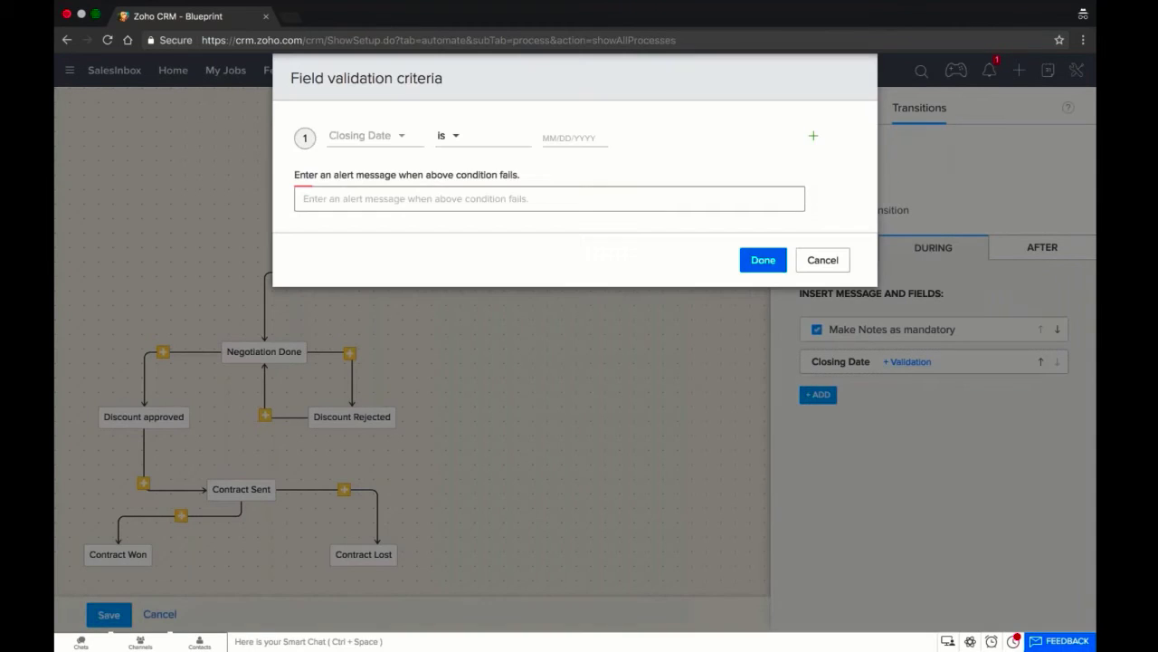
{"action": "left_click", "coordinate": [448, 135]}
{"action": "scroll", "coordinate": [476, 307], "scroll_direction": "down", "scroll_amount": 5}
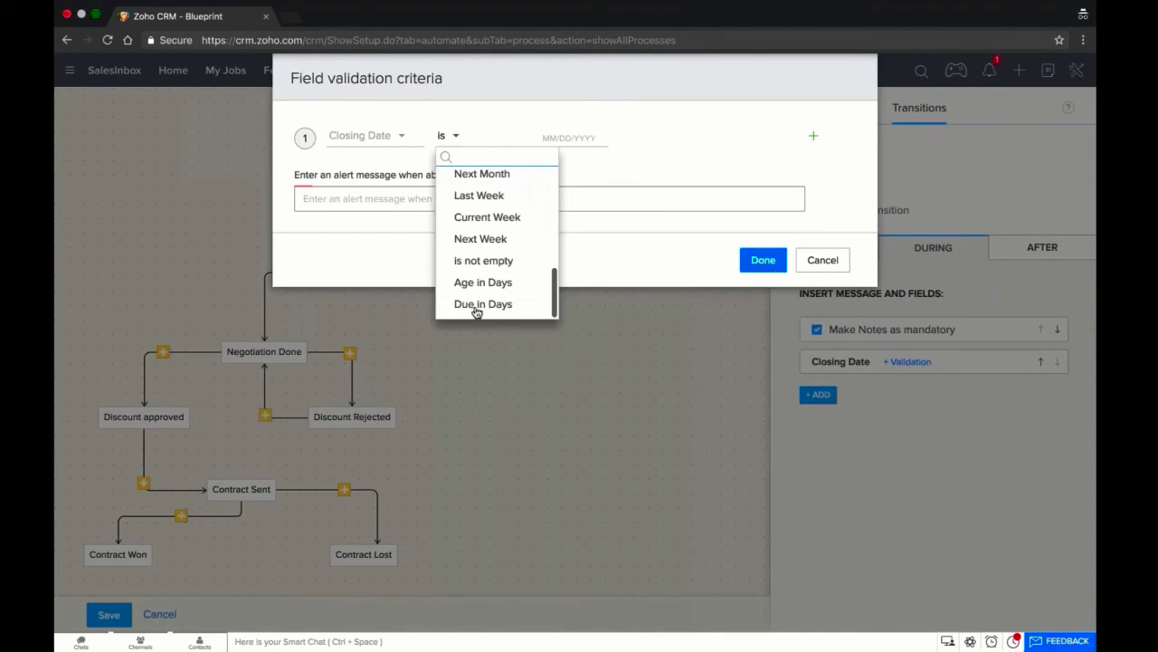
{"action": "left_click", "coordinate": [476, 306]}
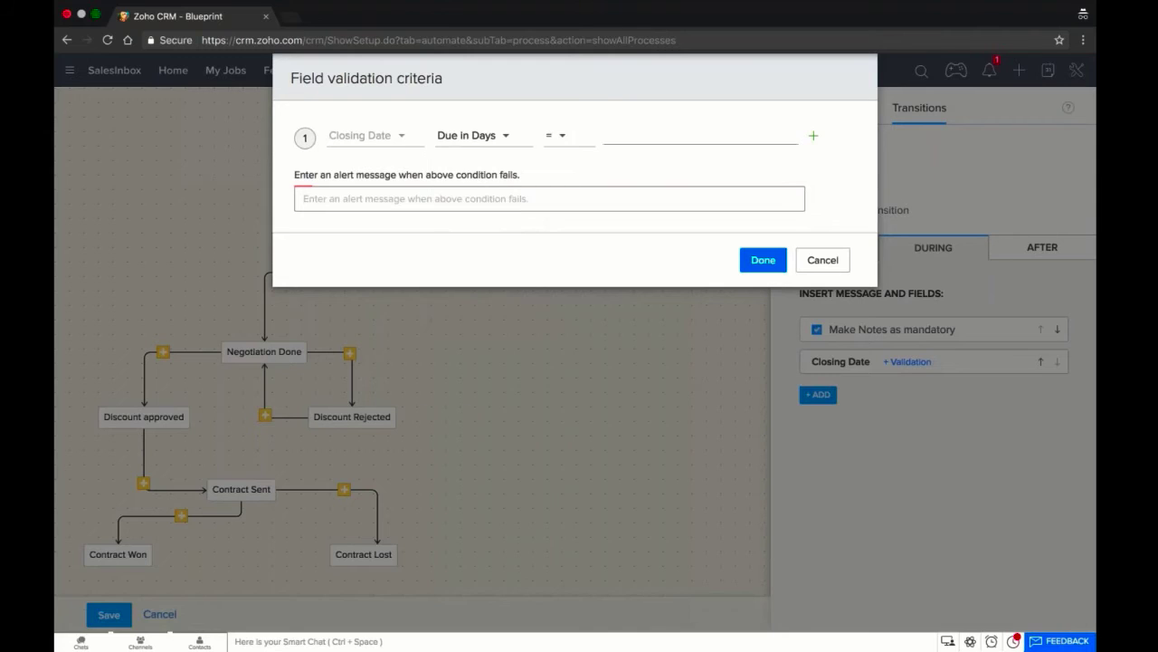
{"action": "left_click", "coordinate": [559, 137]}
{"action": "left_click", "coordinate": [570, 230]}
{"action": "left_click", "coordinate": [634, 138]}
{"action": "type", "text": "90"}
{"action": "key", "text": "Tab"}
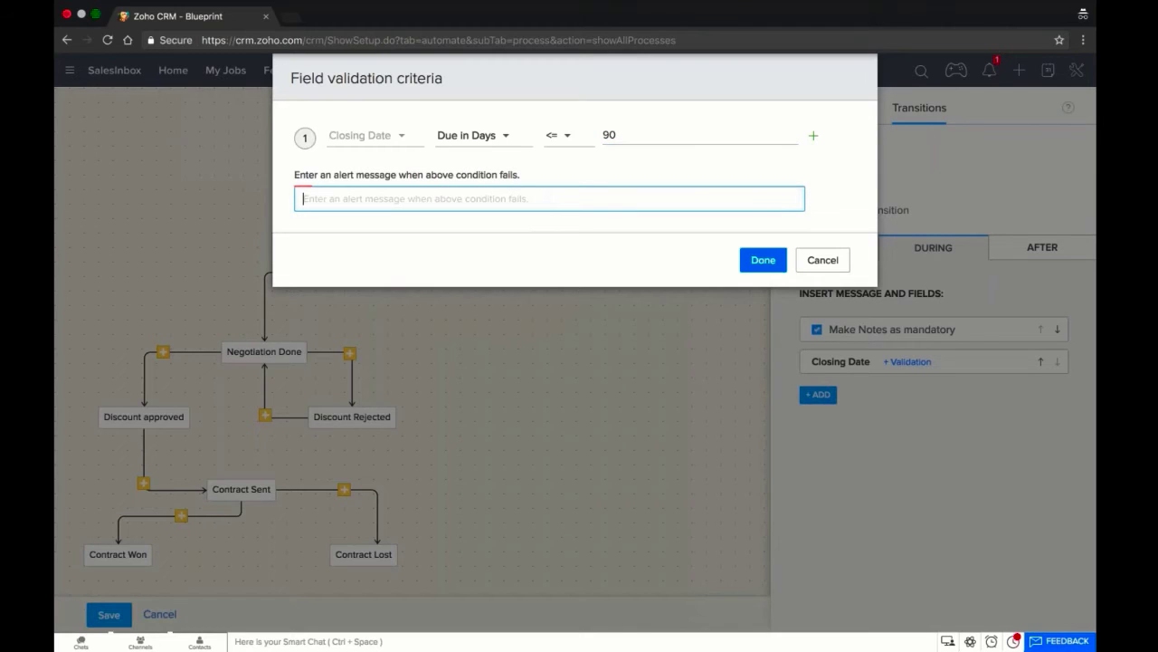
- Enter the alert message "Closing date should be less than 90 days." and confirm the Closing Date validation
{"action": "type", "text": "Cl"}
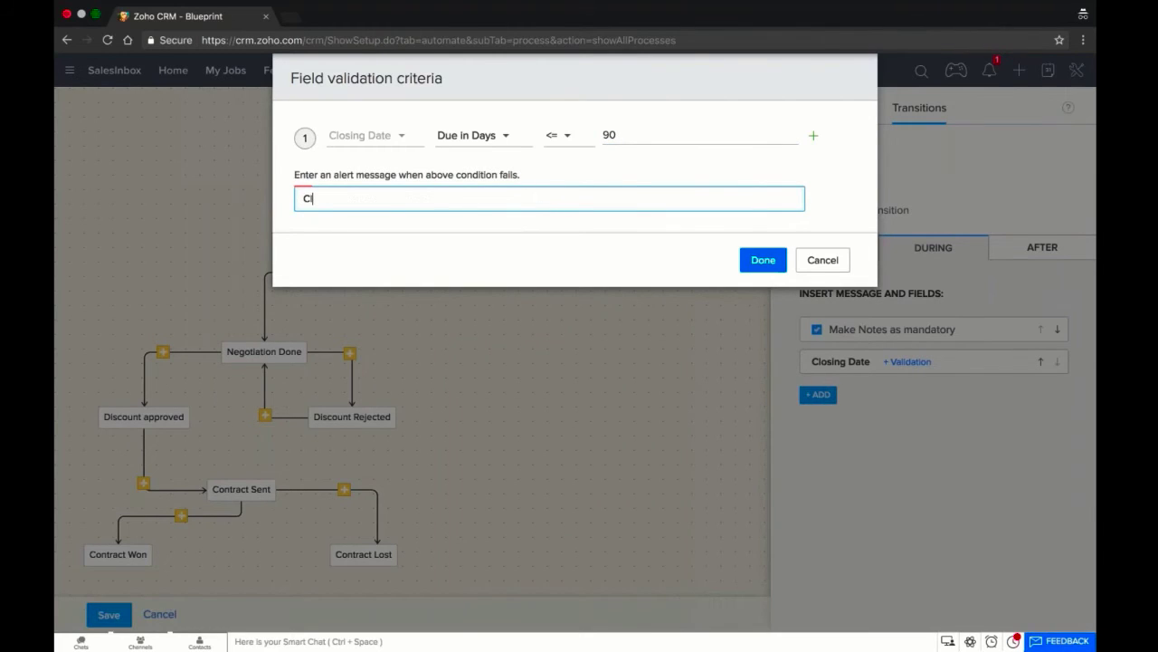
{"action": "type", "text": "osing date should be "}
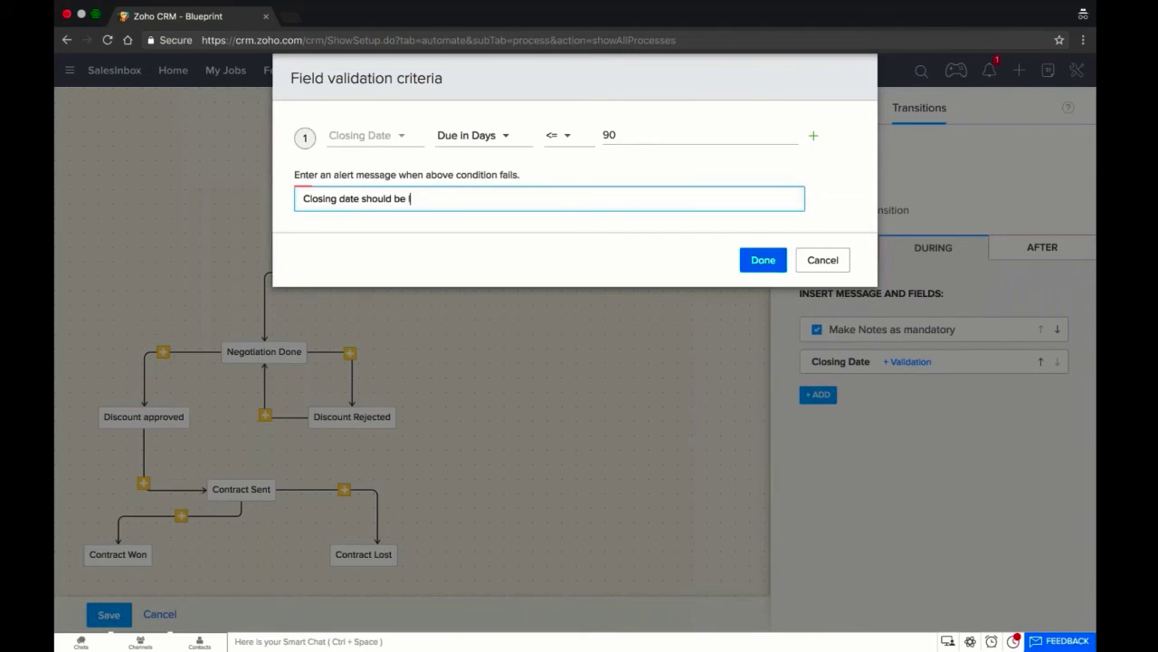
{"action": "type", "text": "less than 90 days."}
{"action": "left_click", "coordinate": [763, 260]}
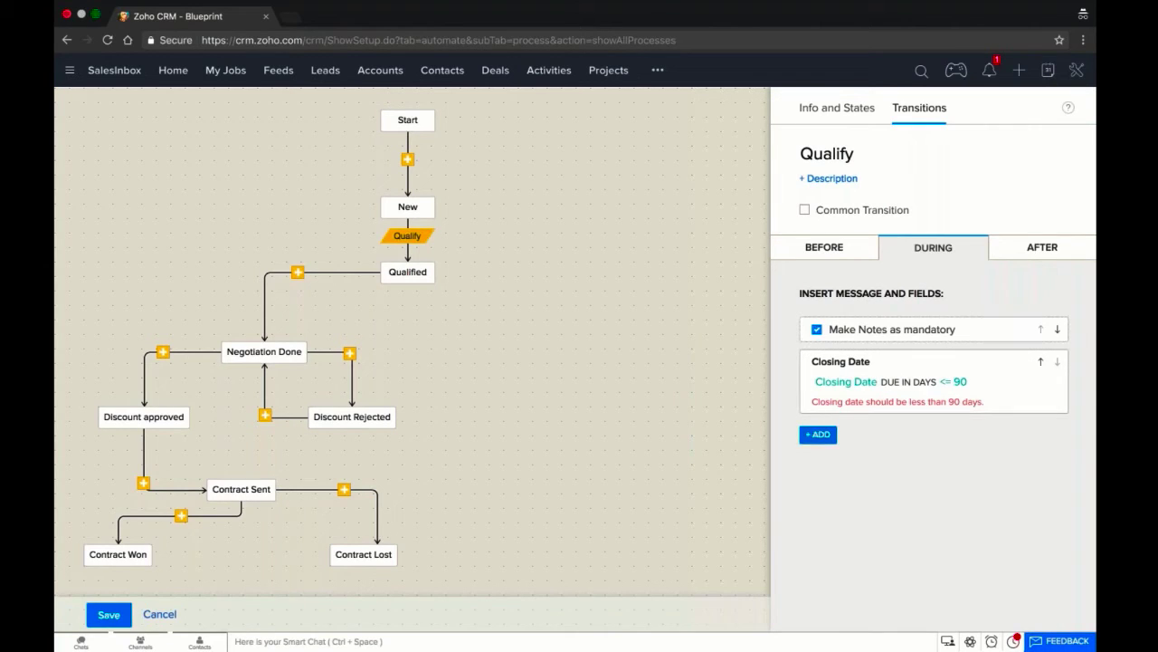
- Name the transition between Qualified and Negotiation Done "Negotiate" and save it
{"action": "left_click", "coordinate": [674, 407]}
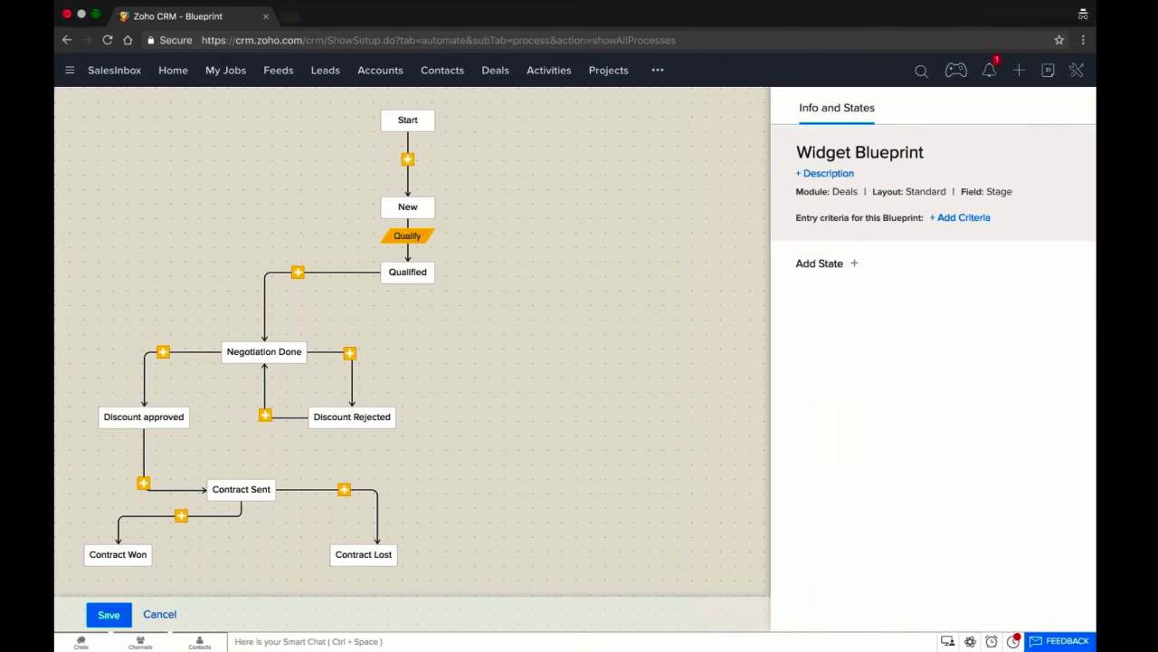
{"action": "left_click", "coordinate": [299, 273]}
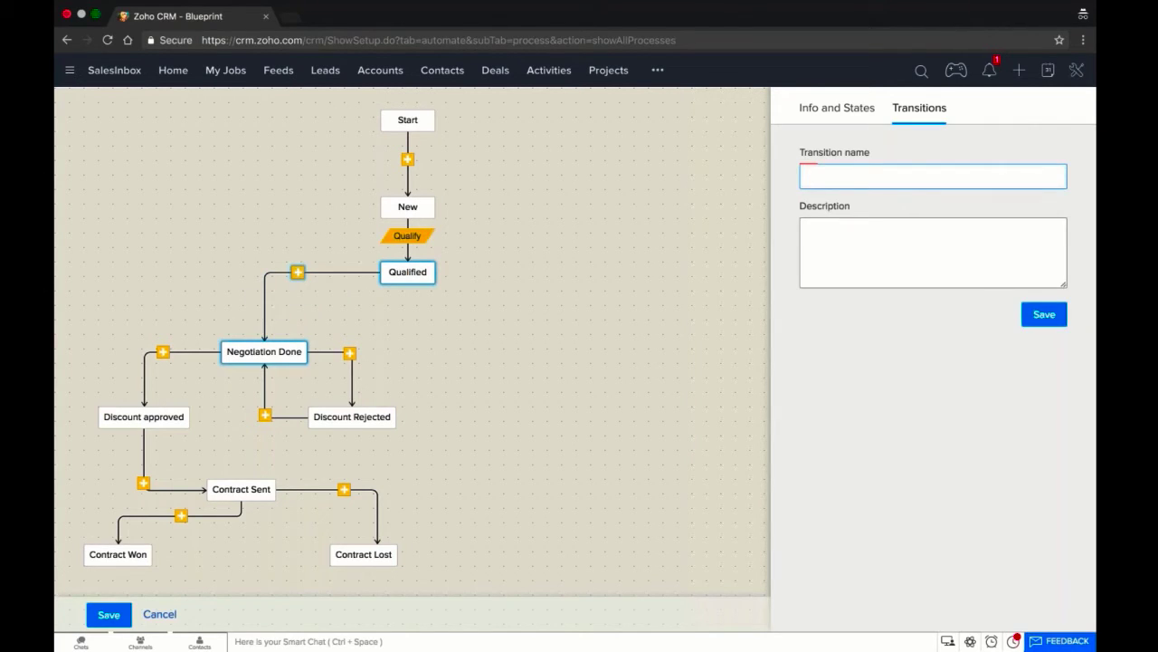
{"action": "type", "text": "Q"}
{"action": "key", "text": "BackSpace"}
{"action": "type", "text": "Negotiate"}
{"action": "left_click", "coordinate": [1047, 326]}
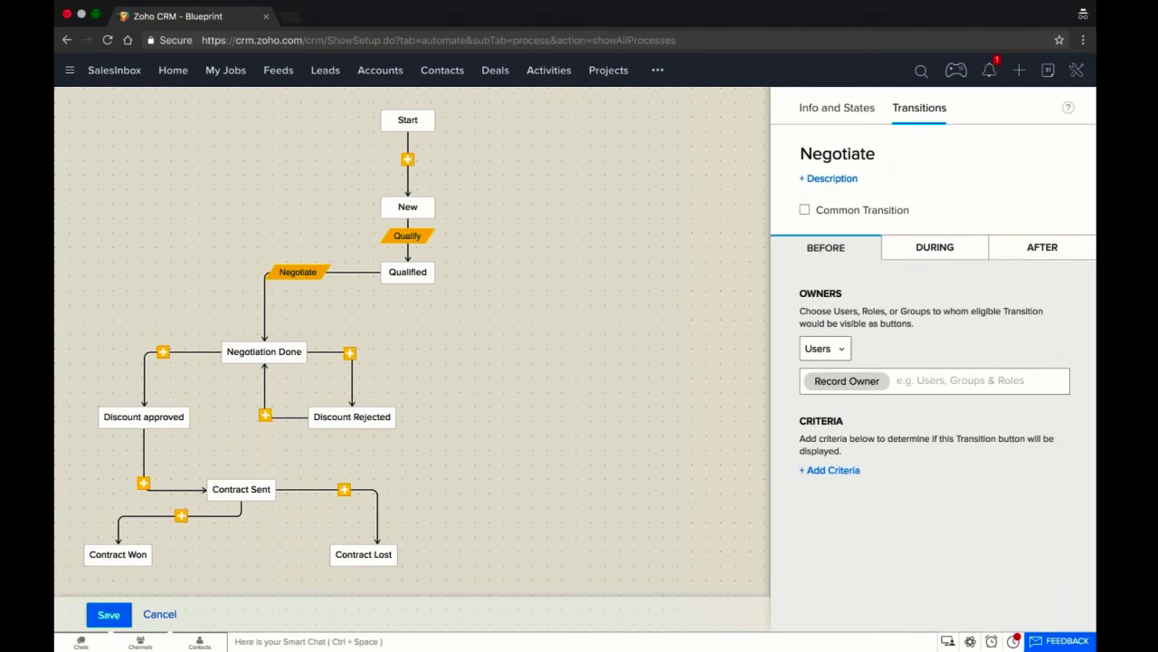
- Make notes mandatory during the Negotiate transition and add the Closing Date field to it
{"action": "left_click", "coordinate": [933, 253]}
{"action": "left_click", "coordinate": [816, 331]}
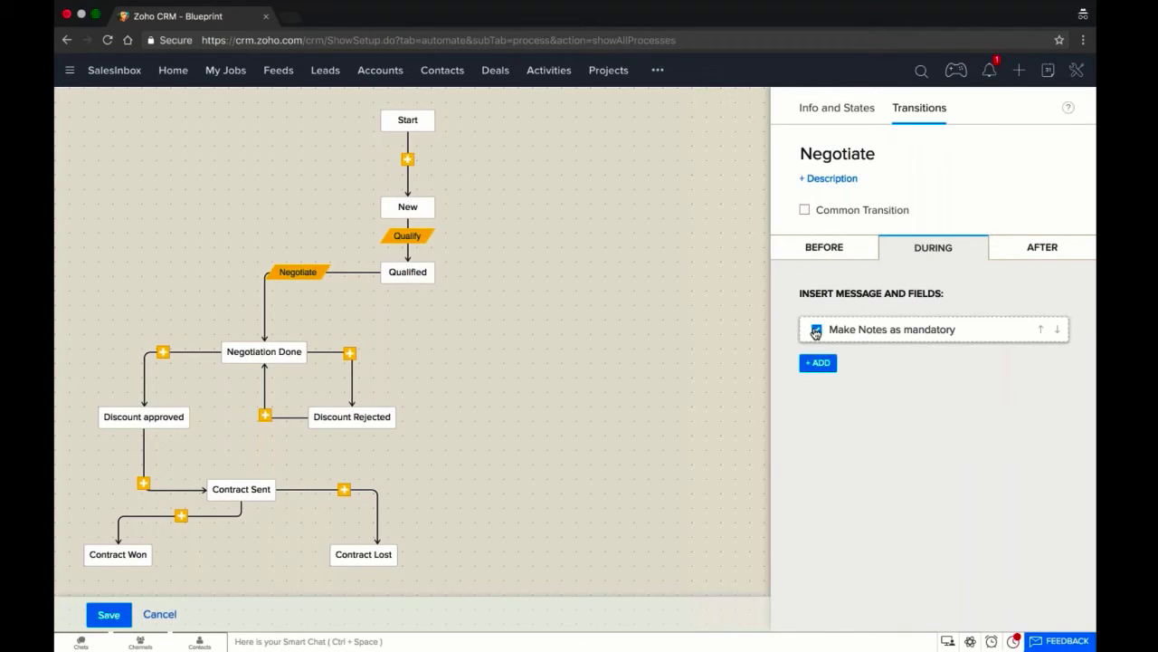
{"action": "left_click", "coordinate": [818, 363]}
{"action": "left_click", "coordinate": [844, 437]}
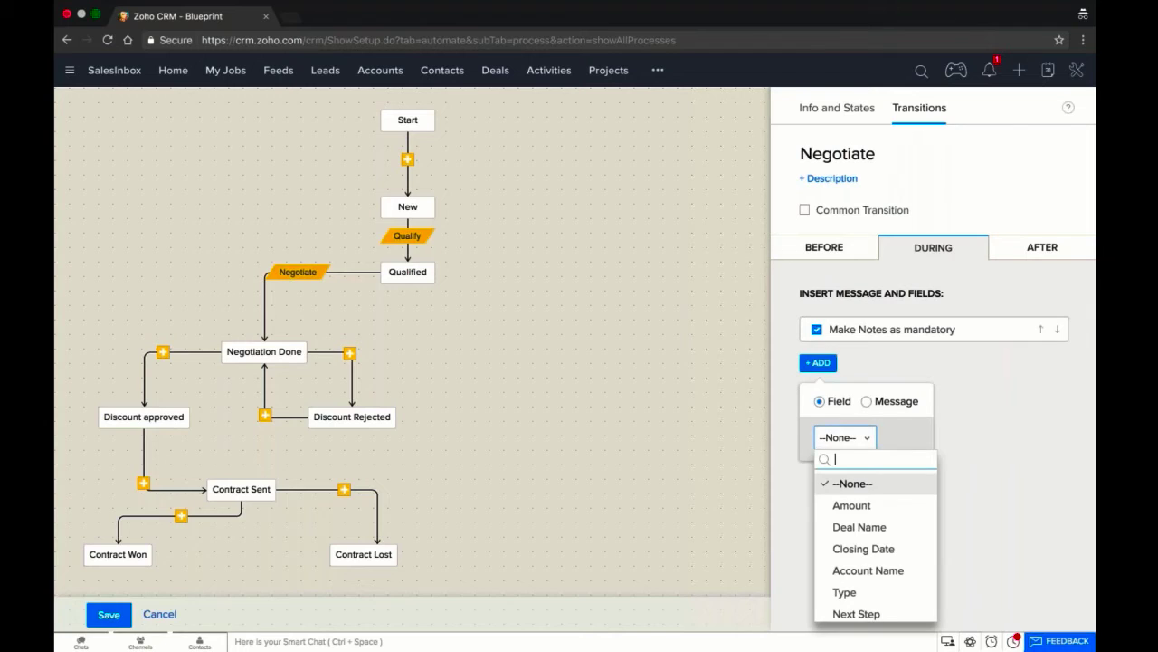
{"action": "scroll", "coordinate": [866, 521], "scroll_direction": "down", "scroll_amount": 1}
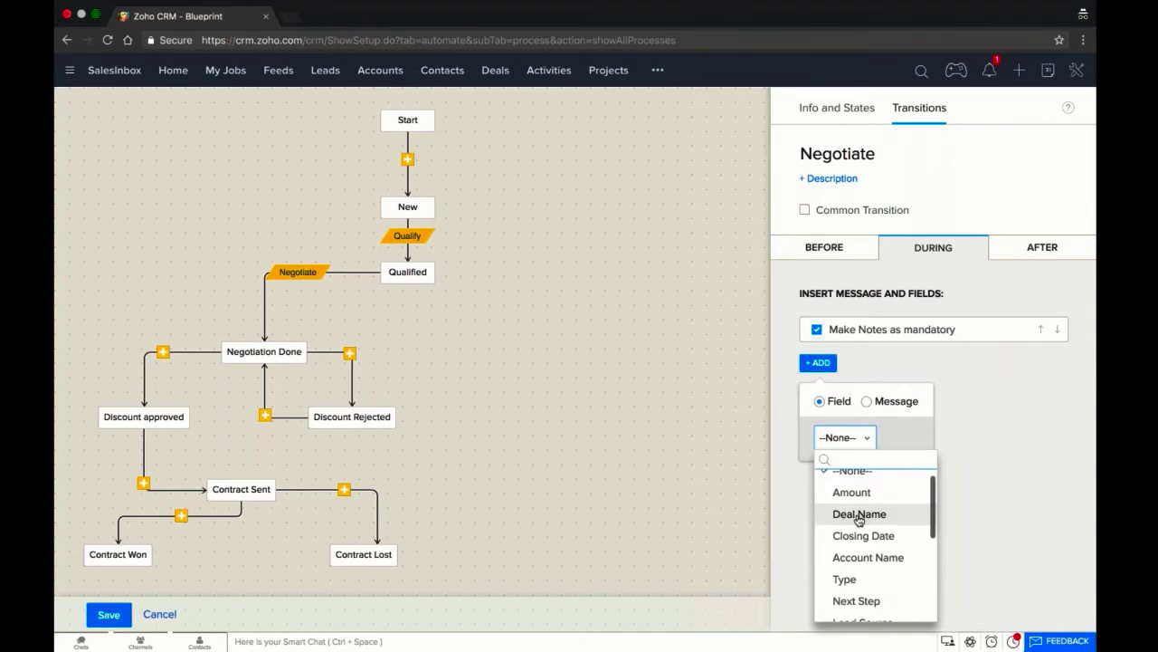
{"action": "left_click", "coordinate": [861, 535]}
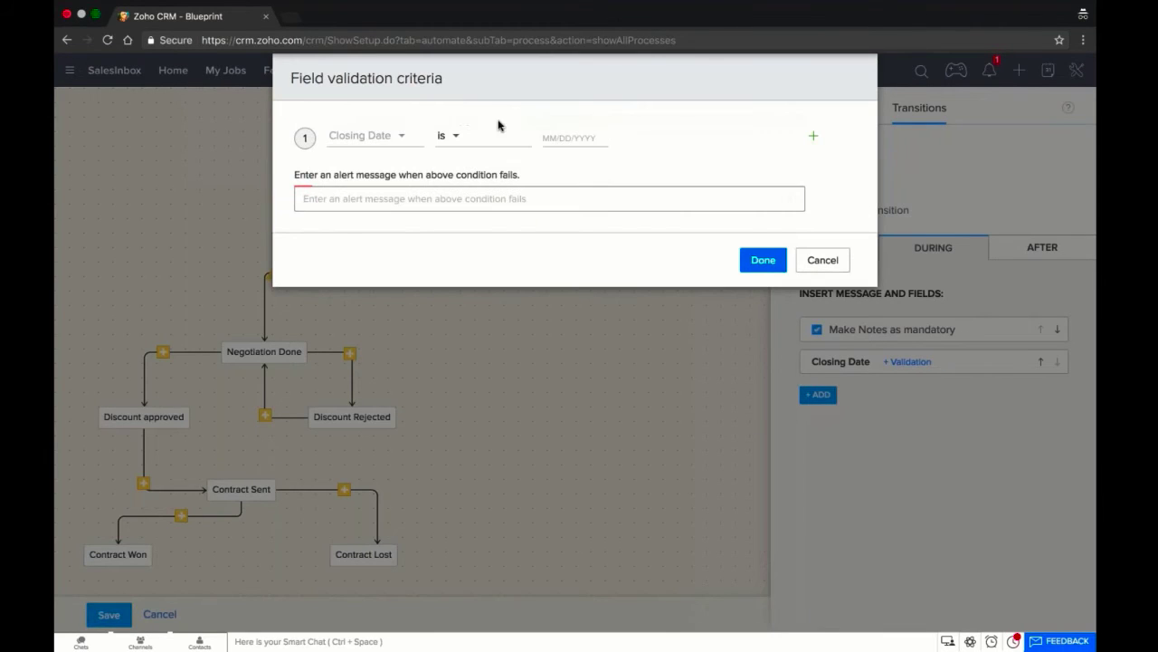
- Set the validation condition for Negotiate's Closing Date field to Due in Days <= 30
{"action": "left_click", "coordinate": [451, 138]}
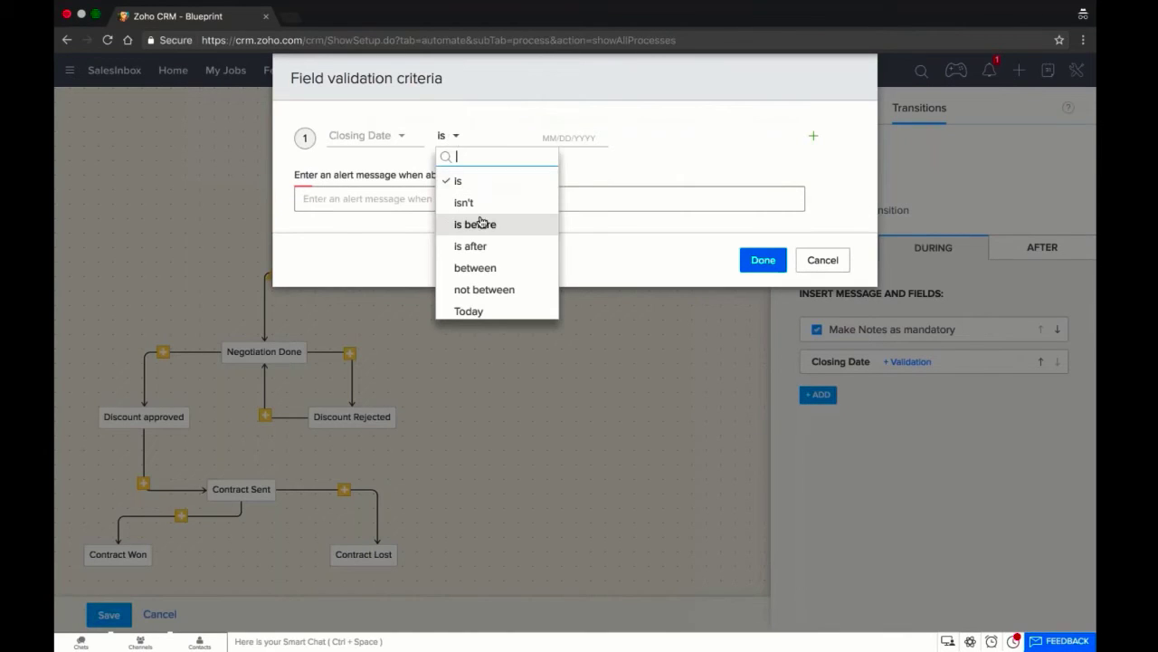
{"action": "scroll", "coordinate": [502, 252], "scroll_direction": "down", "scroll_amount": 5}
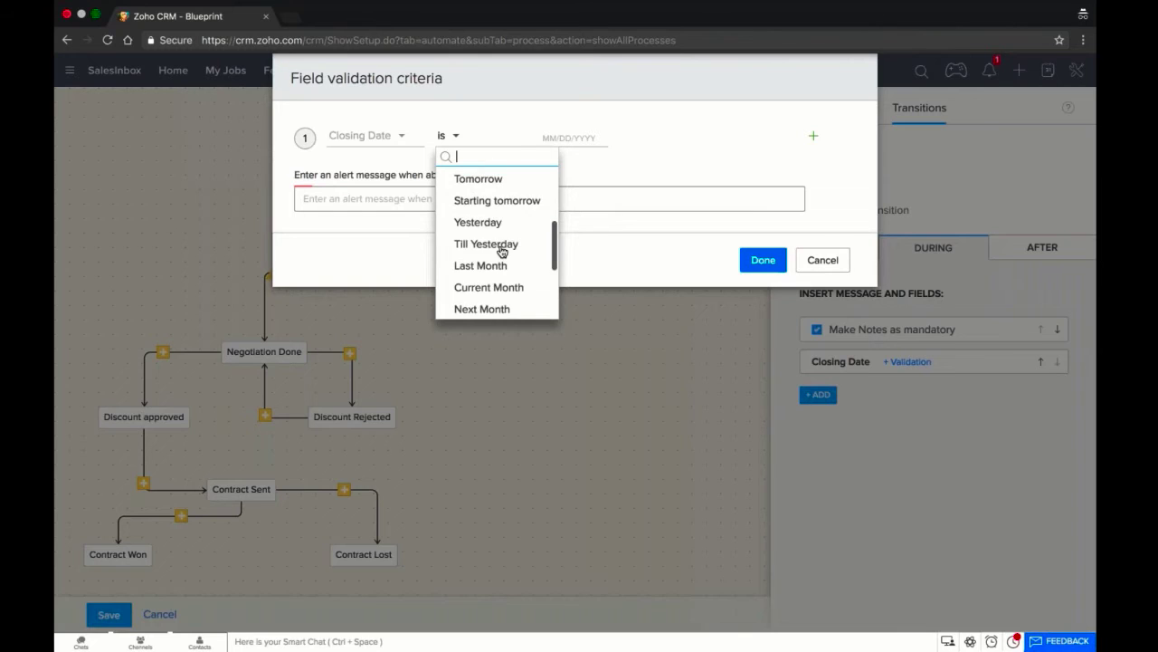
{"action": "scroll", "coordinate": [486, 308], "scroll_direction": "down", "scroll_amount": 3}
{"action": "left_click", "coordinate": [499, 305]}
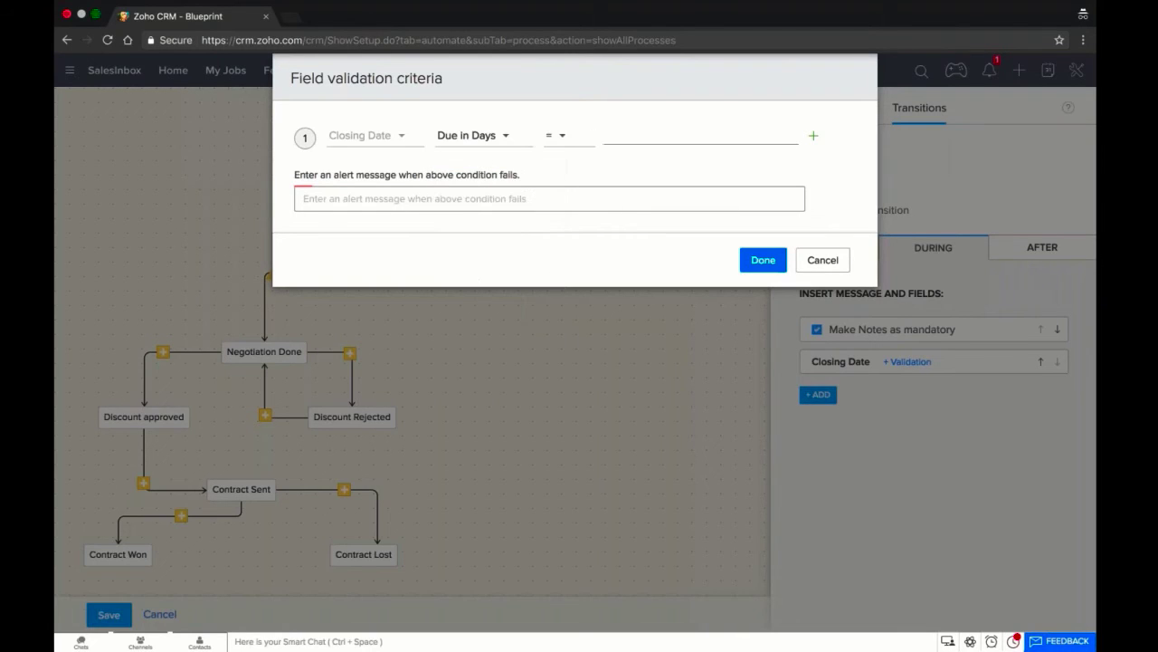
{"action": "left_click", "coordinate": [560, 140]}
{"action": "left_click", "coordinate": [571, 225]}
{"action": "type", "text": "30"}
{"action": "left_click", "coordinate": [574, 195]}
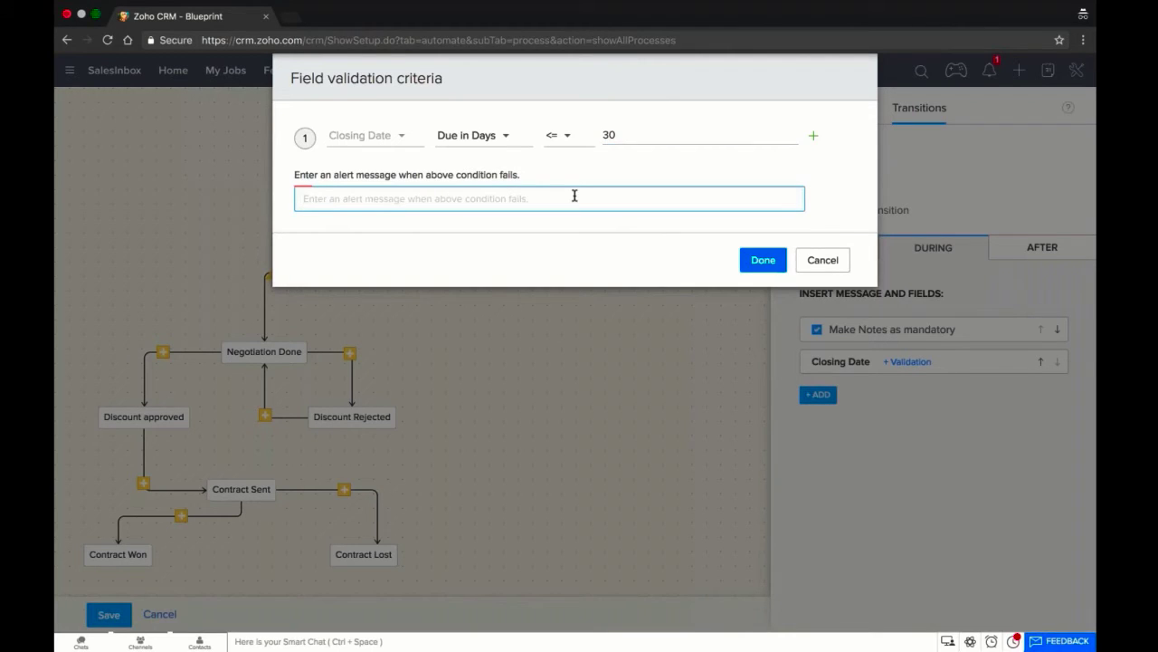
- Enter the alert message "Closing date can't exceed 30 days." and confirm Negotiate's Closing Date validation
{"action": "type", "text": "Closing d"}
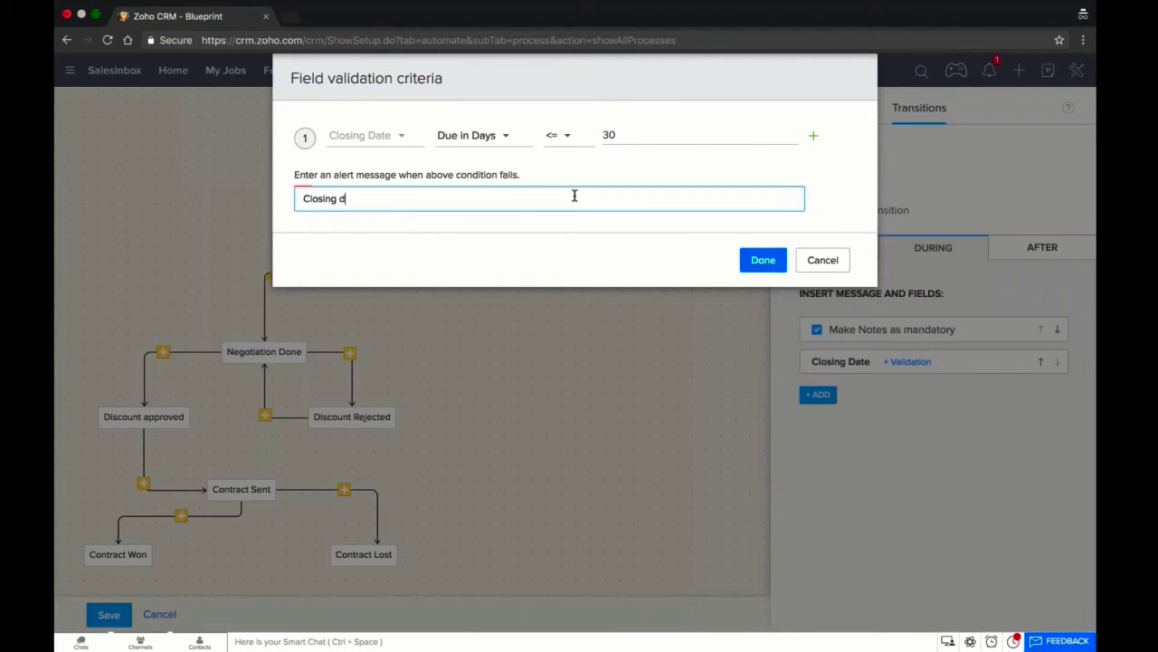
{"action": "type", "text": "ate can't exceed 30 days."}
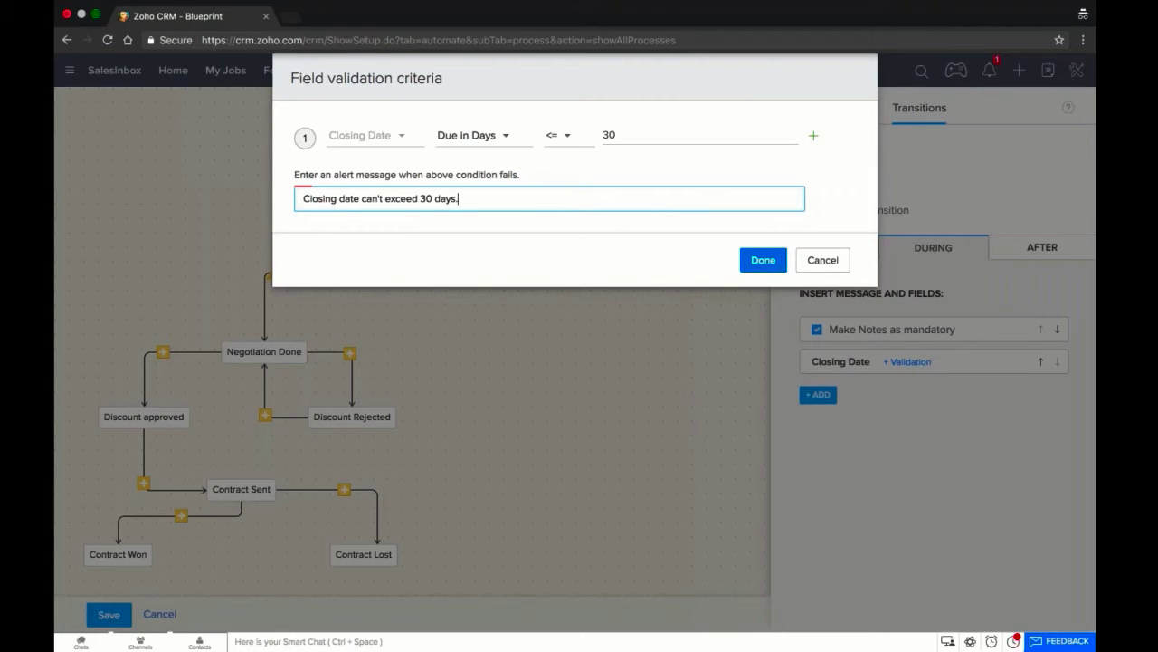
{"action": "left_click", "coordinate": [763, 260]}
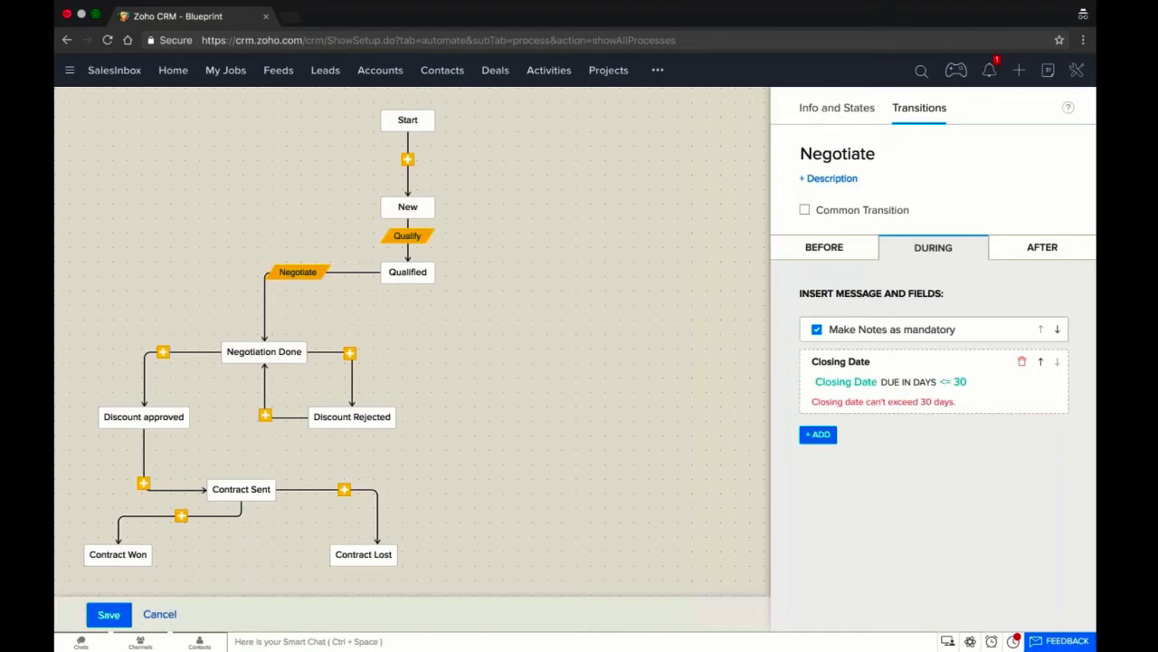
- Add the Discount field to the During stage of the Negotiate transition
{"action": "left_click", "coordinate": [819, 435]}
{"action": "left_click", "coordinate": [843, 509]}
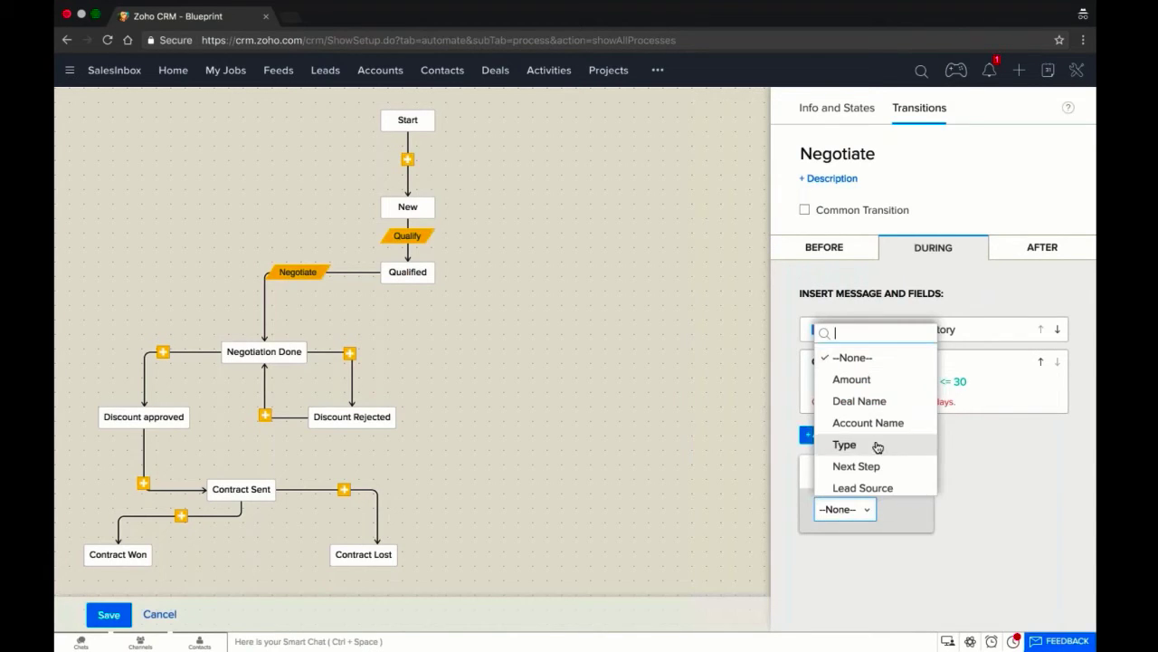
{"action": "scroll", "coordinate": [877, 443], "scroll_direction": "down", "scroll_amount": 4}
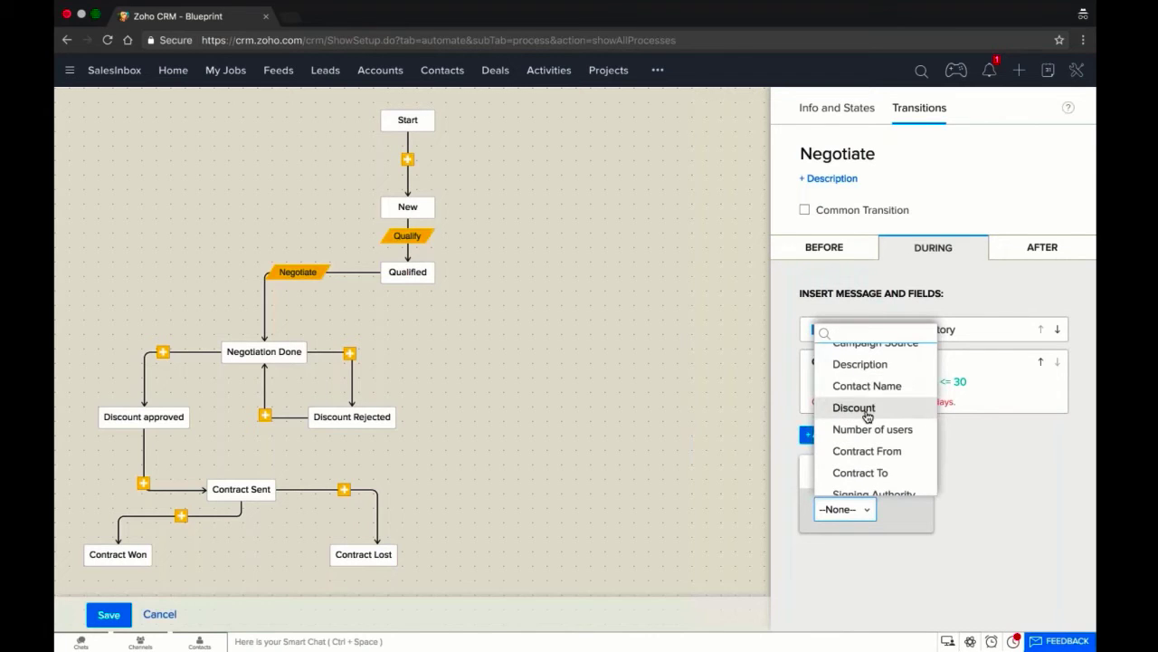
{"action": "left_click", "coordinate": [854, 408]}
- Set the validation condition for Negotiate's Discount field to <= 25
{"action": "left_click", "coordinate": [889, 433]}
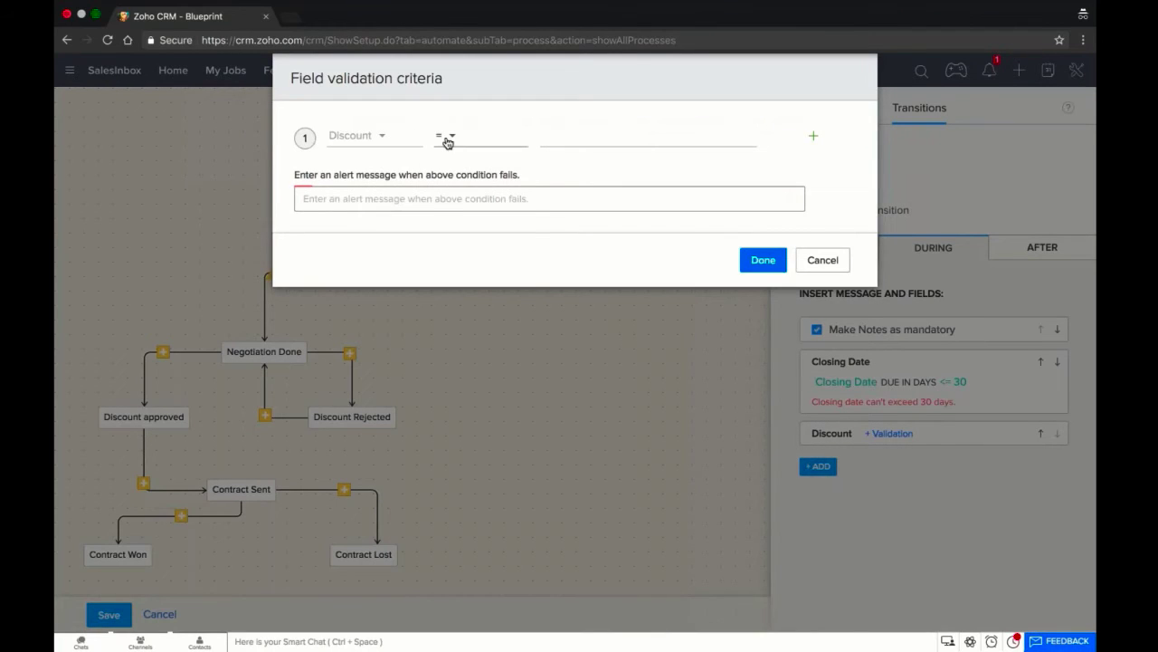
{"action": "left_click", "coordinate": [444, 137]}
{"action": "left_click", "coordinate": [460, 226]}
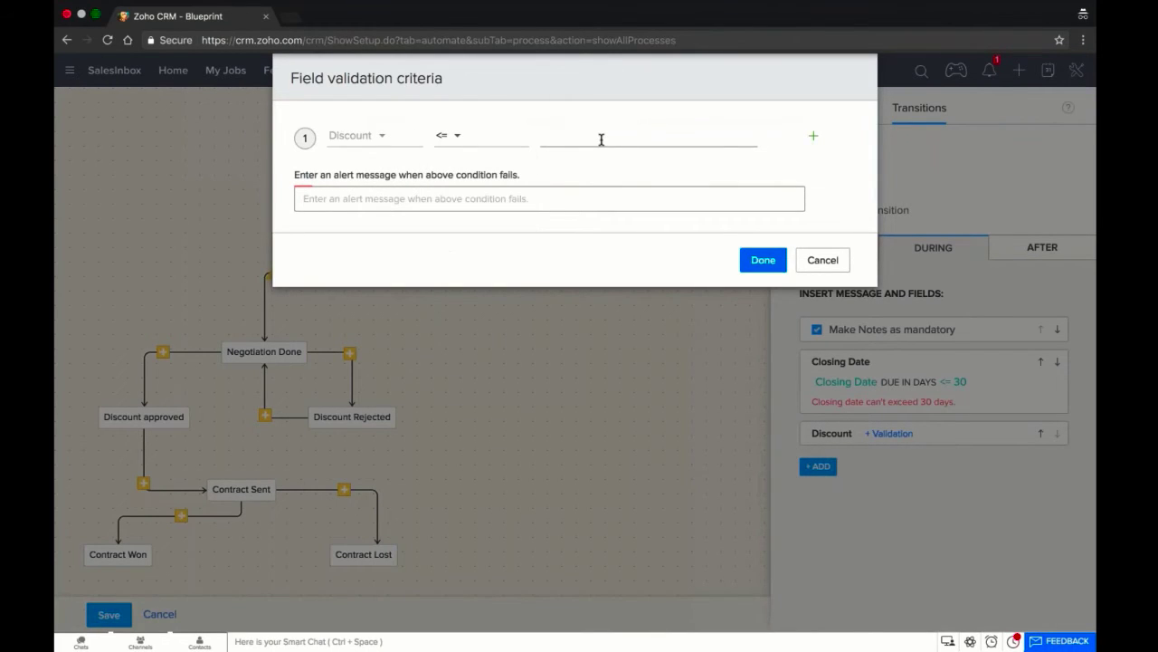
{"action": "left_click", "coordinate": [601, 139]}
{"action": "type", "text": "25"}
- Enter the alert message "Discount can't exceed 25%" and confirm Negotiate's Discount validation
{"action": "left_click", "coordinate": [523, 200]}
{"action": "type", "text": "D"}
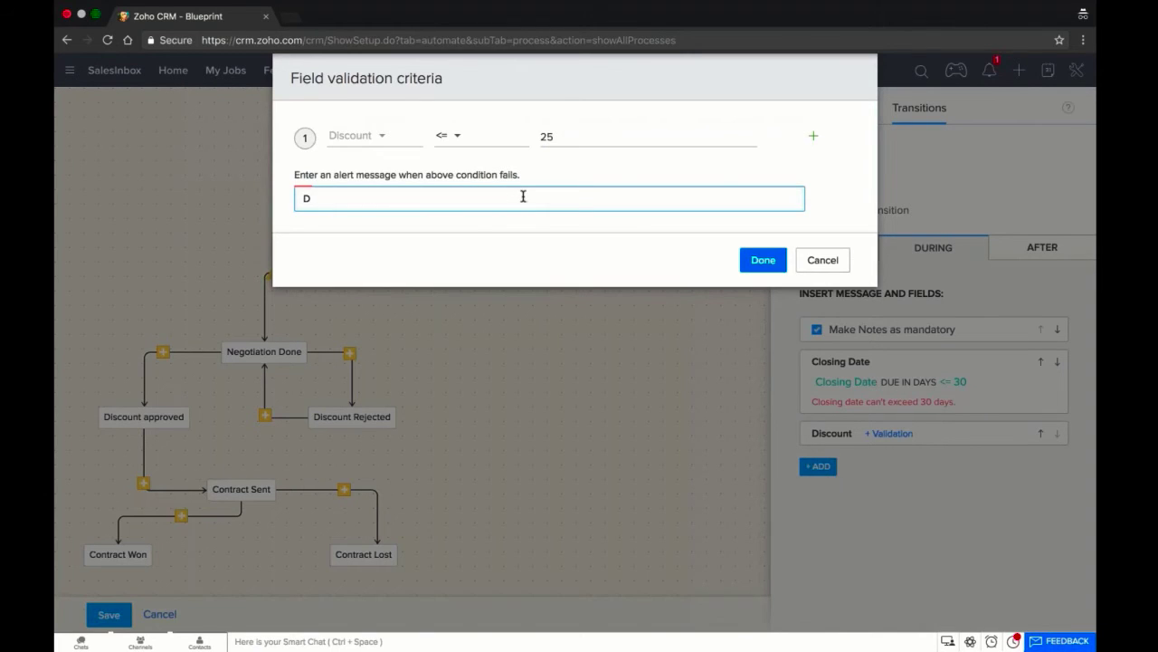
{"action": "type", "text": "iscount can't exceed 25"}
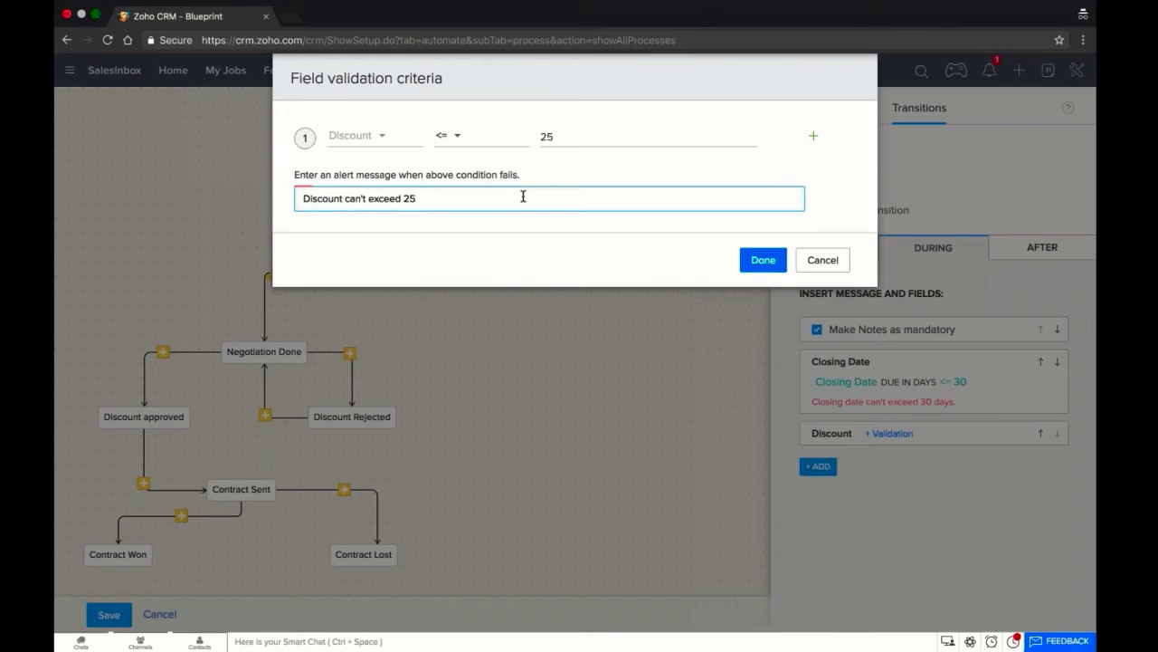
{"action": "type", "text": "%"}
{"action": "key", "text": "Return"}
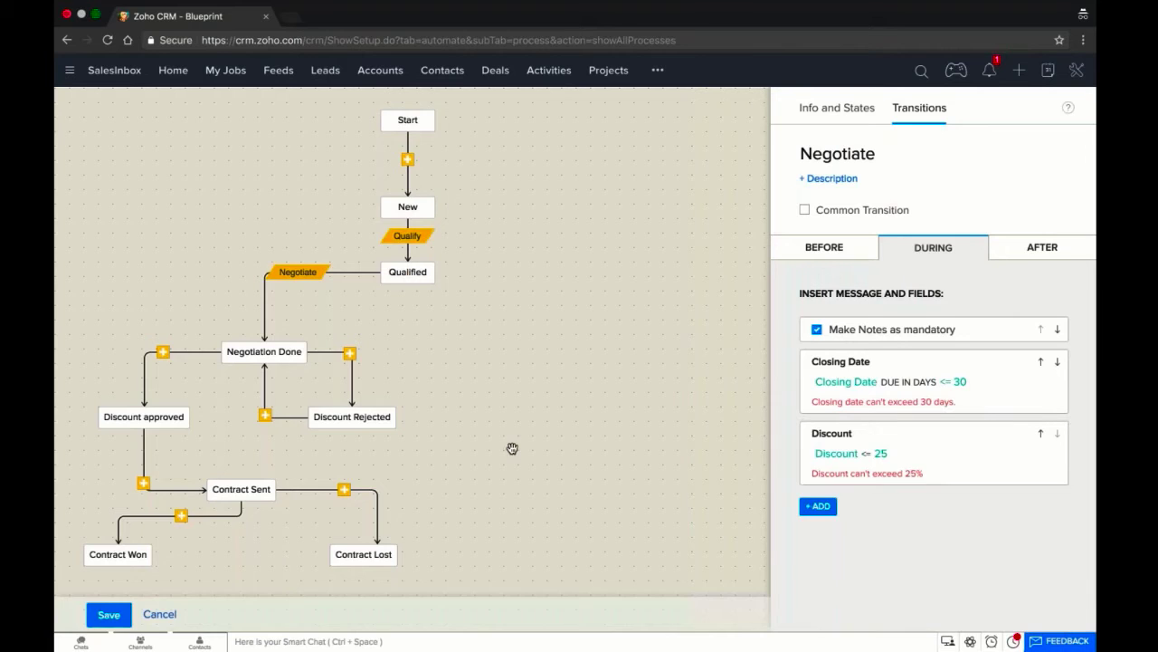
- Name the transition from Negotiation Done to Discount approved "Approve" and the one to Discount Rejected "Reject", saving both
{"action": "left_click", "coordinate": [163, 353]}
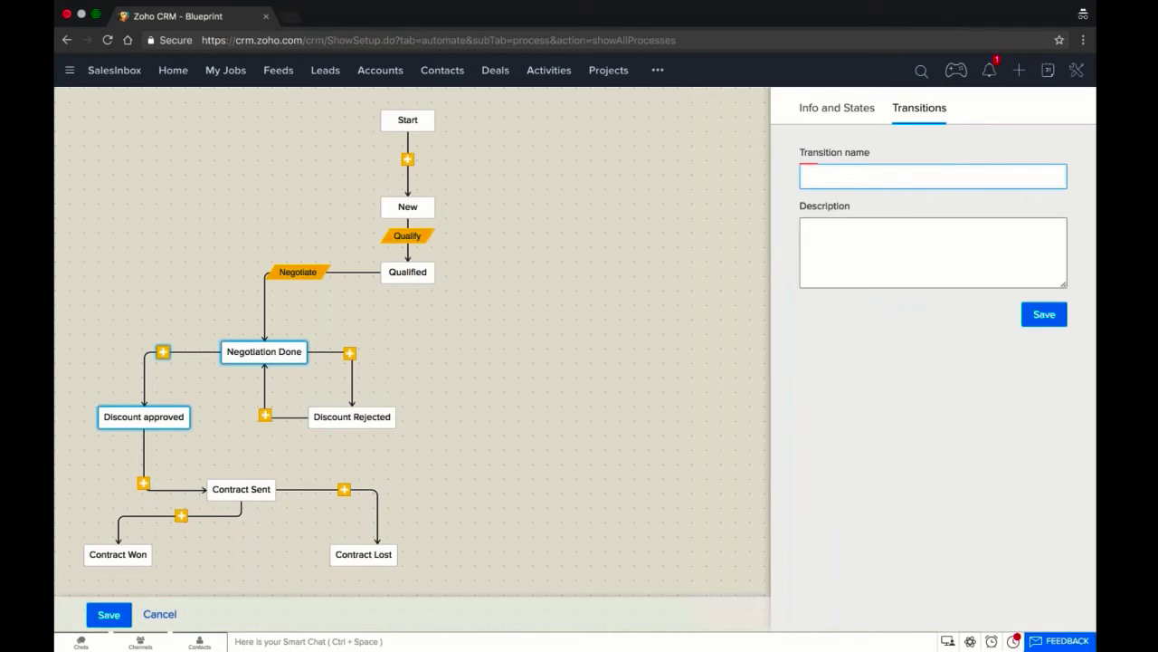
{"action": "type", "text": "Approve"}
{"action": "key", "text": "Return"}
{"action": "left_click", "coordinate": [349, 352]}
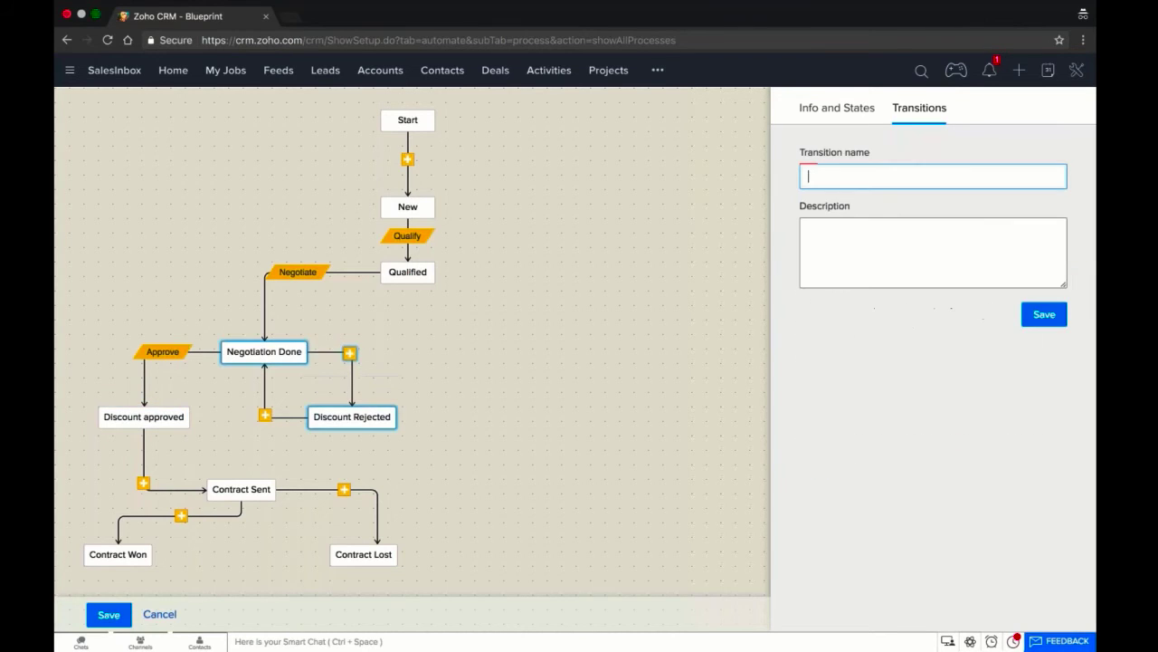
{"action": "type", "text": "Reject"}
{"action": "key", "text": "Return"}
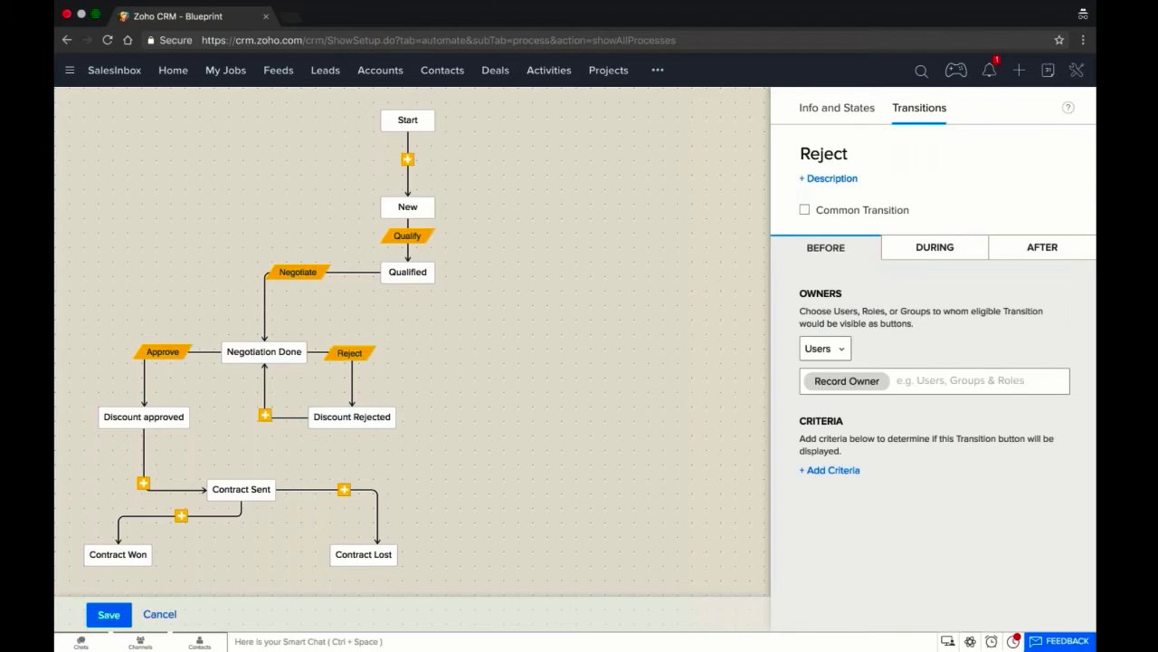
- Name the transition from Discount Rejected back to Negotiation Done "Renegotiate" and save it
{"action": "left_click", "coordinate": [265, 415]}
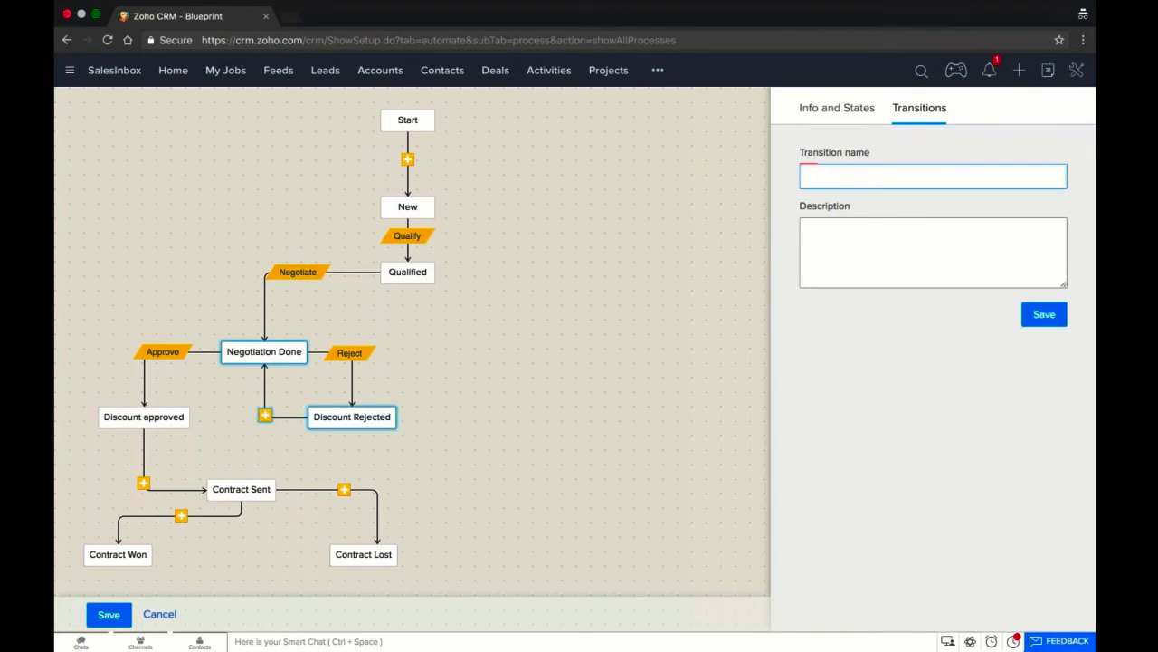
{"action": "type", "text": "Renegotiate"}
{"action": "left_click", "coordinate": [1034, 316]}
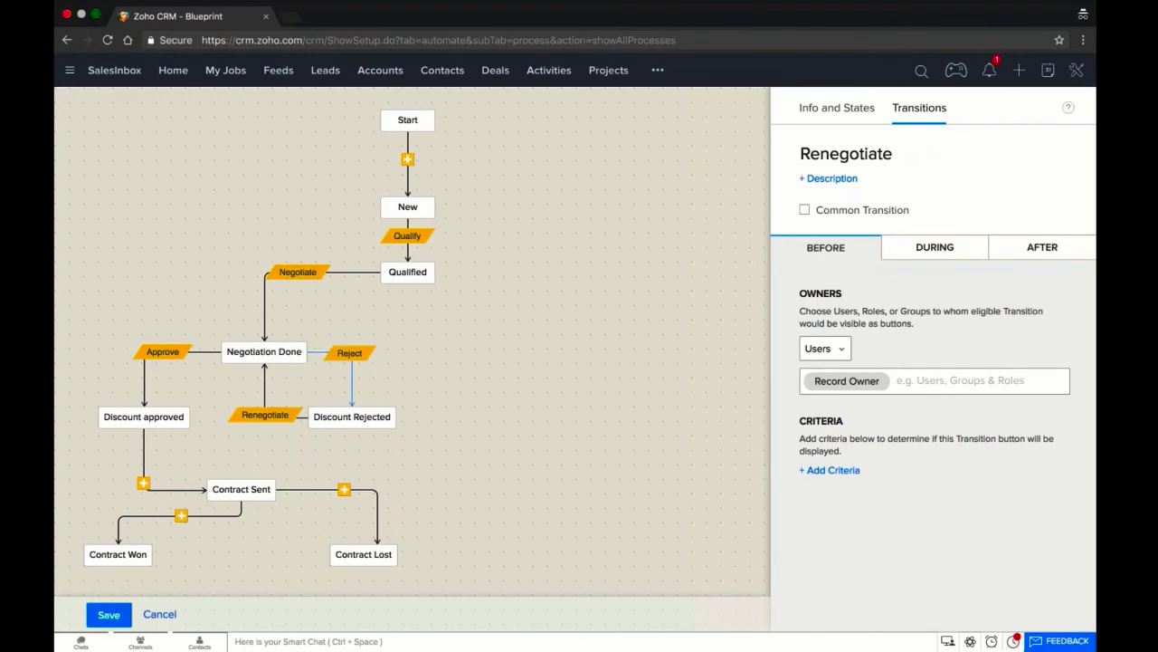
- Make notes mandatory during the Renegotiate transition and add the Discount field to it
{"action": "left_click", "coordinate": [271, 421]}
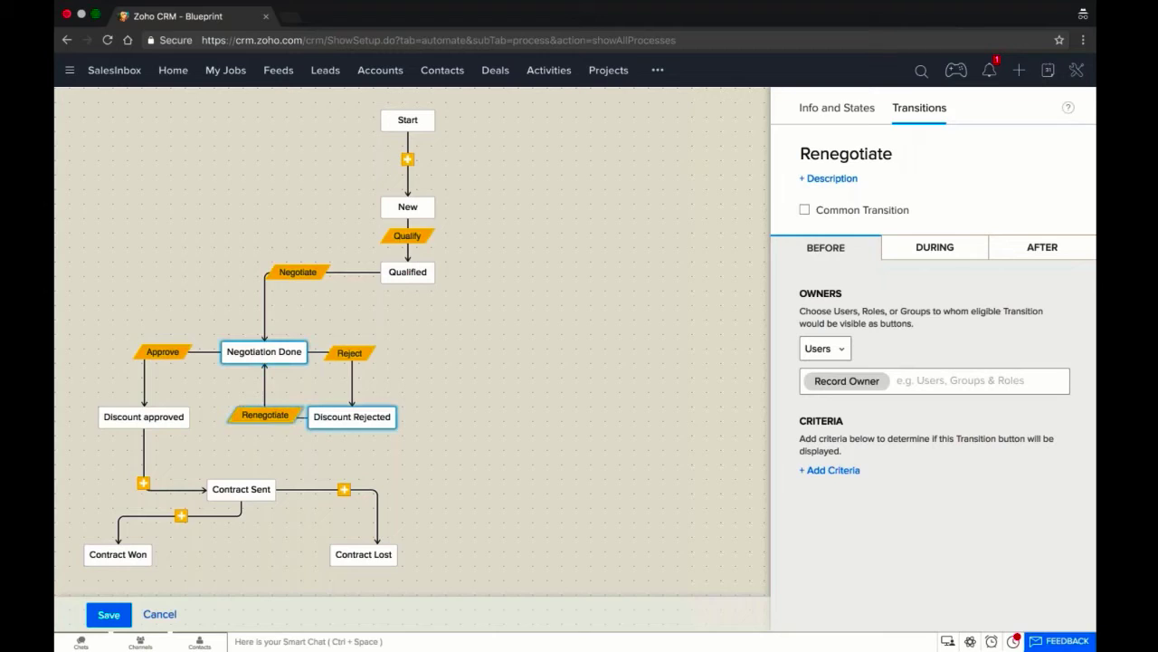
{"action": "left_click", "coordinate": [950, 256]}
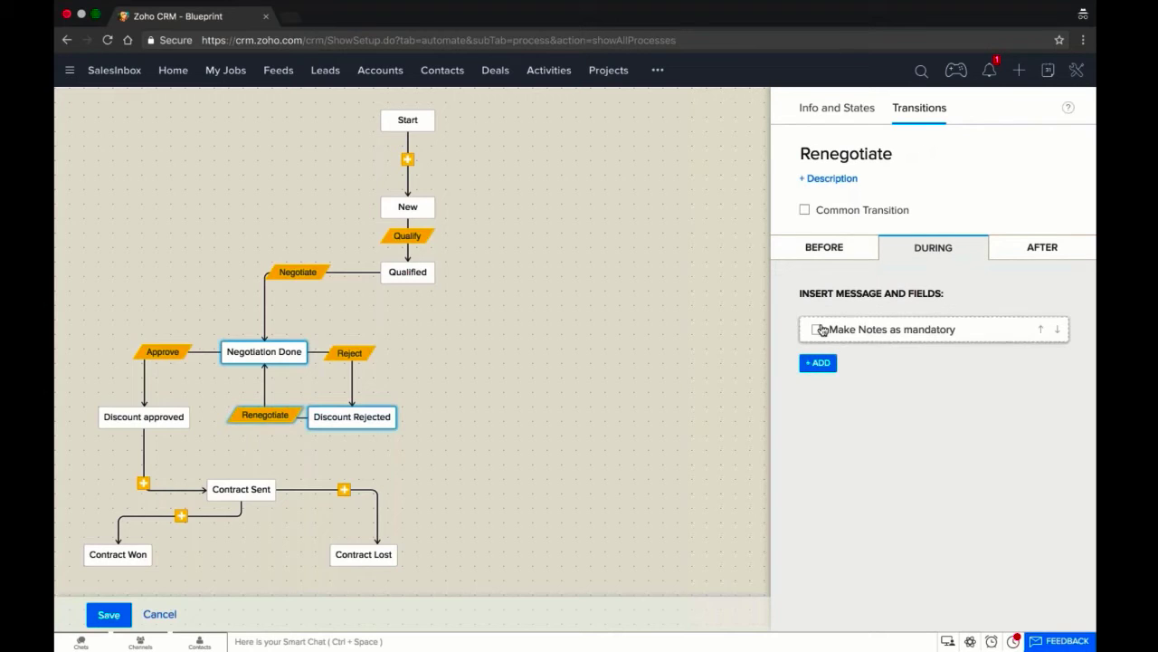
{"action": "left_click", "coordinate": [820, 329]}
{"action": "left_click", "coordinate": [820, 366]}
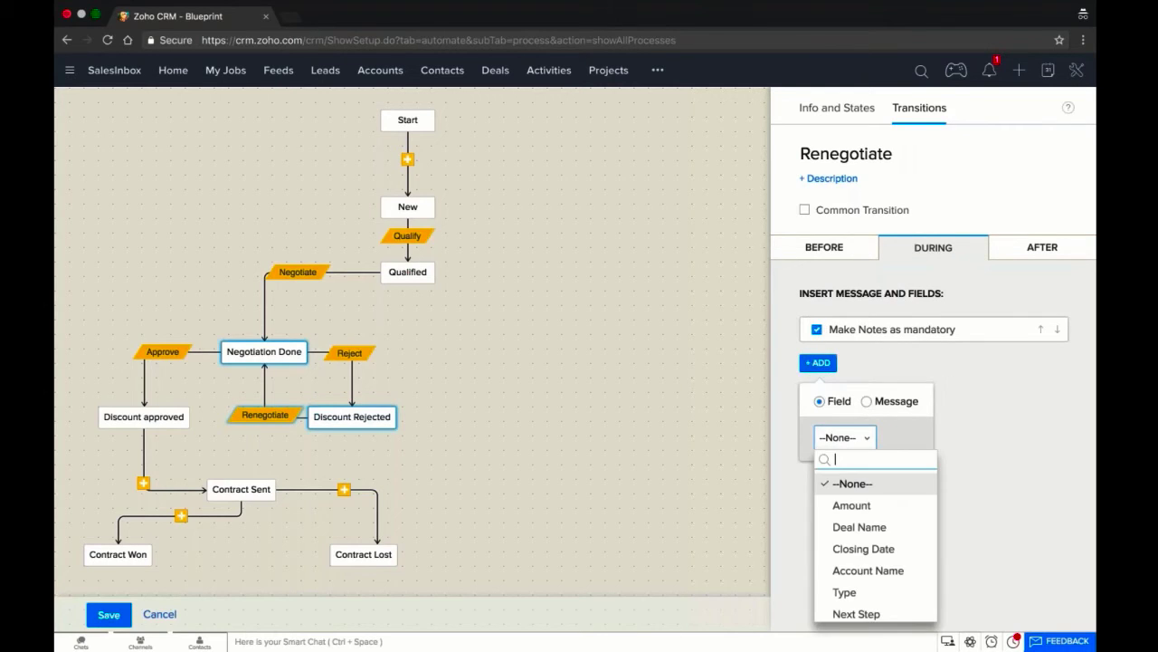
{"action": "scroll", "coordinate": [875, 532], "scroll_direction": "down", "scroll_amount": 3}
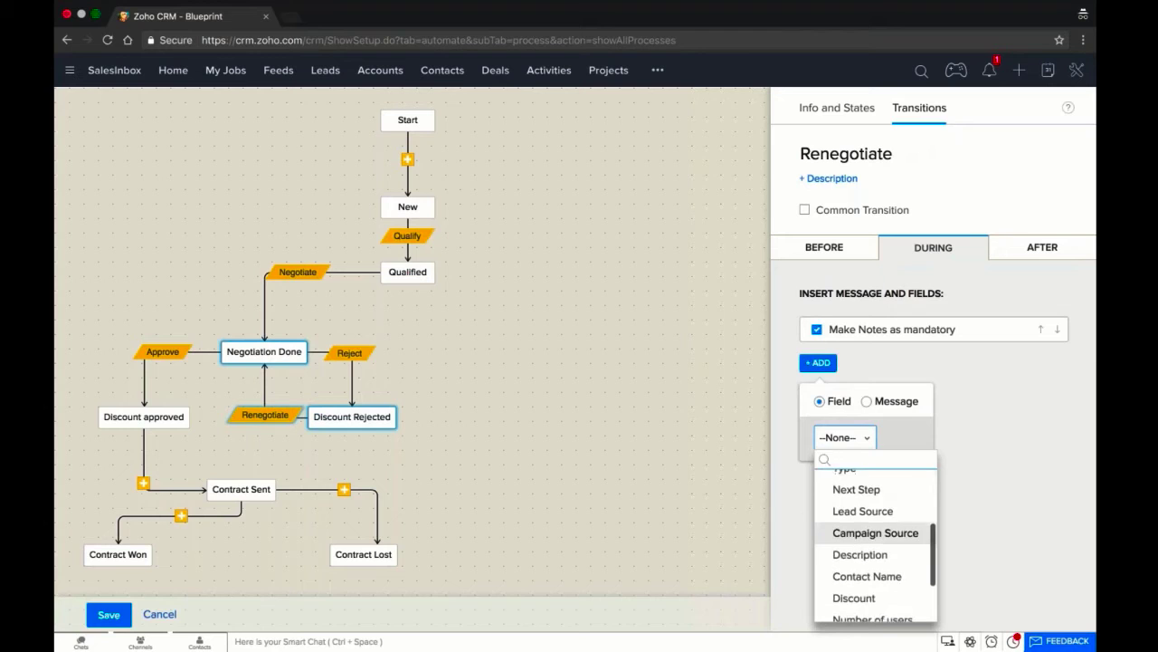
{"action": "scroll", "coordinate": [869, 543], "scroll_direction": "down", "scroll_amount": 1}
{"action": "left_click", "coordinate": [855, 561]}
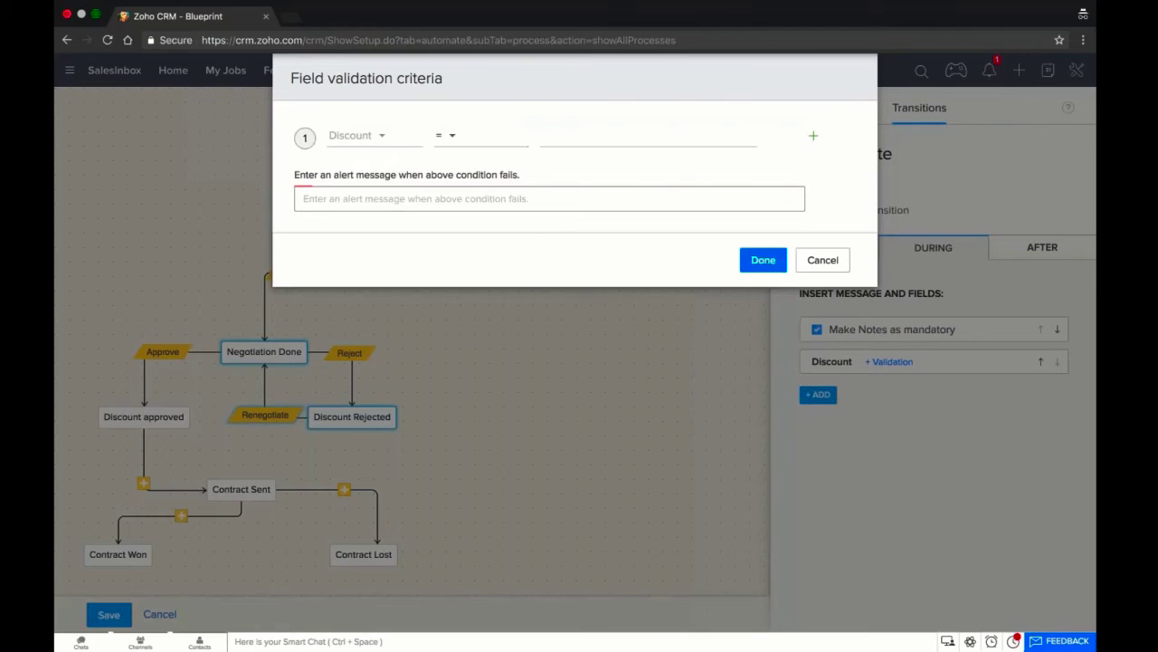
- Set the validation condition for Renegotiate's Discount field to <= 25
{"action": "left_click", "coordinate": [452, 136]}
{"action": "left_click", "coordinate": [466, 222]}
{"action": "left_click", "coordinate": [588, 136]}
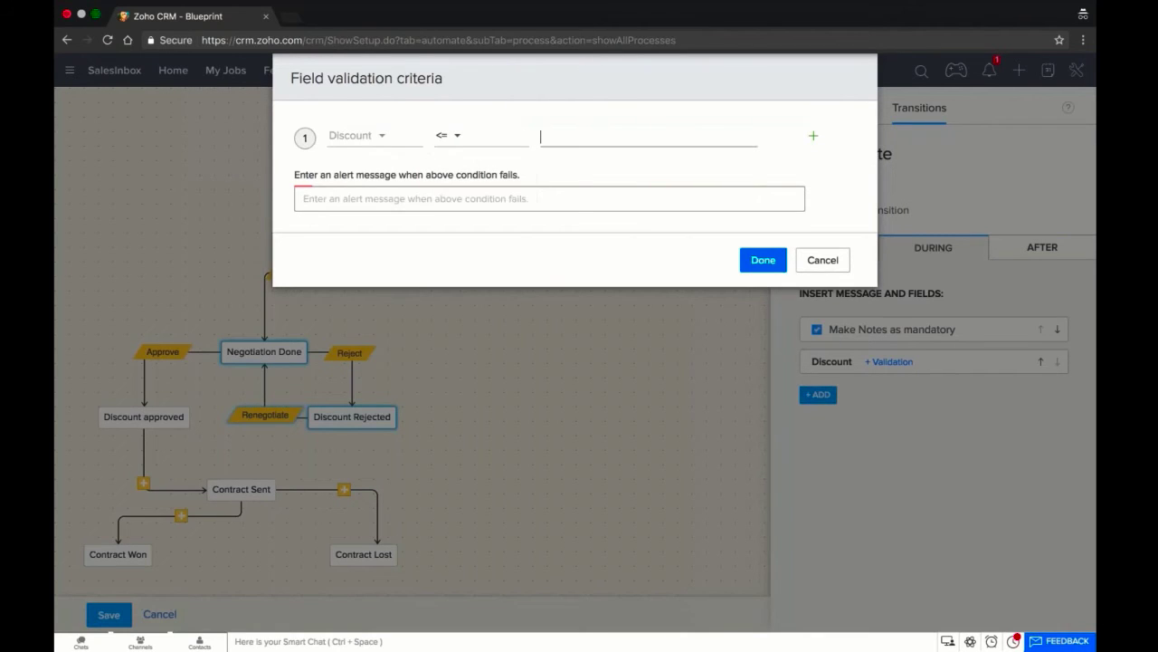
{"action": "type", "text": "25"}
- Enter the alert message "Discount can't exceed 25%" and confirm Renegotiate's Discount validation
{"action": "left_click", "coordinate": [551, 192]}
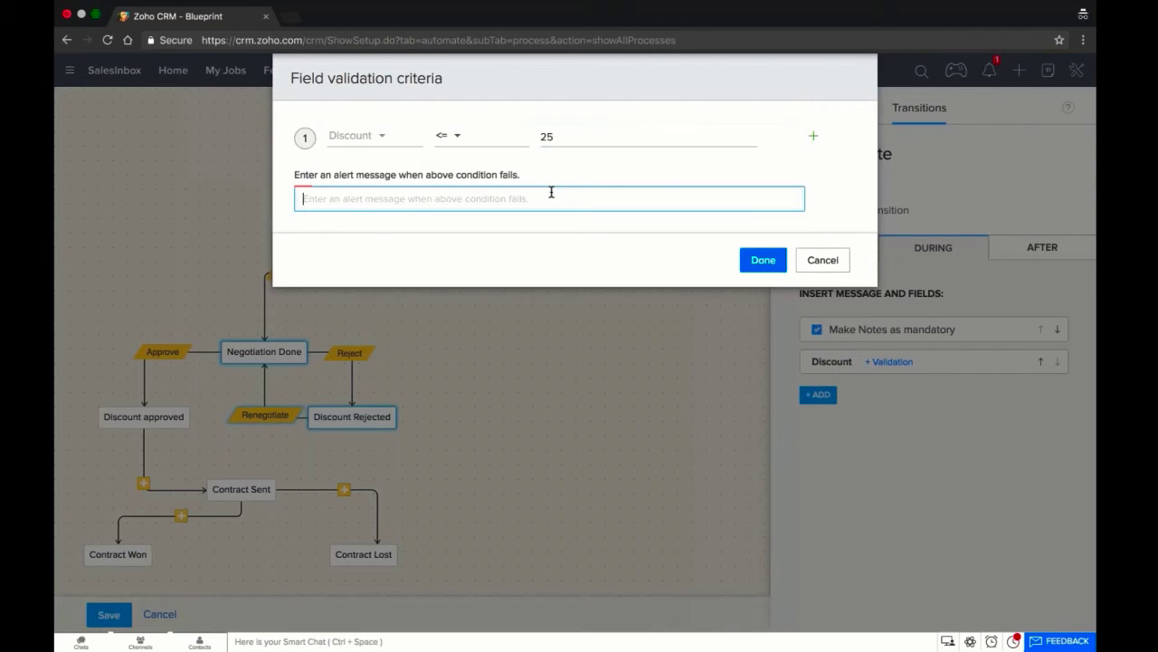
{"action": "type", "text": "Discount c"}
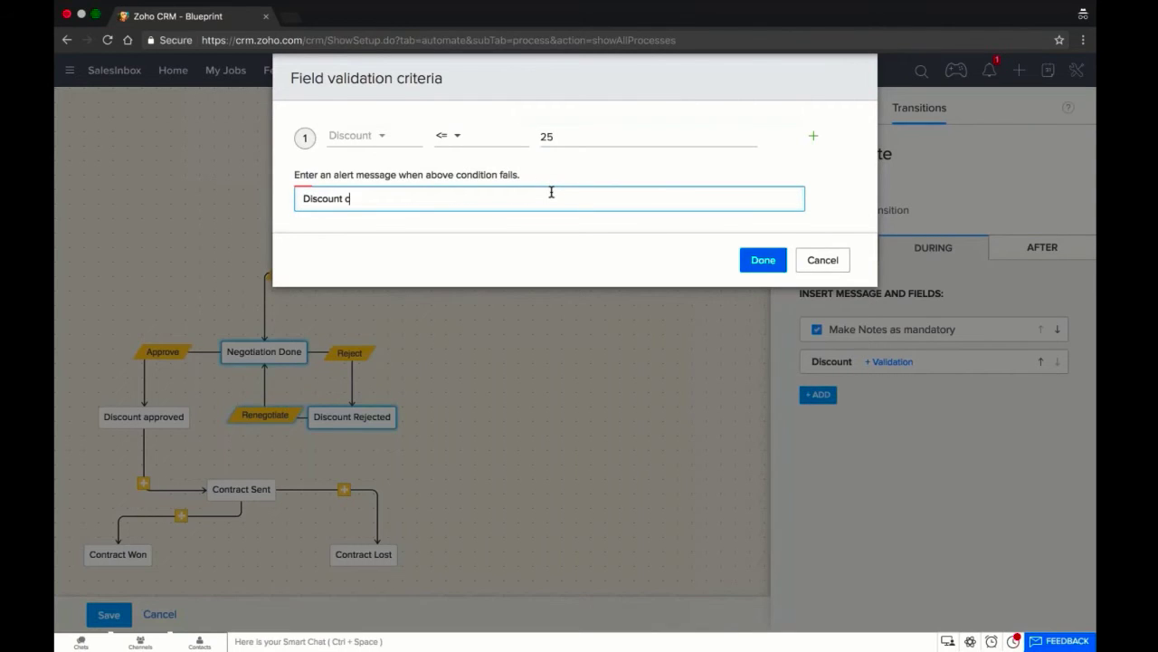
{"action": "type", "text": "an't exceed 25%"}
{"action": "left_click", "coordinate": [763, 260]}
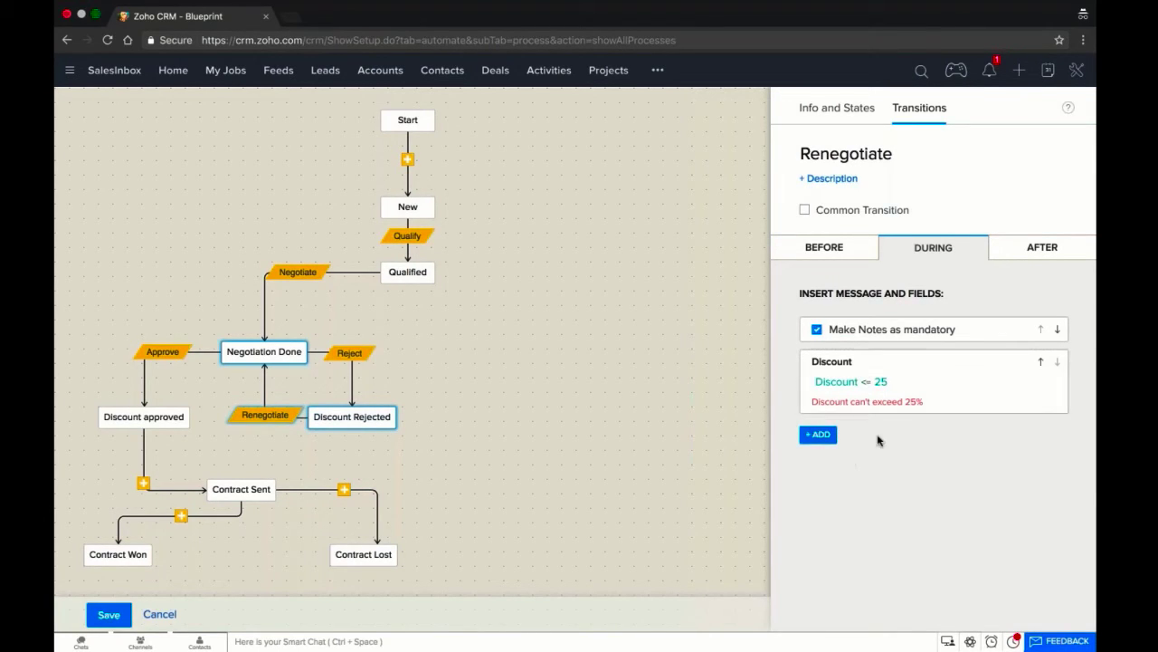
- Make the CEO role the owner of the Approve transition in place of Record Owner
{"action": "left_click", "coordinate": [825, 248]}
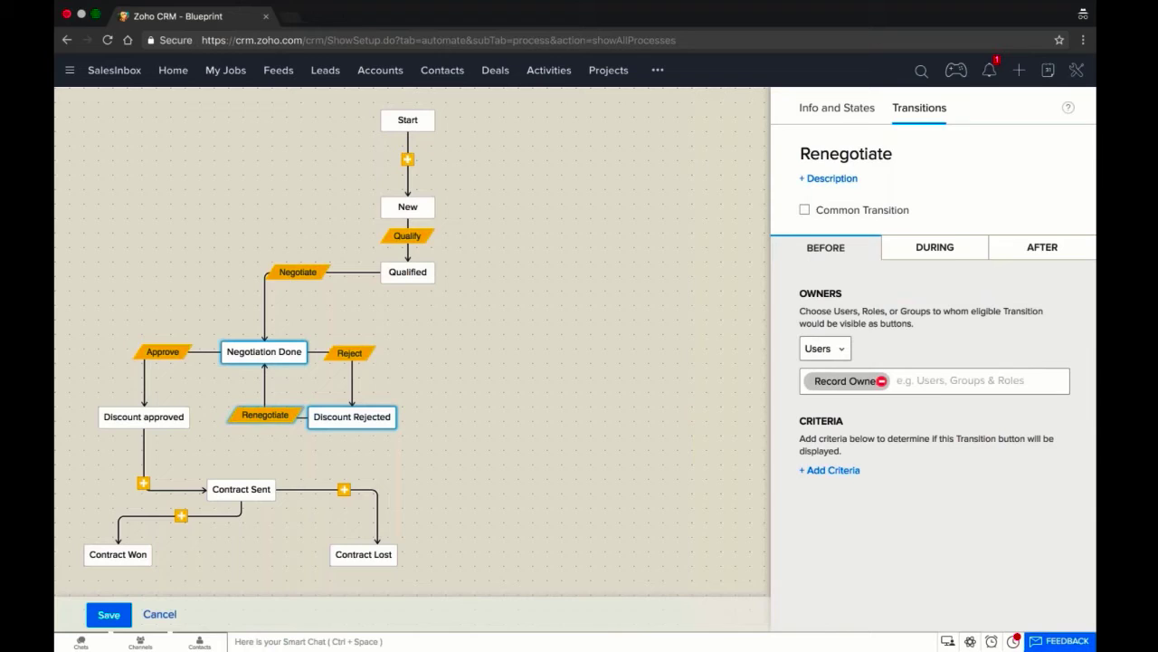
{"action": "left_click", "coordinate": [157, 354]}
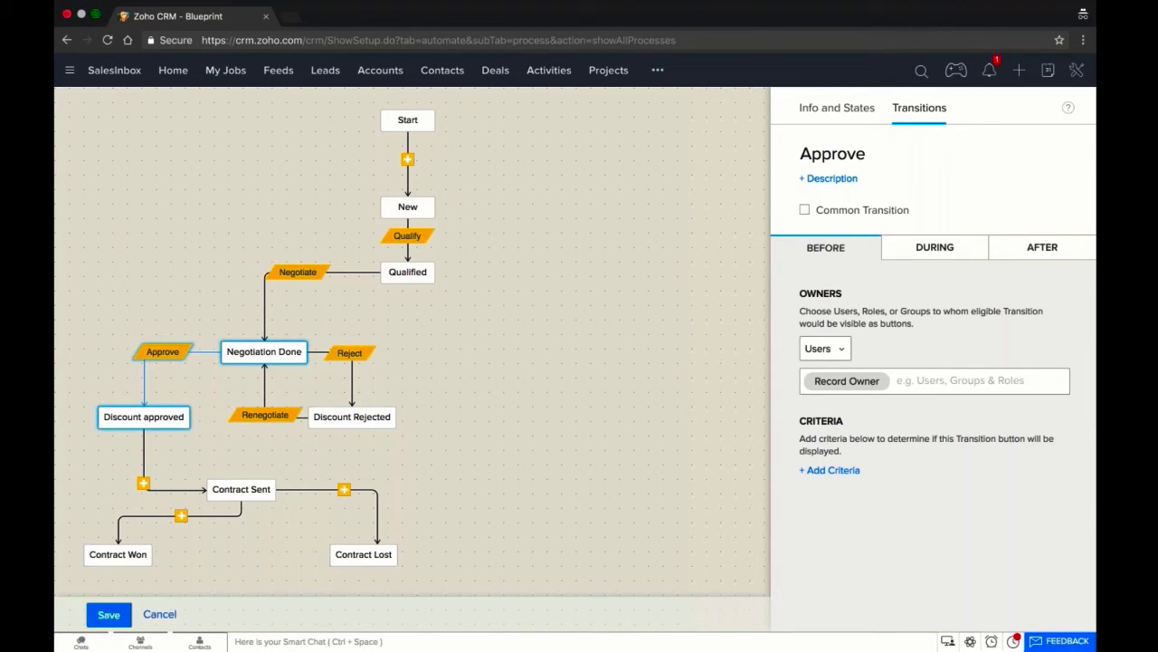
{"action": "left_click", "coordinate": [848, 350]}
{"action": "left_click", "coordinate": [832, 393]}
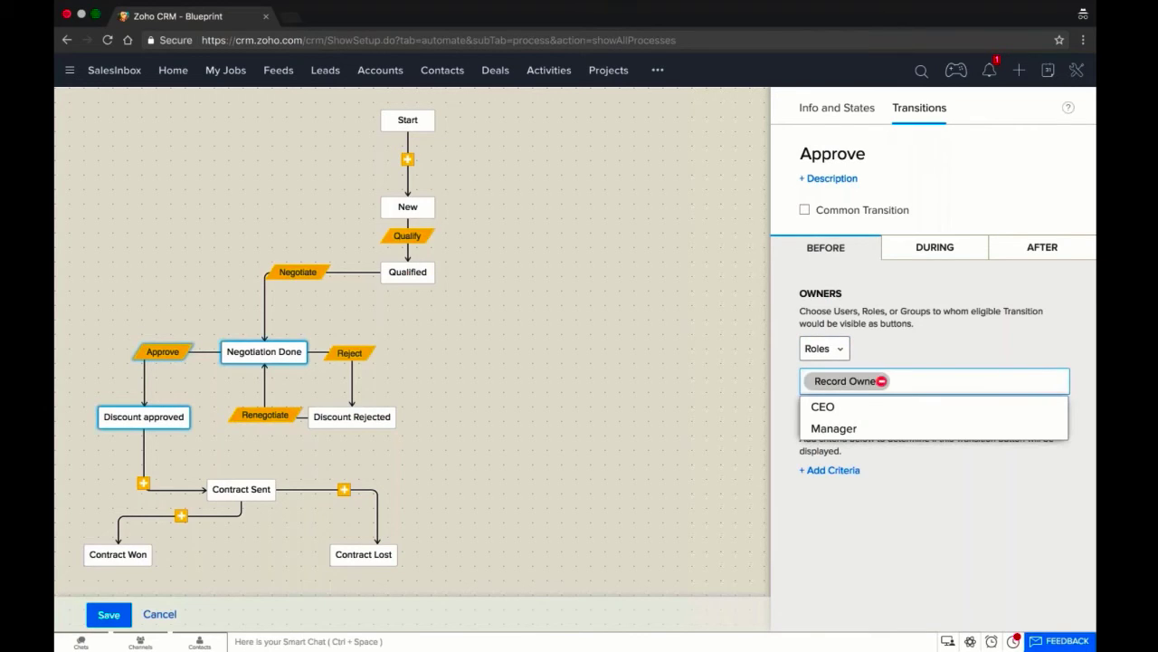
{"action": "left_click", "coordinate": [823, 406]}
{"action": "left_click", "coordinate": [882, 381]}
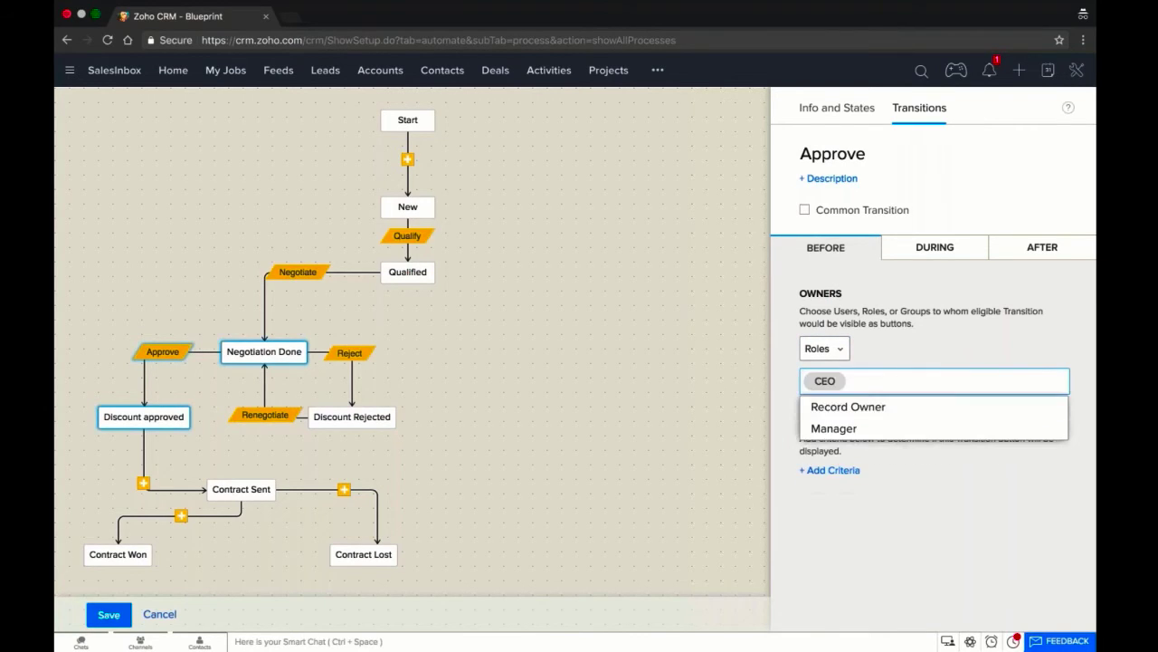
{"action": "left_click", "coordinate": [969, 541]}
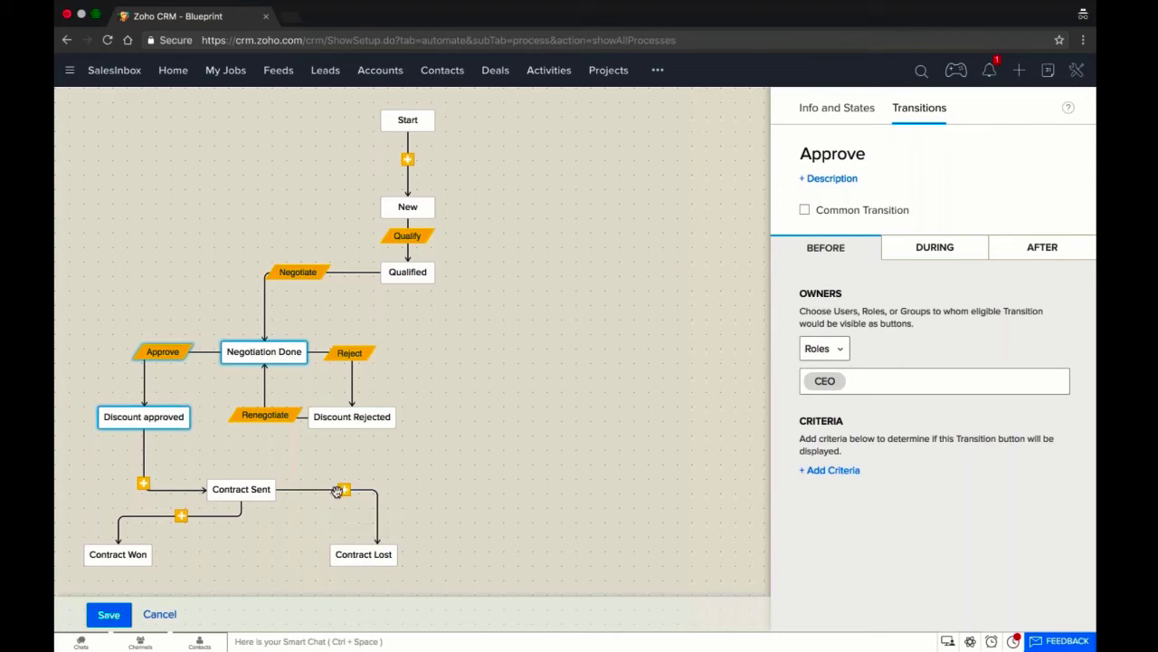
- Name the transition between Contract Sent and Contract Won "Won" and save it
{"action": "left_click", "coordinate": [181, 515]}
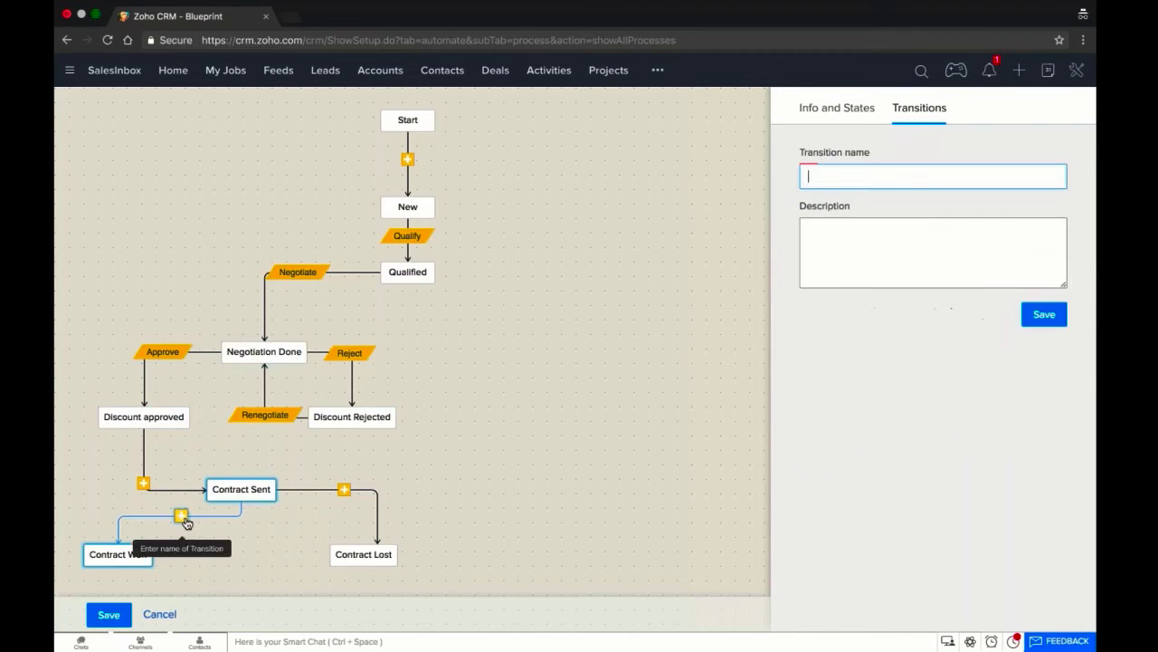
{"action": "type", "text": "Won"}
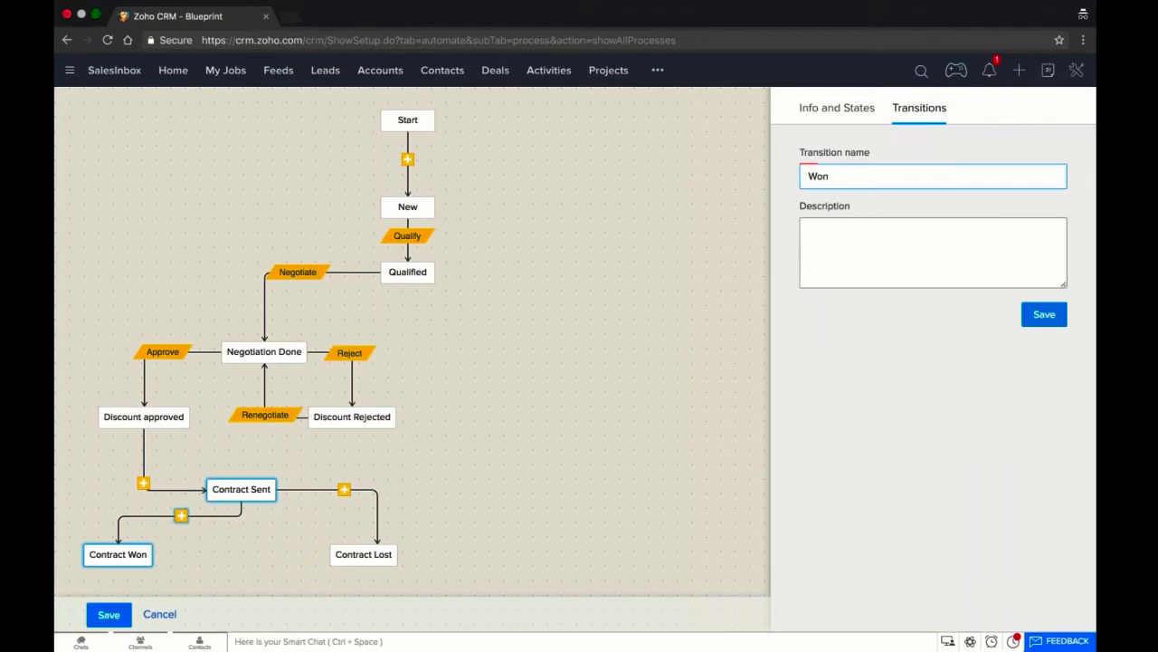
{"action": "left_click", "coordinate": [1041, 316]}
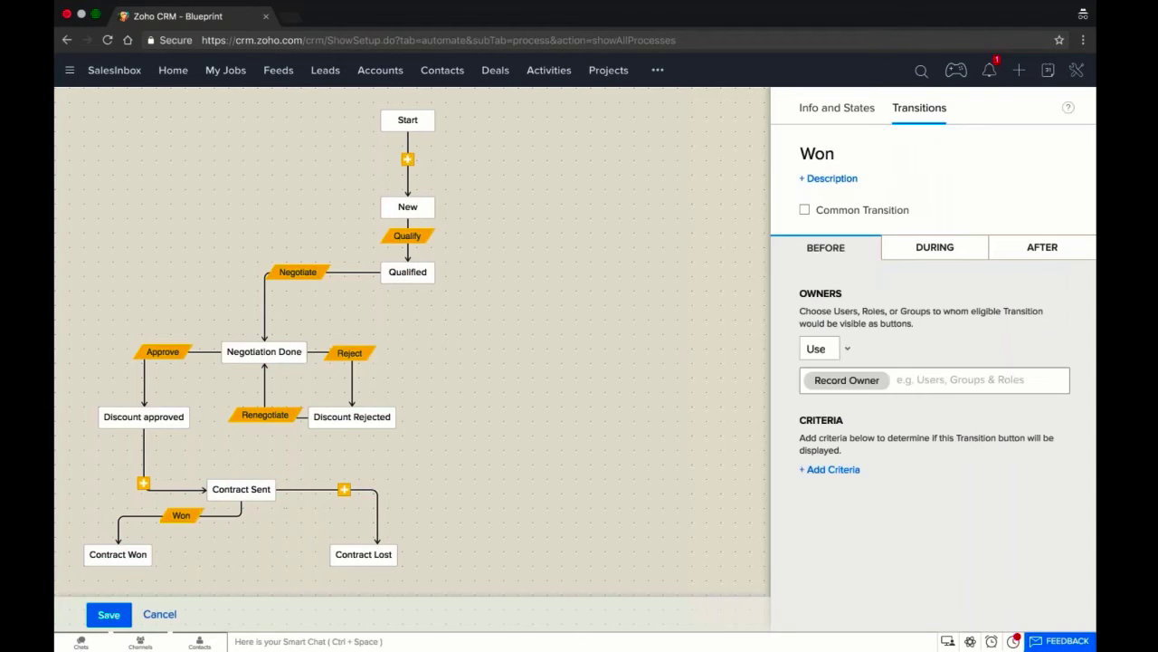
- Name the transition between Contract Sent and Contract Lost "Lost", save it, and make it a common transition
{"action": "left_click", "coordinate": [343, 490]}
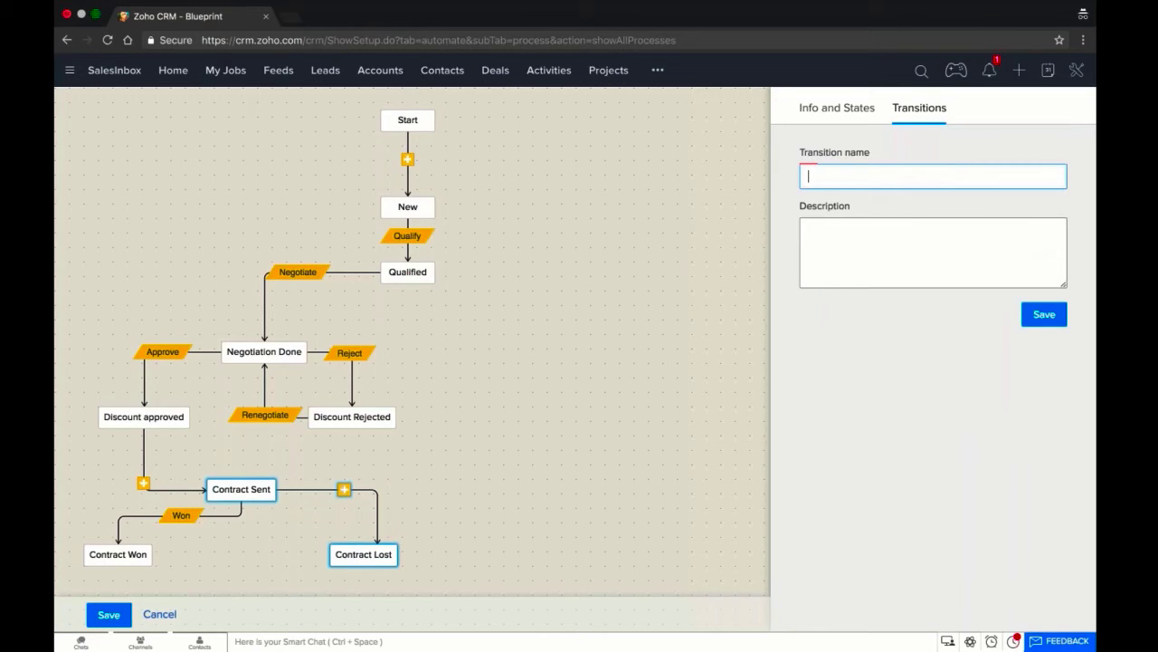
{"action": "type", "text": "Lost"}
{"action": "left_click", "coordinate": [1046, 315]}
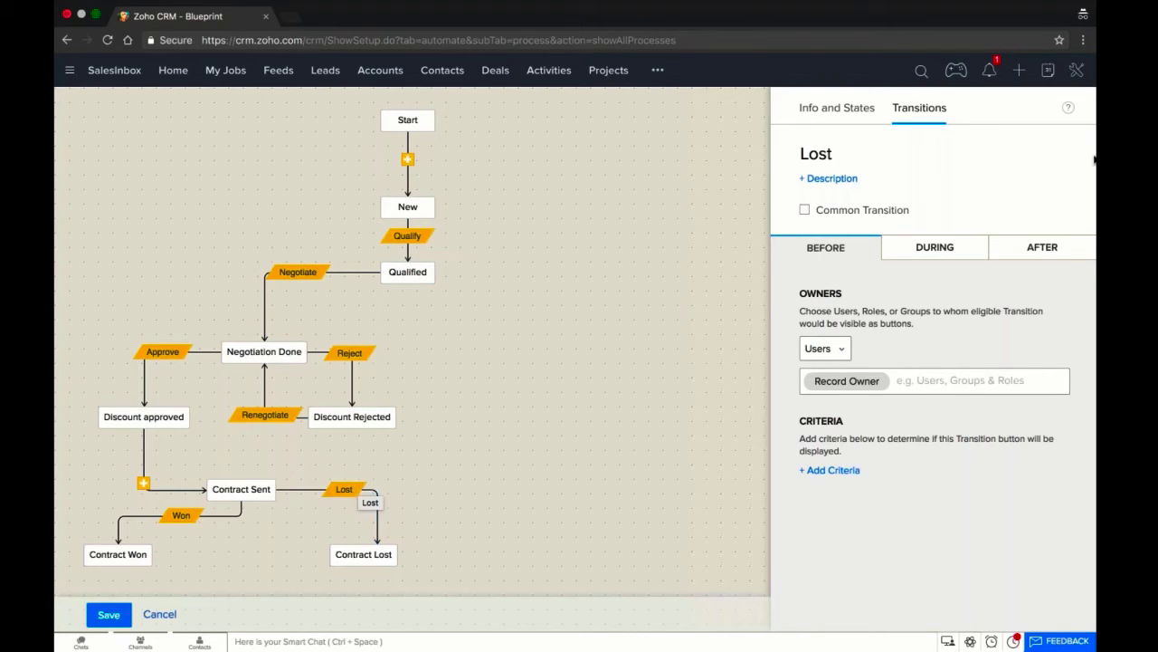
{"action": "left_click", "coordinate": [804, 211]}
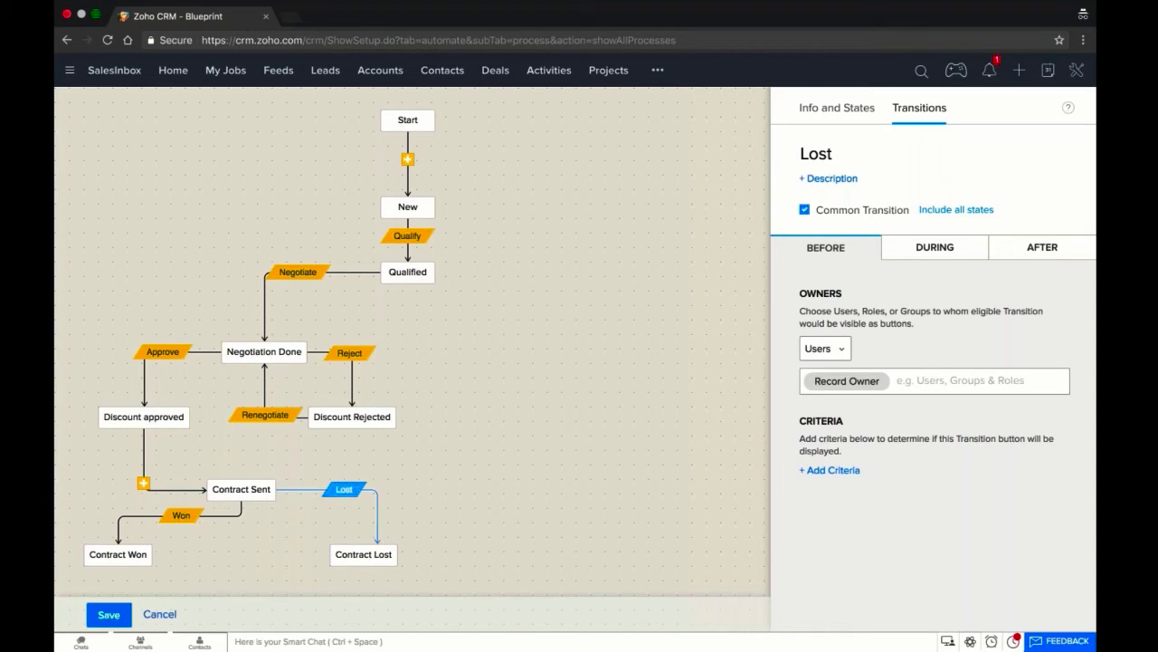
{"action": "mouse_move", "coordinate": [862, 221]}
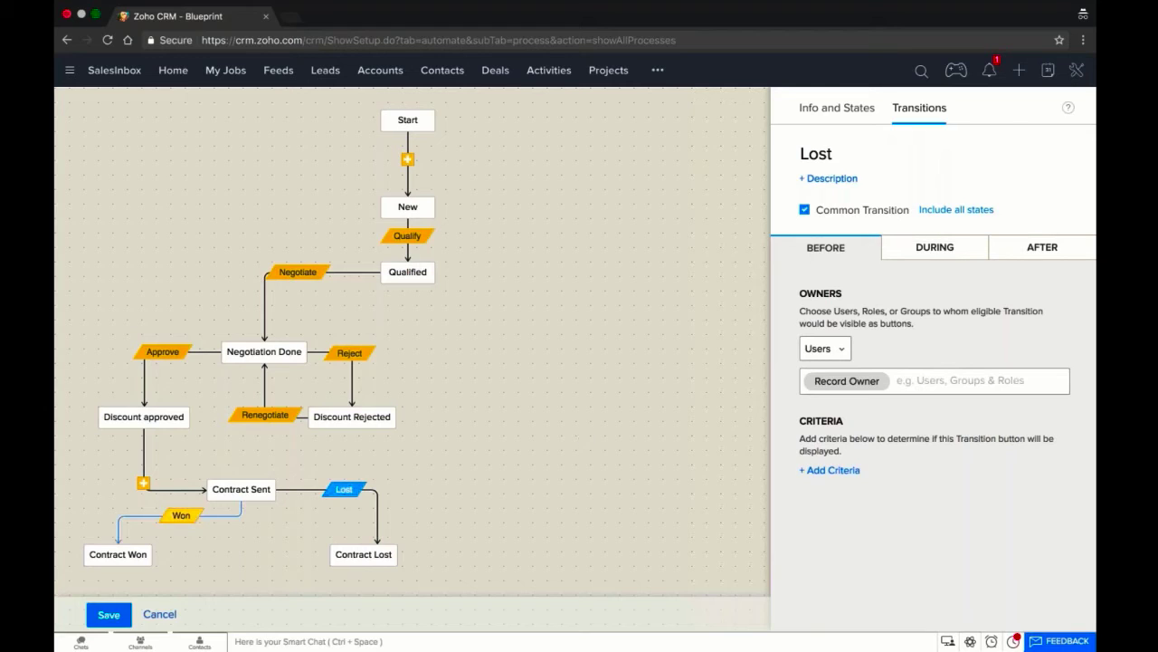
{"action": "left_click", "coordinate": [181, 515]}
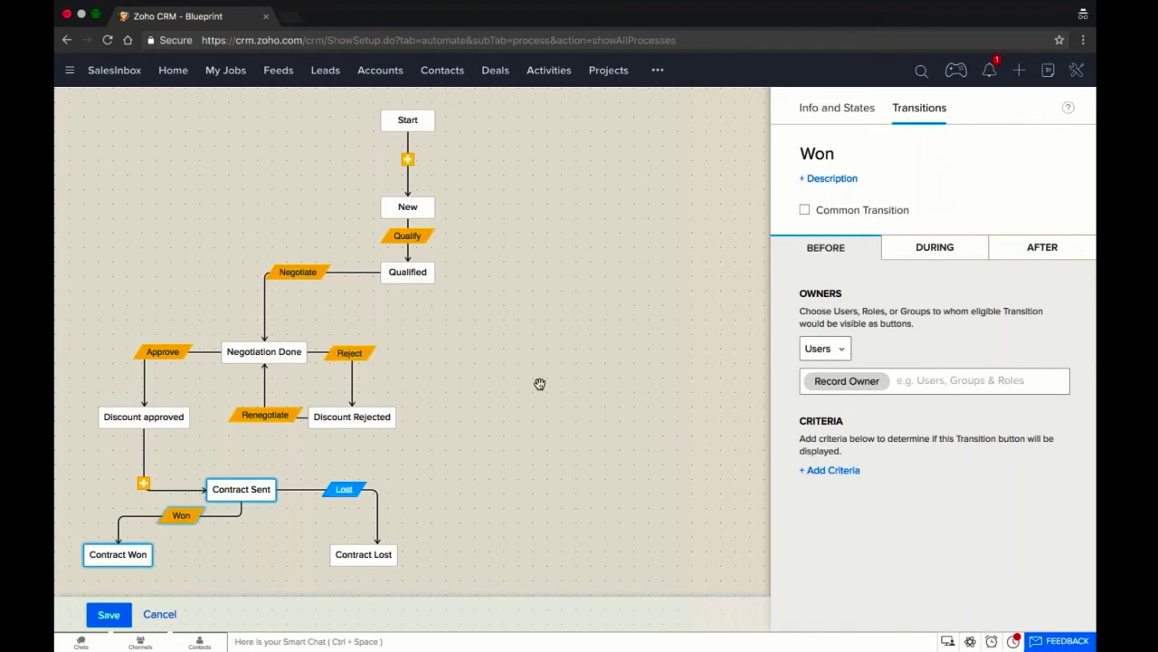
{"action": "left_click", "coordinate": [1055, 251]}
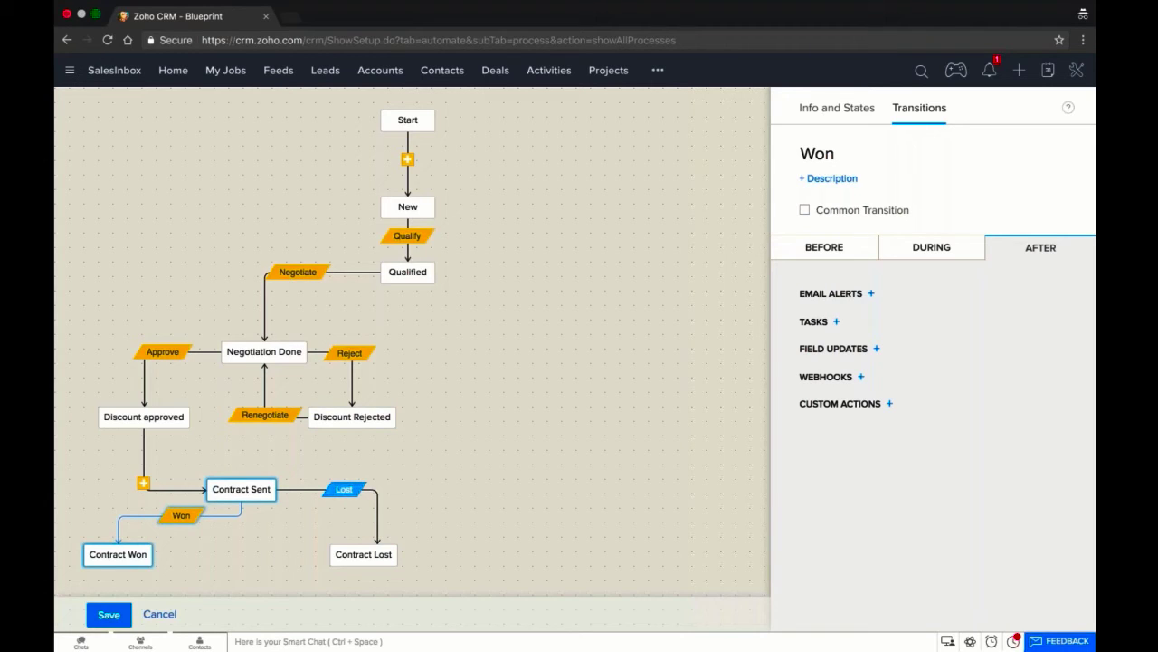
- Name the transition between Discount approved and Contract Sent "Send Contract" and save it
{"action": "left_click", "coordinate": [143, 483]}
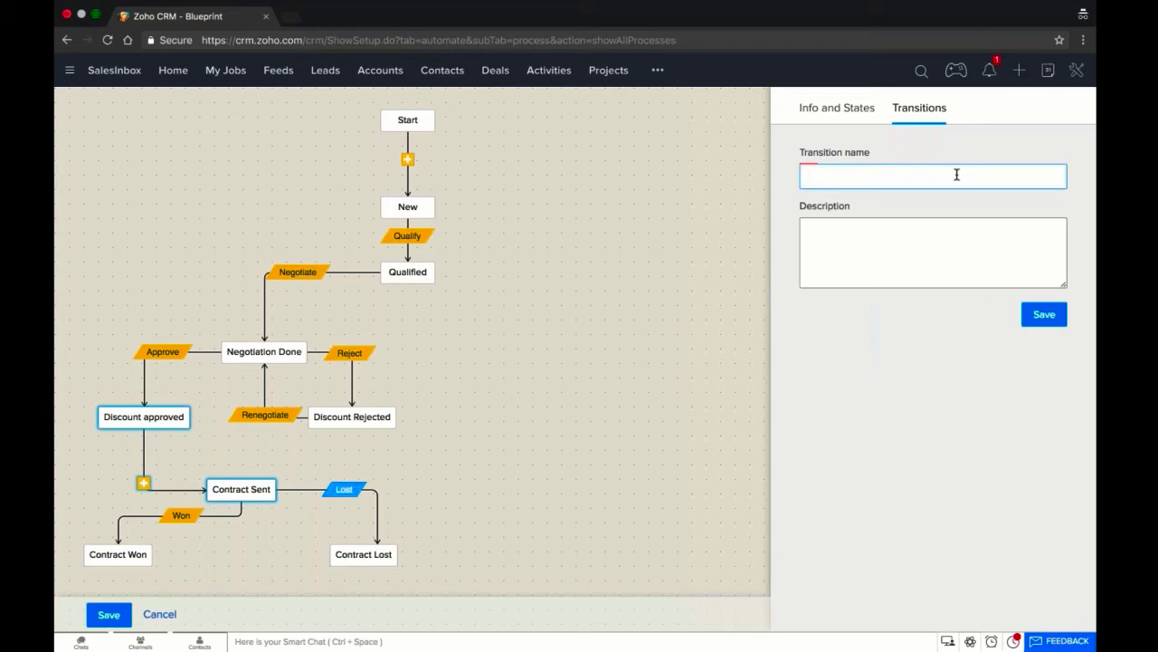
{"action": "type", "text": "Send Contract"}
{"action": "left_click", "coordinate": [1043, 317]}
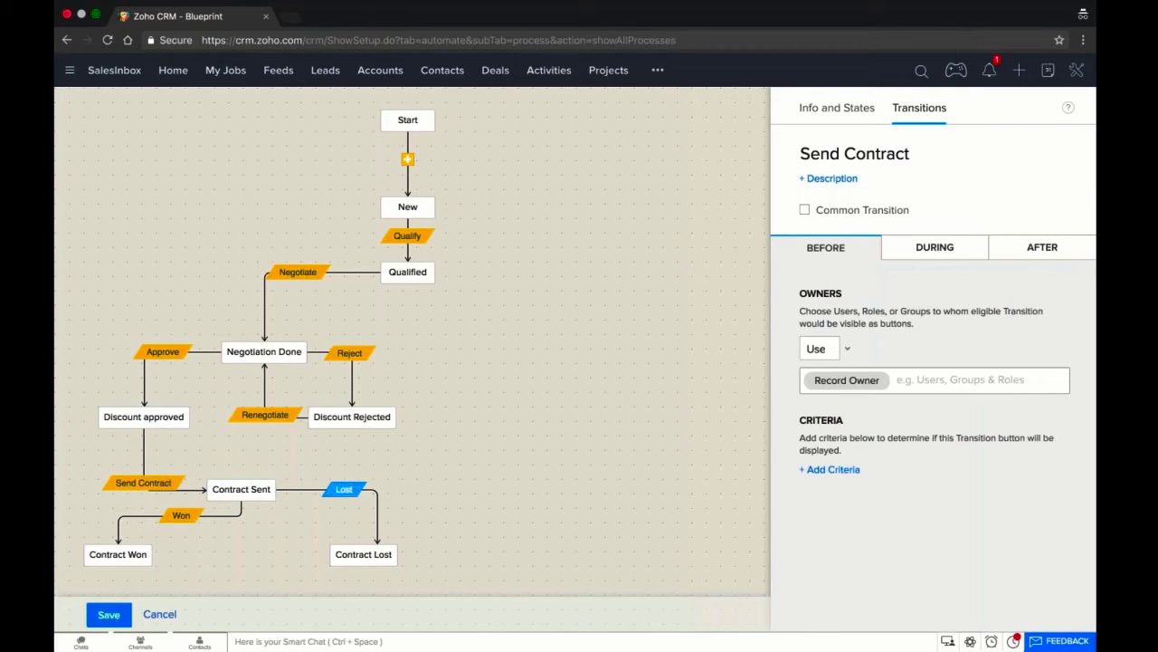
- Start an email alert to run after Send Contract, with Deal Owner and Deal Owner's Manager as recipients
{"action": "left_click", "coordinate": [1055, 248]}
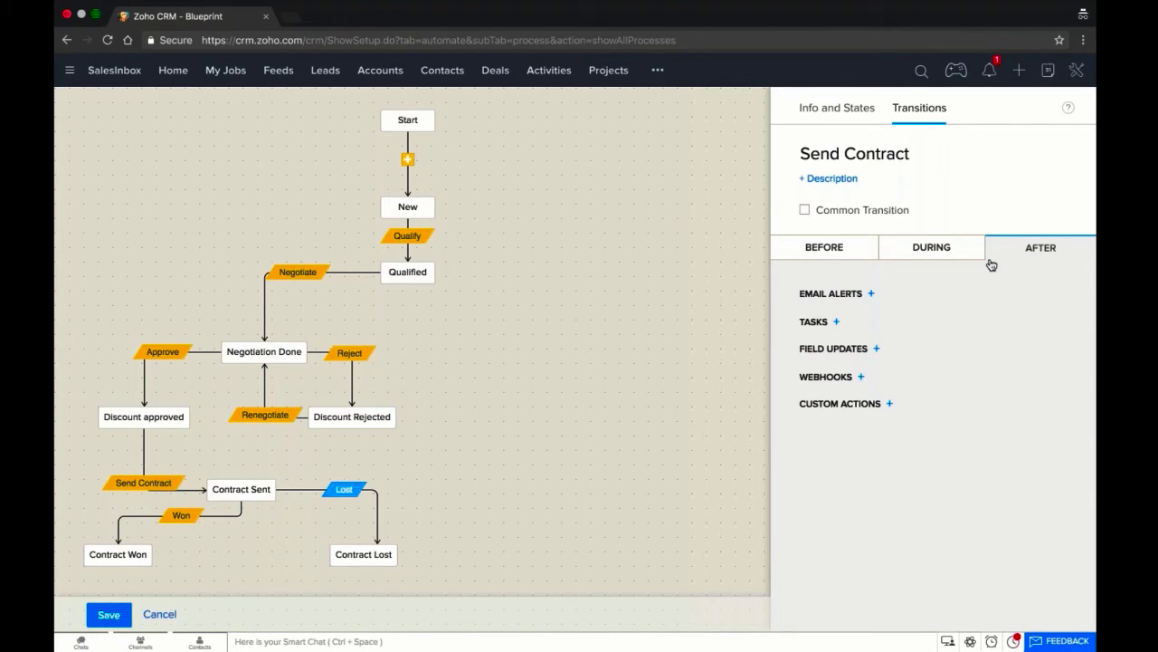
{"action": "left_click", "coordinate": [872, 295]}
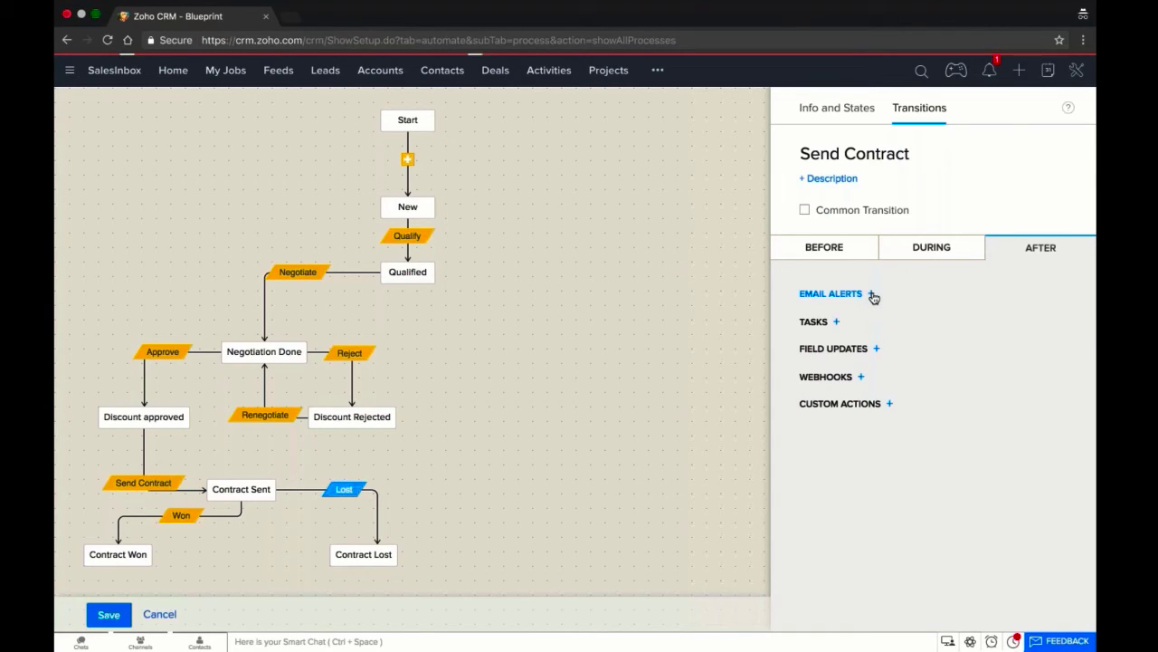
{"action": "mouse_move", "coordinate": [856, 297]}
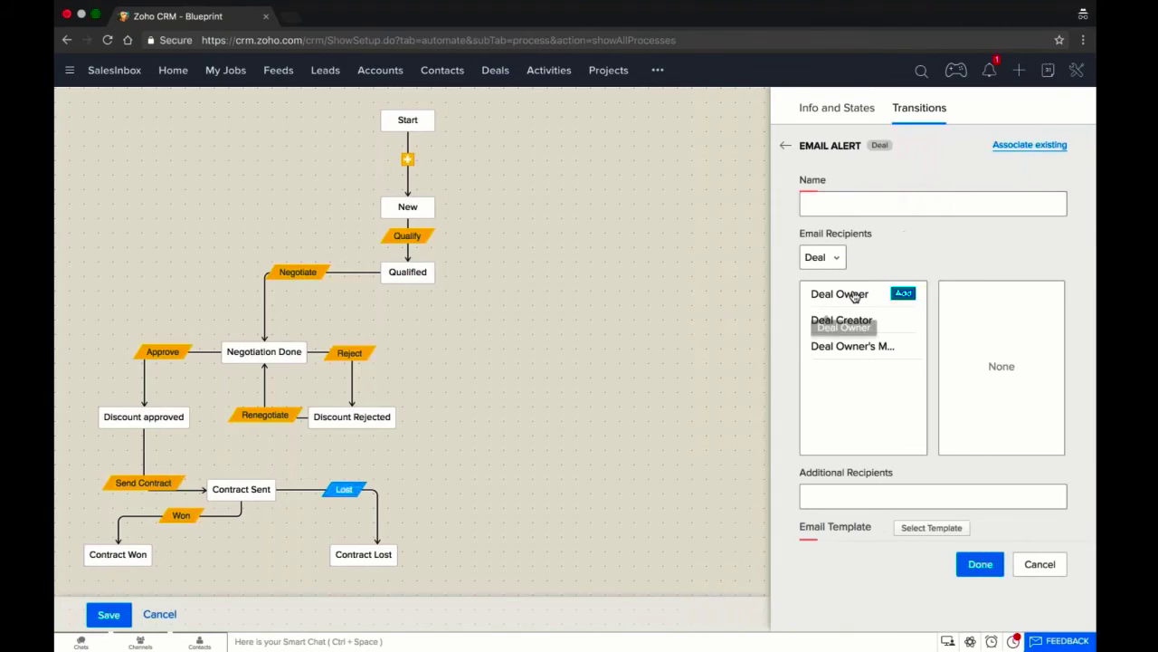
{"action": "left_click", "coordinate": [903, 295]}
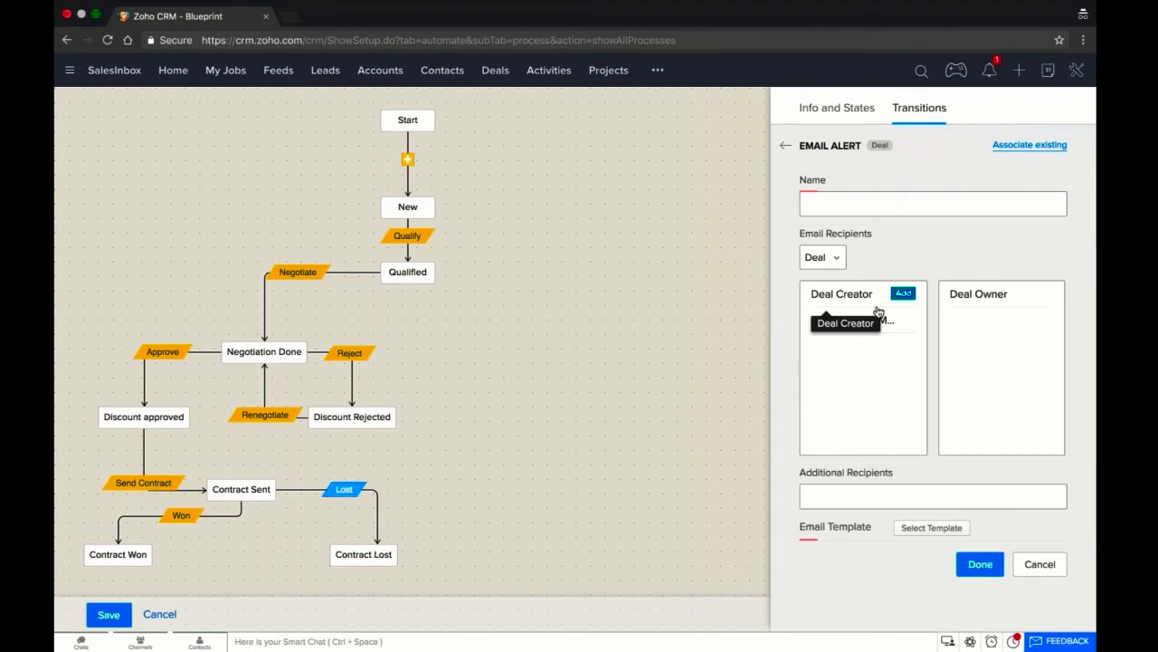
{"action": "left_click", "coordinate": [903, 320]}
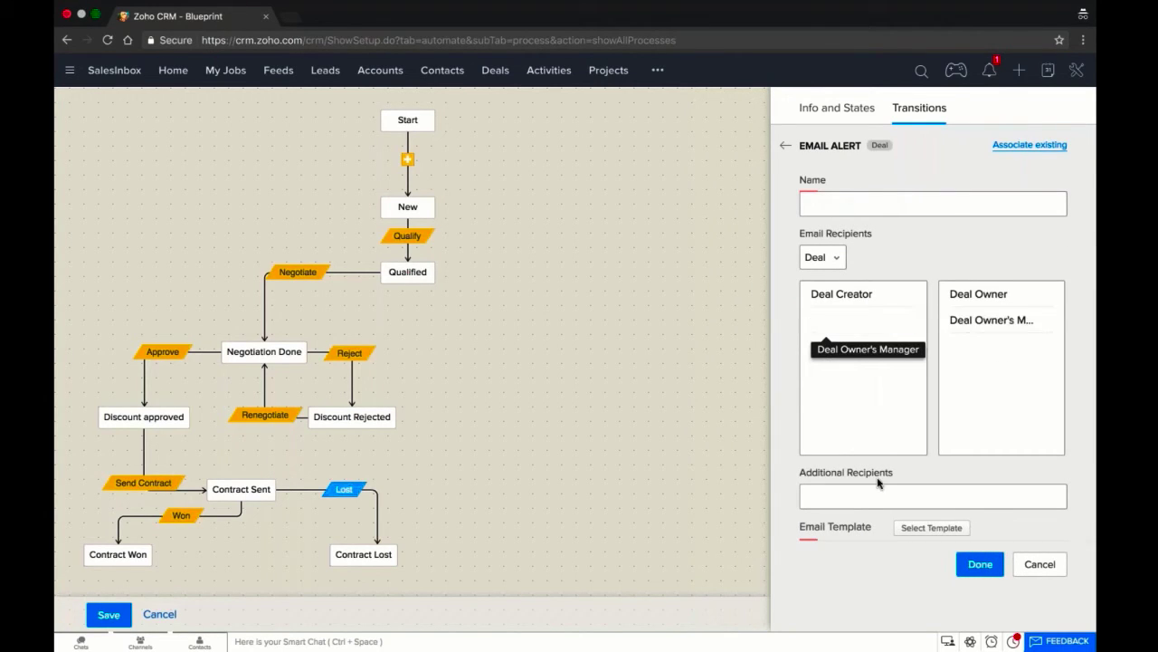
- Assign the "Contract signing" template to the email alert, name the alert "Email for Contract" and confirm it
{"action": "left_click", "coordinate": [927, 528]}
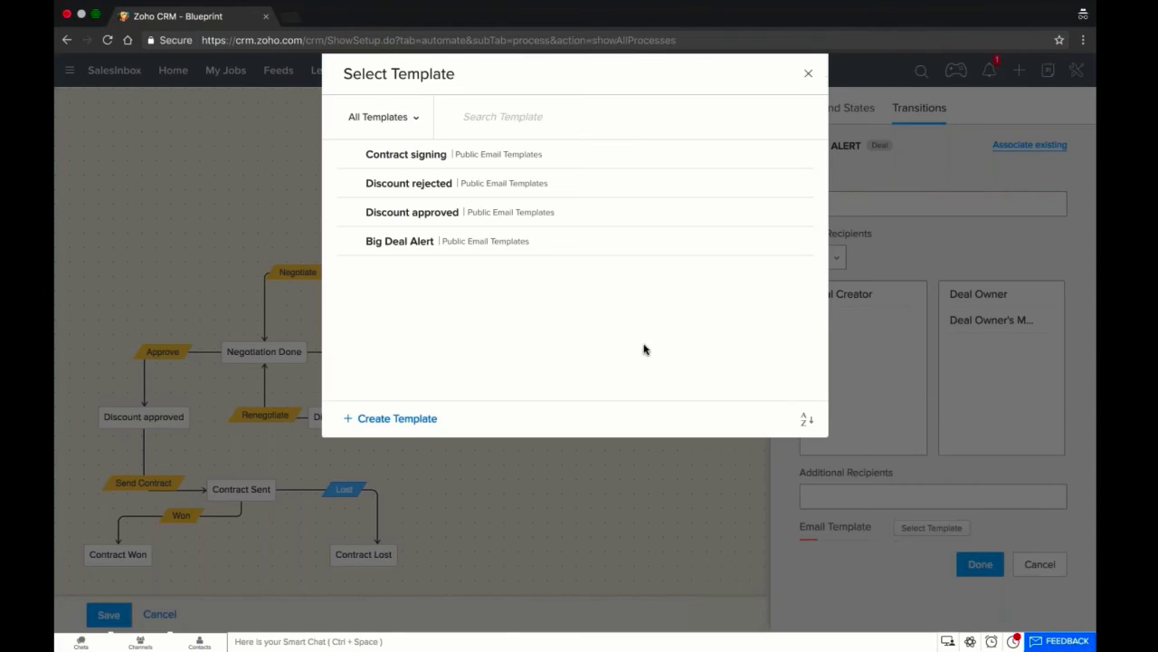
{"action": "left_click", "coordinate": [480, 154]}
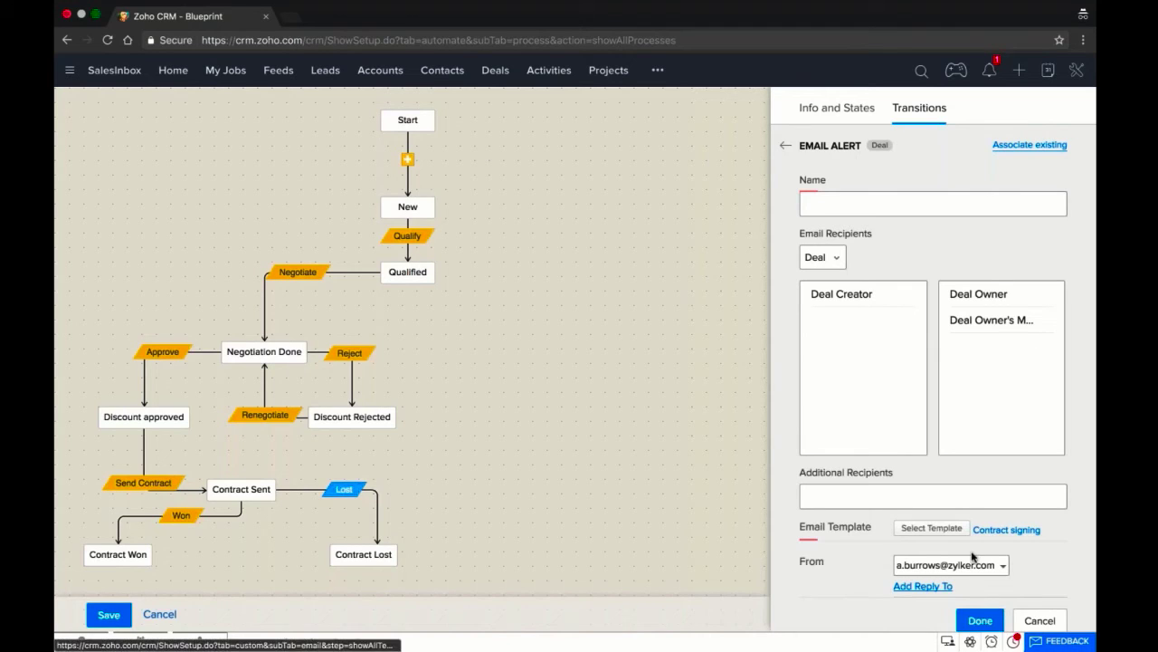
{"action": "left_click", "coordinate": [985, 621]}
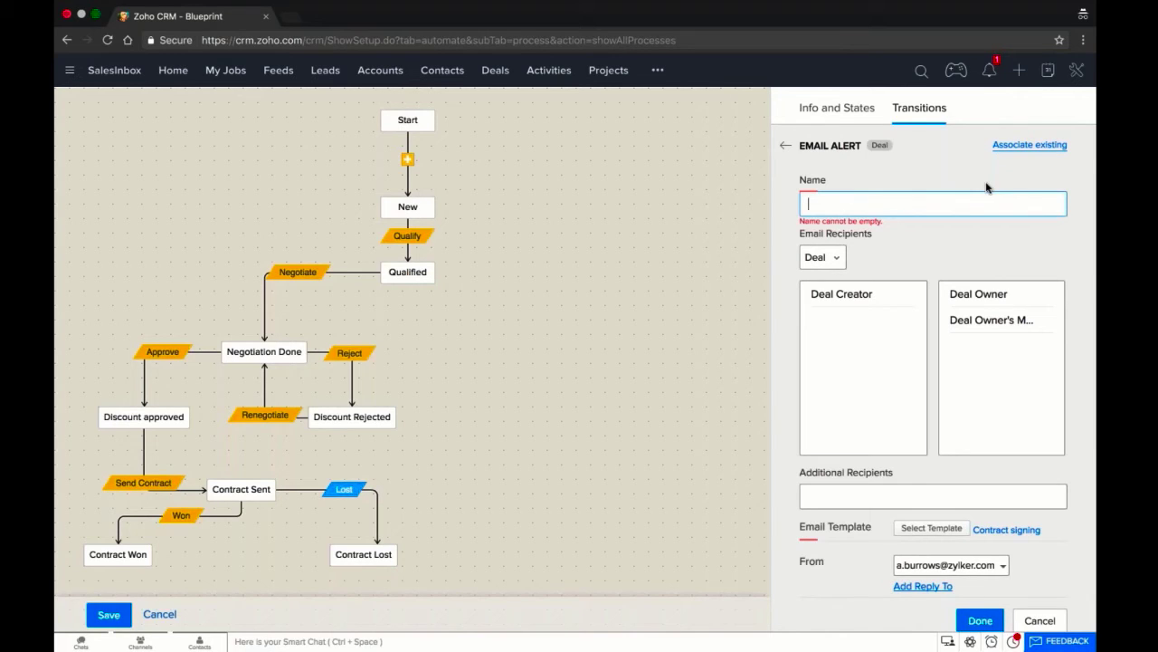
{"action": "type", "text": "Emal"}
{"action": "type", "text": "l for C"}
{"action": "type", "text": "ontract"}
{"action": "left_click", "coordinate": [975, 621]}
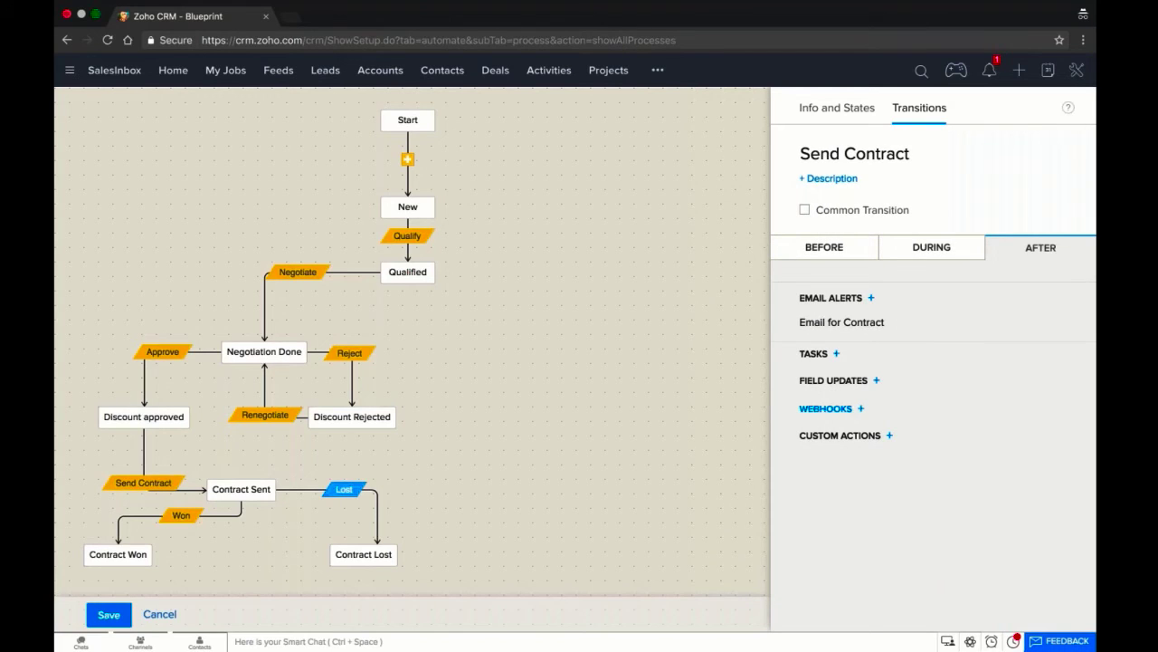
- Make notes mandatory during the Send Contract transition and add the Contract From field
{"action": "mouse_move", "coordinate": [867, 328]}
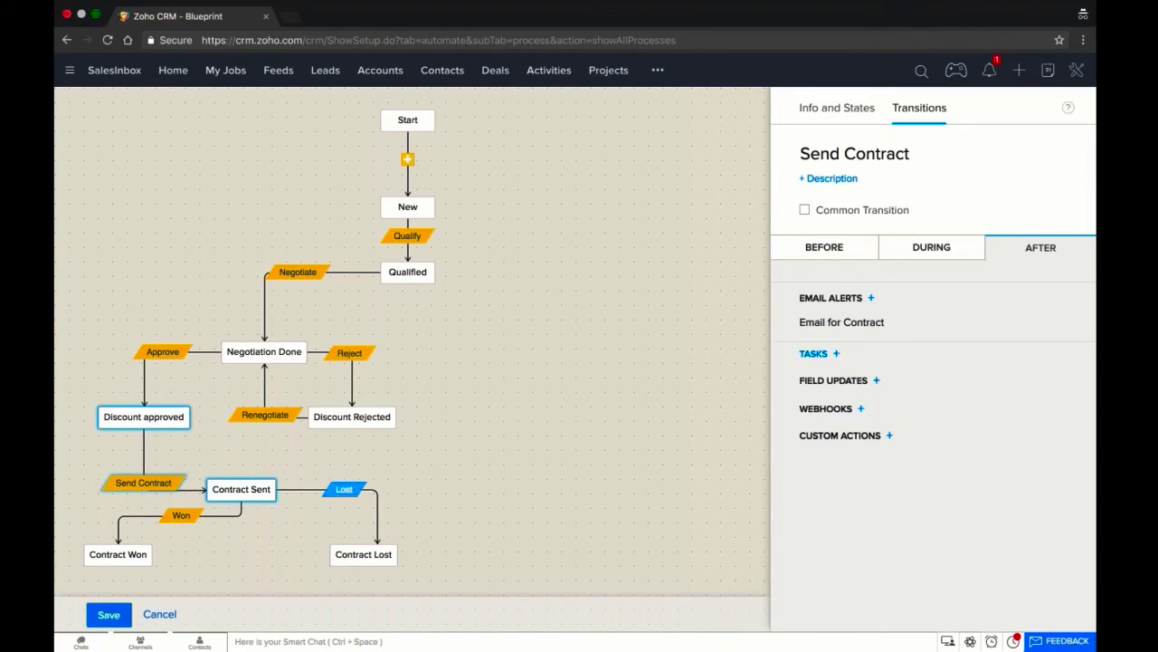
{"action": "left_click", "coordinate": [912, 246]}
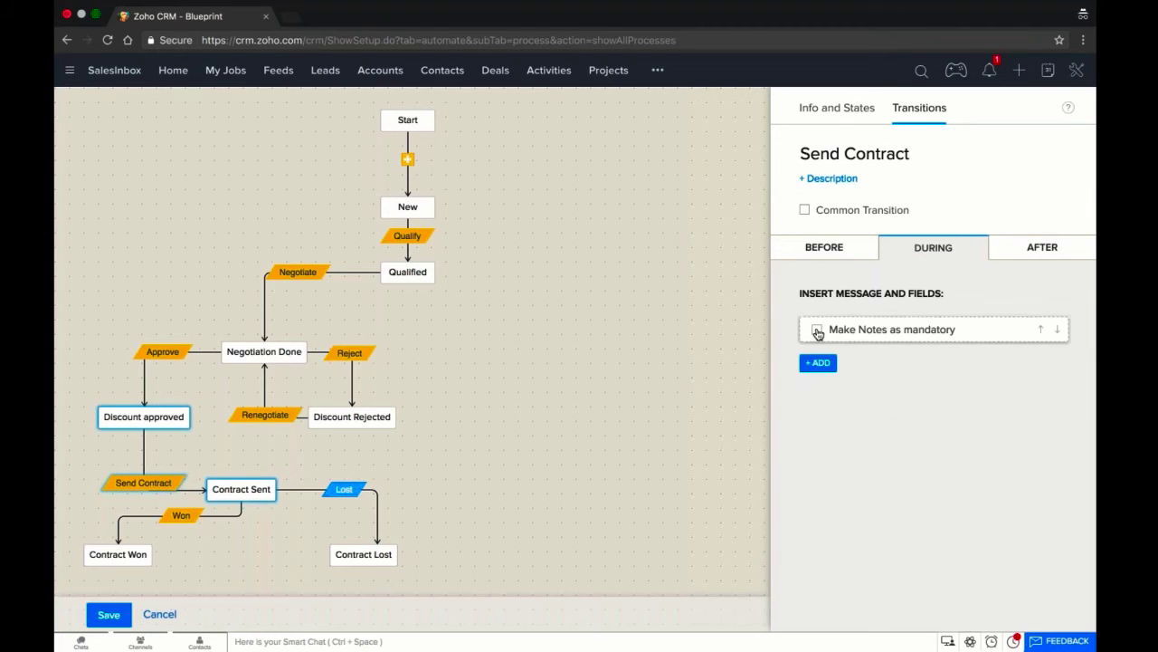
{"action": "left_click", "coordinate": [817, 330]}
{"action": "left_click", "coordinate": [819, 363]}
{"action": "left_click", "coordinate": [846, 438]}
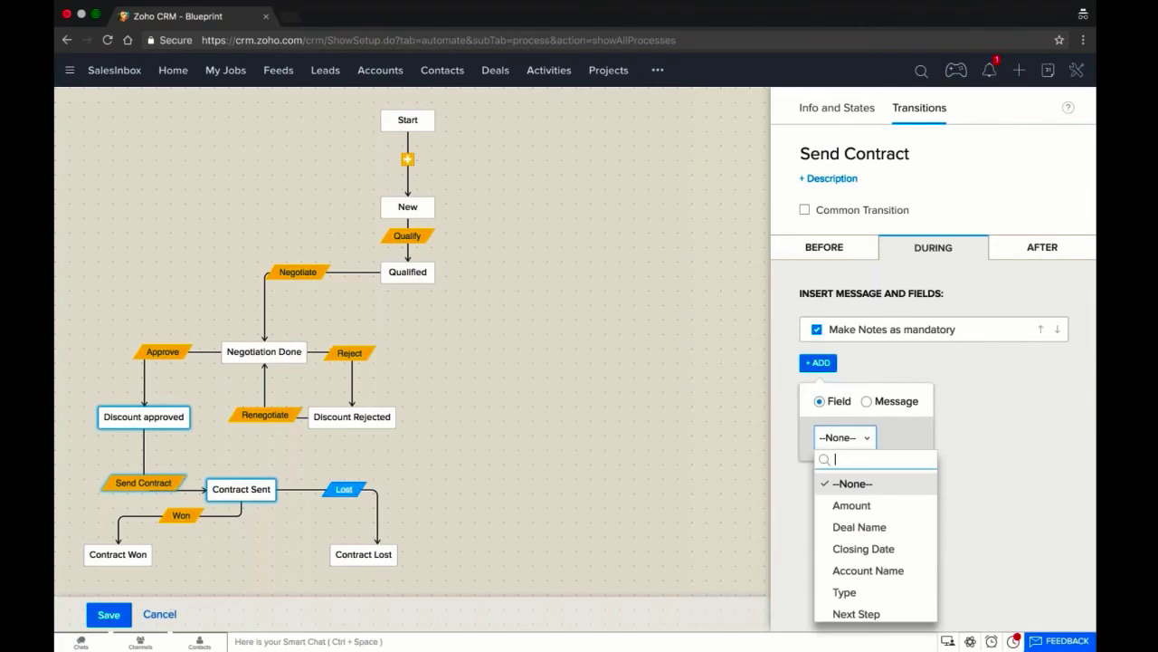
{"action": "scroll", "coordinate": [874, 543], "scroll_direction": "down", "scroll_amount": 3}
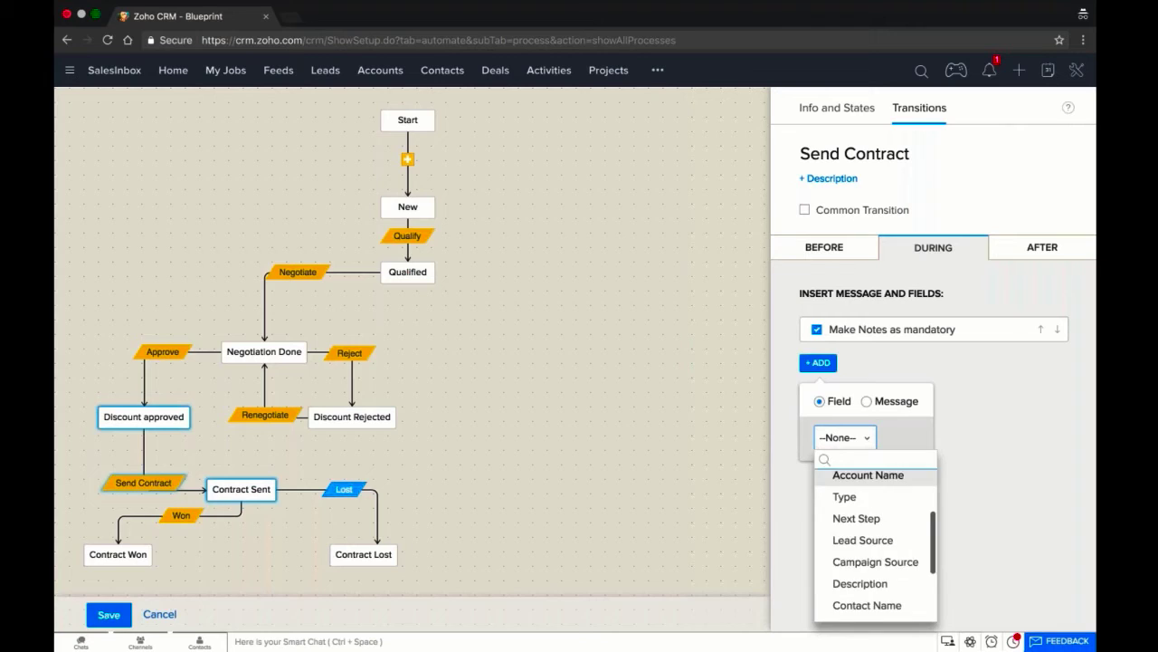
{"action": "scroll", "coordinate": [873, 552], "scroll_direction": "down", "scroll_amount": 2}
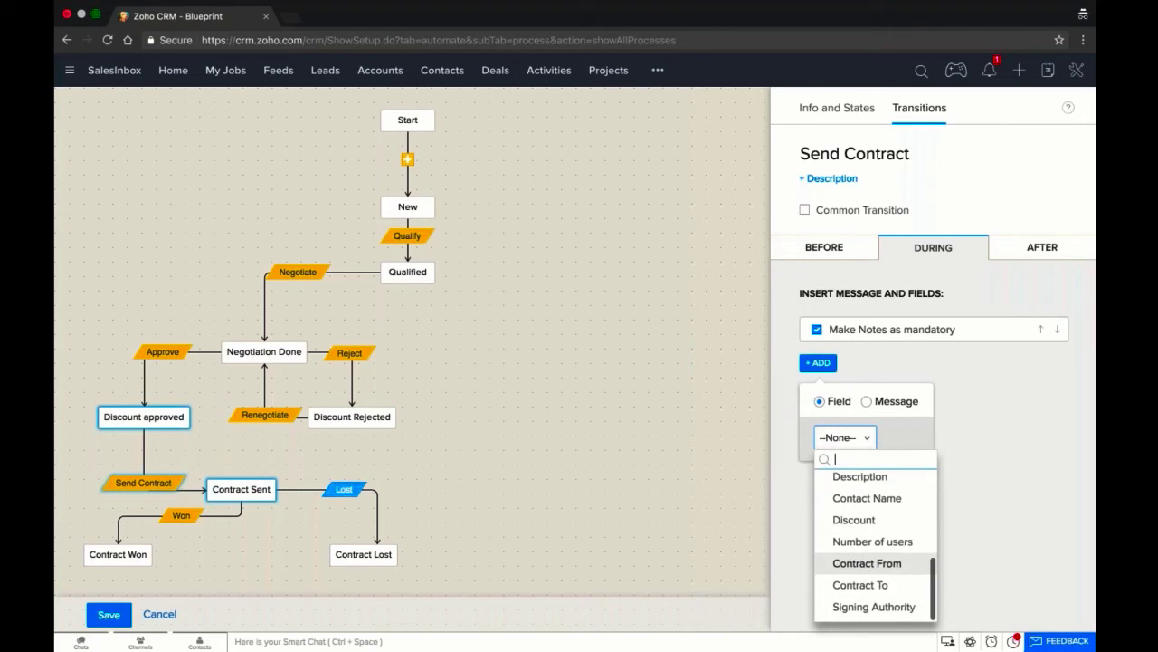
{"action": "left_click", "coordinate": [885, 563]}
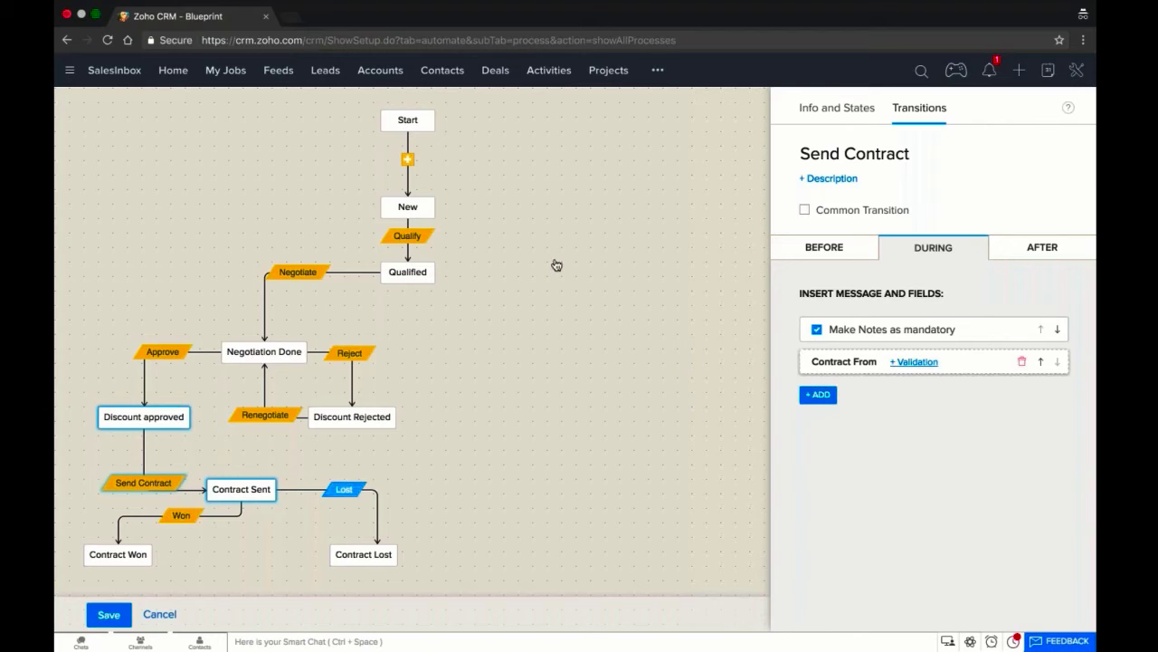
- Set a validation on Send Contract's Contract From field requiring Due in Days >= 7
{"action": "left_click", "coordinate": [914, 361]}
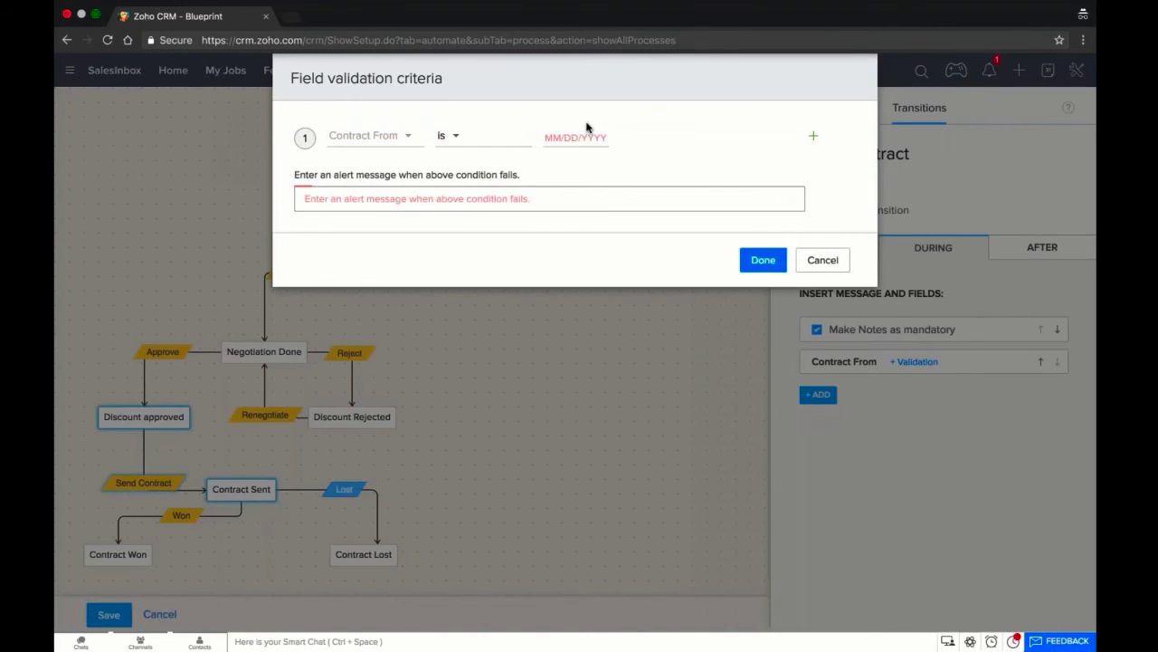
{"action": "left_click", "coordinate": [446, 137]}
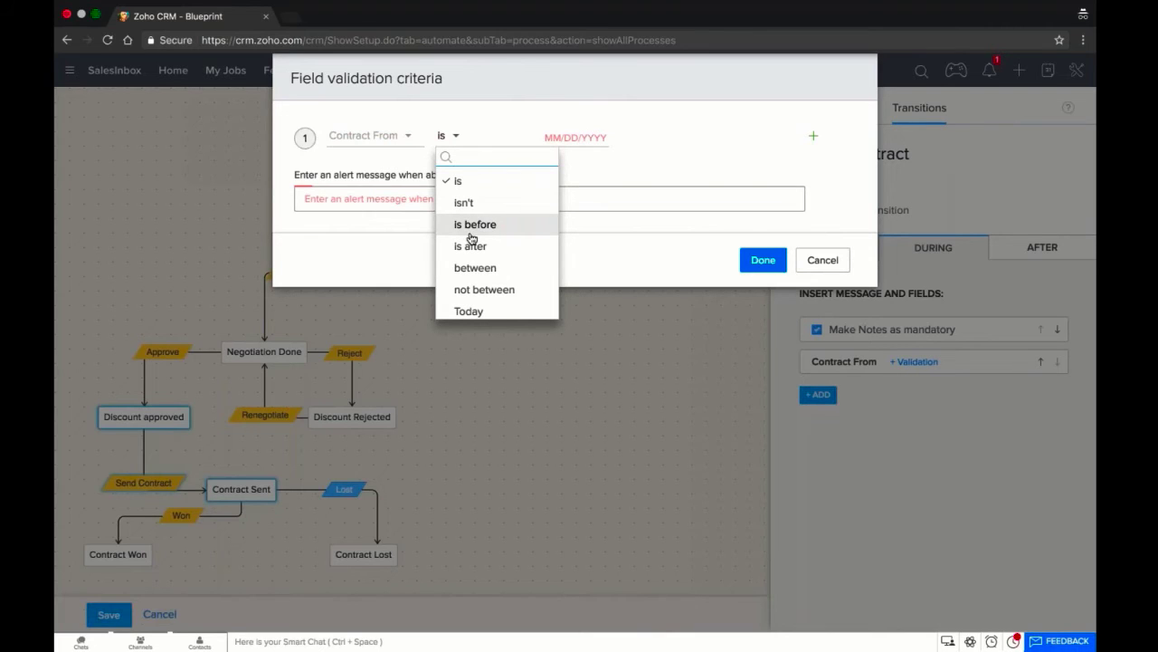
{"action": "scroll", "coordinate": [497, 290], "scroll_direction": "down", "scroll_amount": 5}
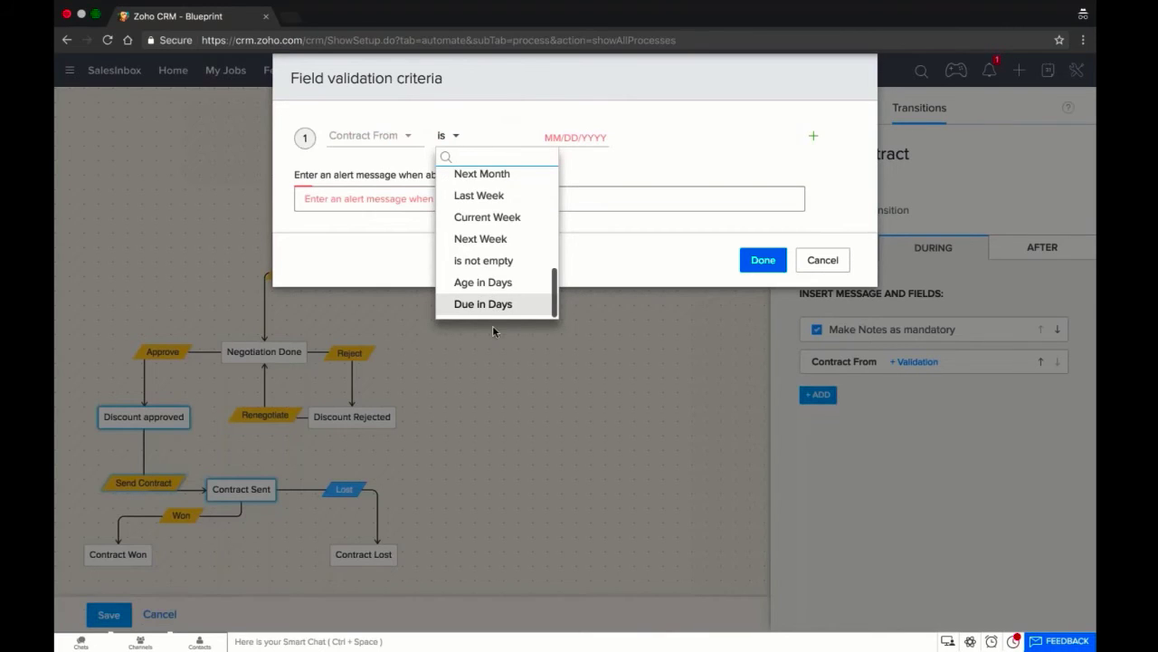
{"action": "left_click", "coordinate": [489, 304]}
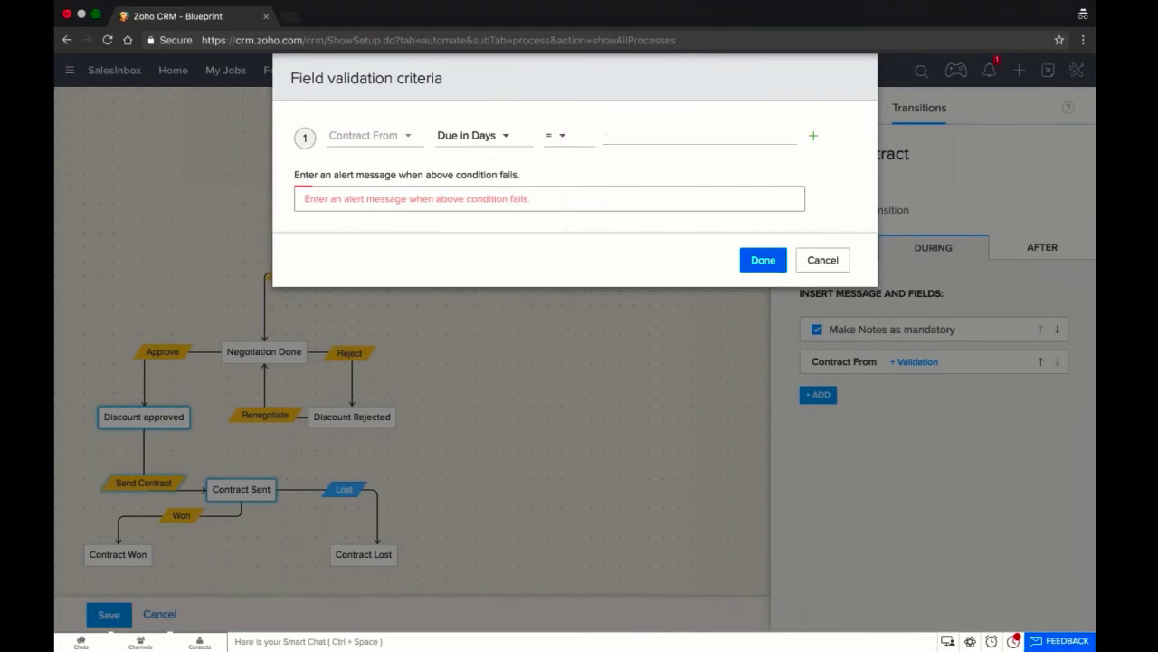
{"action": "left_click", "coordinate": [556, 137]}
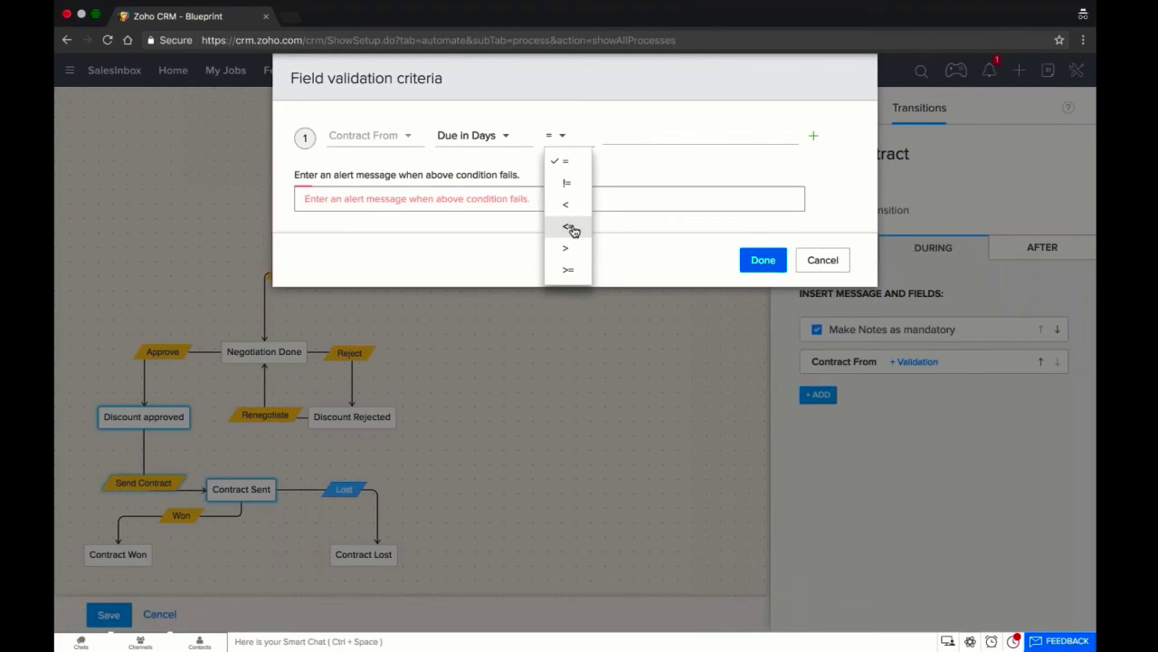
{"action": "left_click", "coordinate": [571, 228]}
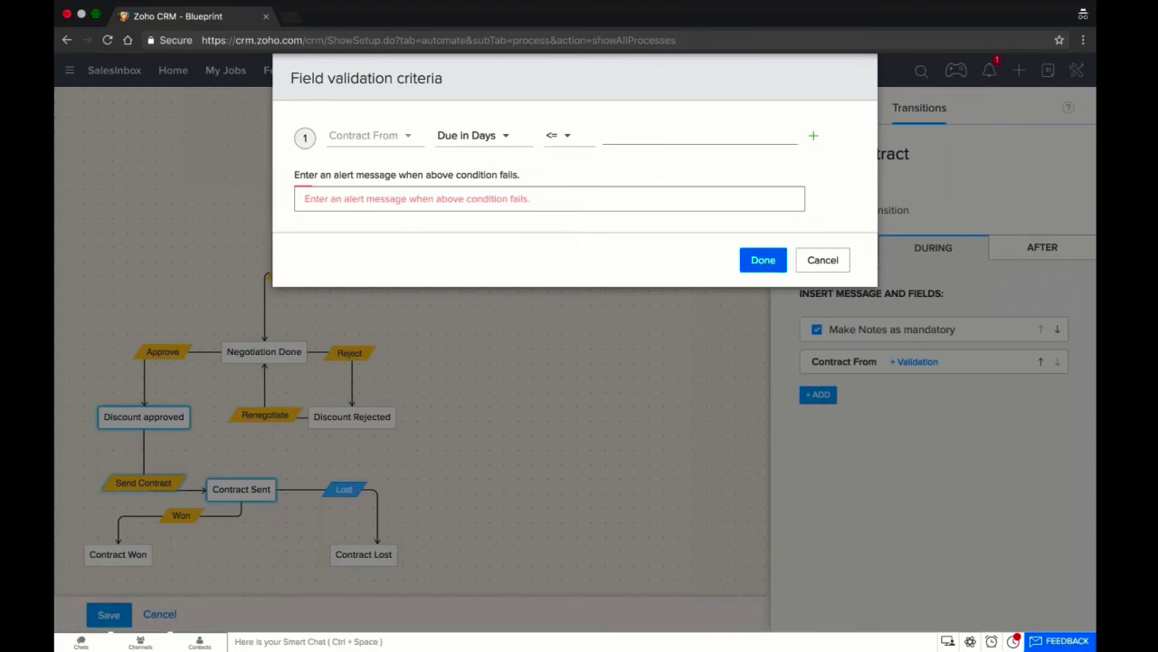
{"action": "left_click", "coordinate": [563, 136]}
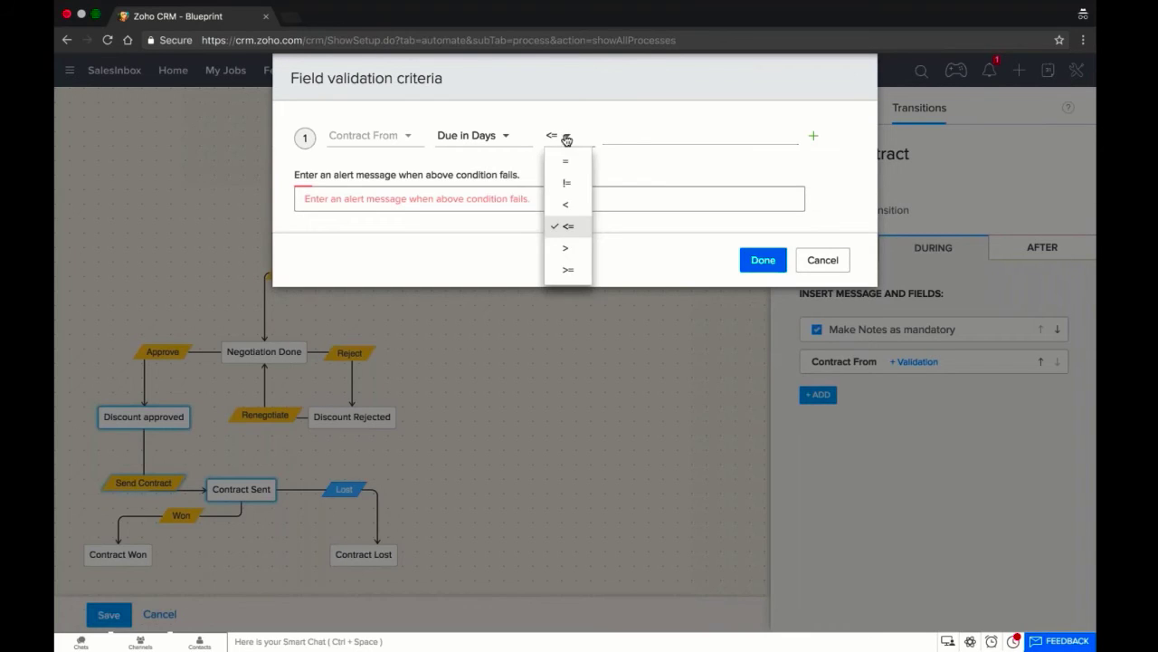
{"action": "left_click", "coordinate": [568, 269]}
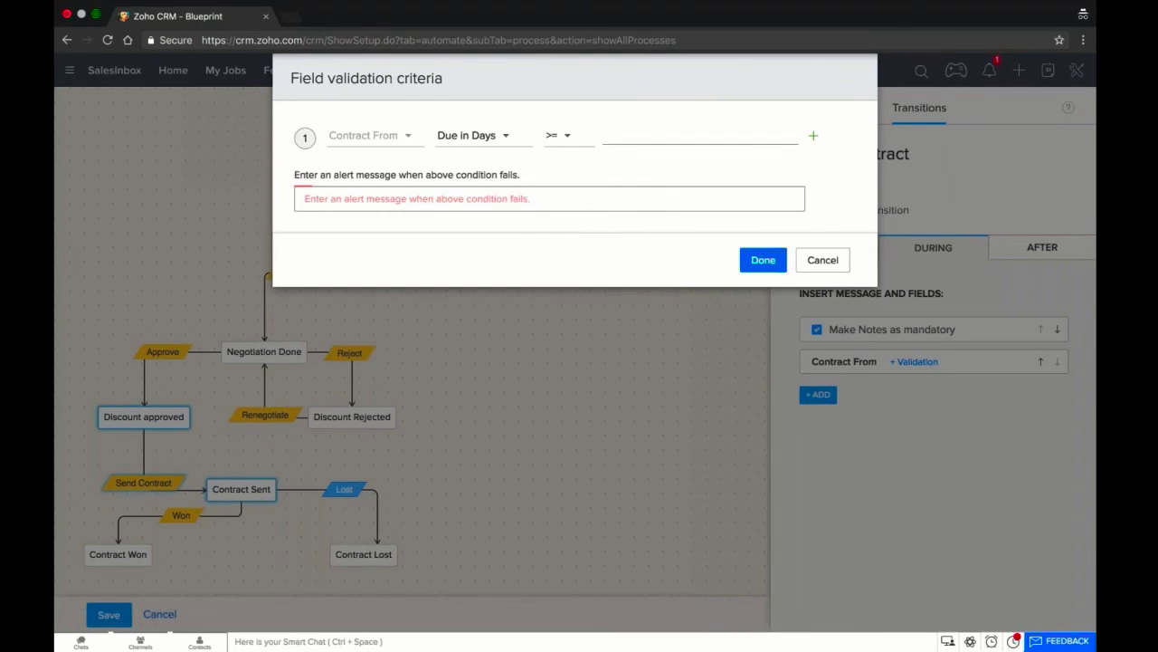
{"action": "type", "text": "7"}
- Enter the alert message "Contract should begin after 7 days." and confirm the Contract From validation
{"action": "left_click", "coordinate": [626, 193]}
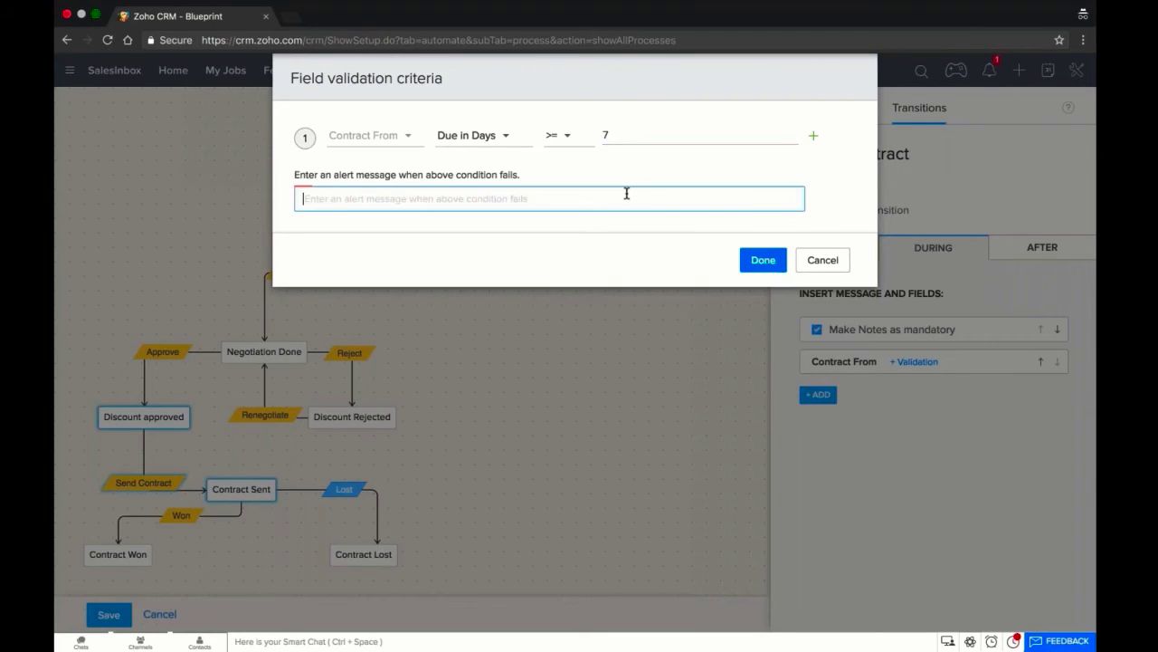
{"action": "type", "text": "Cr"}
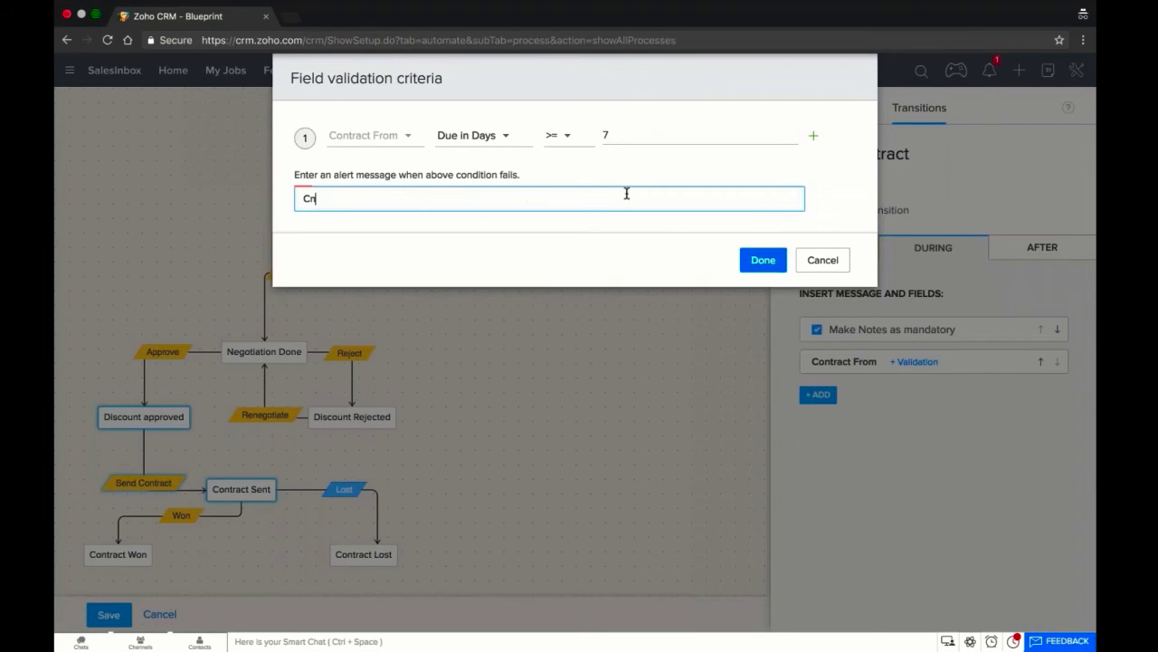
{"action": "type", "text": "ntract should begin after"}
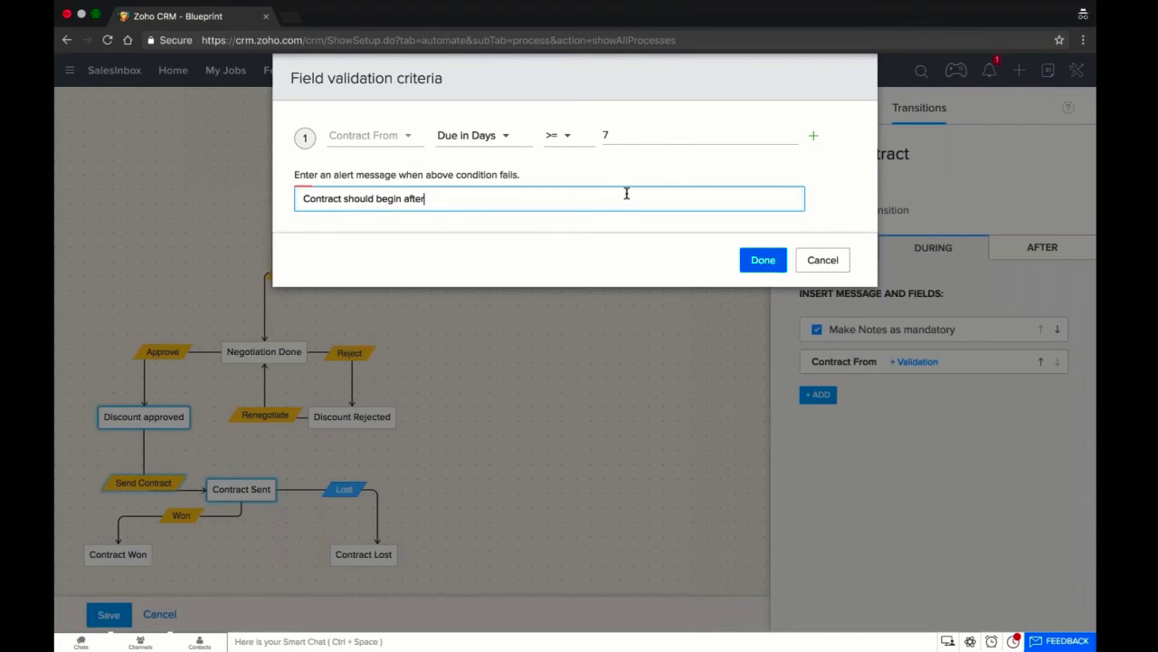
{"action": "type", "text": " 7 days."}
{"action": "left_click", "coordinate": [749, 260]}
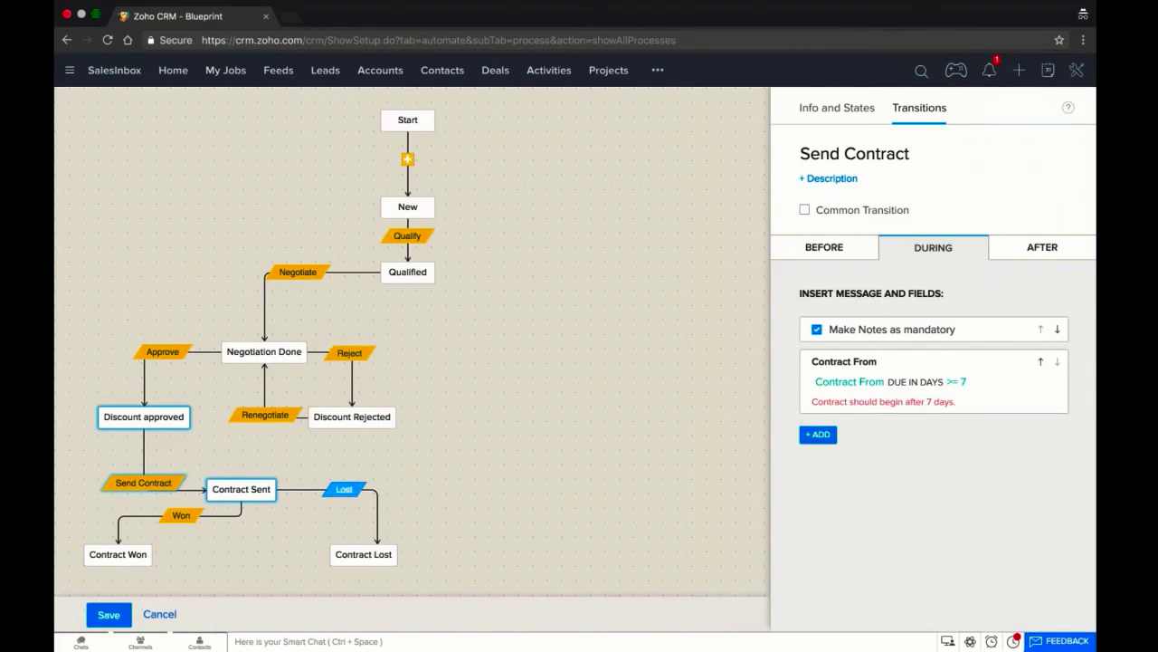
- Add the Contract To field to the During stage of the Send Contract transition
{"action": "left_click", "coordinate": [827, 436]}
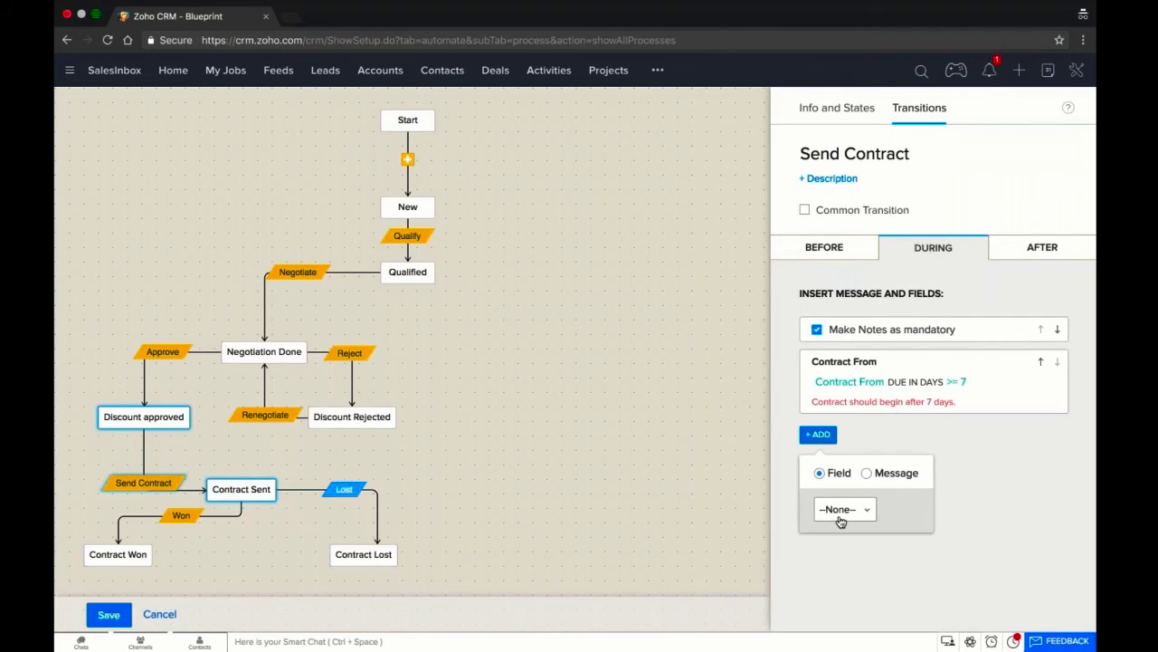
{"action": "left_click", "coordinate": [841, 511]}
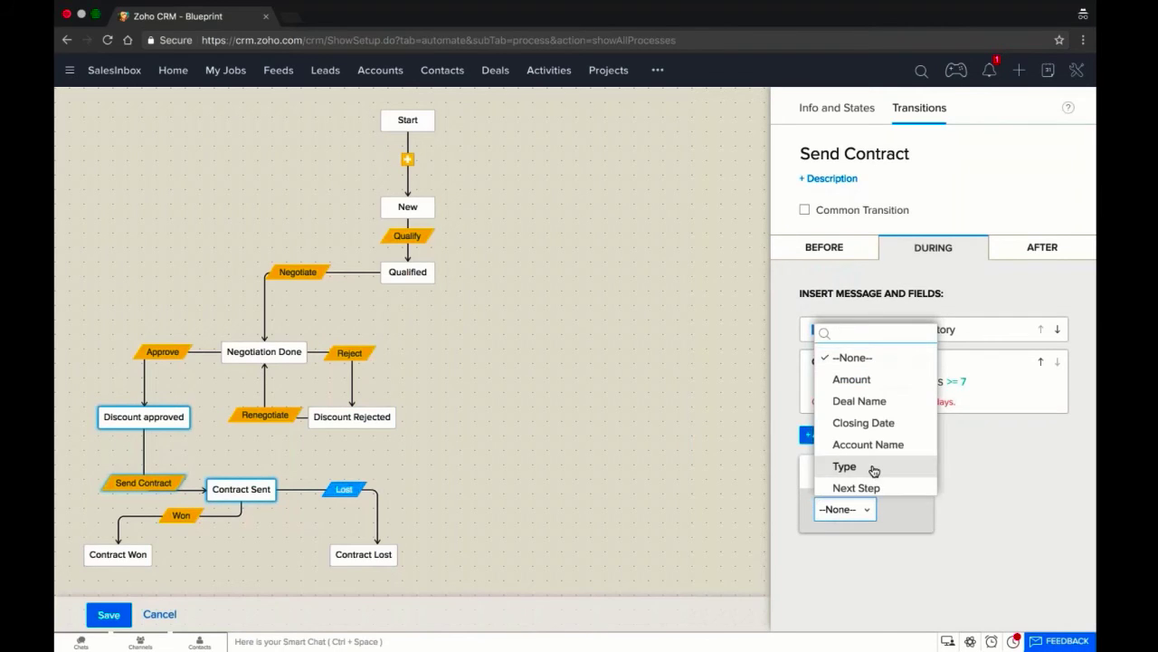
{"action": "scroll", "coordinate": [874, 466], "scroll_direction": "down", "scroll_amount": 5}
{"action": "scroll", "coordinate": [874, 469], "scroll_direction": "down", "scroll_amount": 1}
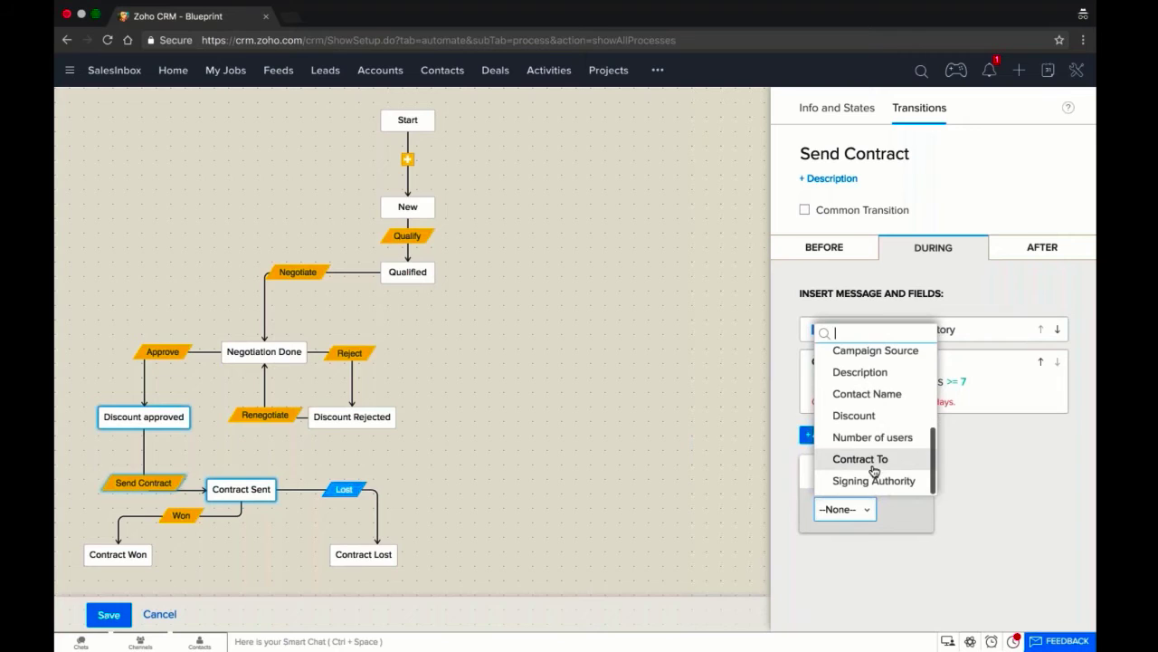
{"action": "left_click", "coordinate": [859, 458]}
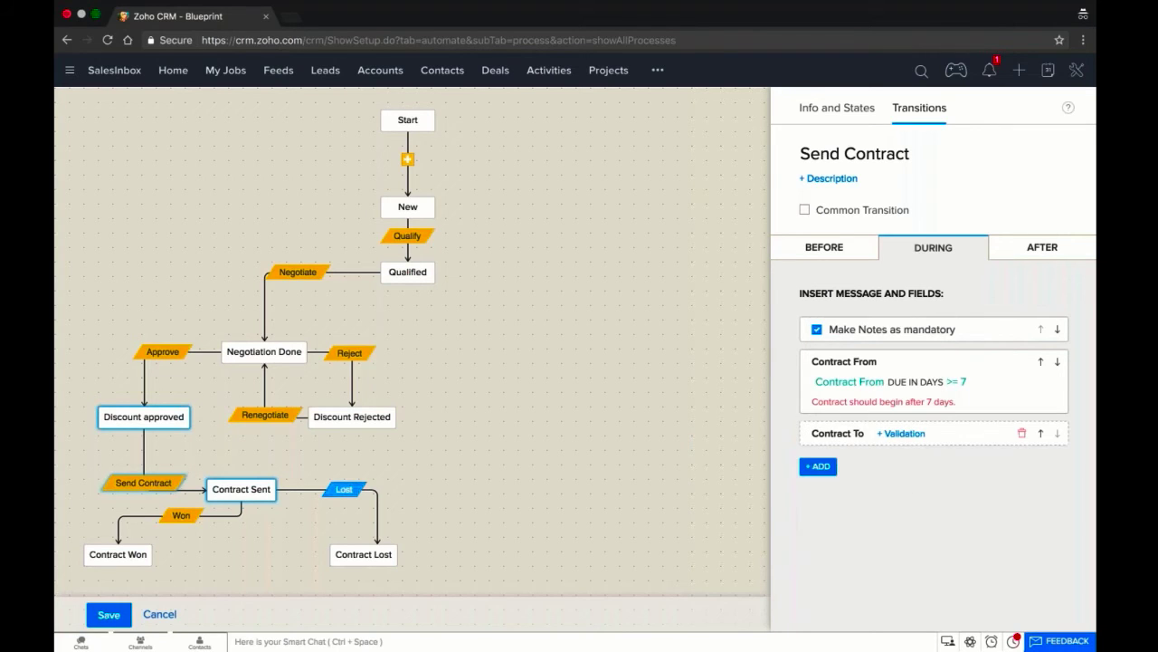
- Set a validation on Send Contract's Contract To field requiring Due in Days <= 366
{"action": "left_click", "coordinate": [901, 433]}
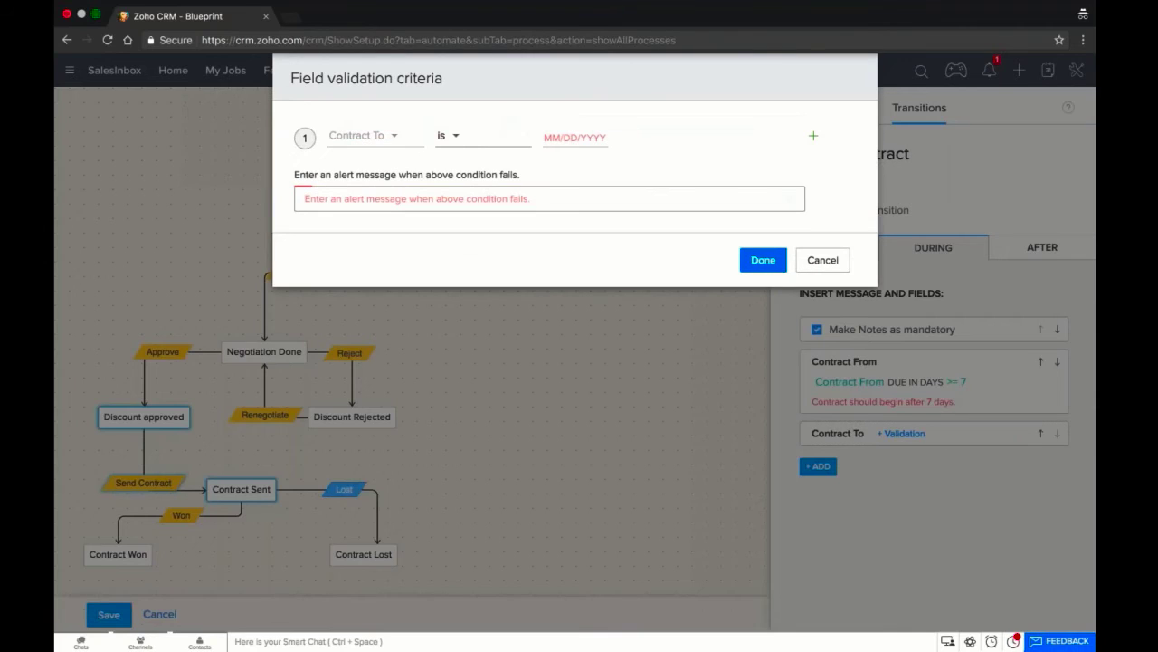
{"action": "left_click", "coordinate": [443, 142]}
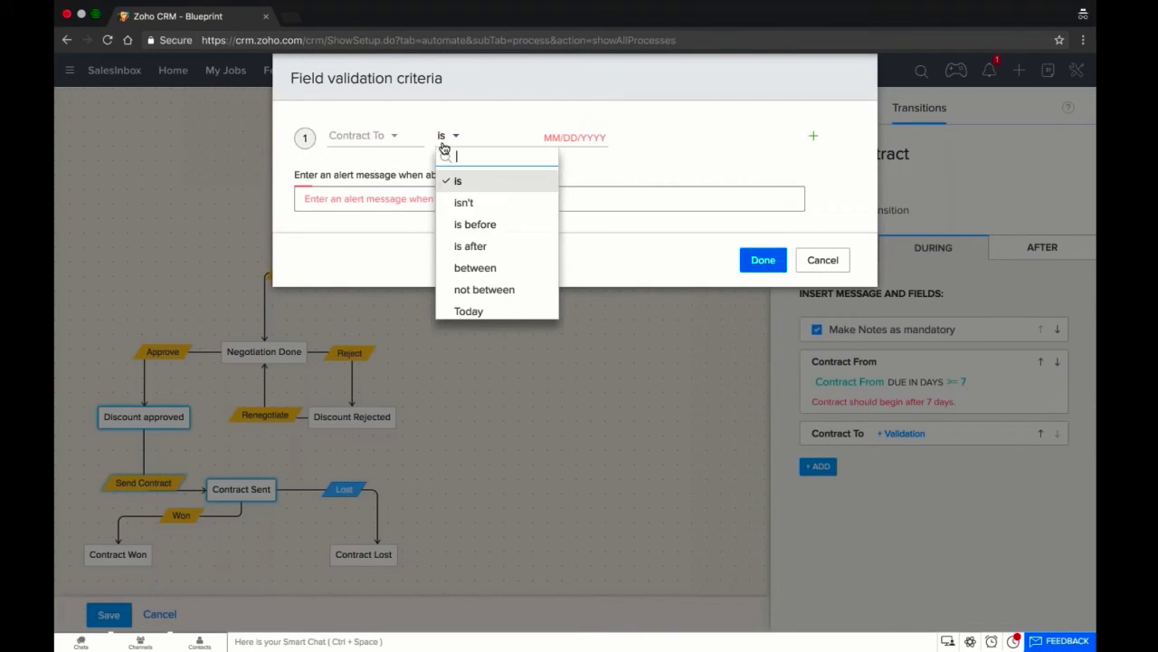
{"action": "scroll", "coordinate": [489, 245], "scroll_direction": "down", "scroll_amount": 10}
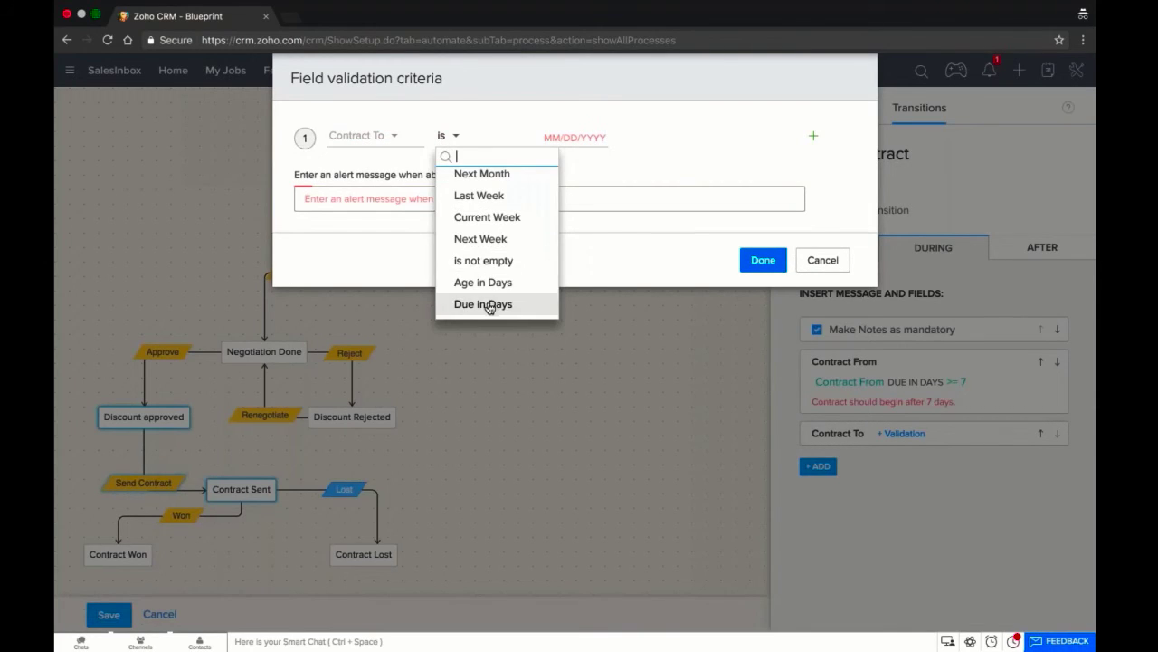
{"action": "left_click", "coordinate": [488, 304]}
{"action": "left_click", "coordinate": [639, 138]}
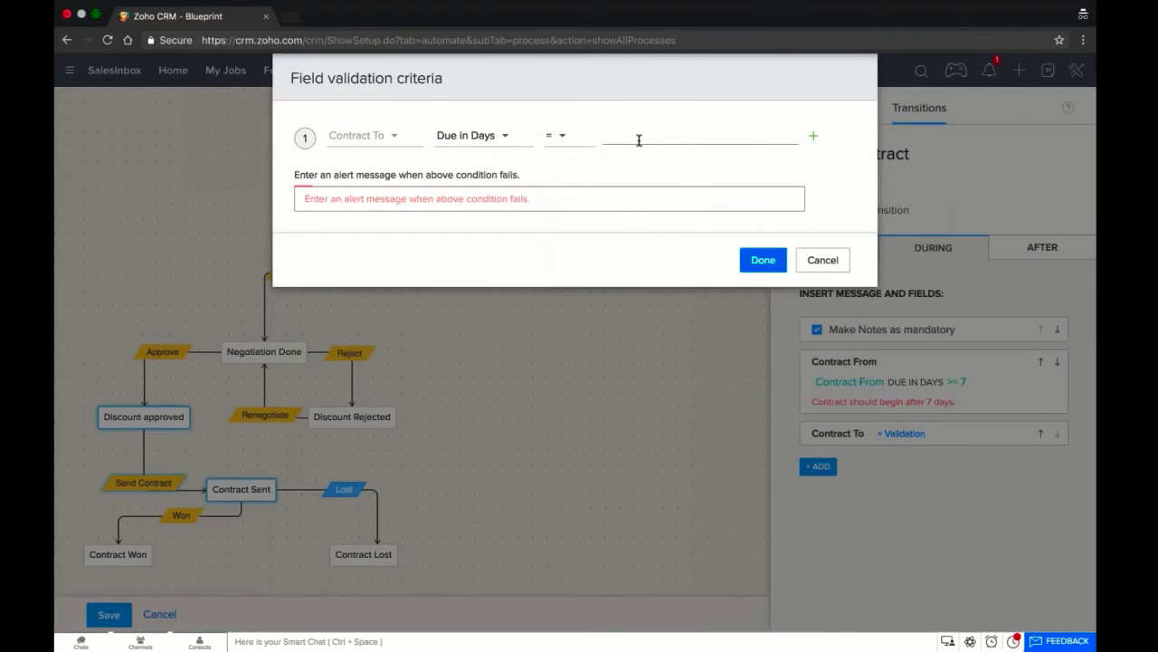
{"action": "type", "text": "366"}
{"action": "left_click", "coordinate": [555, 136]}
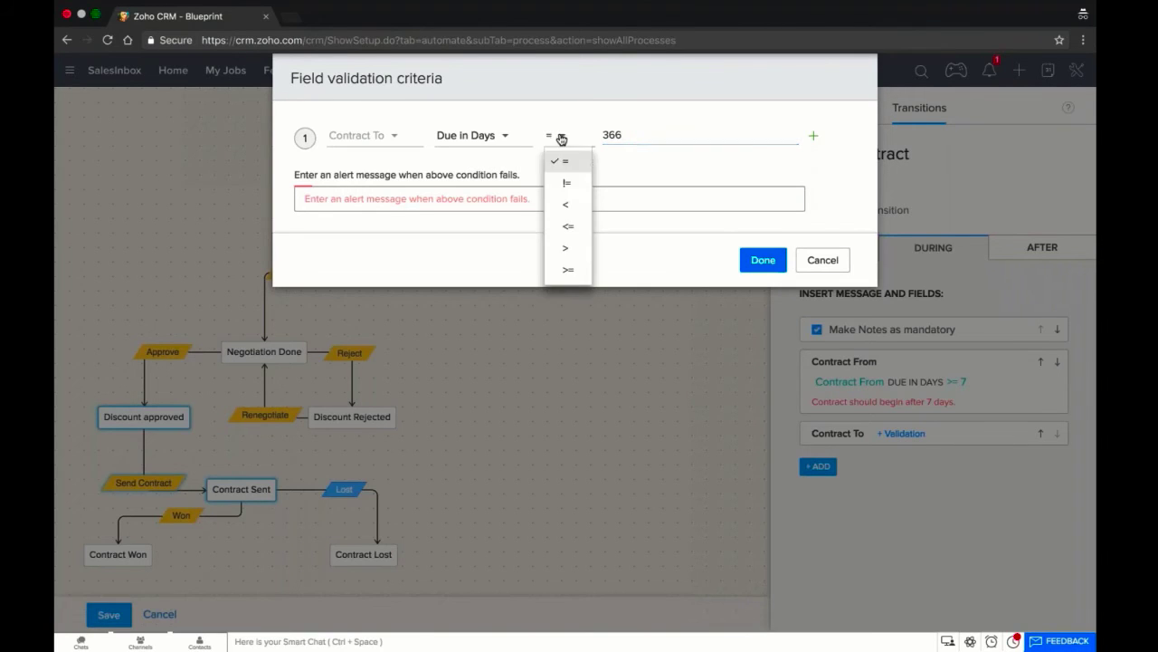
{"action": "left_click", "coordinate": [571, 227]}
- Enter the alert message "Contract can't be done for more than 1 year.", confirm the Contract To validation and deselect the transition
{"action": "left_click", "coordinate": [500, 206]}
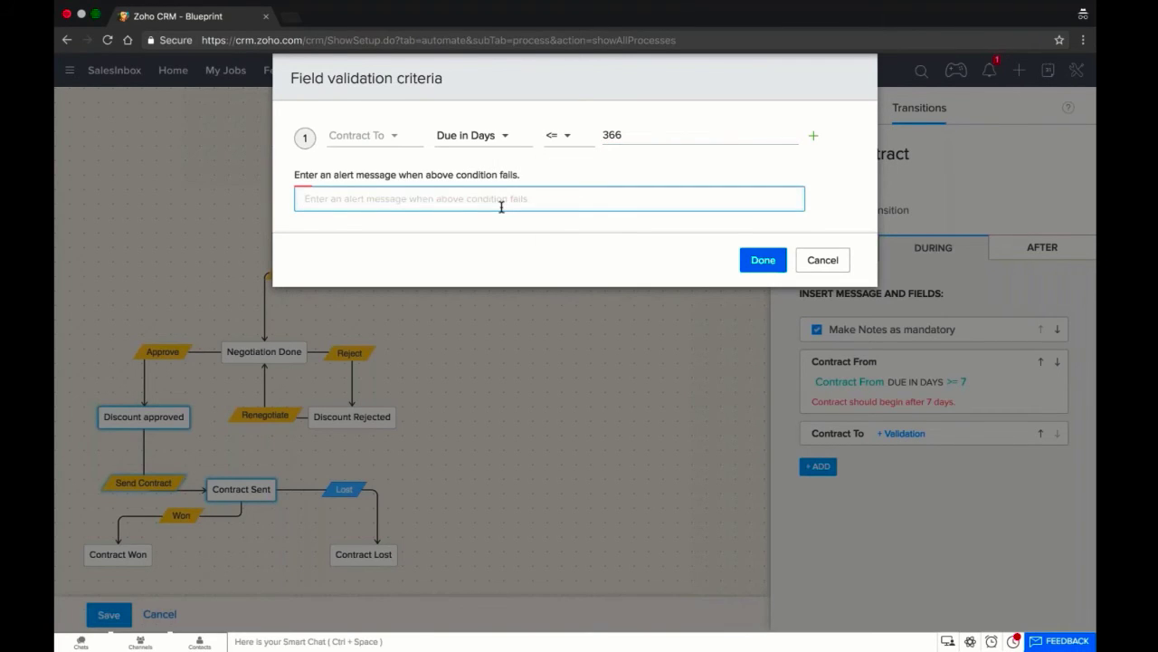
{"action": "type", "text": "Contra"}
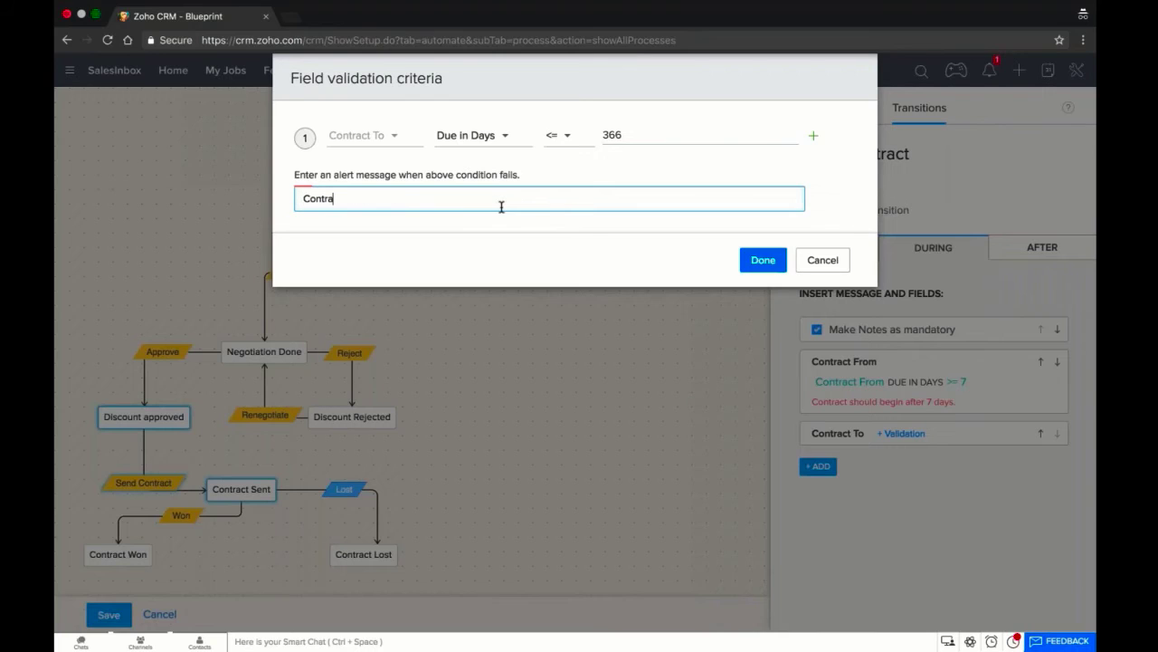
{"action": "type", "text": "ct can't be done for more than 1 y"}
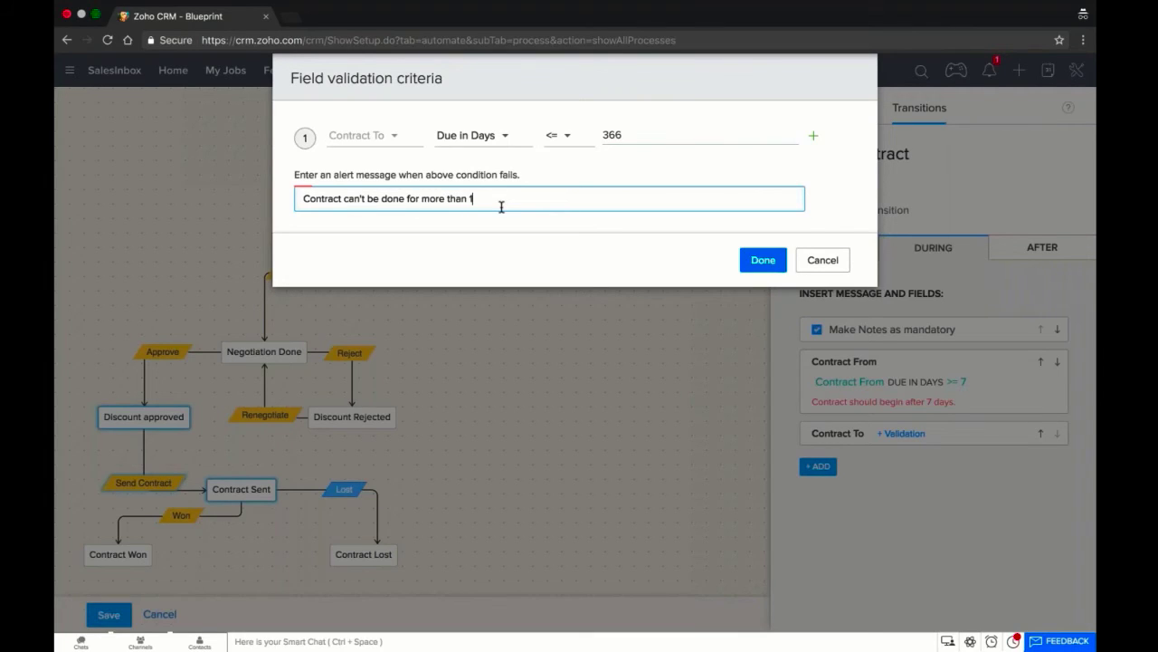
{"action": "type", "text": "ear."}
{"action": "left_click", "coordinate": [765, 261]}
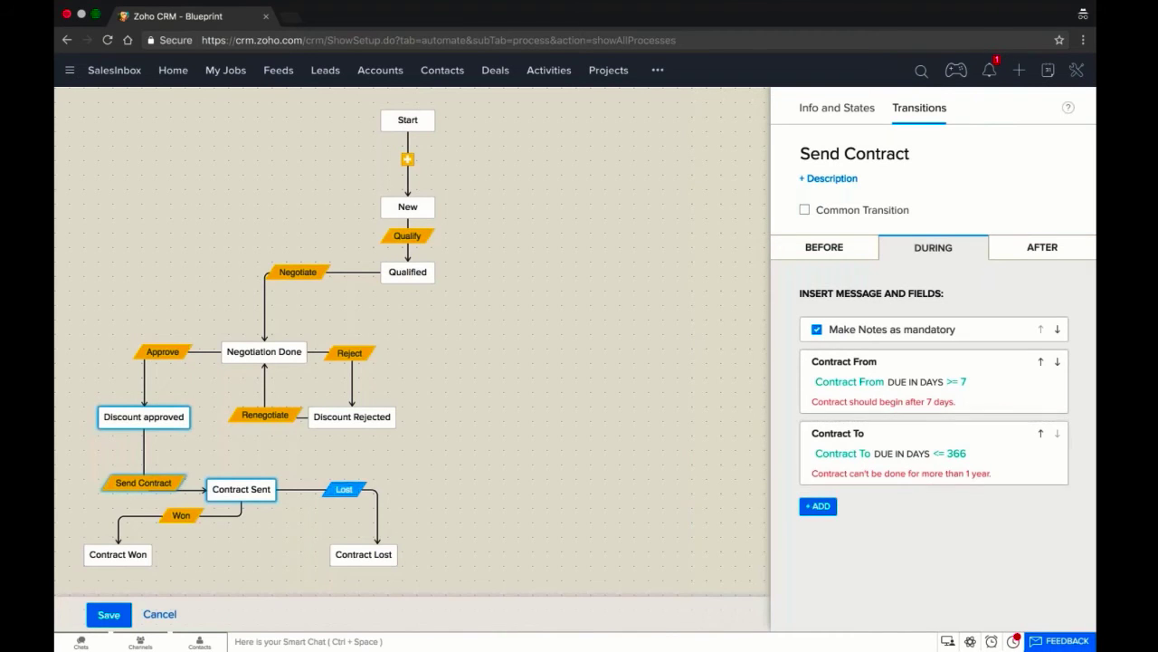
{"action": "left_click", "coordinate": [633, 317]}
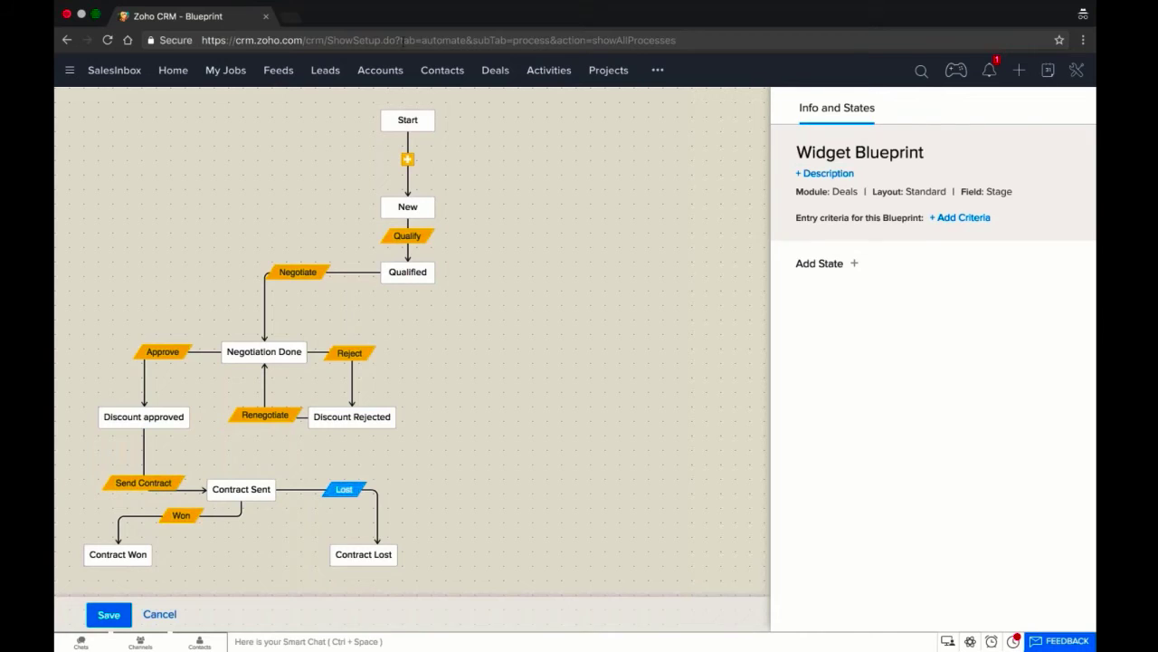
- Leave the blueprint editor without saving the changes and go to the CRM Setup page
{"action": "left_click", "coordinate": [328, 75]}
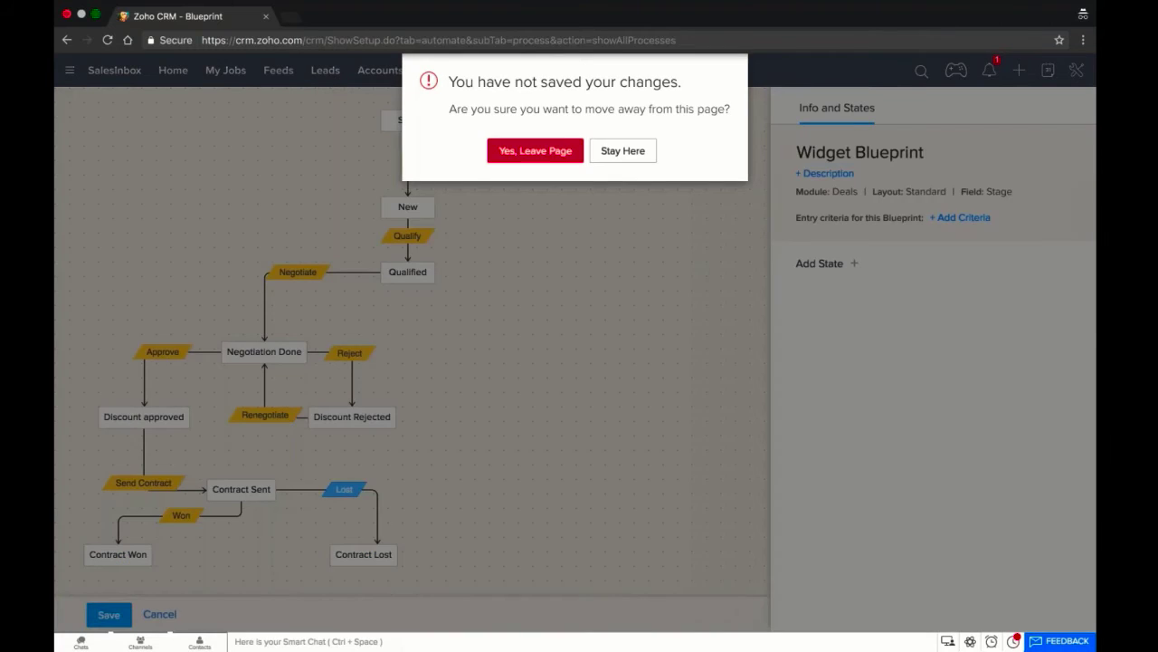
{"action": "left_click", "coordinate": [556, 150]}
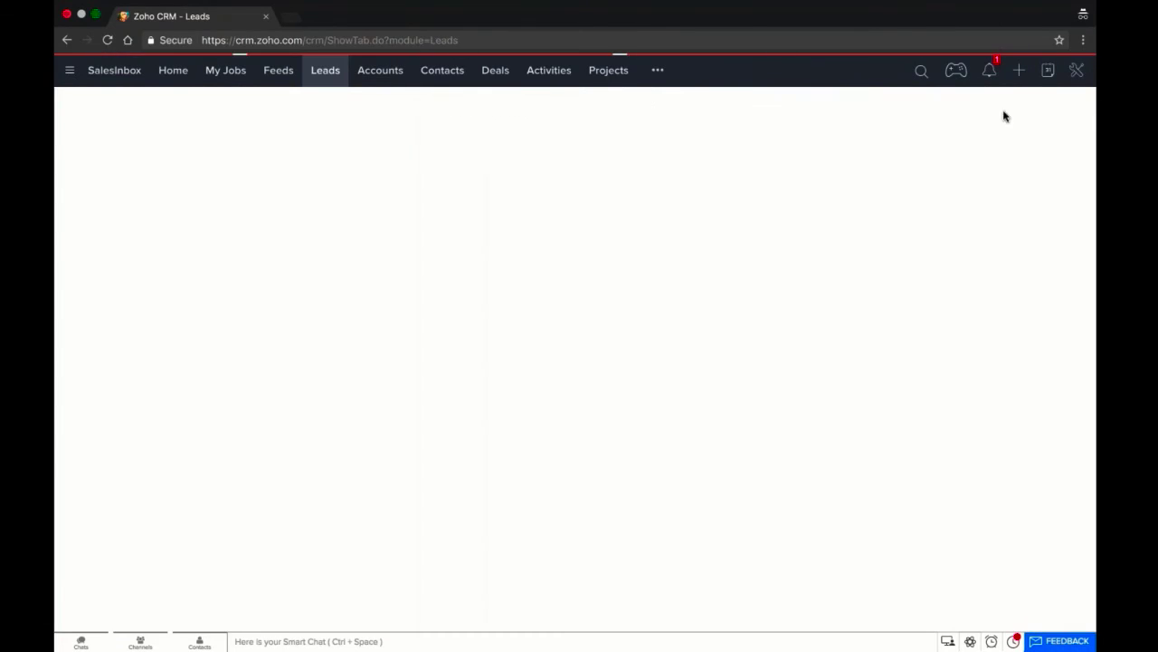
{"action": "left_click", "coordinate": [1079, 72]}
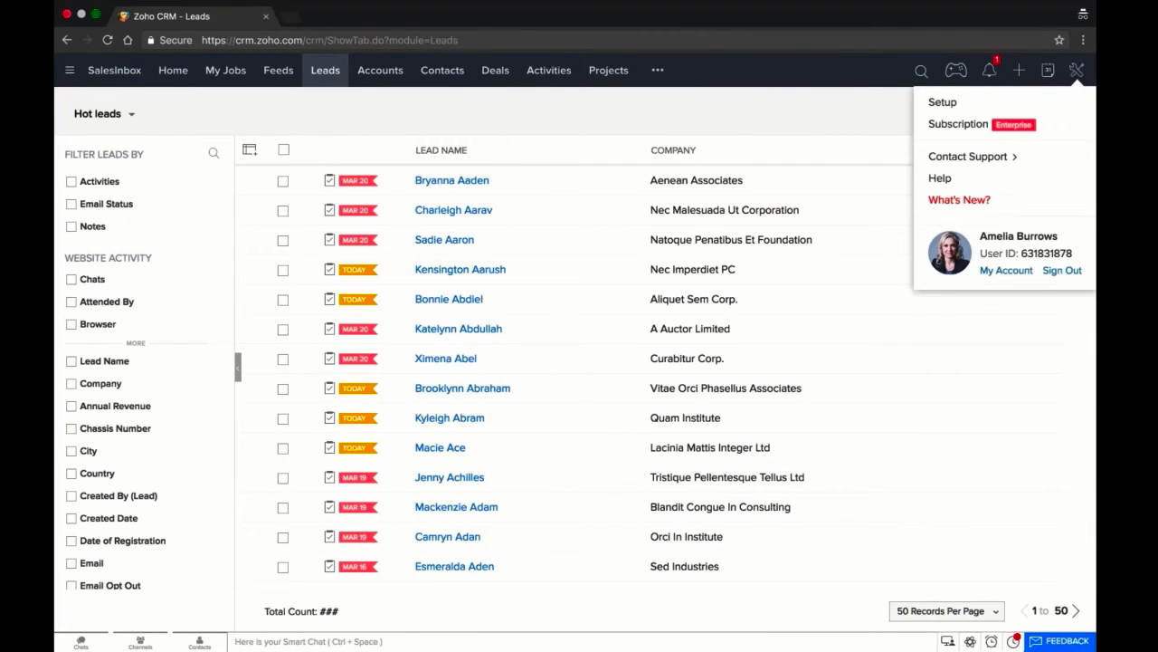
{"action": "left_click", "coordinate": [976, 112]}
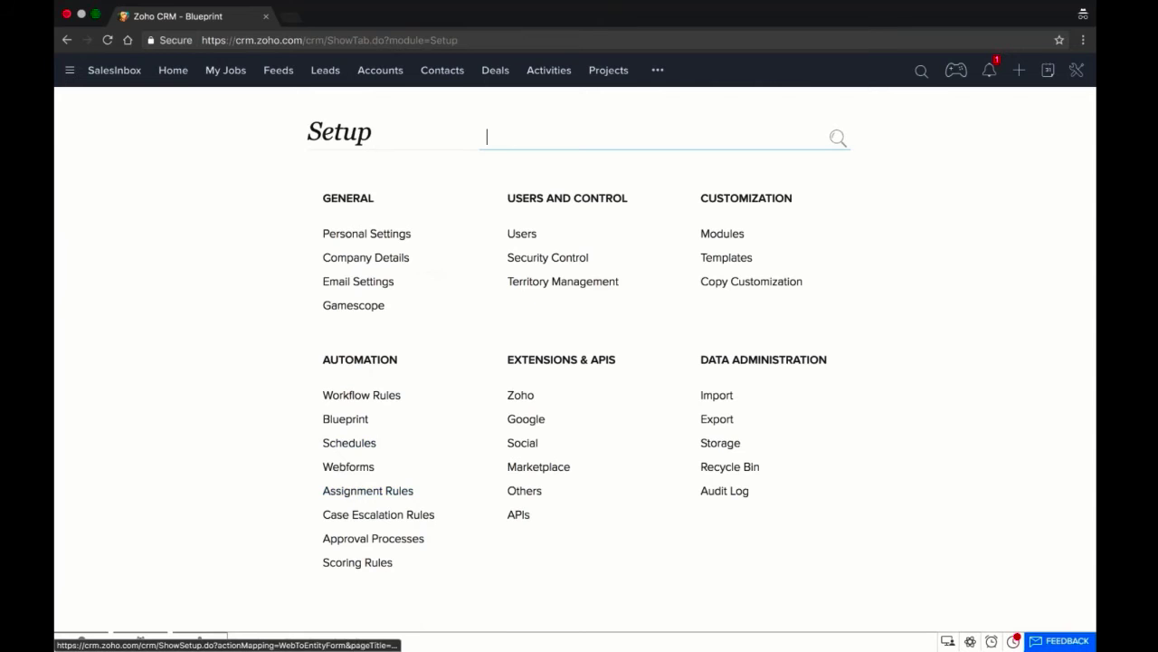
- Open the layout rules of the custom Insurance module
{"action": "left_click", "coordinate": [728, 236]}
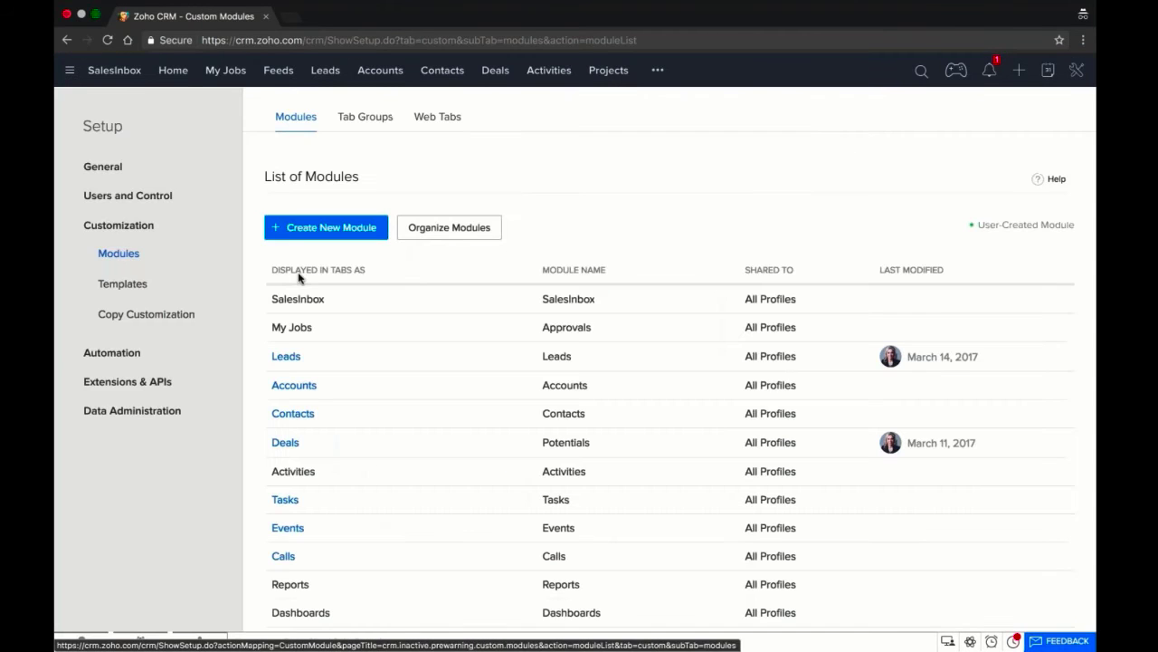
{"action": "scroll", "coordinate": [543, 452], "scroll_direction": "down", "scroll_amount": 10}
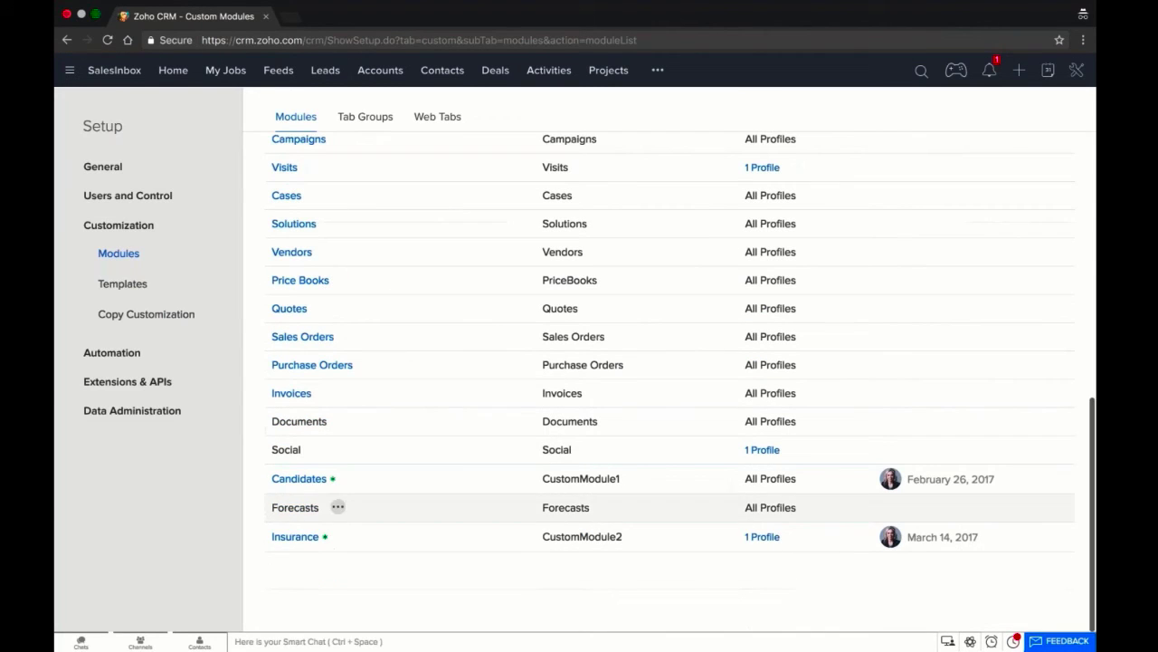
{"action": "left_click", "coordinate": [302, 536]}
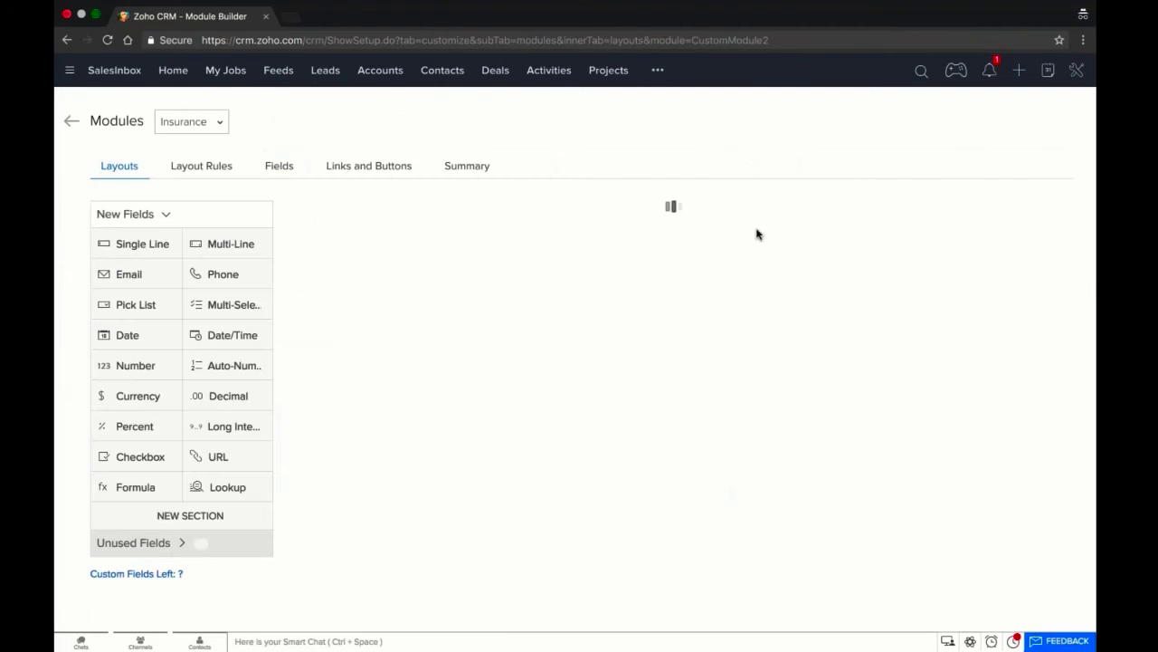
{"action": "left_click", "coordinate": [201, 165]}
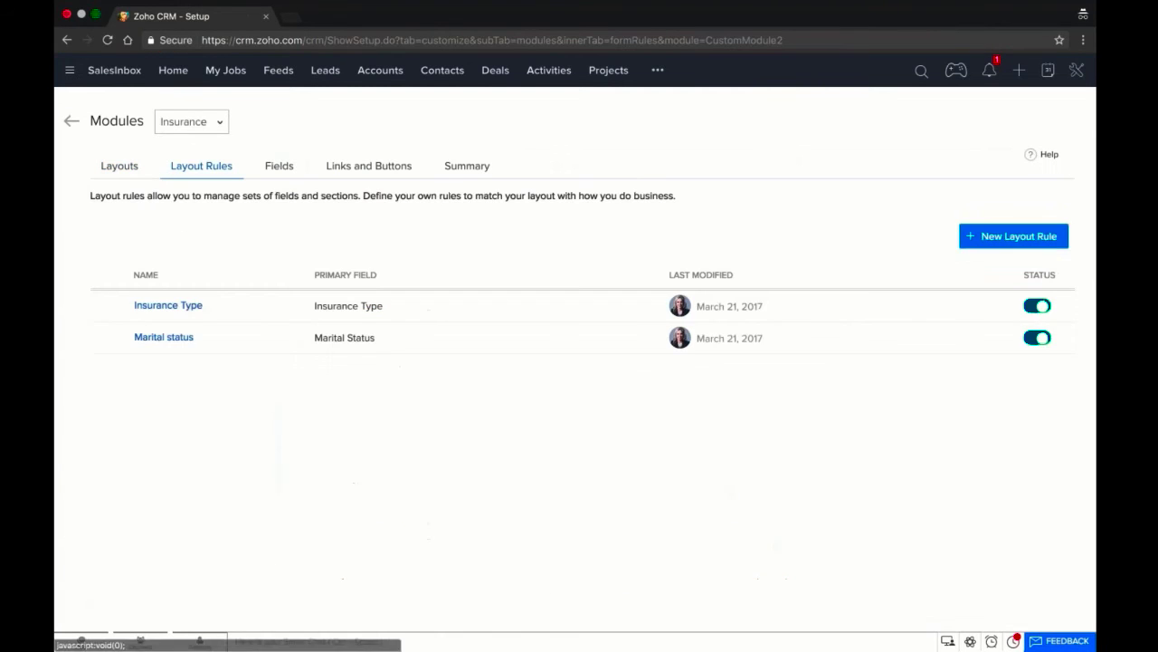
- Deactivate the Insurance Type and Marital status layout rules of the Insurance module
{"action": "left_click", "coordinate": [1037, 306]}
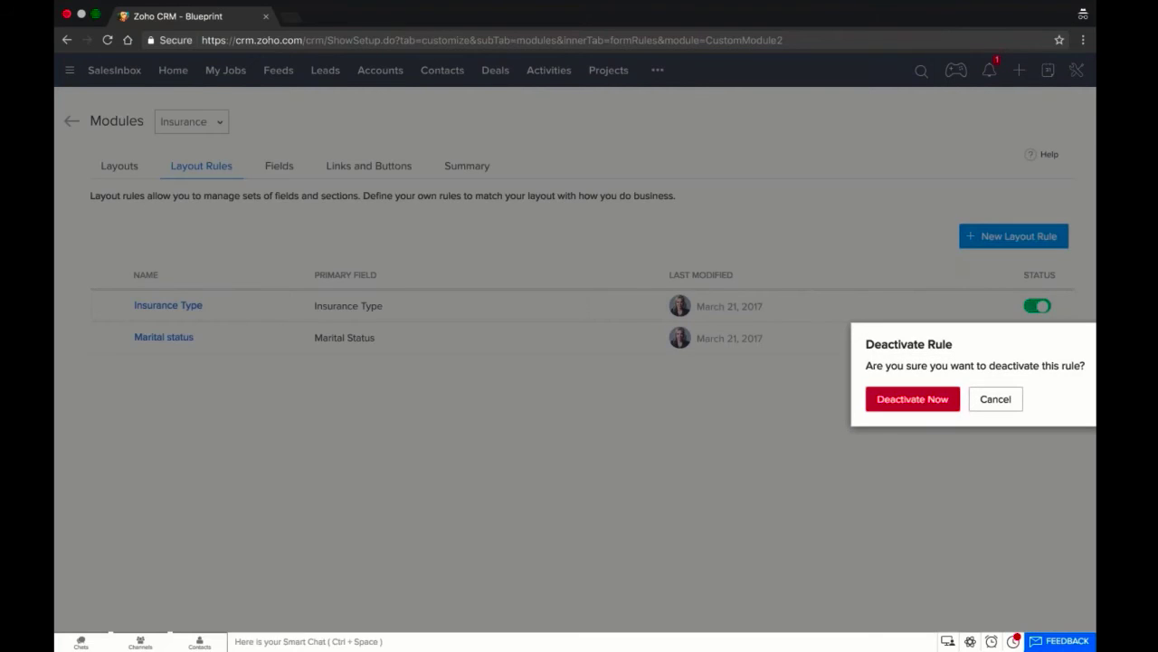
{"action": "left_click", "coordinate": [912, 399]}
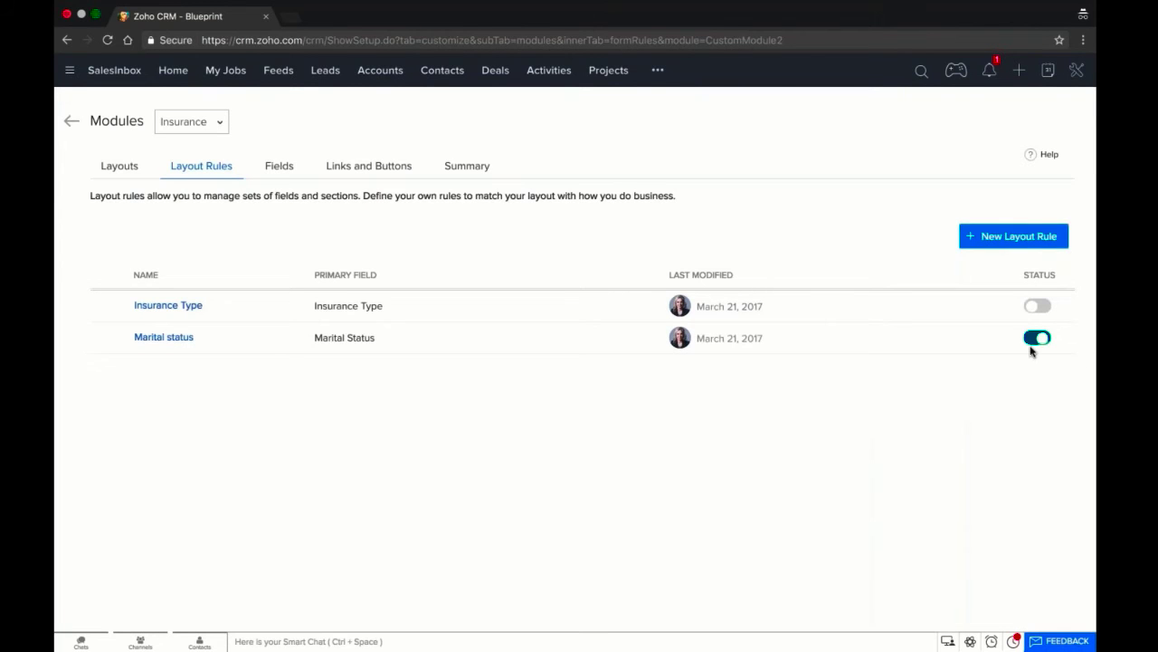
{"action": "left_click", "coordinate": [1037, 337]}
{"action": "left_click", "coordinate": [912, 431]}
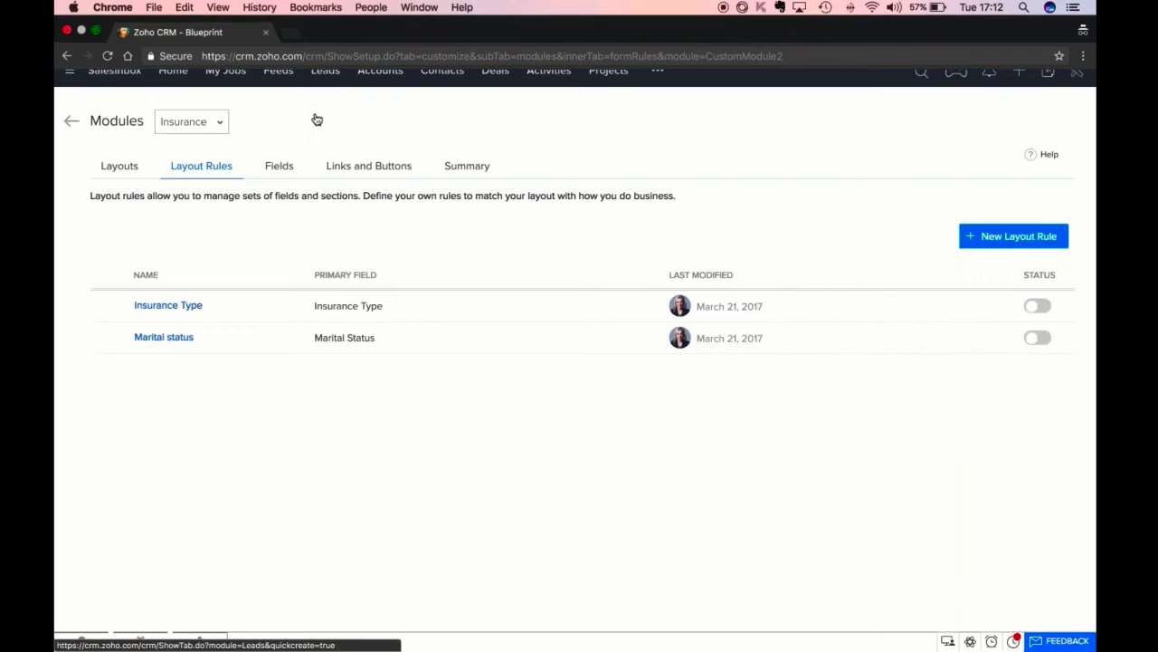
- Go to the Insurance module and start creating a new insurance record
{"action": "left_click", "coordinate": [325, 70]}
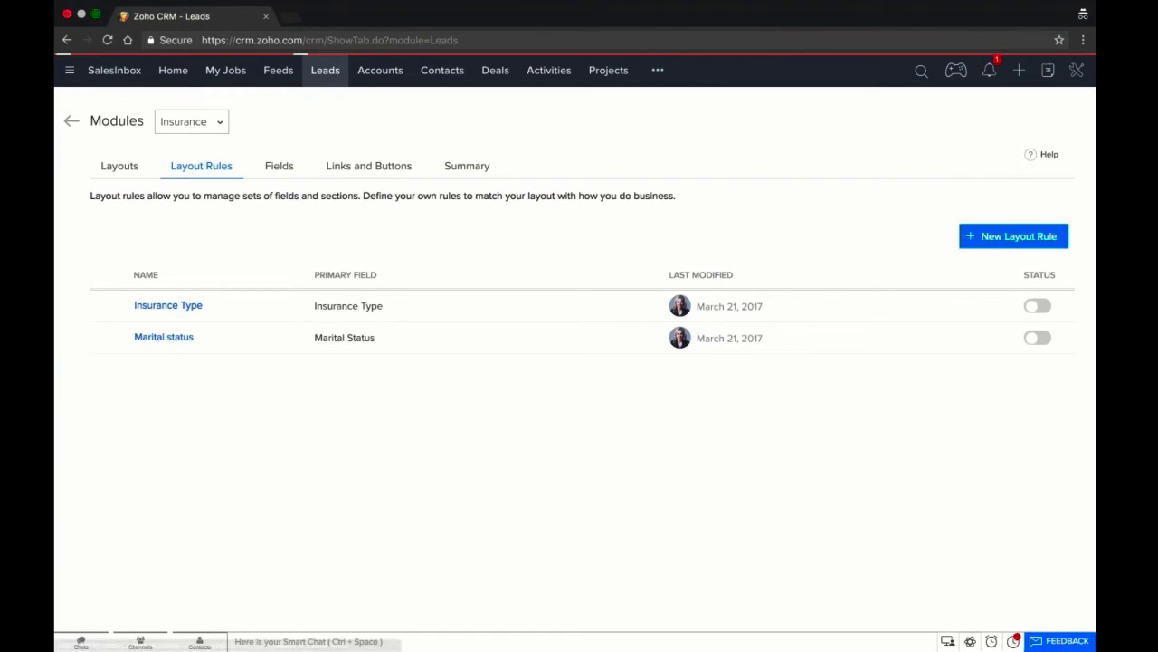
{"action": "left_click", "coordinate": [658, 72]}
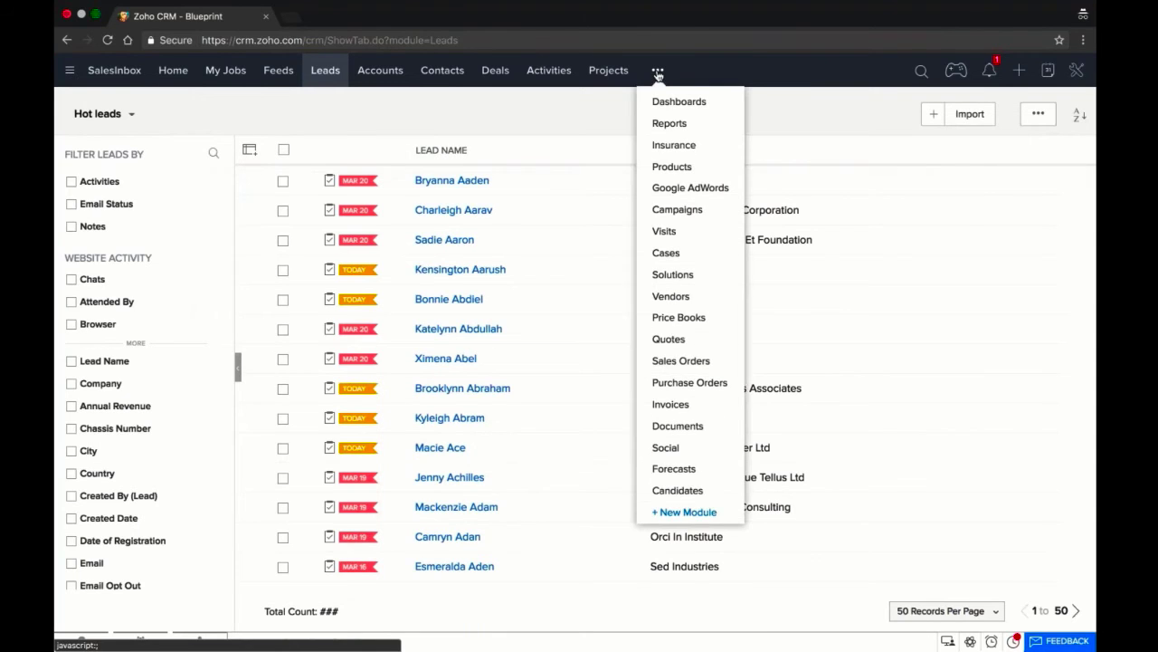
{"action": "left_click", "coordinate": [688, 146]}
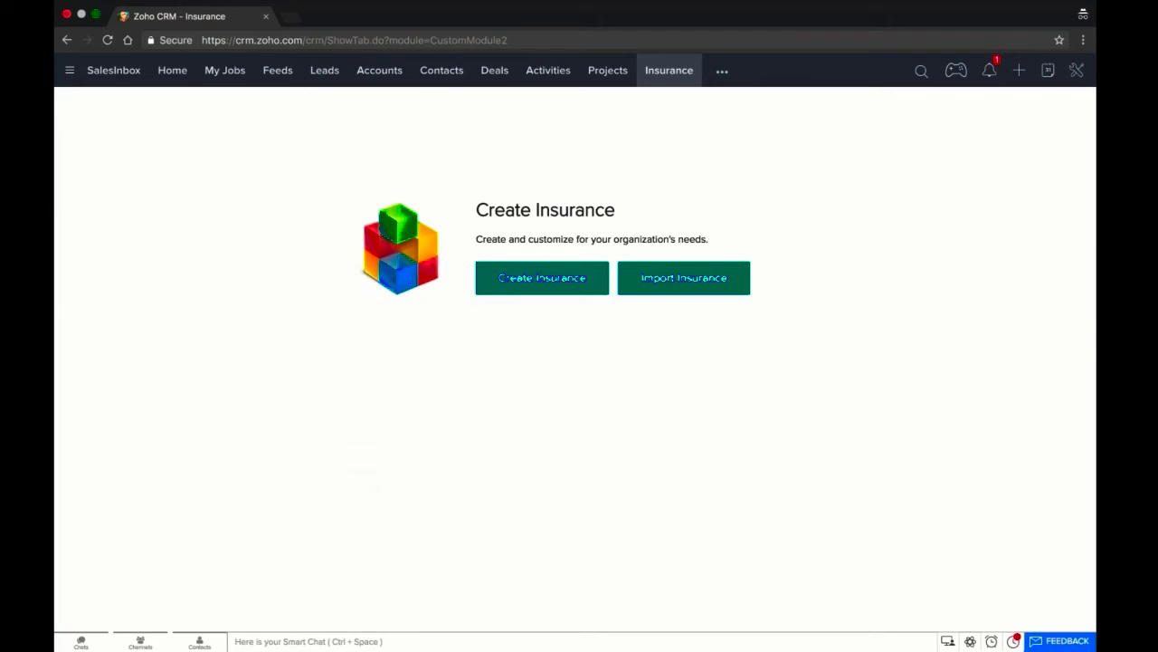
{"action": "left_click", "coordinate": [575, 282]}
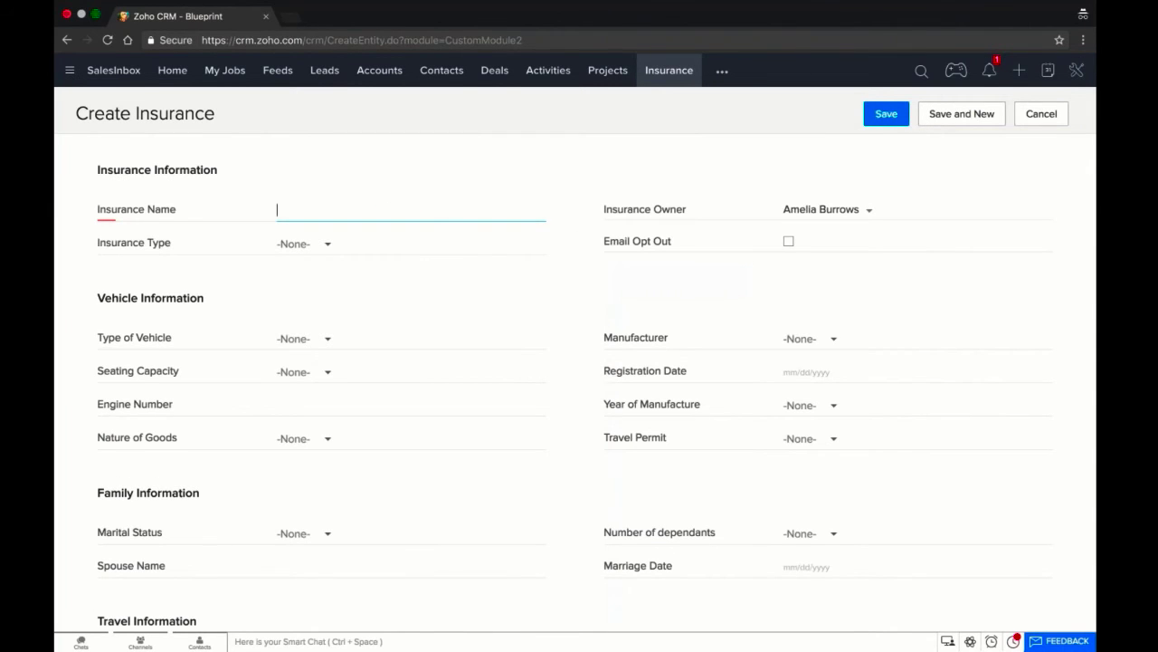
- Examine the Create Insurance form's sections and fields, from Insurance Information through Payment Details
{"action": "scroll", "coordinate": [579, 362], "scroll_direction": "down", "scroll_amount": 5}
{"action": "scroll", "coordinate": [580, 362], "scroll_direction": "up", "scroll_amount": 5}
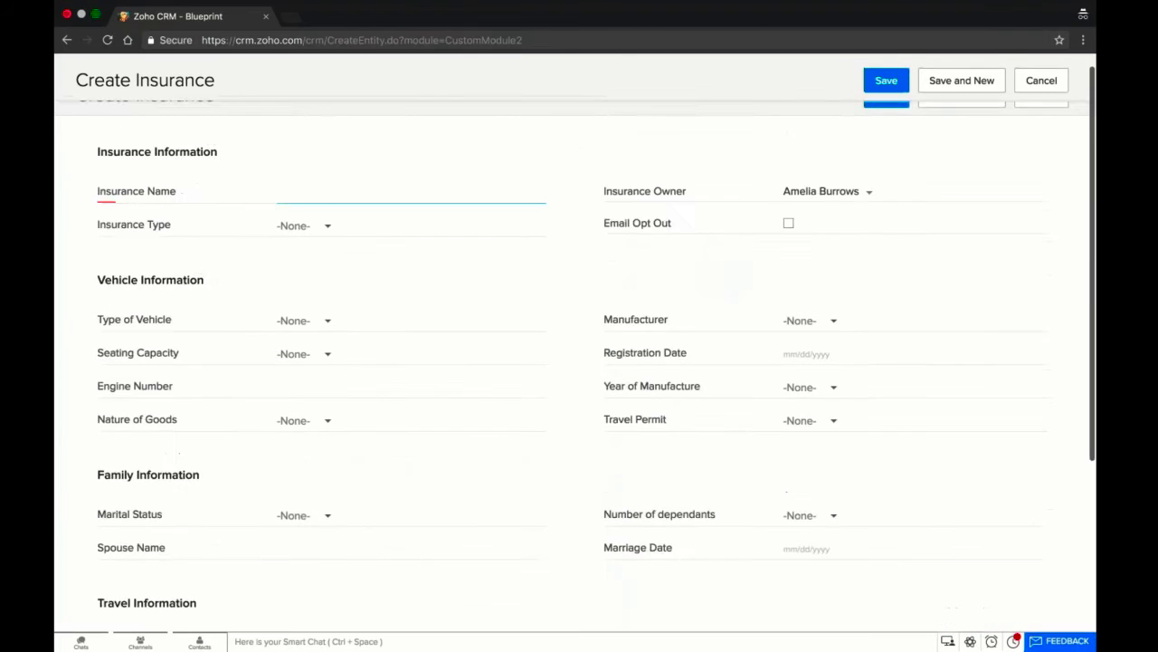
{"action": "scroll", "coordinate": [412, 402], "scroll_direction": "up", "scroll_amount": 1}
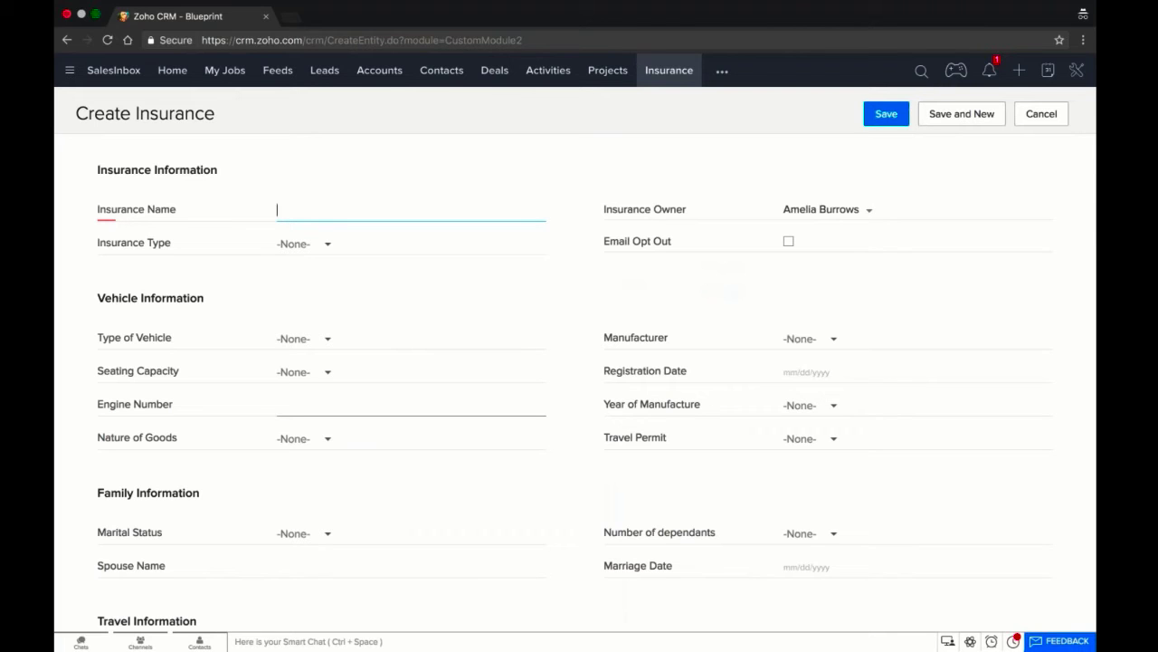
{"action": "scroll", "coordinate": [580, 362], "scroll_direction": "down", "scroll_amount": 5}
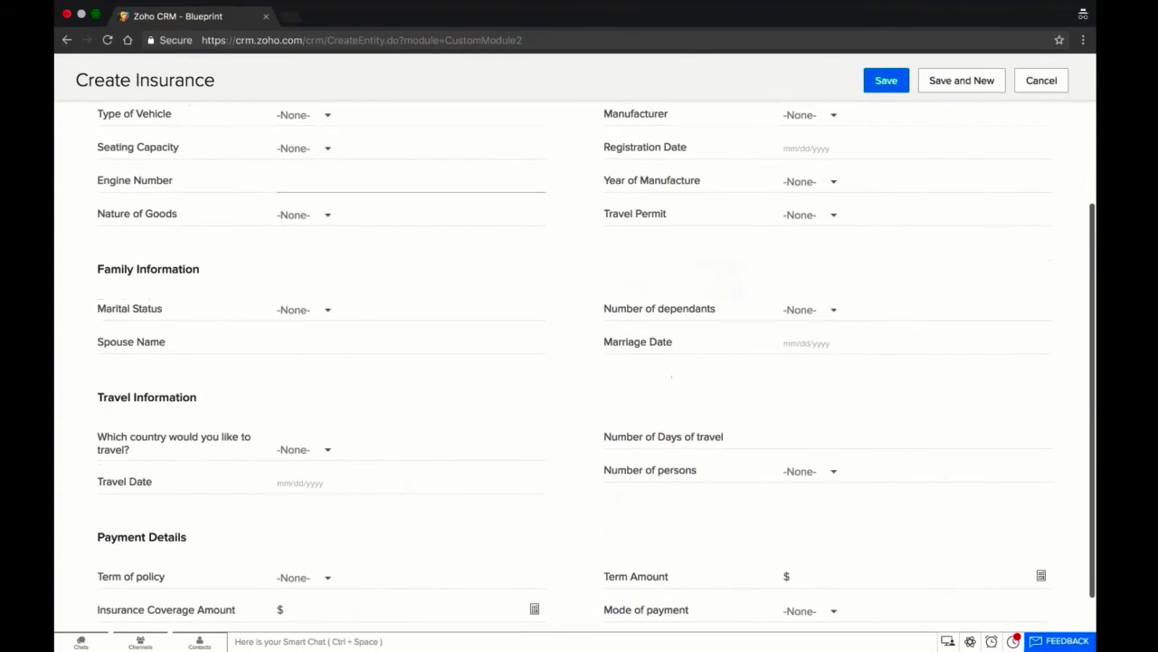
{"action": "scroll", "coordinate": [579, 362], "scroll_direction": "up", "scroll_amount": 5}
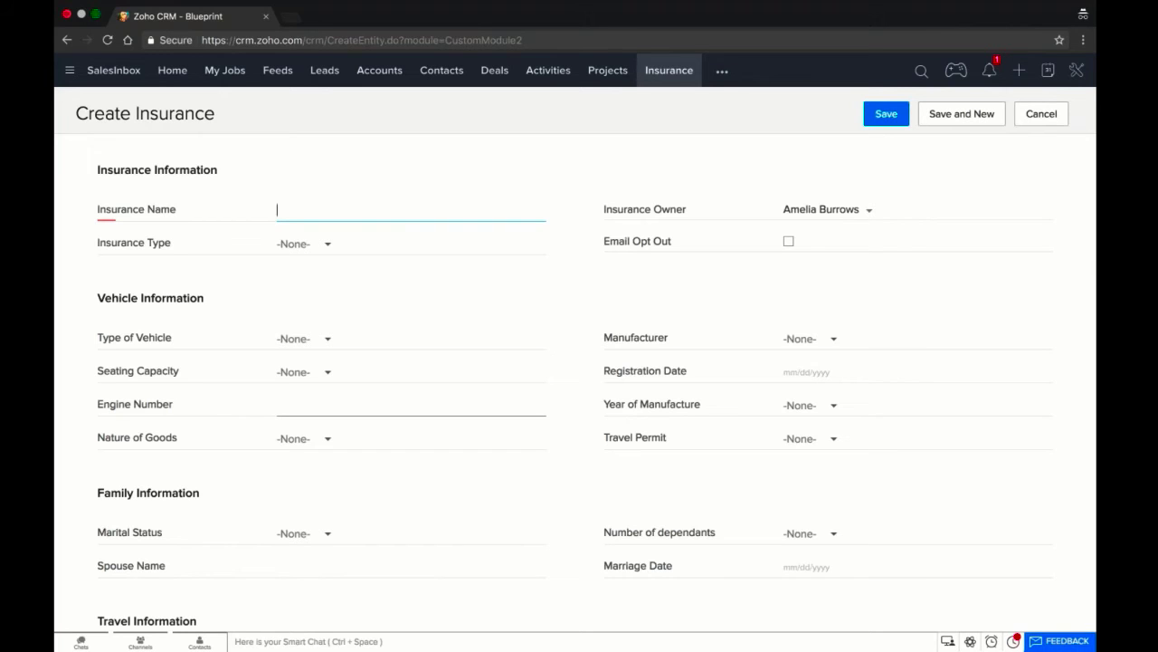
{"action": "scroll", "coordinate": [574, 362], "scroll_direction": "down", "scroll_amount": 5}
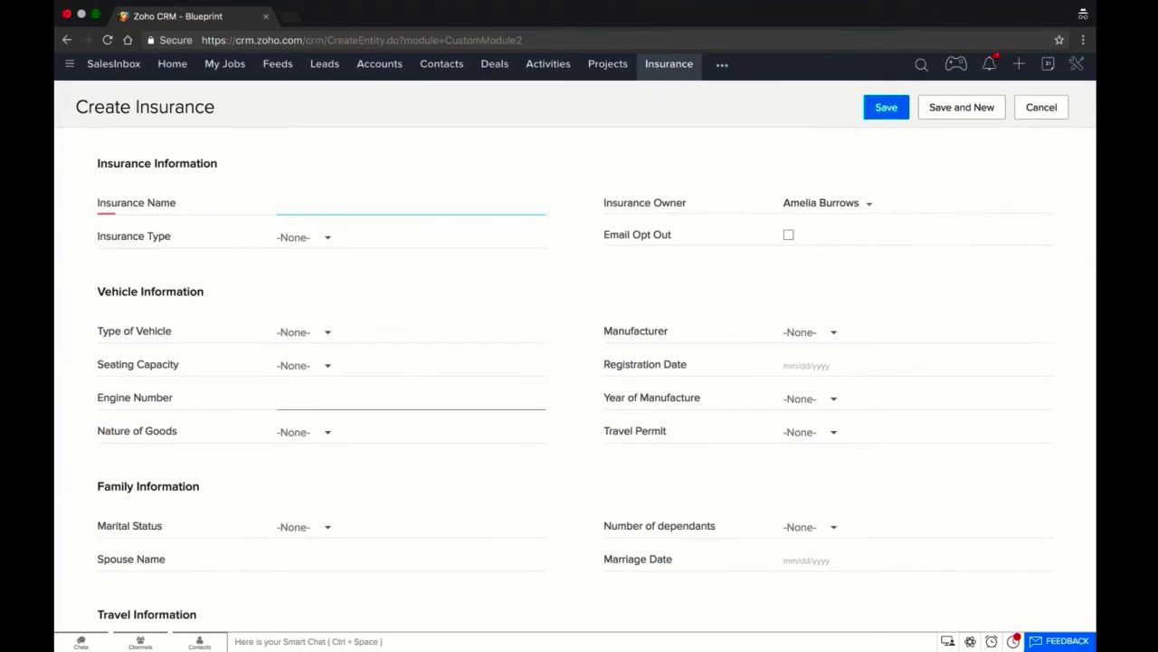
{"action": "scroll", "coordinate": [298, 403], "scroll_direction": "down", "scroll_amount": 2}
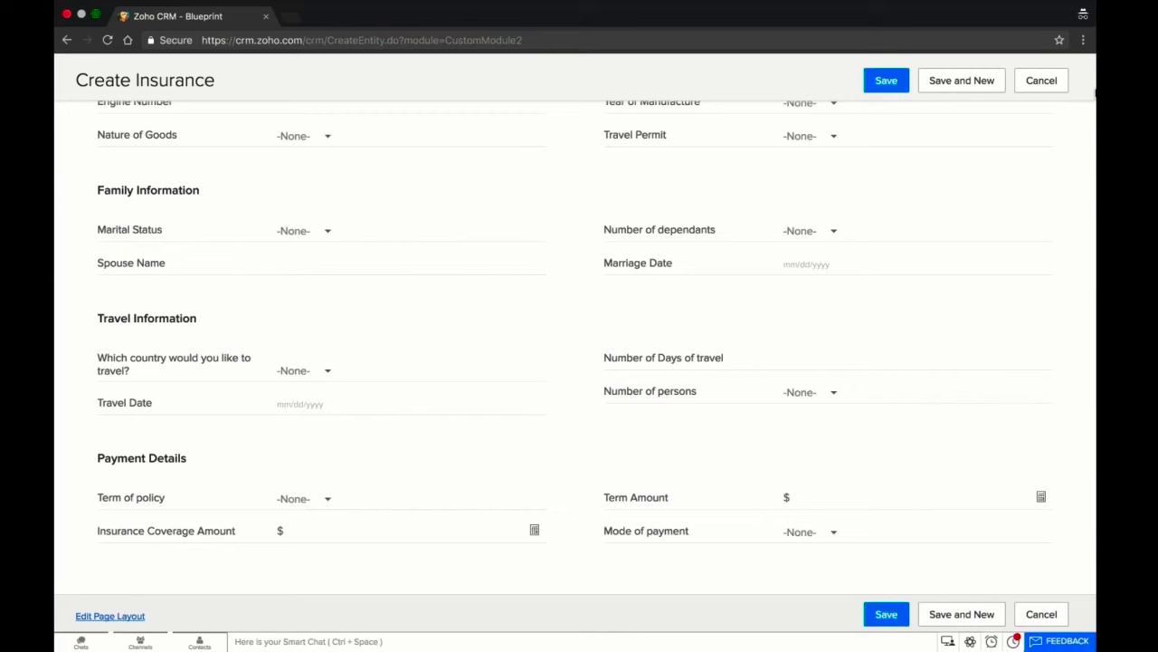
- Return to the Insurance module's layout rules in the setup and activate the Insurance Type and Marital status rules
{"action": "scroll", "coordinate": [917, 188], "scroll_direction": "up", "scroll_amount": 8}
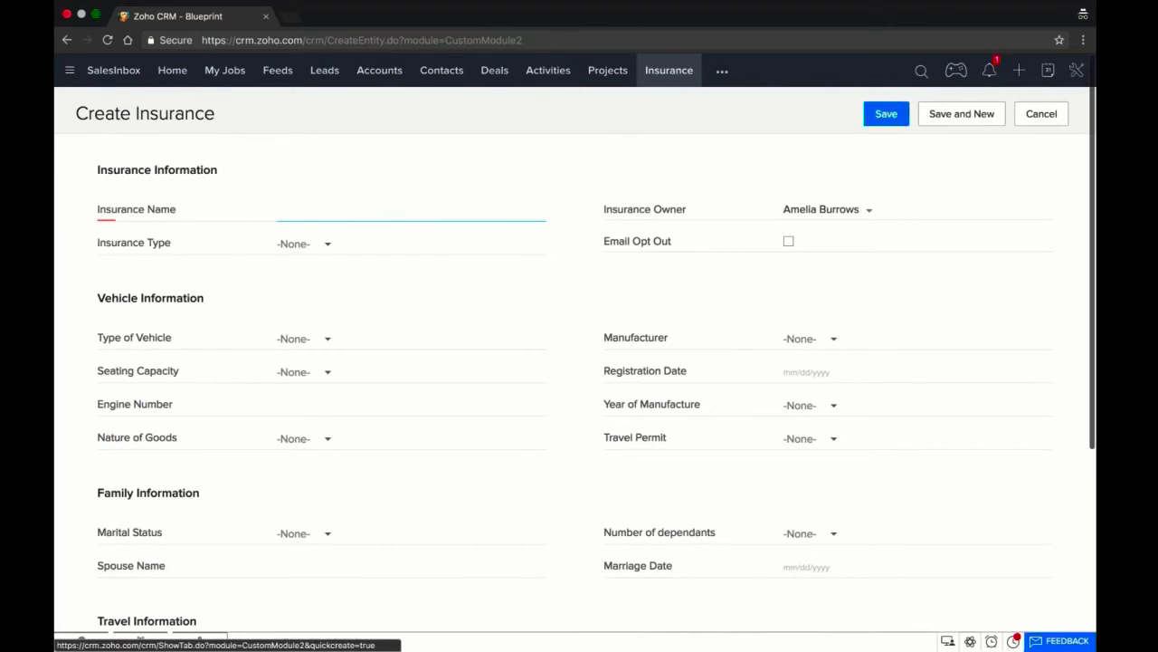
{"action": "left_click", "coordinate": [1076, 70]}
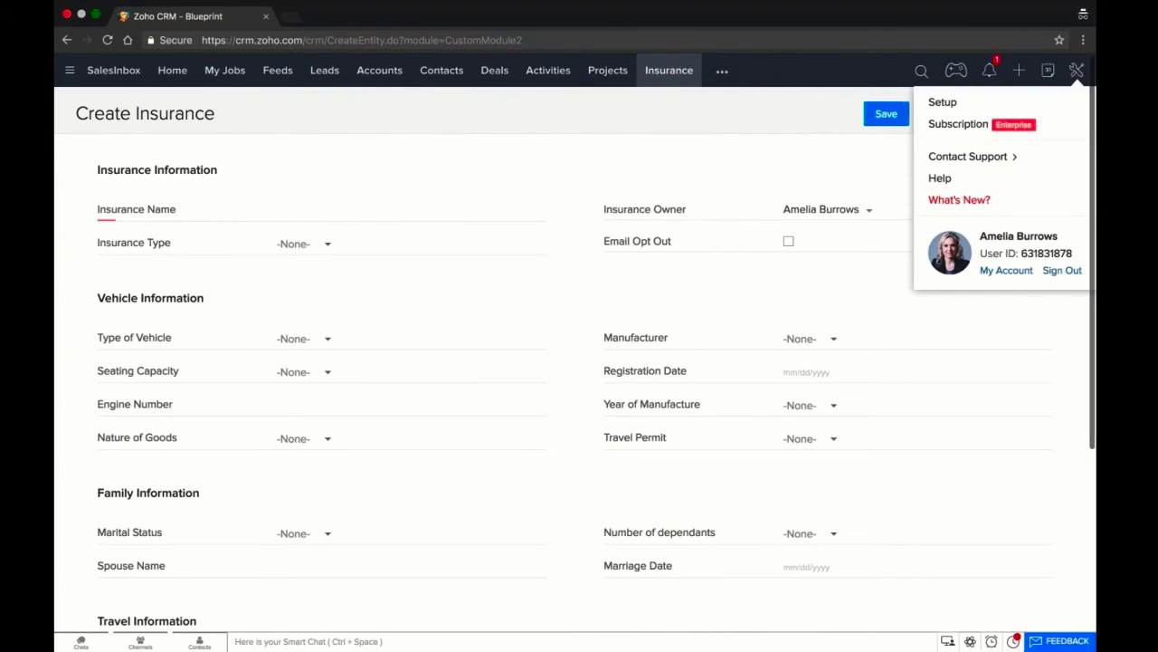
{"action": "left_click", "coordinate": [948, 106]}
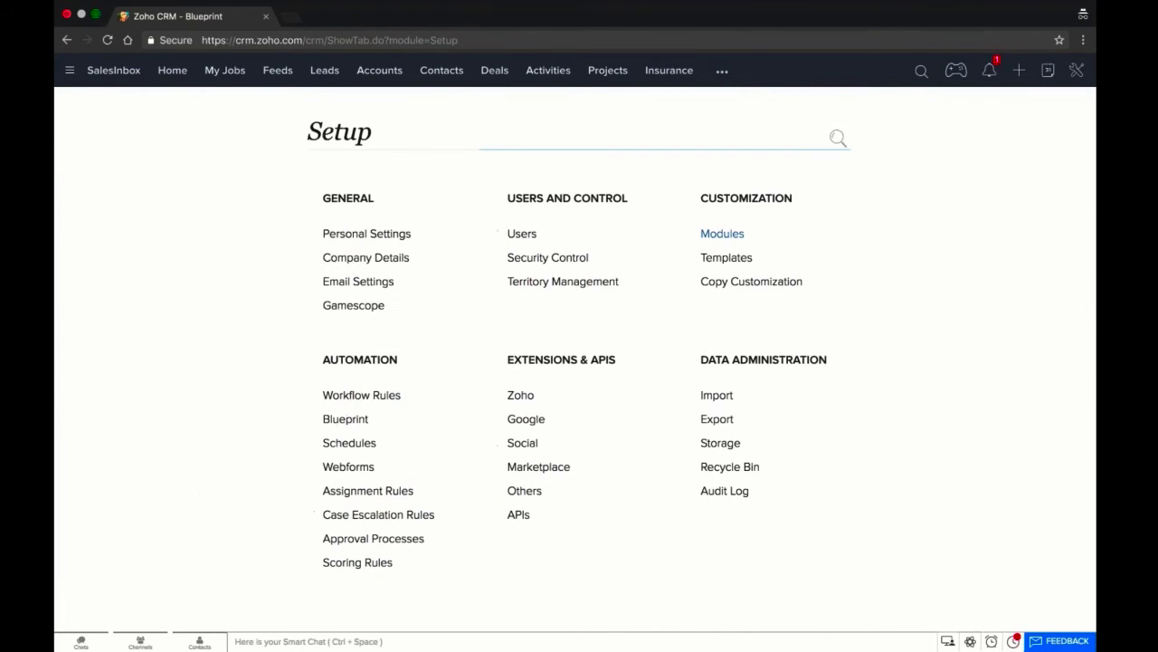
{"action": "left_click", "coordinate": [722, 234]}
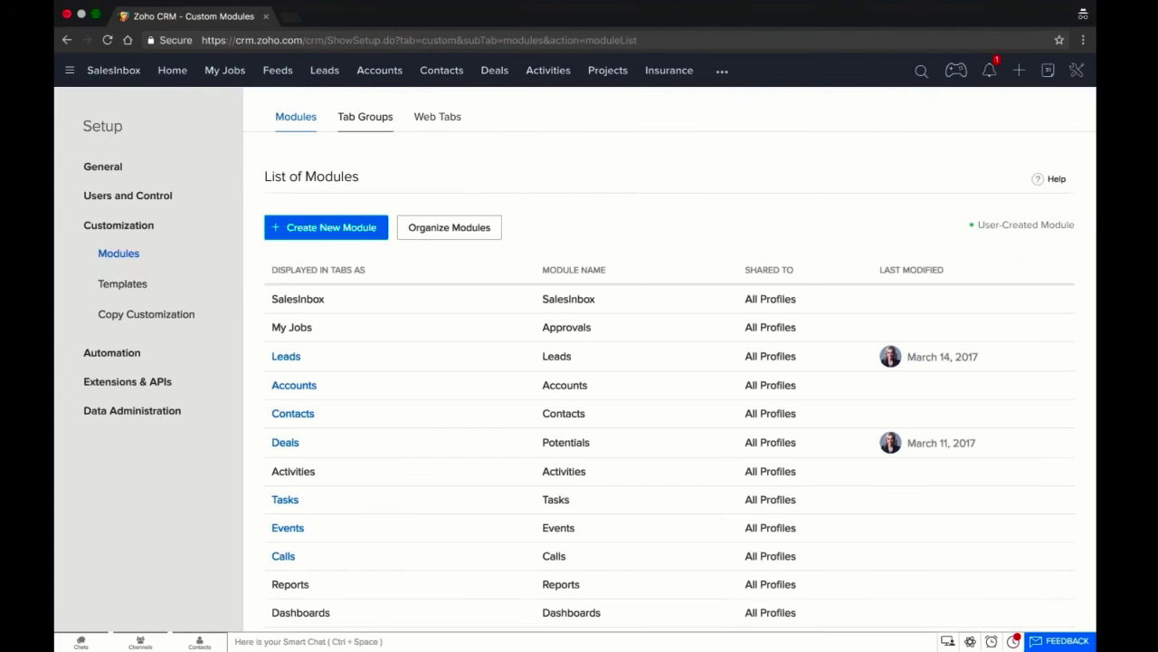
{"action": "scroll", "coordinate": [351, 548], "scroll_direction": "down", "scroll_amount": 6}
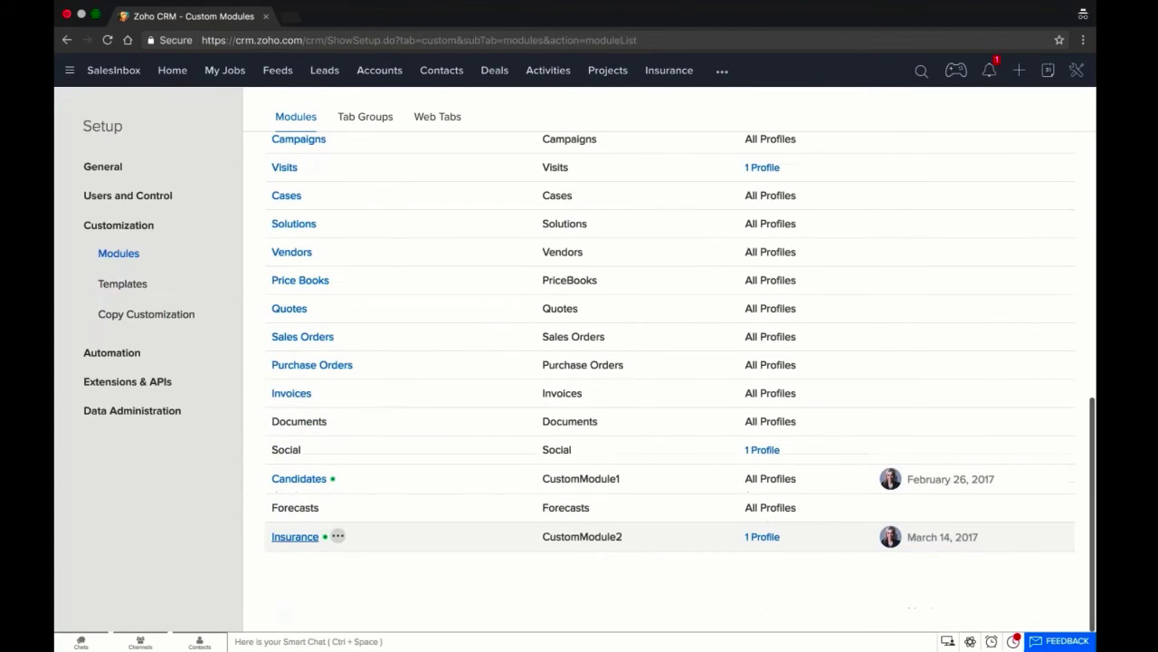
{"action": "left_click", "coordinate": [284, 538]}
{"action": "left_click", "coordinate": [283, 538]}
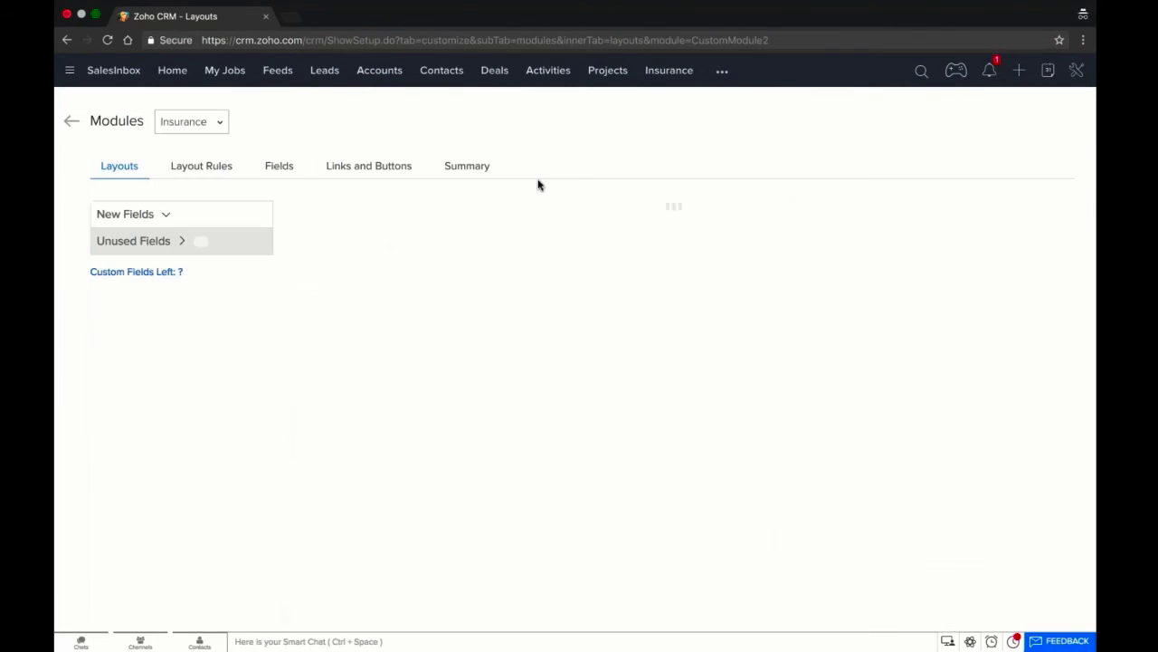
{"action": "left_click", "coordinate": [201, 166]}
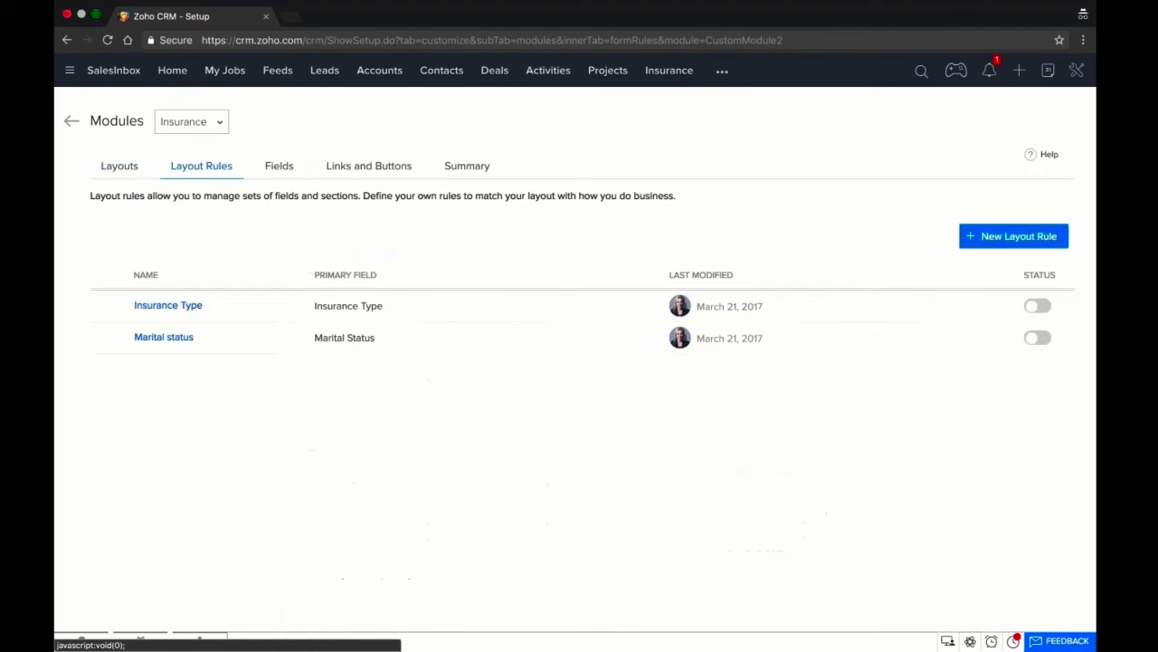
{"action": "left_click", "coordinate": [1037, 306]}
{"action": "left_click", "coordinate": [1039, 336]}
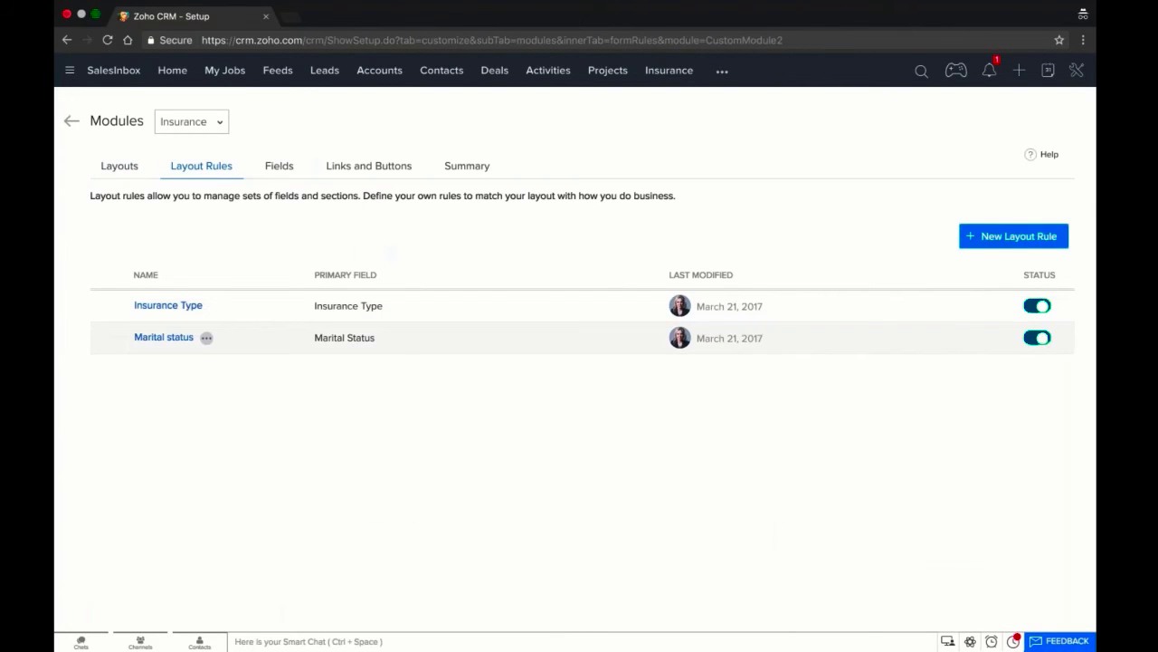
- Start a new insurance record in the Insurance module and set its Insurance Type to Health
{"action": "left_click", "coordinate": [670, 76]}
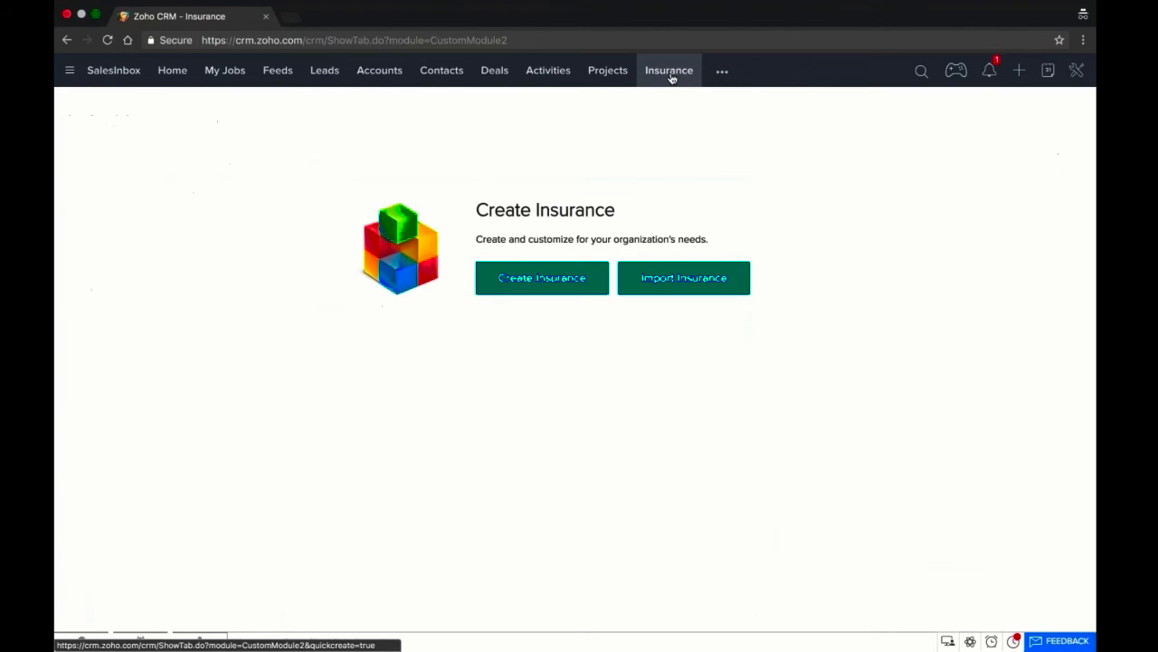
{"action": "left_click", "coordinate": [525, 280]}
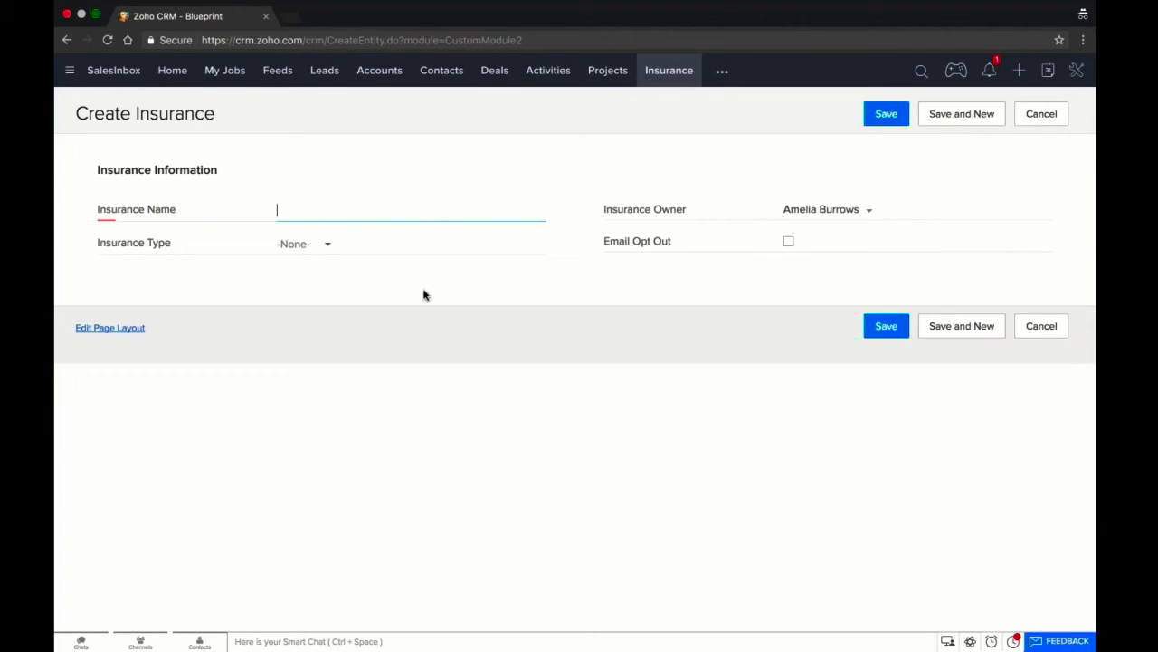
{"action": "left_click", "coordinate": [305, 246]}
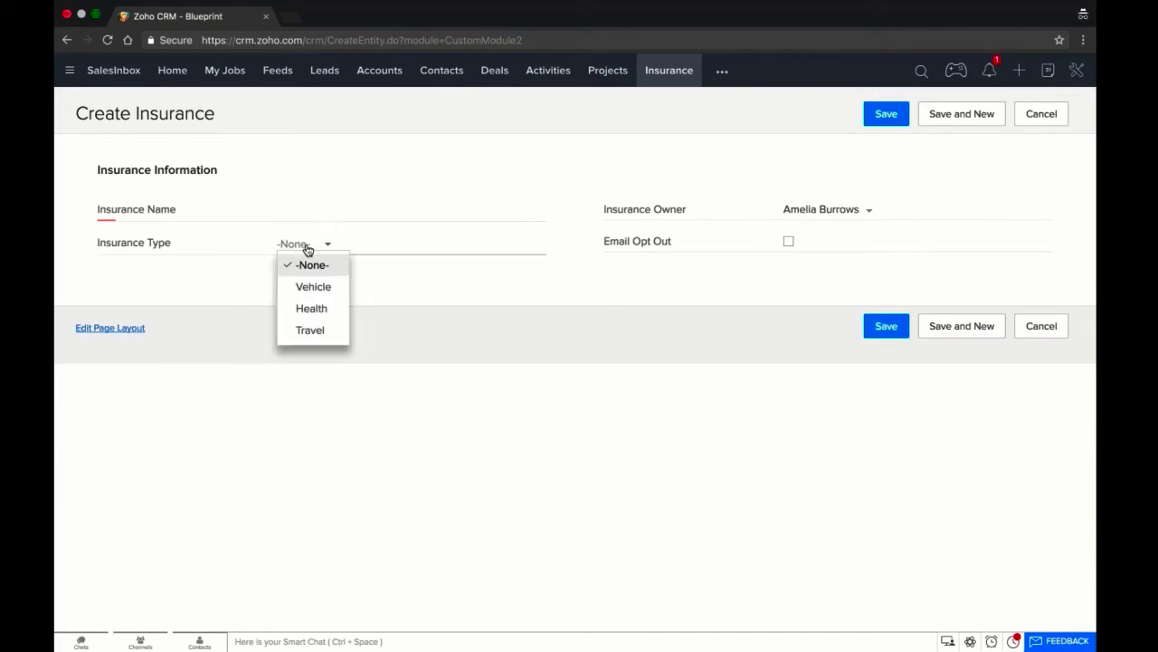
{"action": "left_click", "coordinate": [340, 313]}
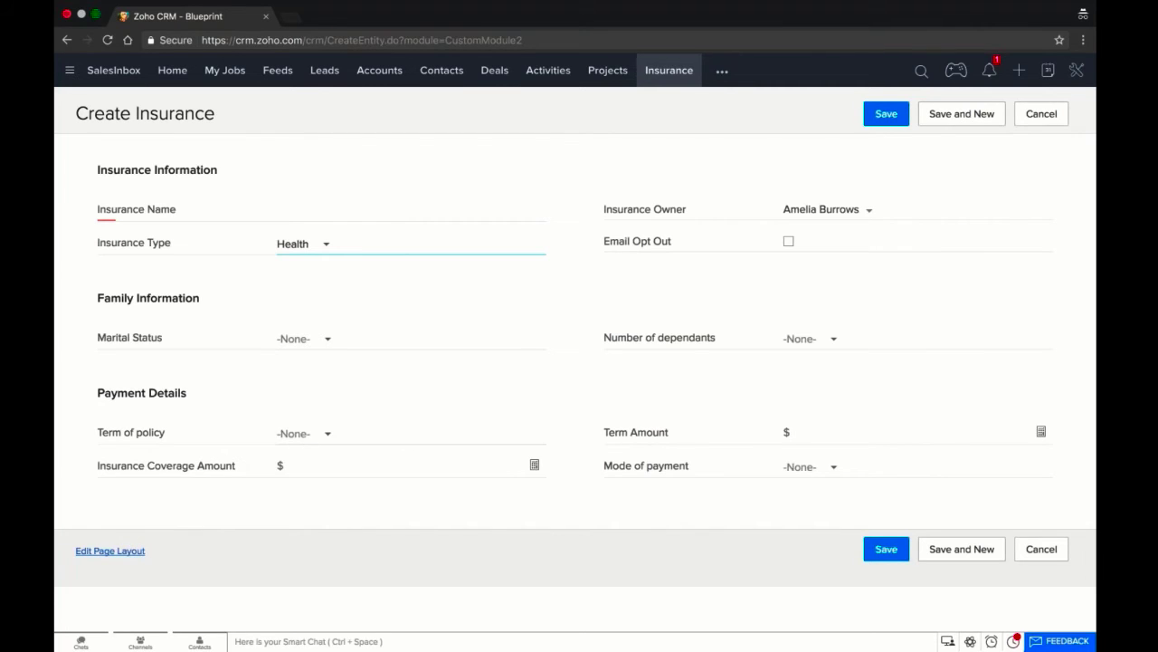
- Set the Marital Status to Single, switch it to Married to check the dependent Family Information fields, and set it back to Single
{"action": "left_click", "coordinate": [307, 338]}
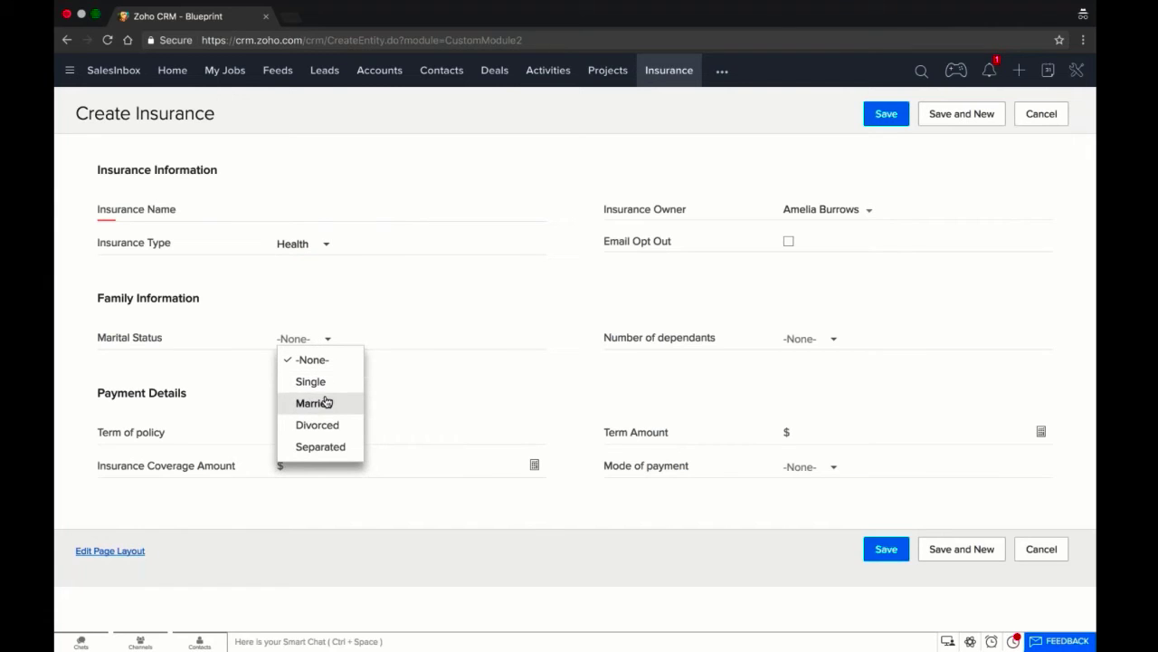
{"action": "left_click", "coordinate": [325, 379]}
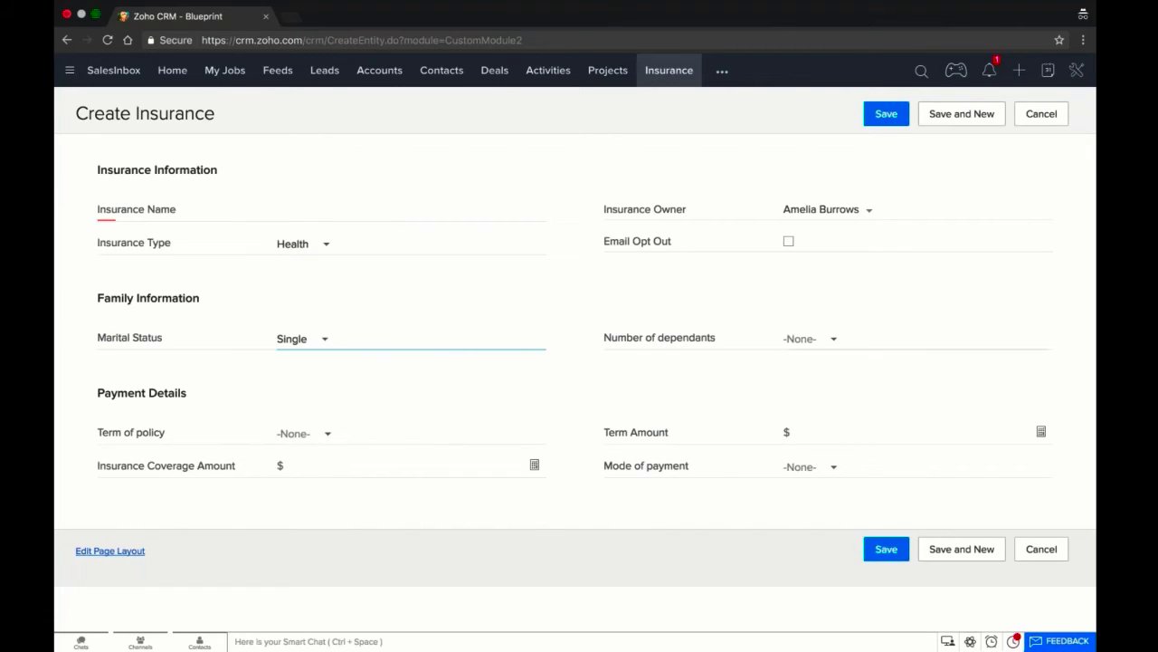
{"action": "left_click", "coordinate": [323, 338]}
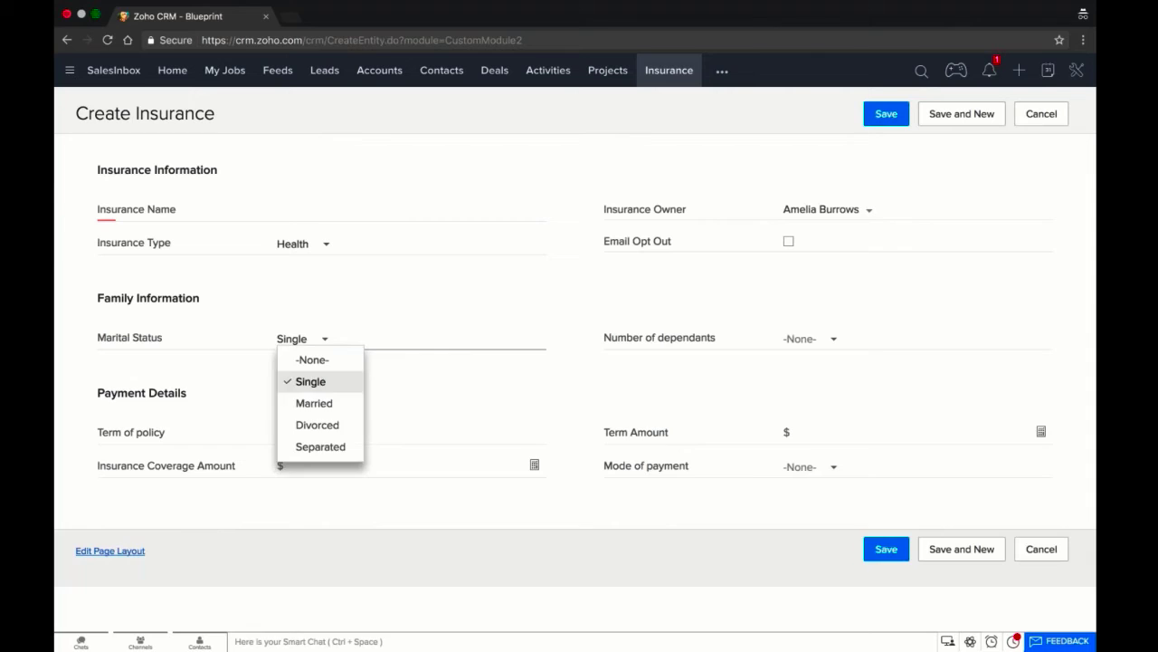
{"action": "left_click", "coordinate": [327, 408]}
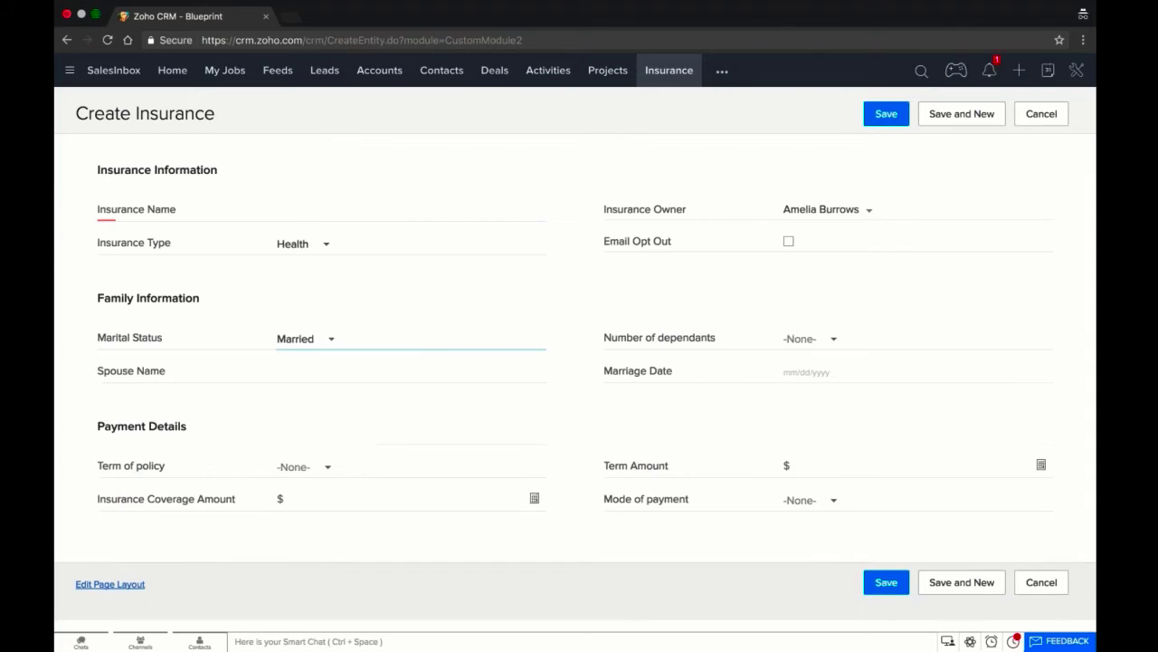
{"action": "left_click", "coordinate": [323, 375]}
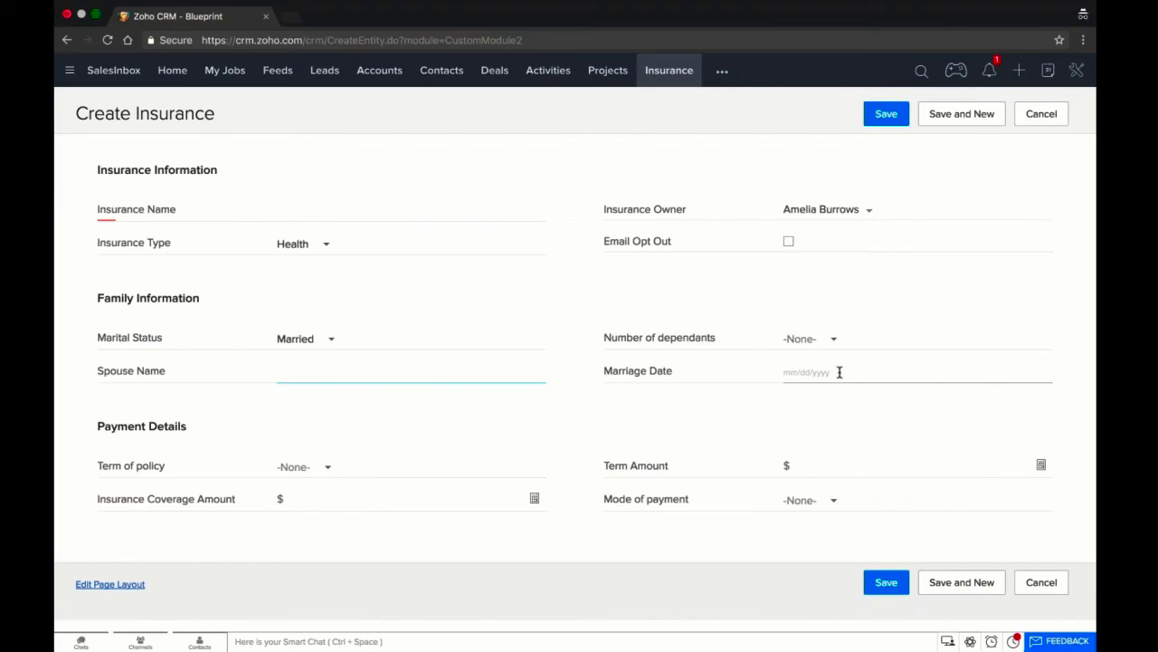
{"action": "left_click", "coordinate": [305, 346]}
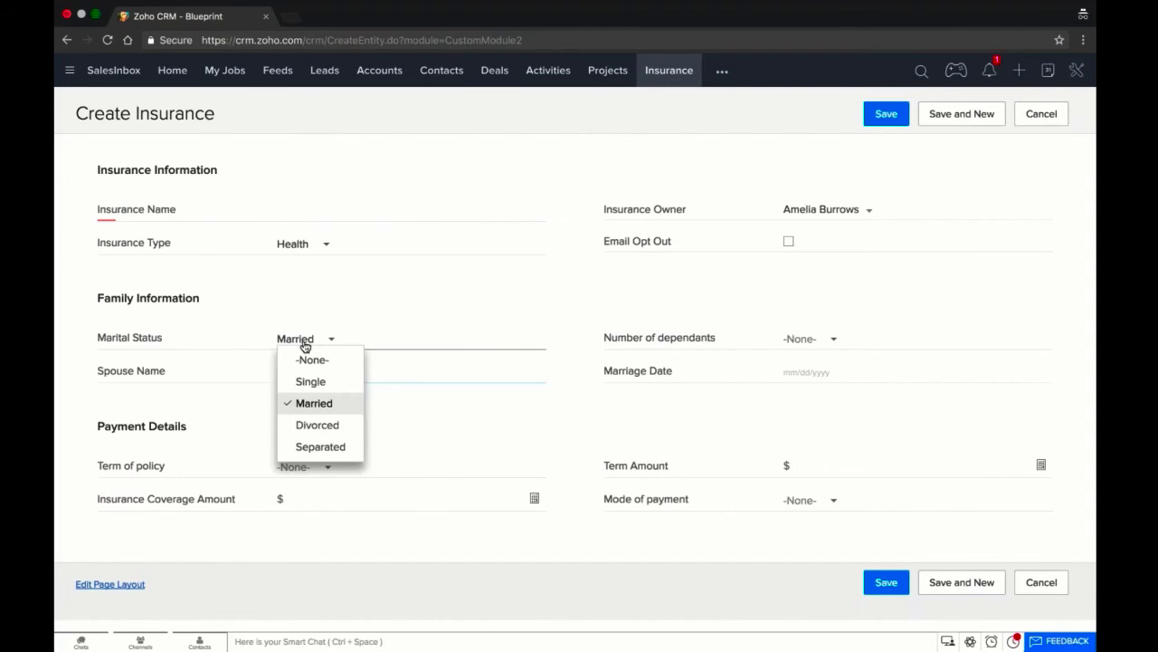
{"action": "left_click", "coordinate": [312, 383]}
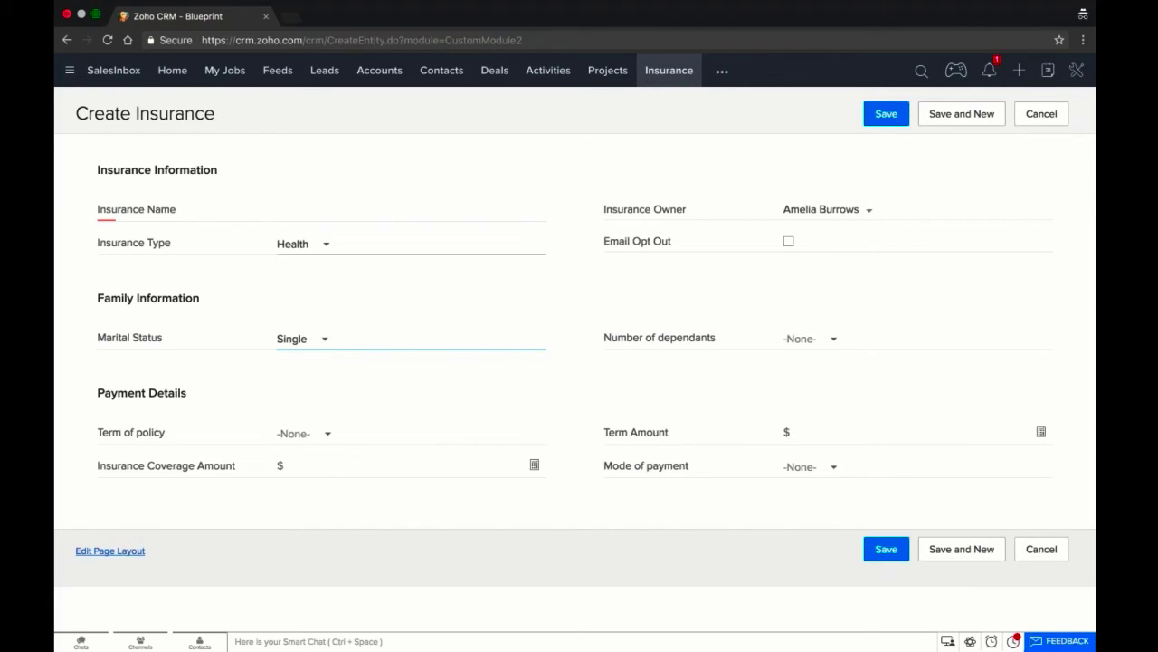
- Change the Insurance Type to Vehicle, review the form's sections, and discard the new insurance record
{"action": "left_click", "coordinate": [316, 245]}
{"action": "left_click", "coordinate": [329, 288]}
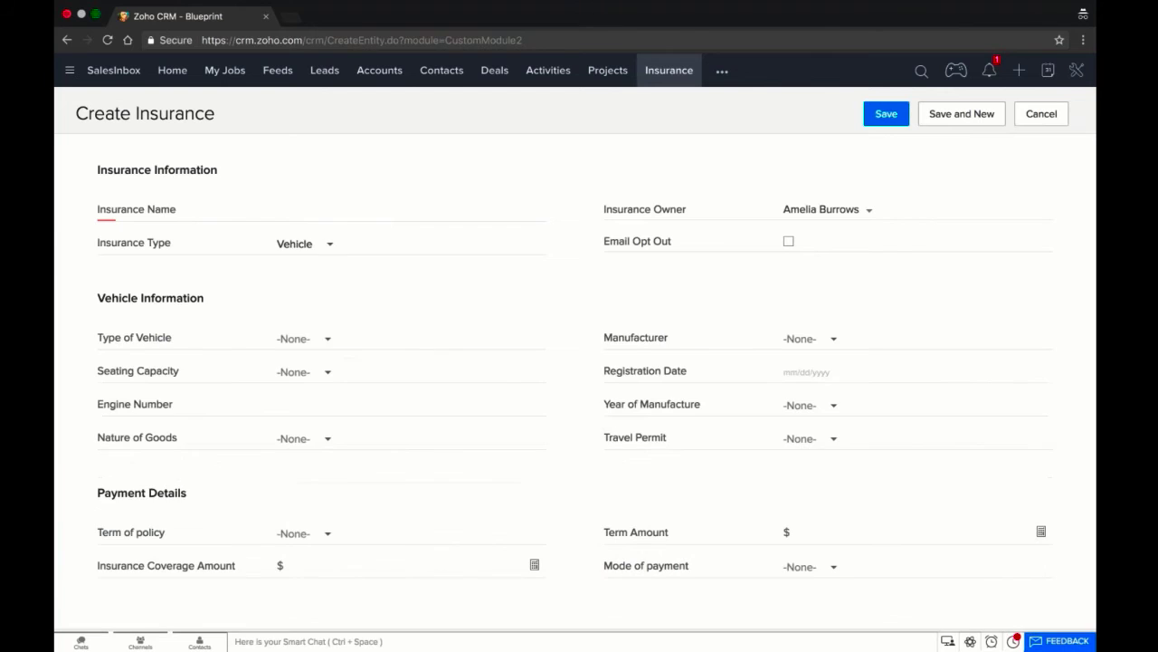
{"action": "scroll", "coordinate": [575, 353], "scroll_direction": "down", "scroll_amount": 1}
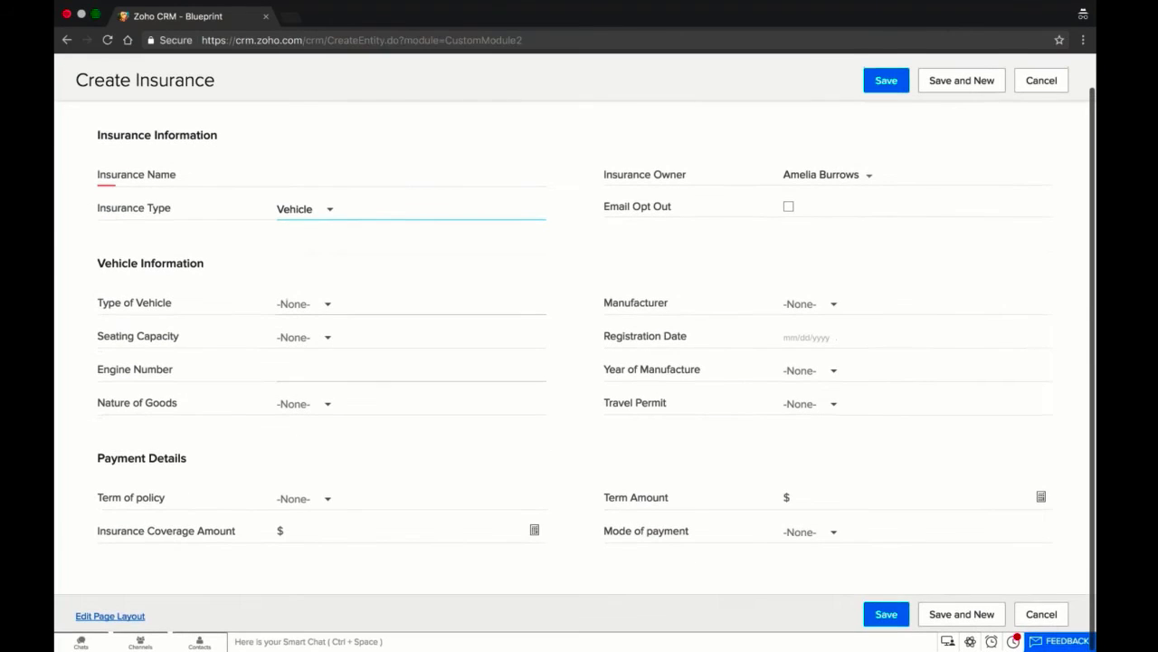
{"action": "scroll", "coordinate": [319, 252], "scroll_direction": "up", "scroll_amount": 1}
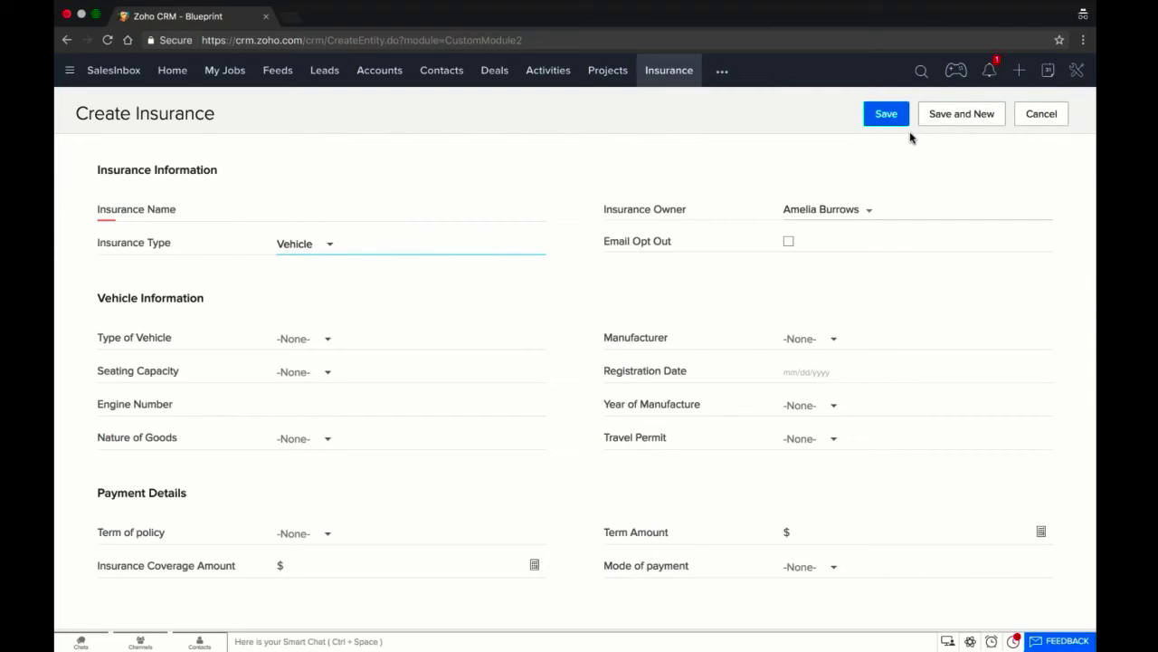
{"action": "left_click", "coordinate": [1055, 115]}
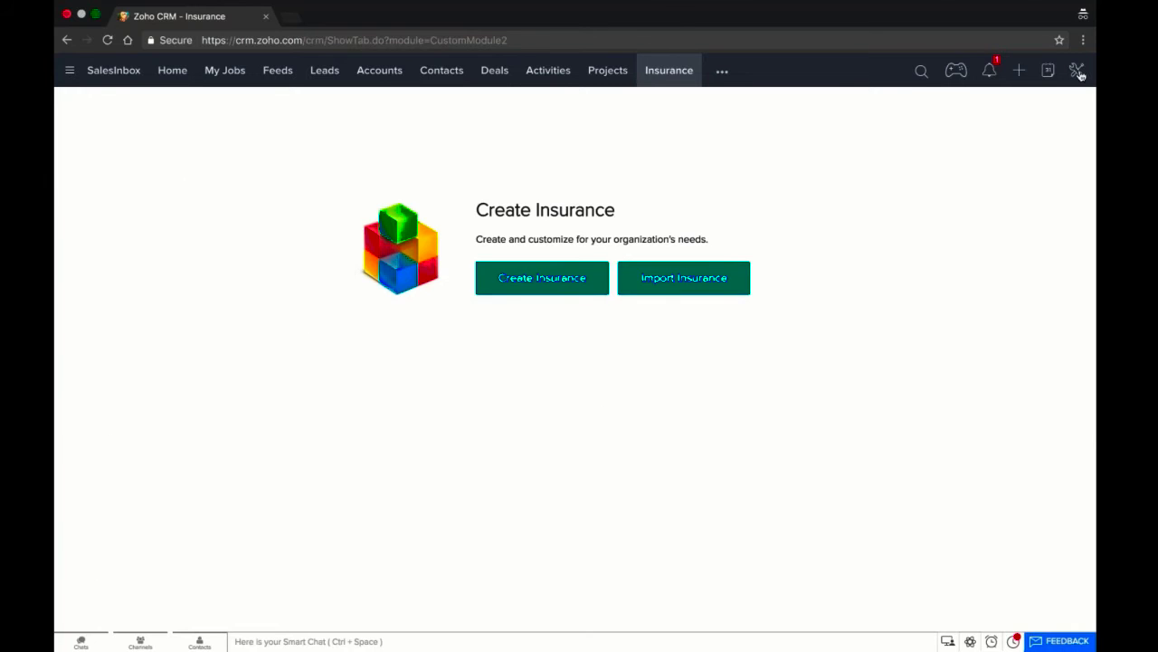
- Go back to the module customization setup and open the Insurance module's layout rules
{"action": "left_click", "coordinate": [1077, 71]}
{"action": "left_click", "coordinate": [966, 101]}
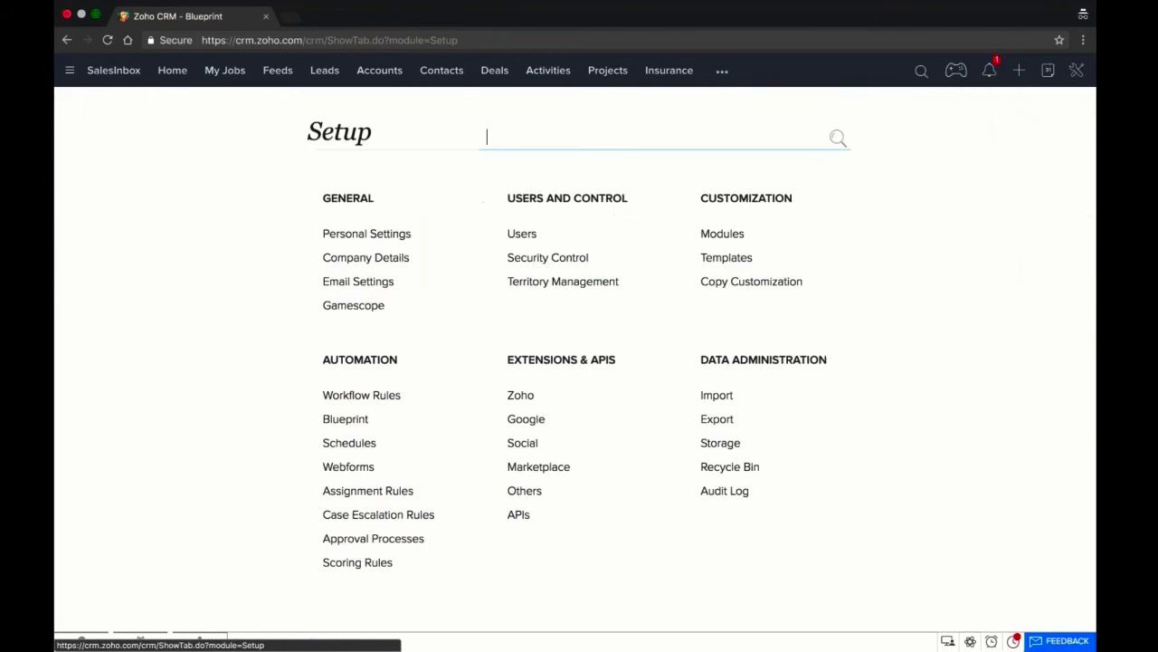
{"action": "left_click", "coordinate": [724, 241]}
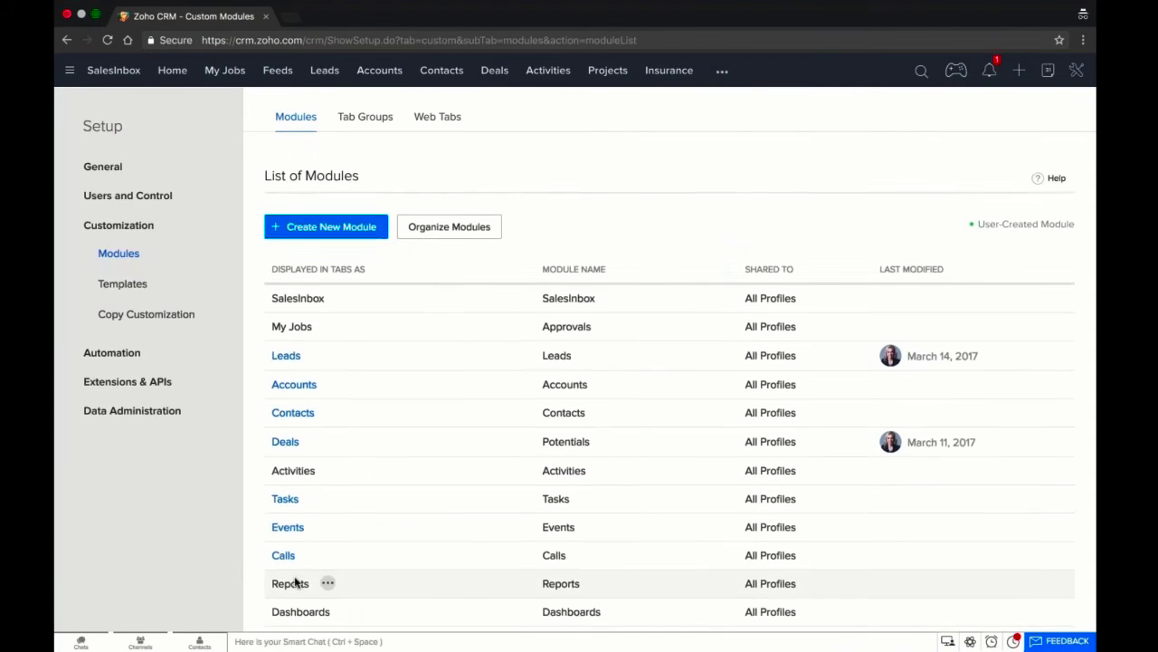
{"action": "scroll", "coordinate": [302, 583], "scroll_direction": "down", "scroll_amount": 5}
{"action": "left_click", "coordinate": [295, 536]}
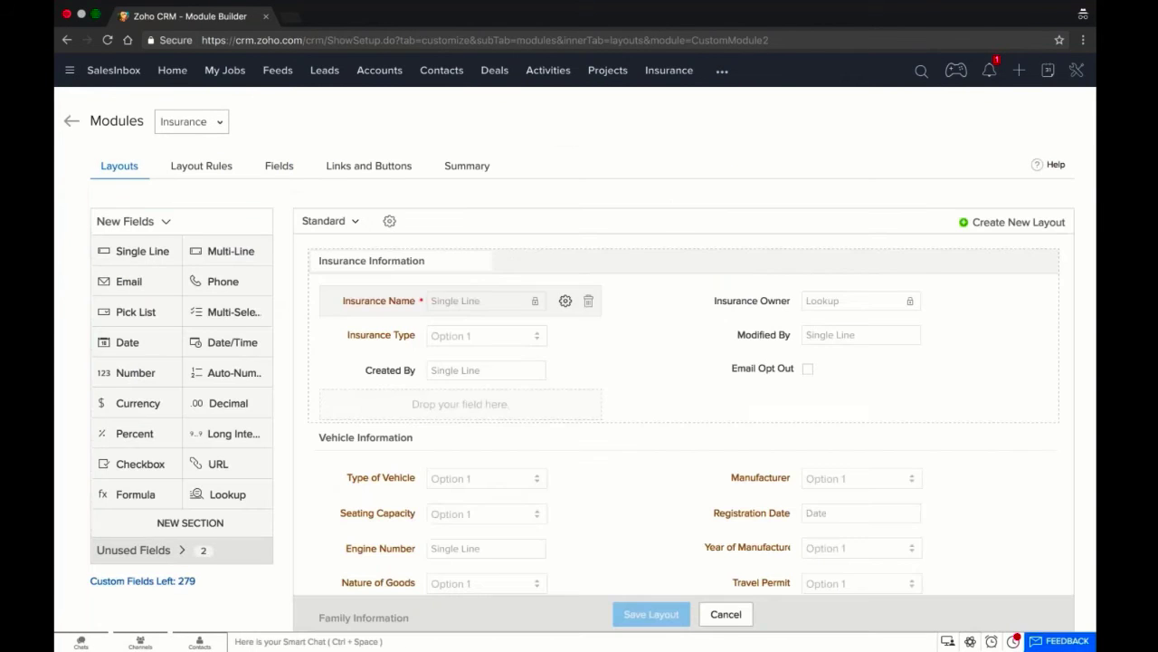
{"action": "left_click", "coordinate": [204, 165]}
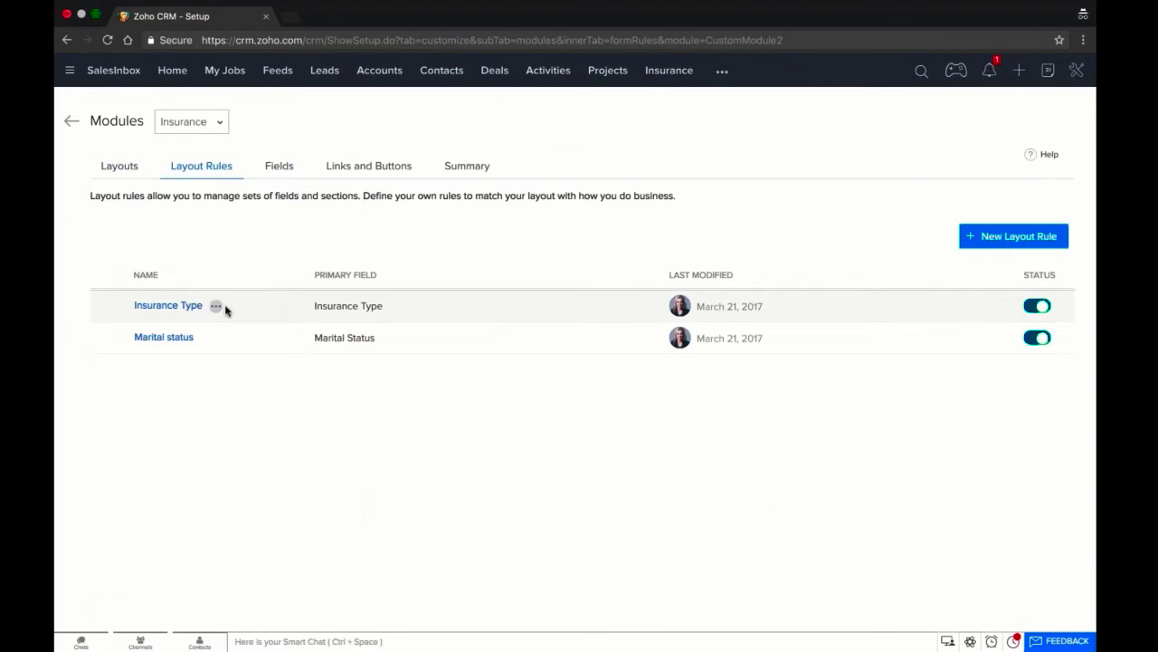
- Delete the Insurance Type and Marital status layout rules from the Insurance module
{"action": "left_click", "coordinate": [215, 306]}
{"action": "left_click", "coordinate": [259, 327]}
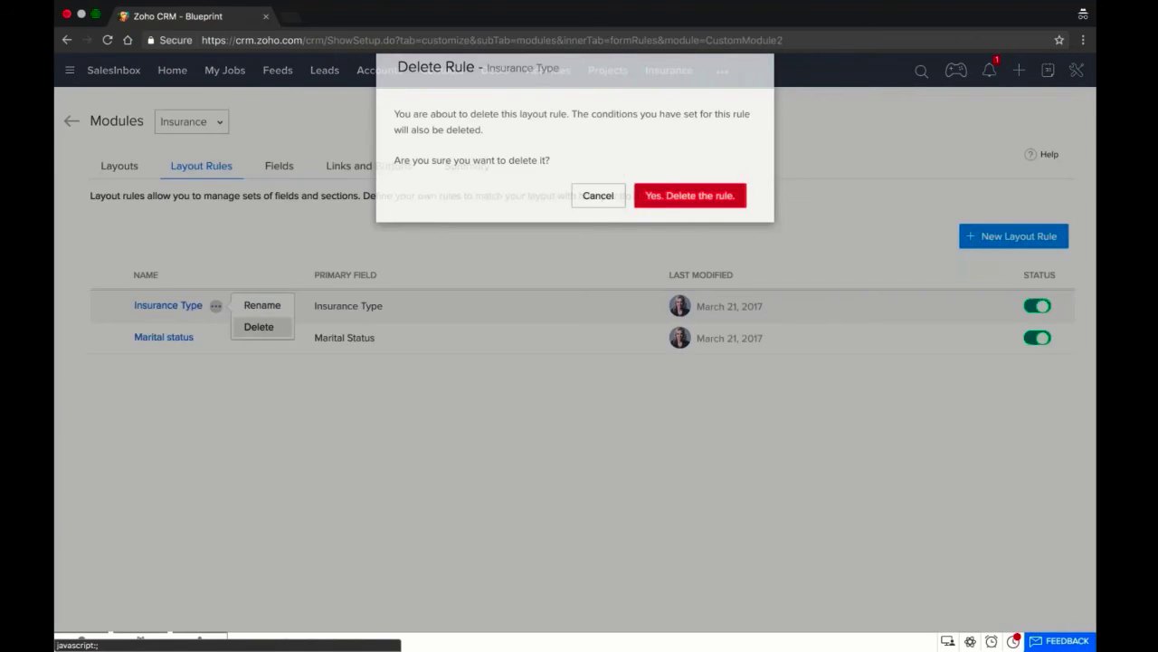
{"action": "left_click", "coordinate": [689, 205]}
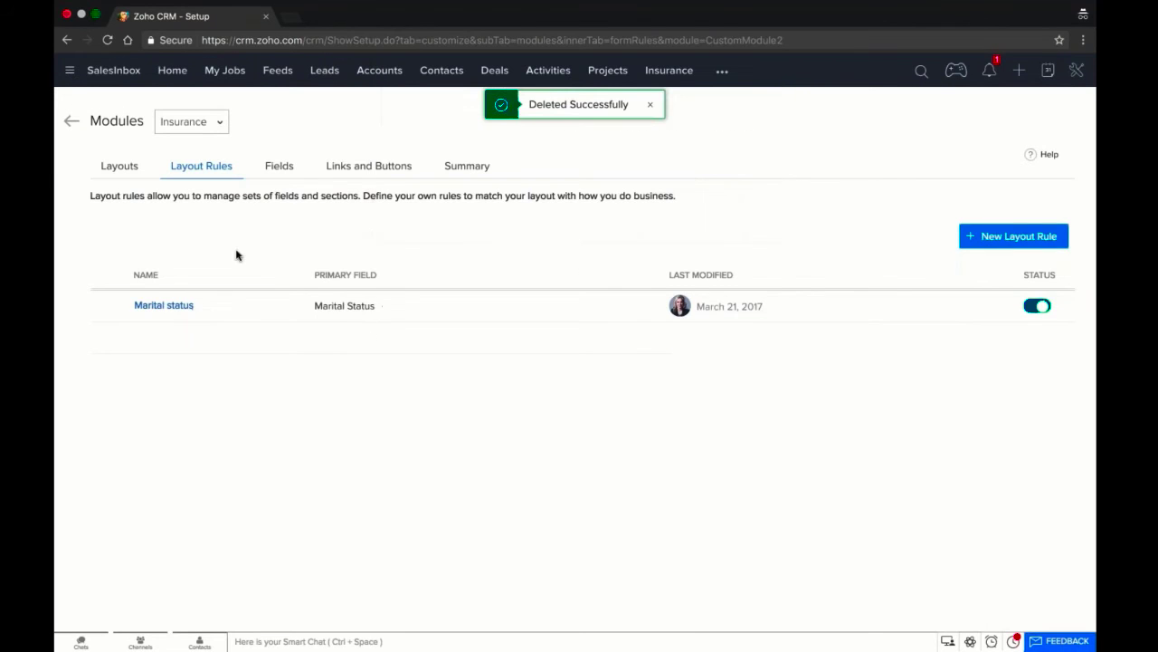
{"action": "left_click", "coordinate": [207, 305]}
{"action": "left_click", "coordinate": [250, 327]}
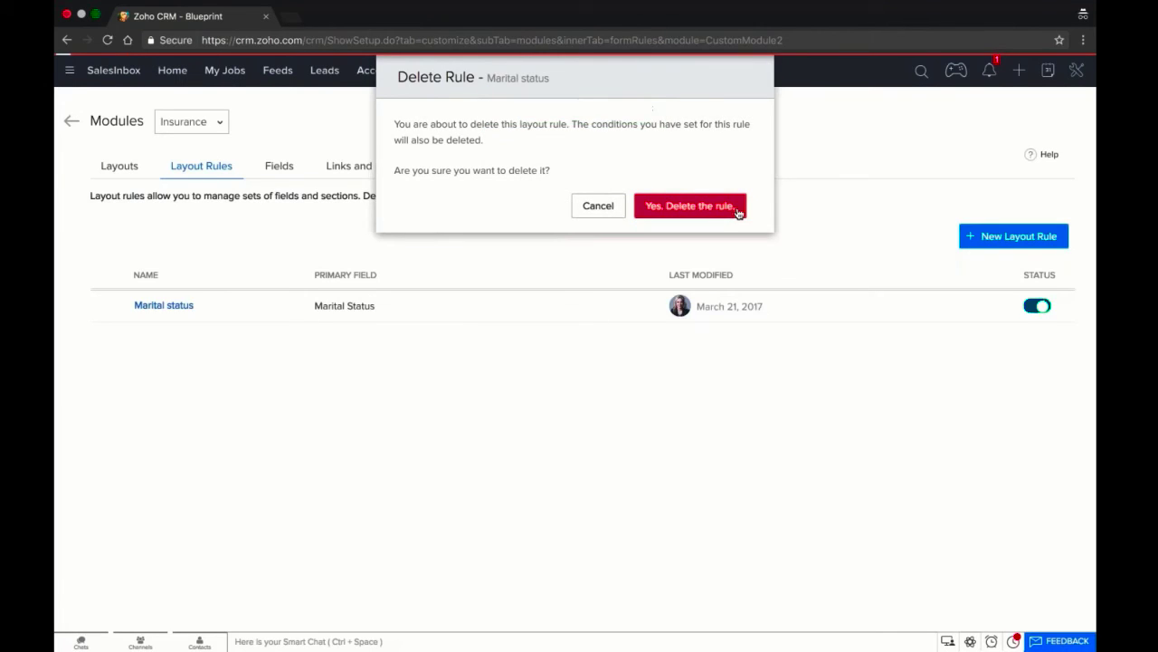
{"action": "left_click", "coordinate": [690, 205]}
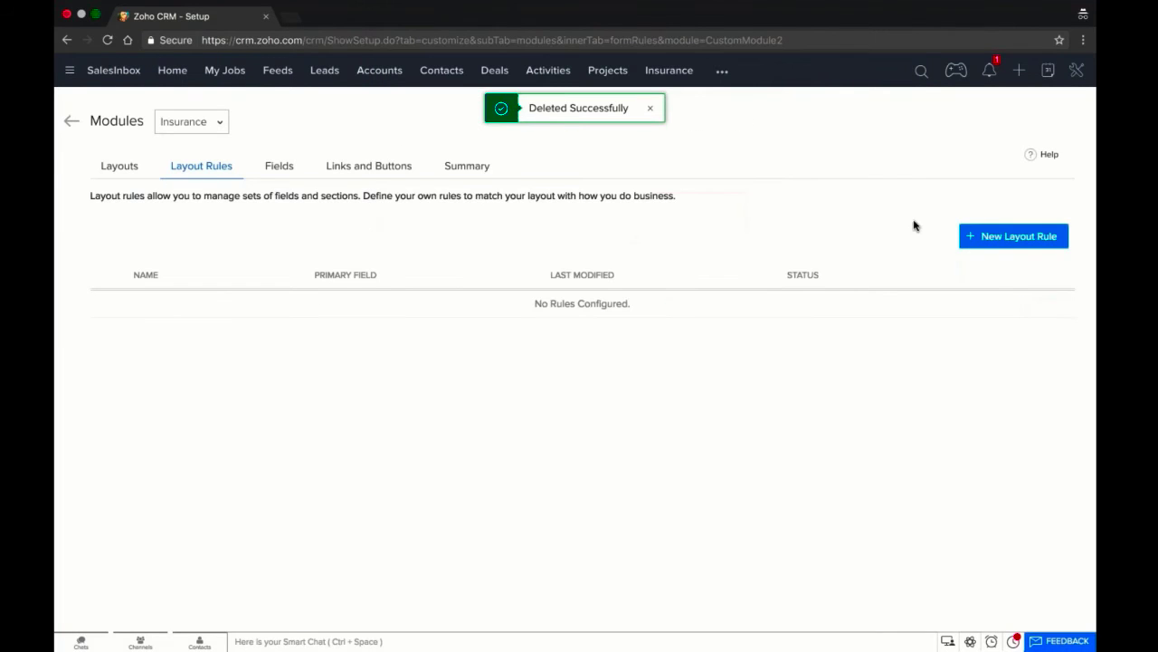
- Create a layout rule named "Insurance Type" with Insurance Type as the primary field that controls it
{"action": "left_click", "coordinate": [1019, 236]}
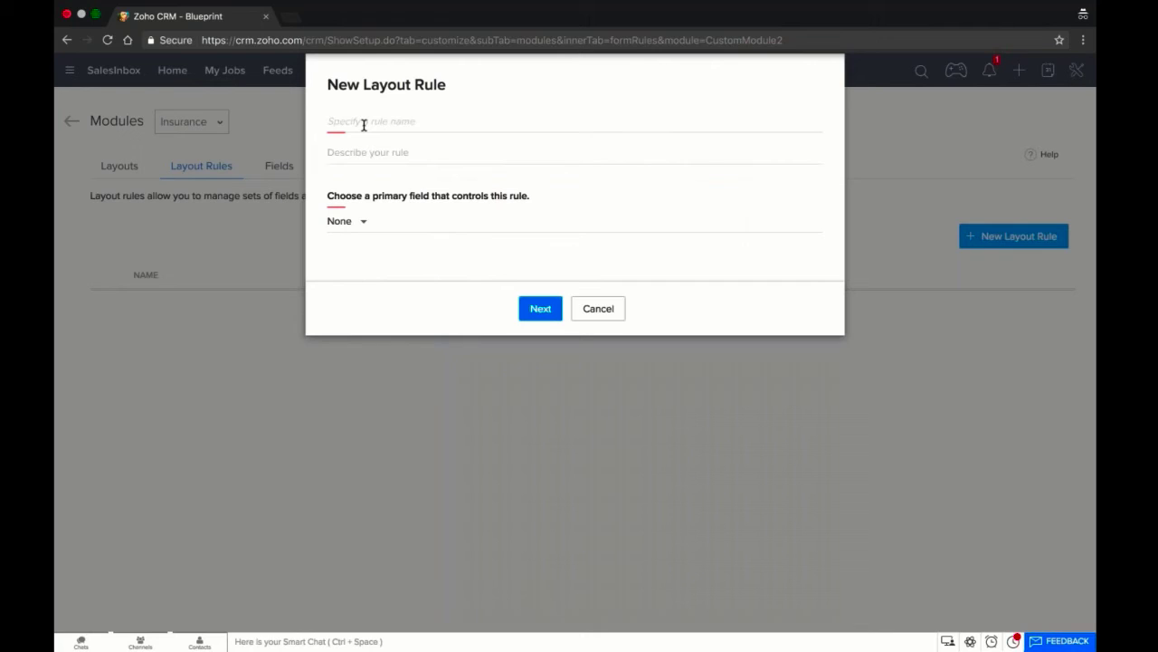
{"action": "type", "text": "Insurance Type"}
{"action": "left_click", "coordinate": [362, 223]}
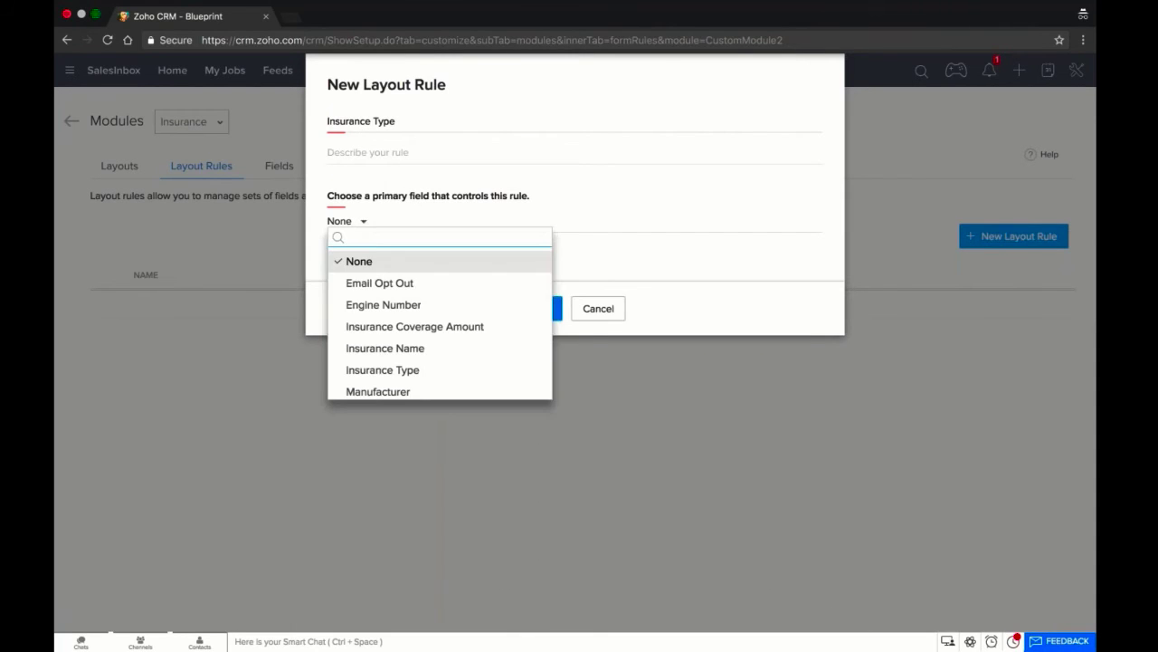
{"action": "left_click", "coordinate": [409, 370]}
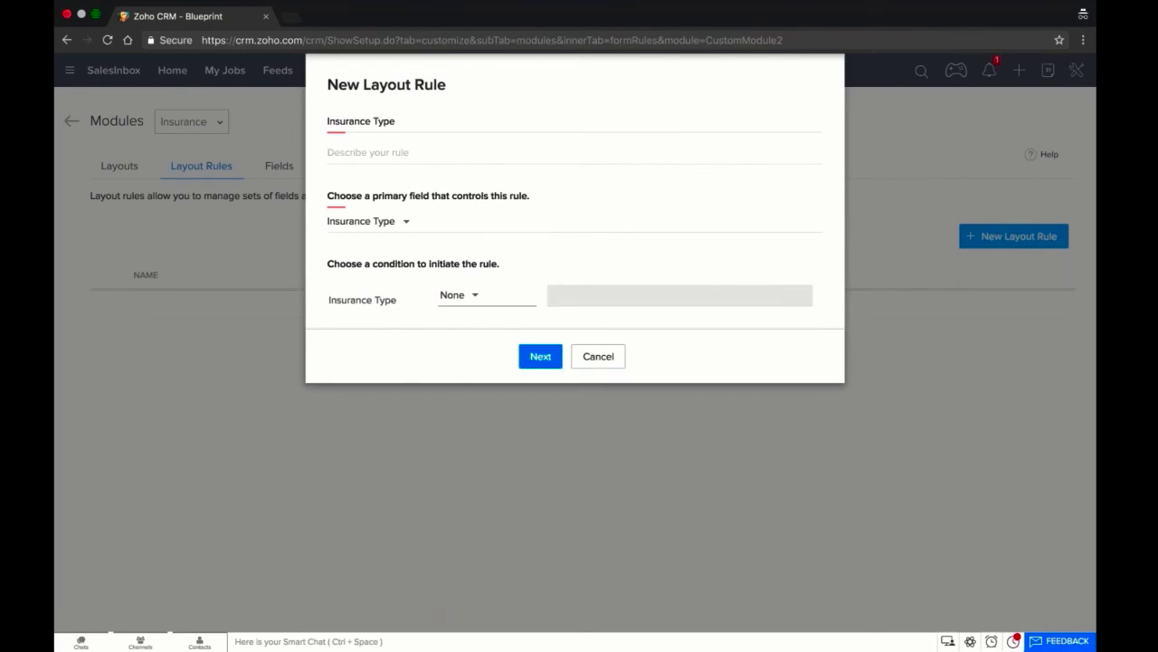
- Set the rule's initiating condition to Insurance Type is Health and continue to the rule editor
{"action": "left_click", "coordinate": [466, 299]}
{"action": "left_click", "coordinate": [466, 340]}
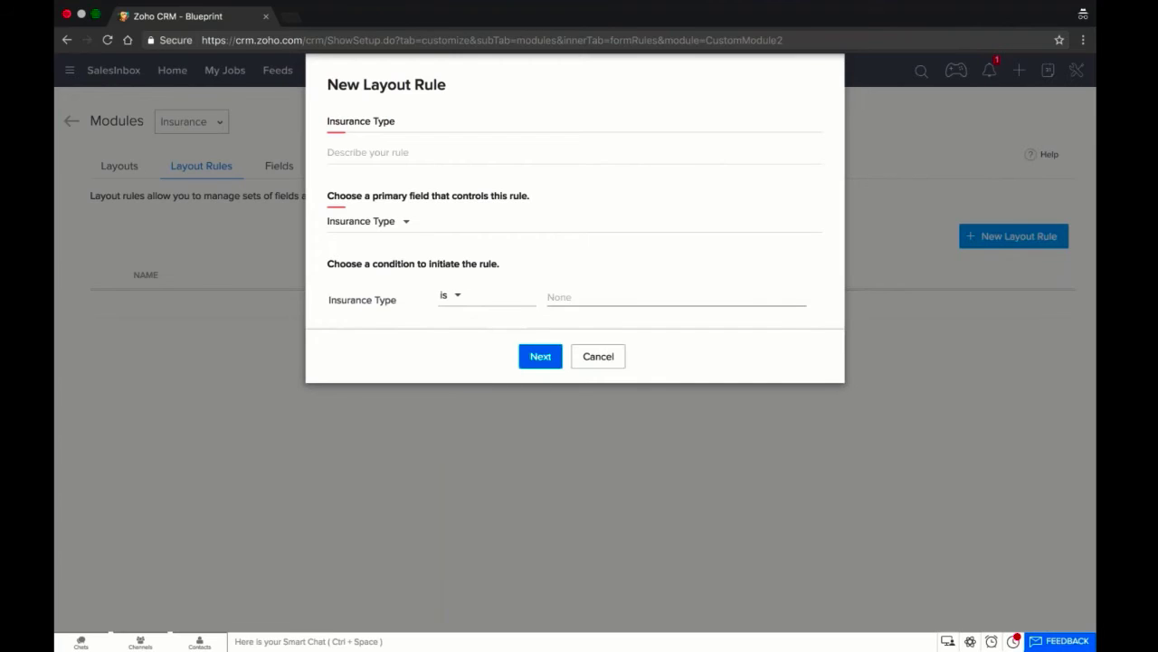
{"action": "type", "text": "Health"}
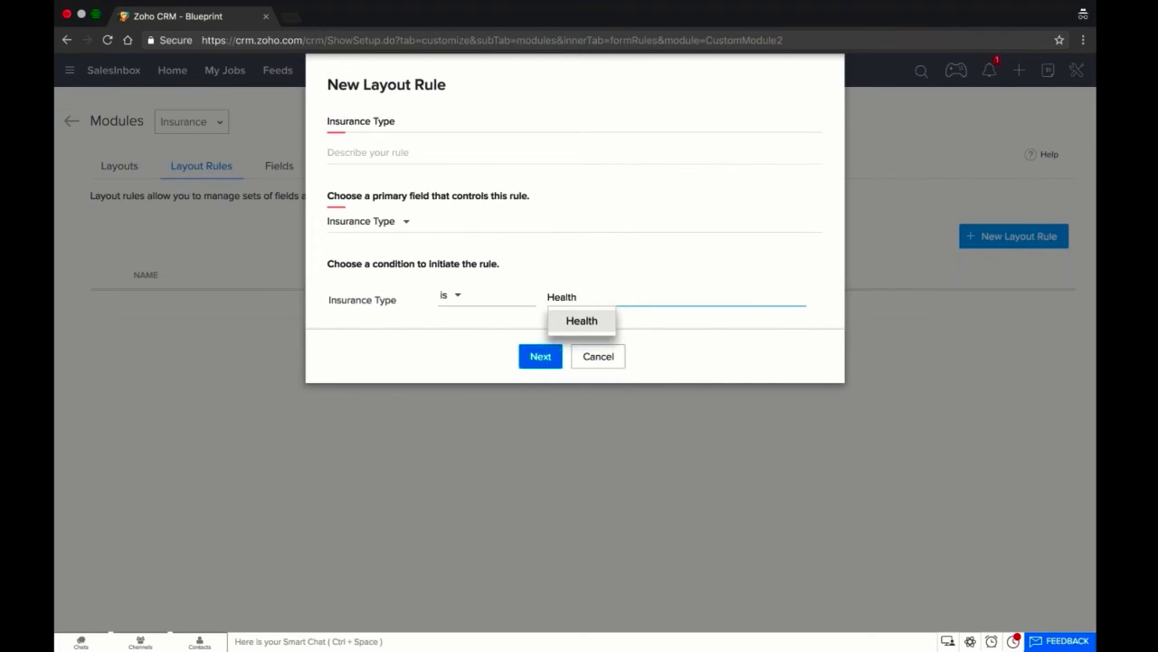
{"action": "left_click", "coordinate": [598, 326]}
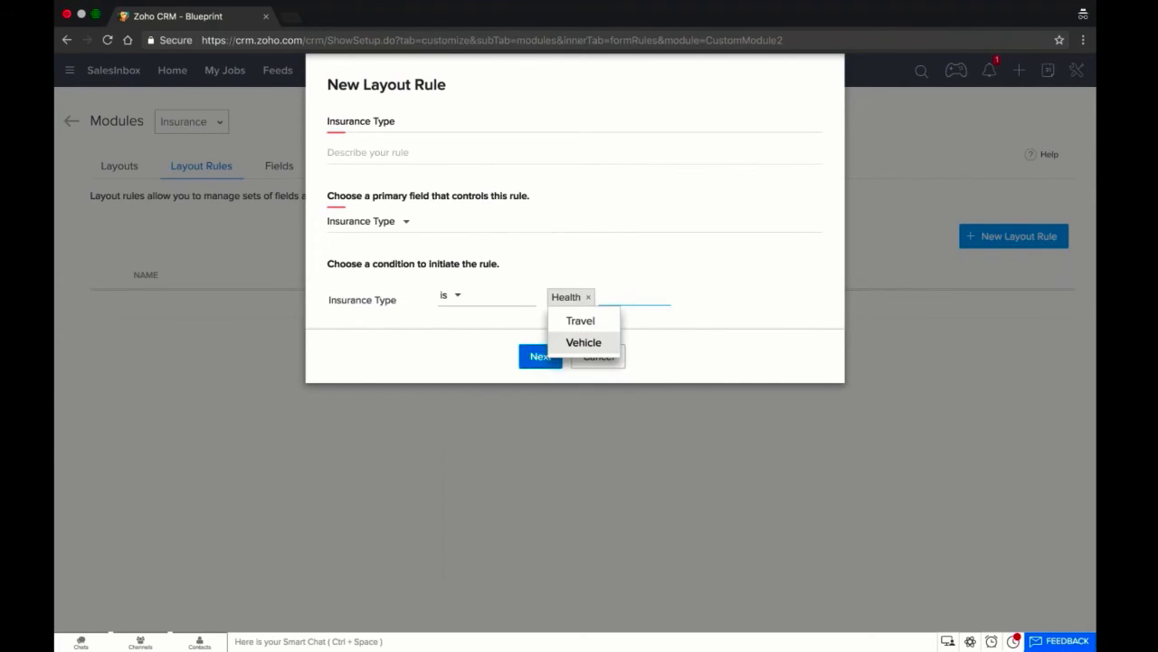
{"action": "left_click", "coordinate": [499, 337]}
{"action": "left_click", "coordinate": [537, 356]}
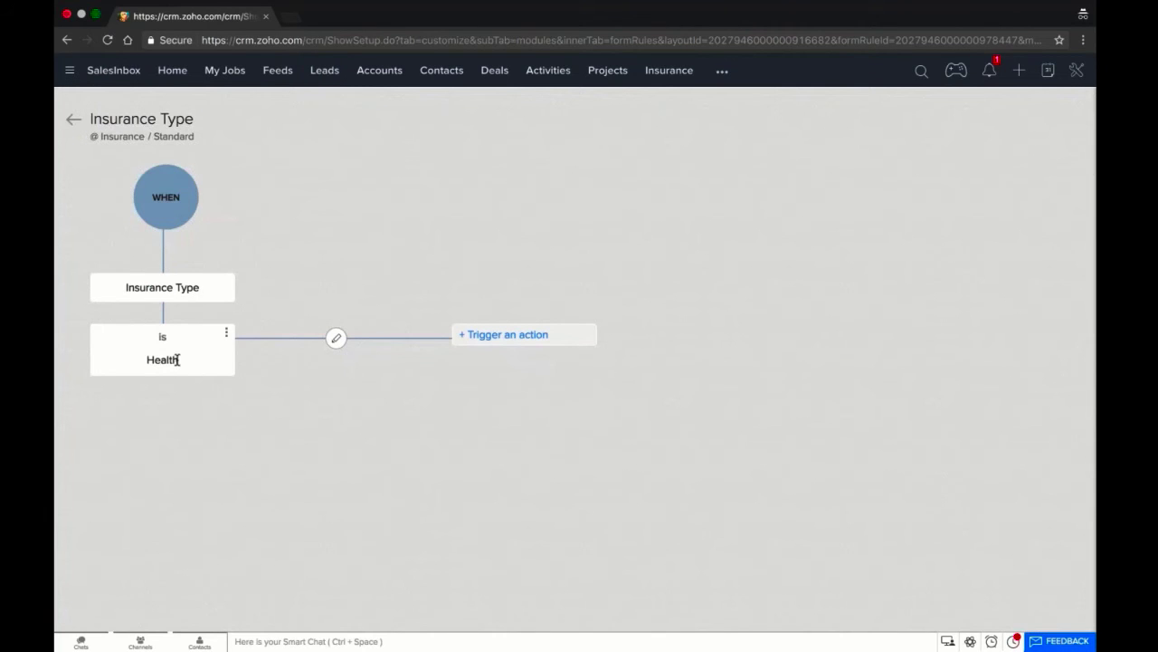
- Add a Show Sections action to the Health condition that shows Family Information and Payment Details
{"action": "left_click", "coordinate": [507, 336]}
{"action": "left_click", "coordinate": [495, 383]}
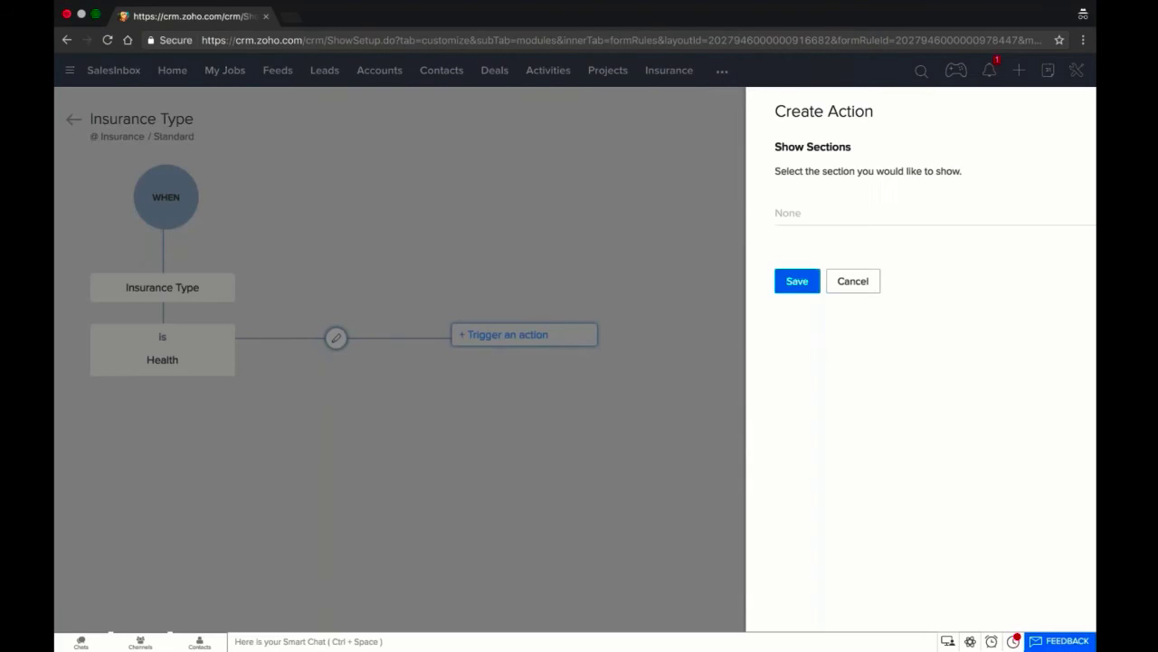
{"action": "left_click", "coordinate": [674, 214]}
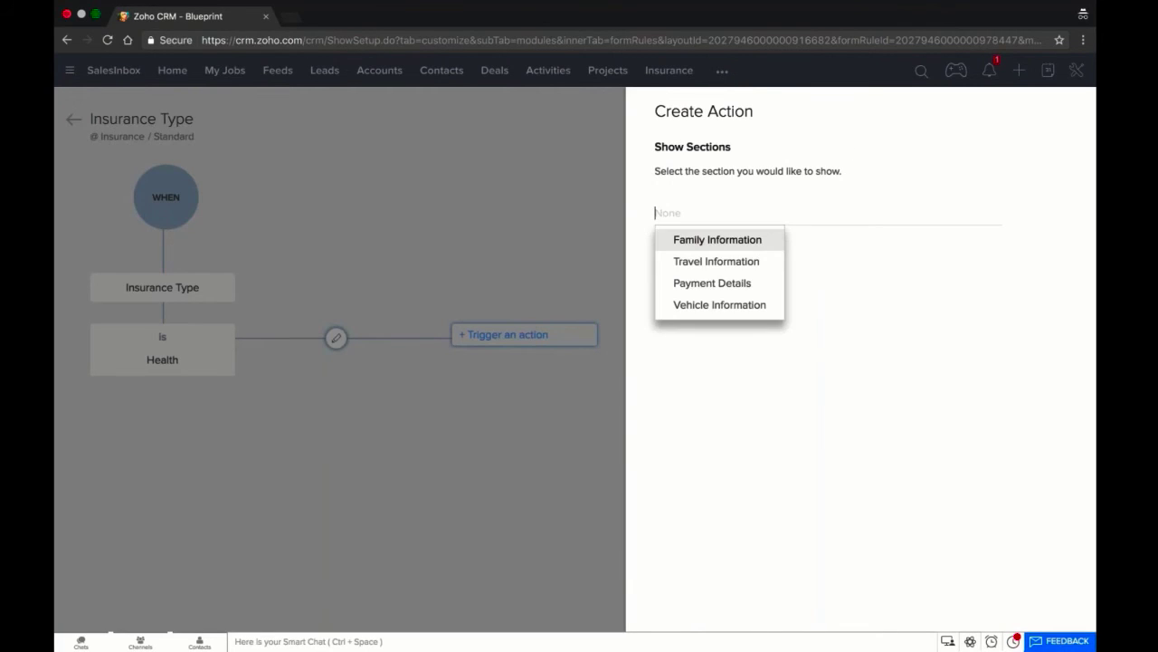
{"action": "left_click", "coordinate": [718, 239]}
{"action": "left_click", "coordinate": [742, 264]}
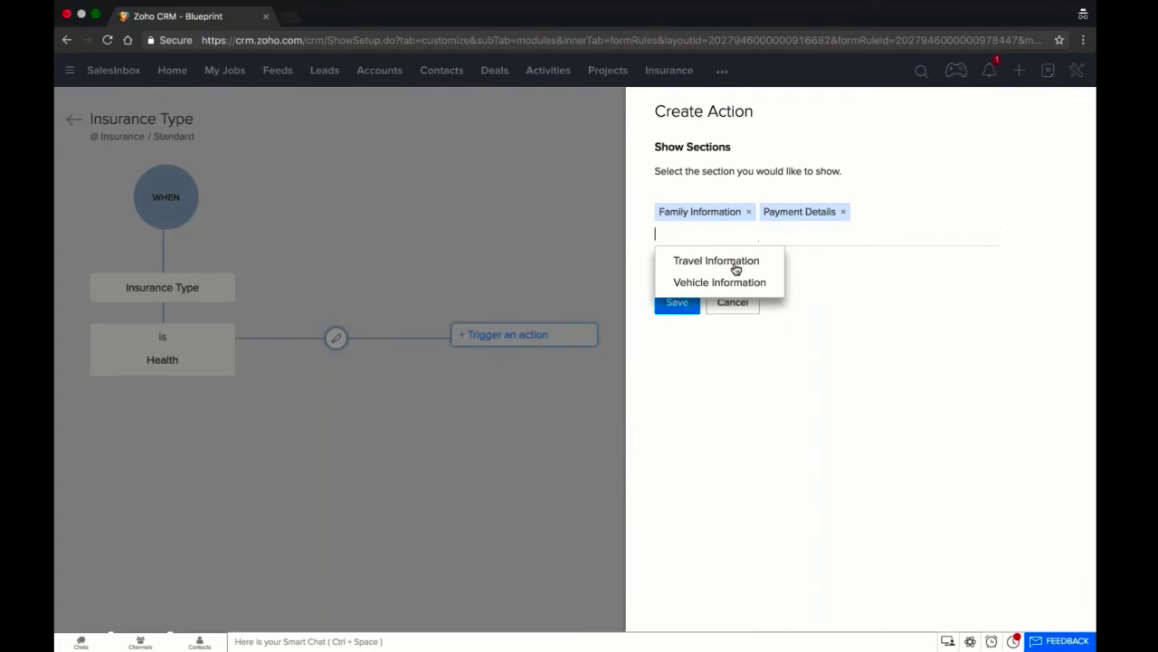
{"action": "left_click", "coordinate": [677, 355]}
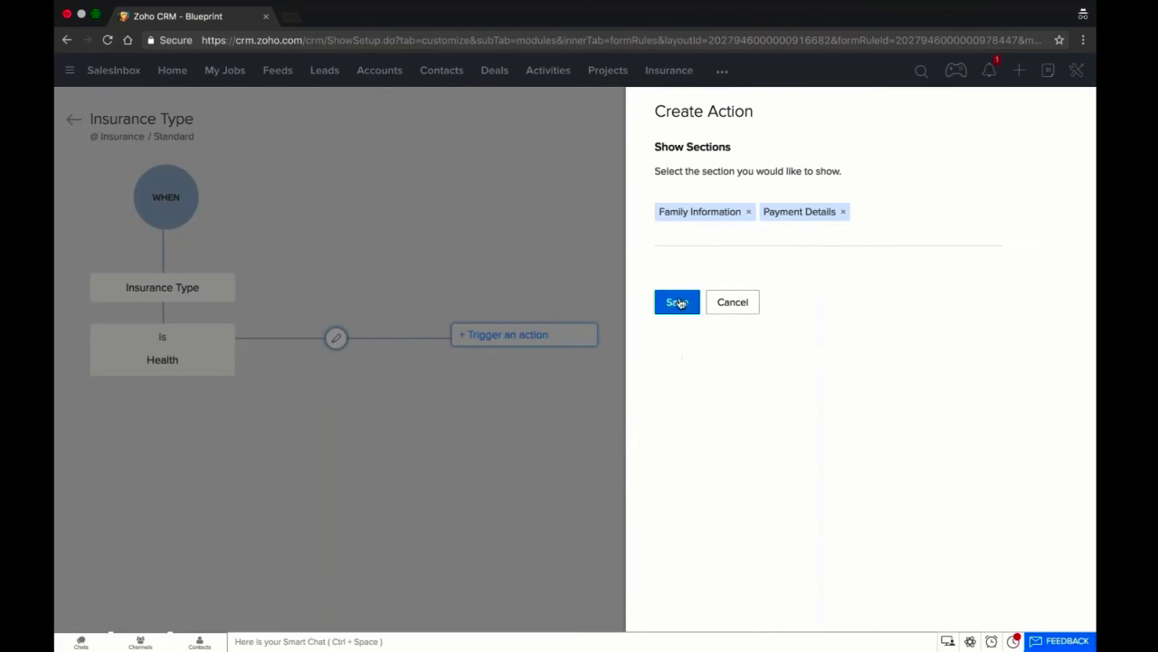
{"action": "left_click", "coordinate": [678, 302]}
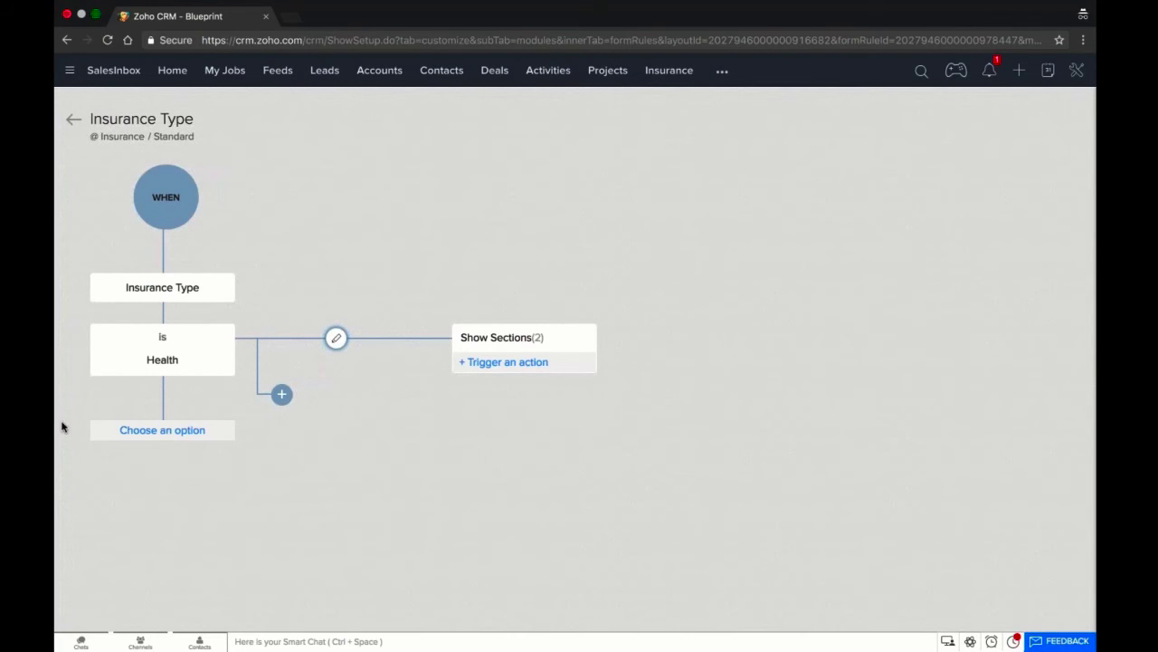
- Add a second condition to the rule for Insurance Type is Travel
{"action": "left_click", "coordinate": [154, 430]}
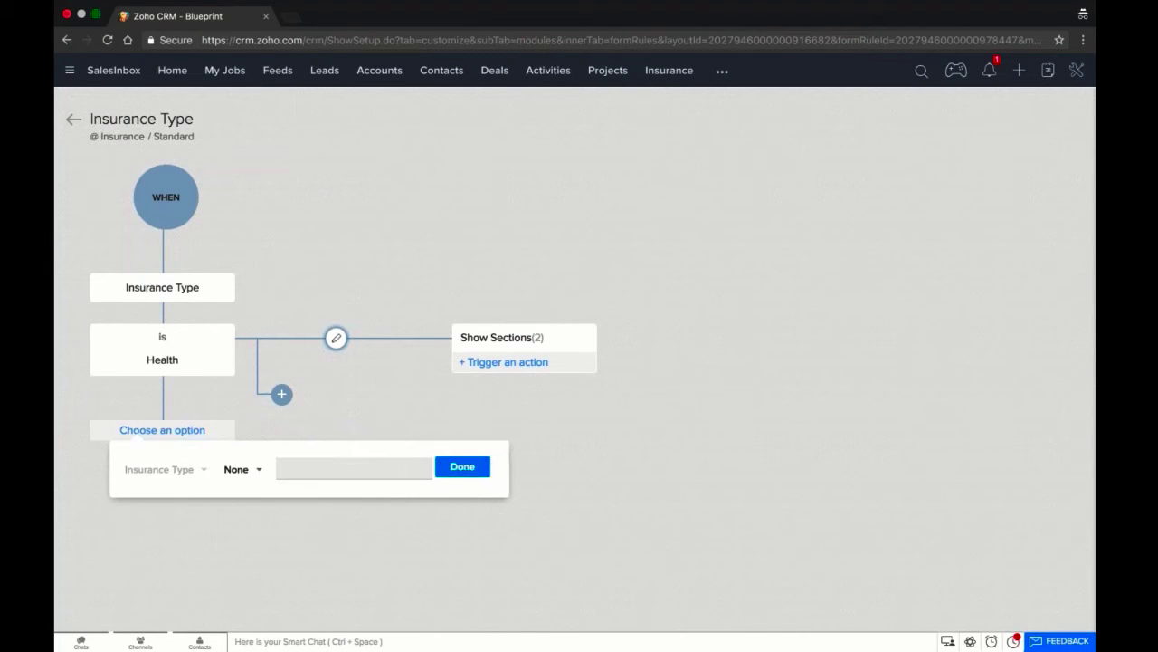
{"action": "left_click", "coordinate": [251, 472]}
{"action": "left_click", "coordinate": [263, 514]}
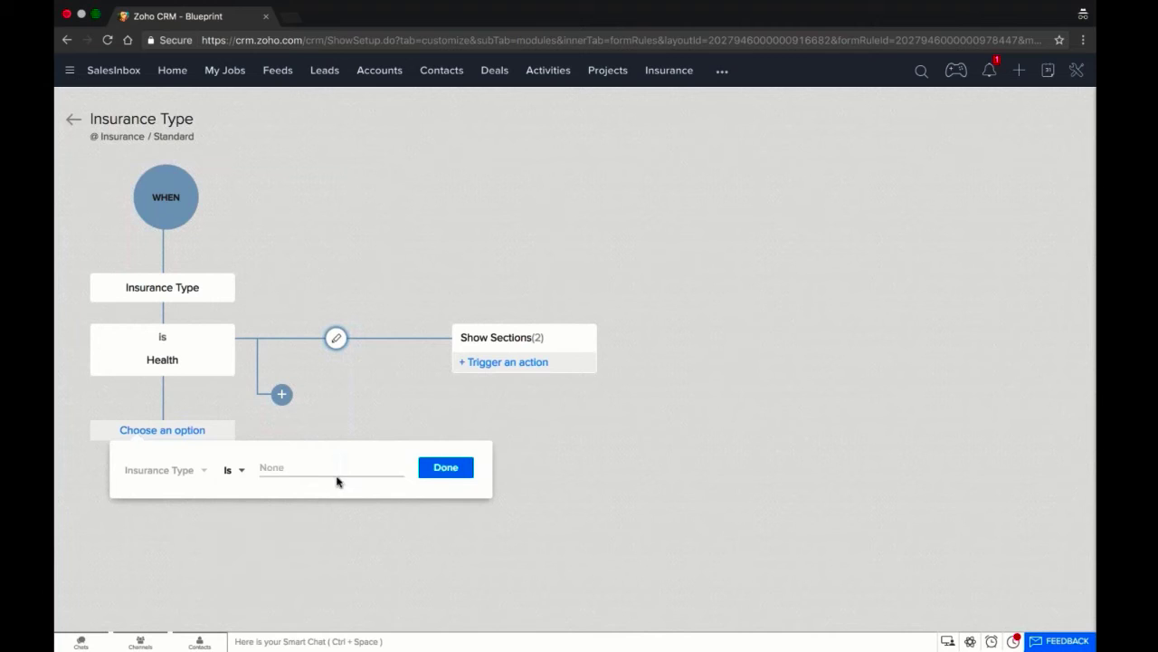
{"action": "left_click", "coordinate": [334, 468]}
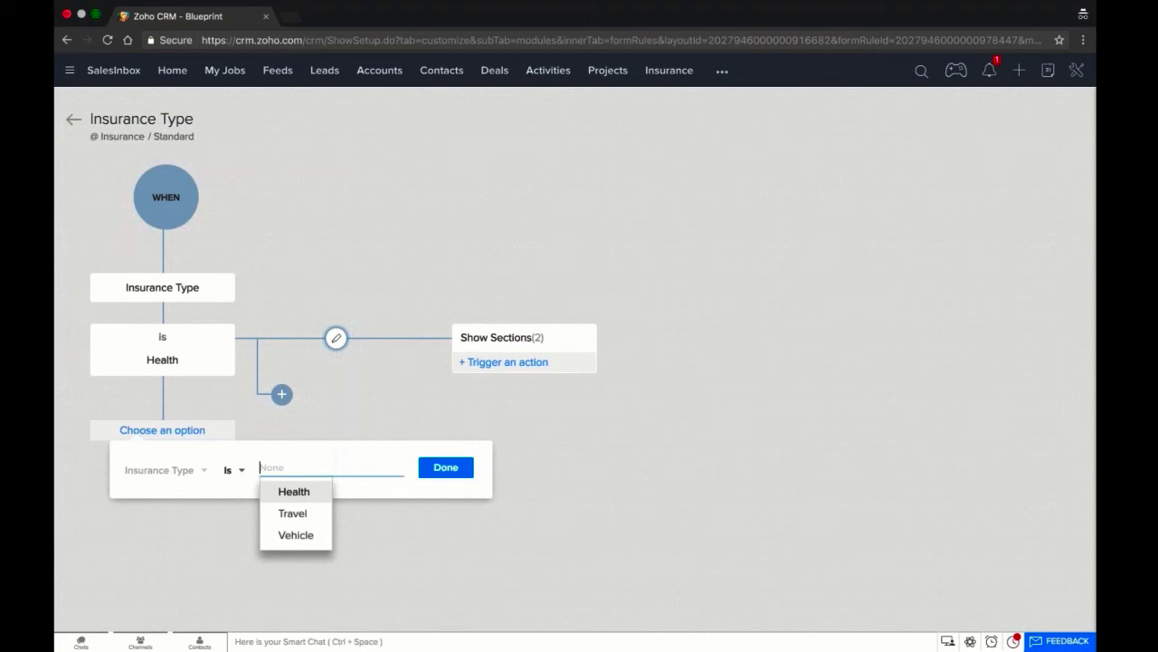
{"action": "left_click", "coordinate": [297, 513]}
{"action": "left_click", "coordinate": [446, 467]}
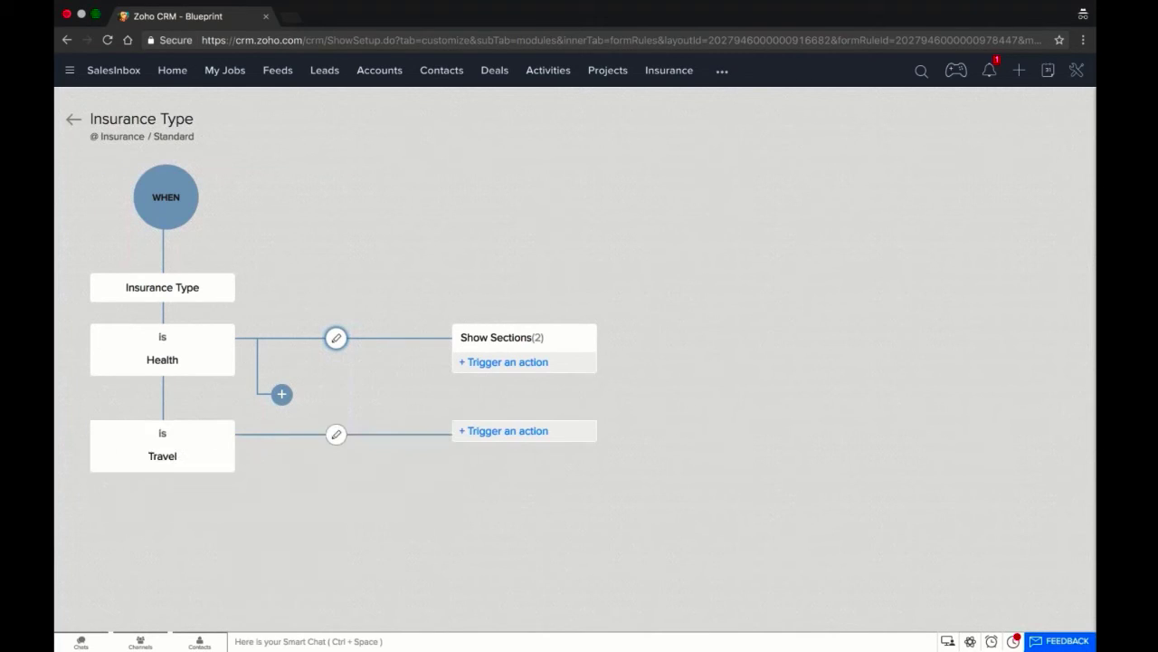
- Add a Show Sections action to the Travel condition that shows Travel Information and Payment Details
{"action": "left_click", "coordinate": [503, 431]}
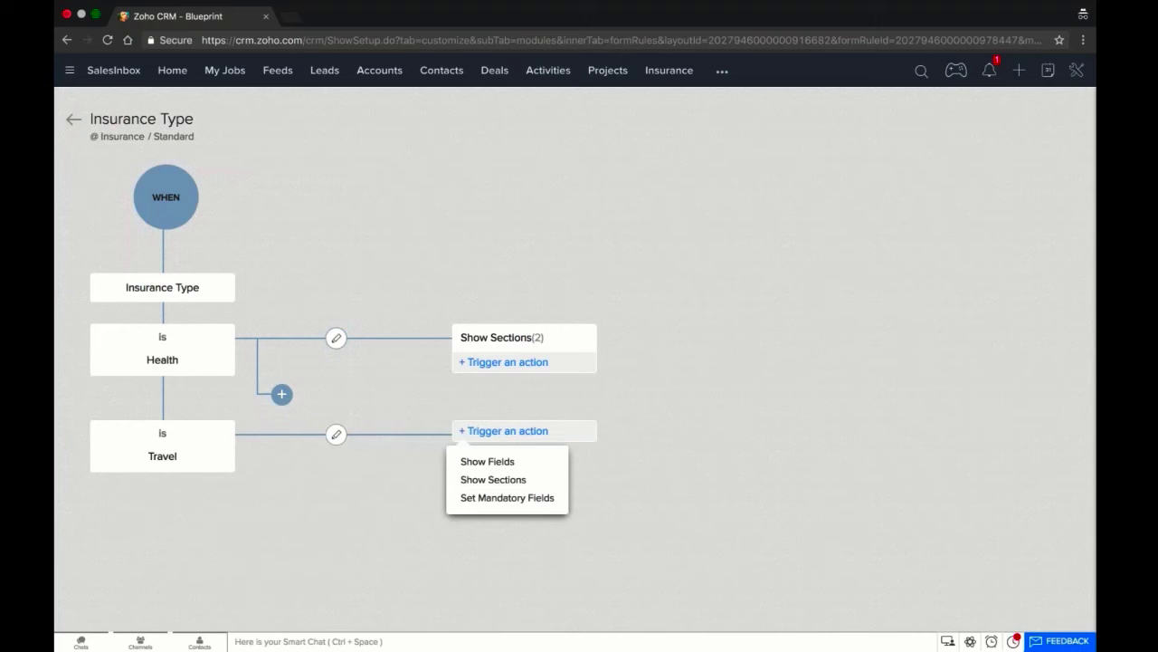
{"action": "left_click", "coordinate": [509, 486]}
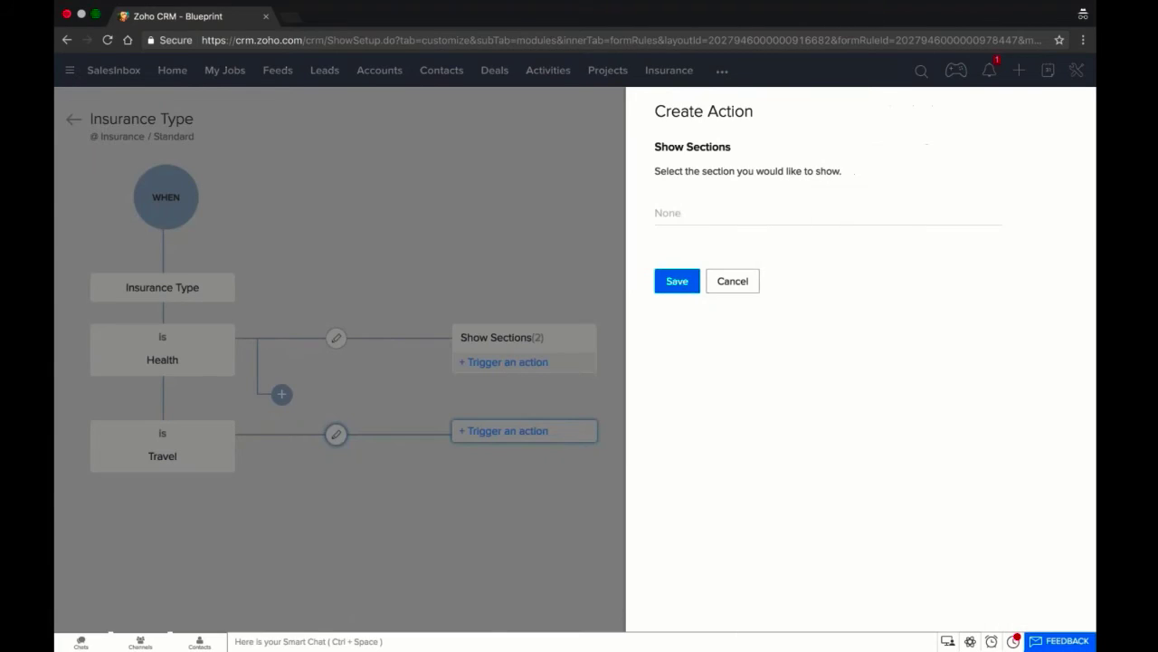
{"action": "left_click", "coordinate": [711, 212]}
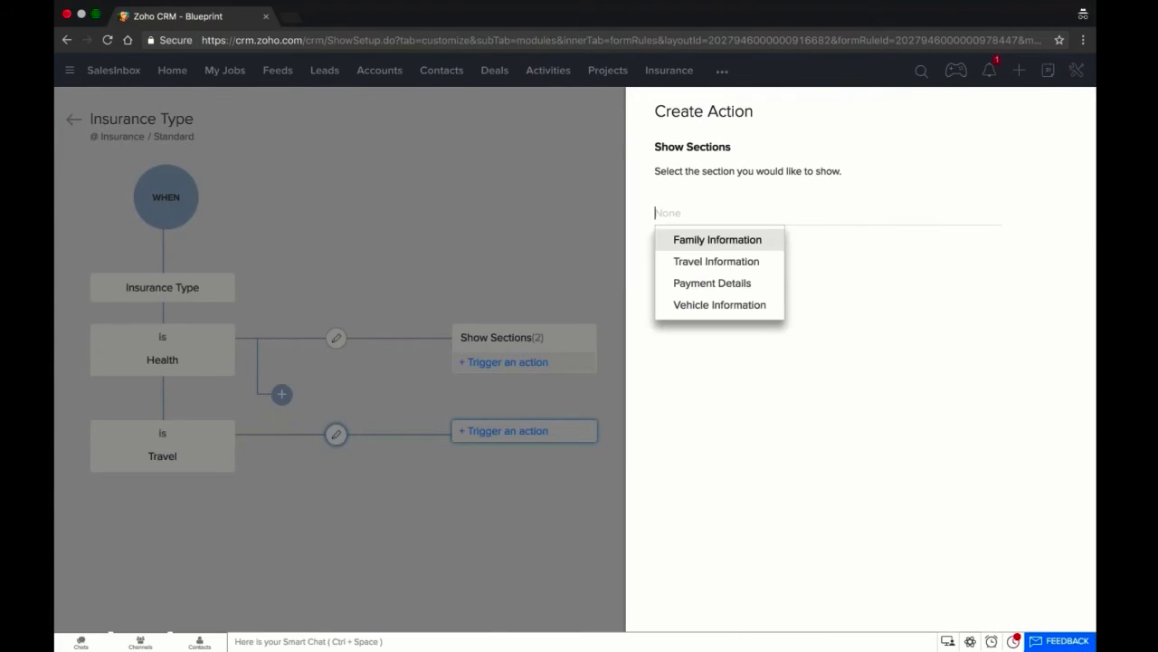
{"action": "left_click", "coordinate": [748, 262]}
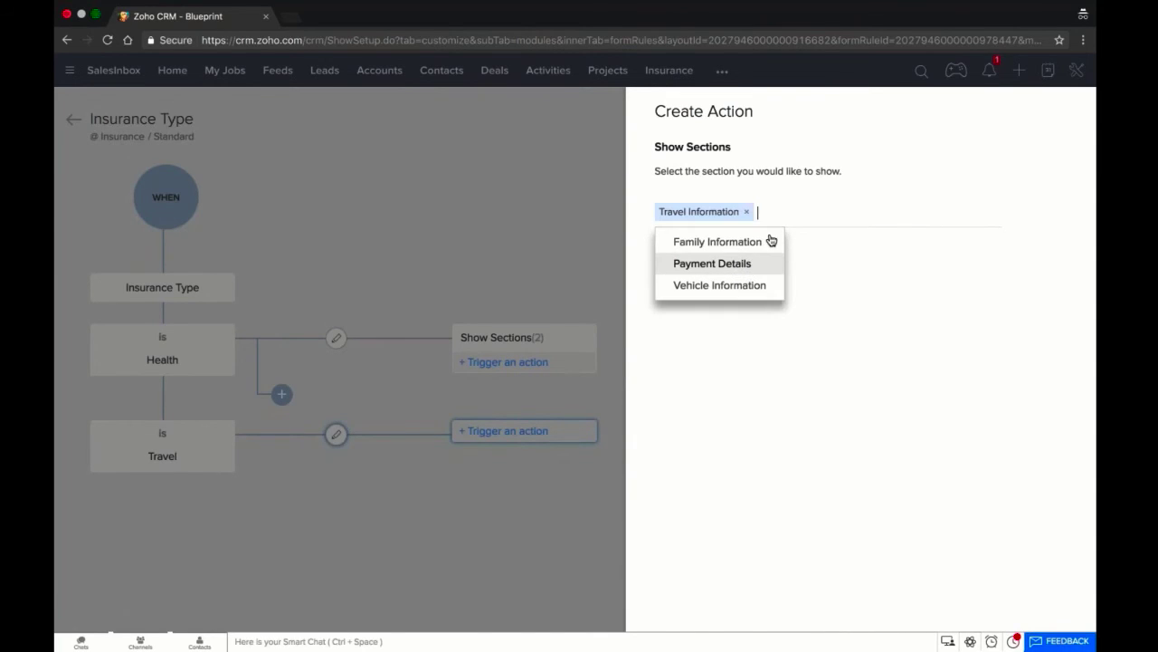
{"action": "left_click", "coordinate": [748, 269]}
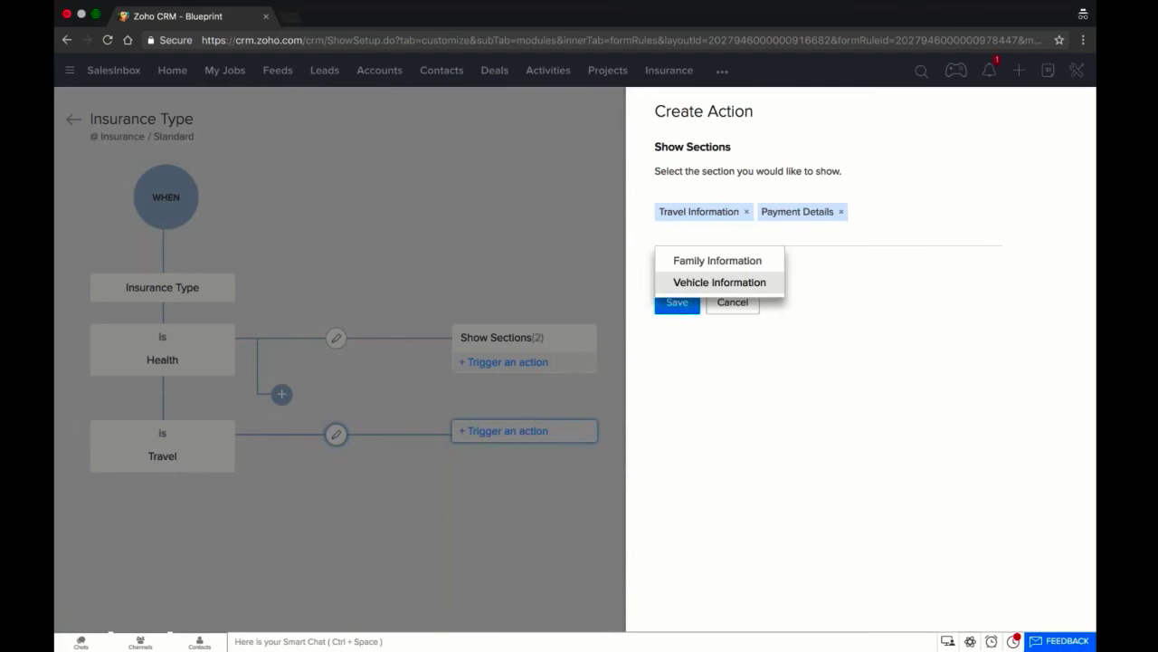
{"action": "left_click", "coordinate": [679, 306]}
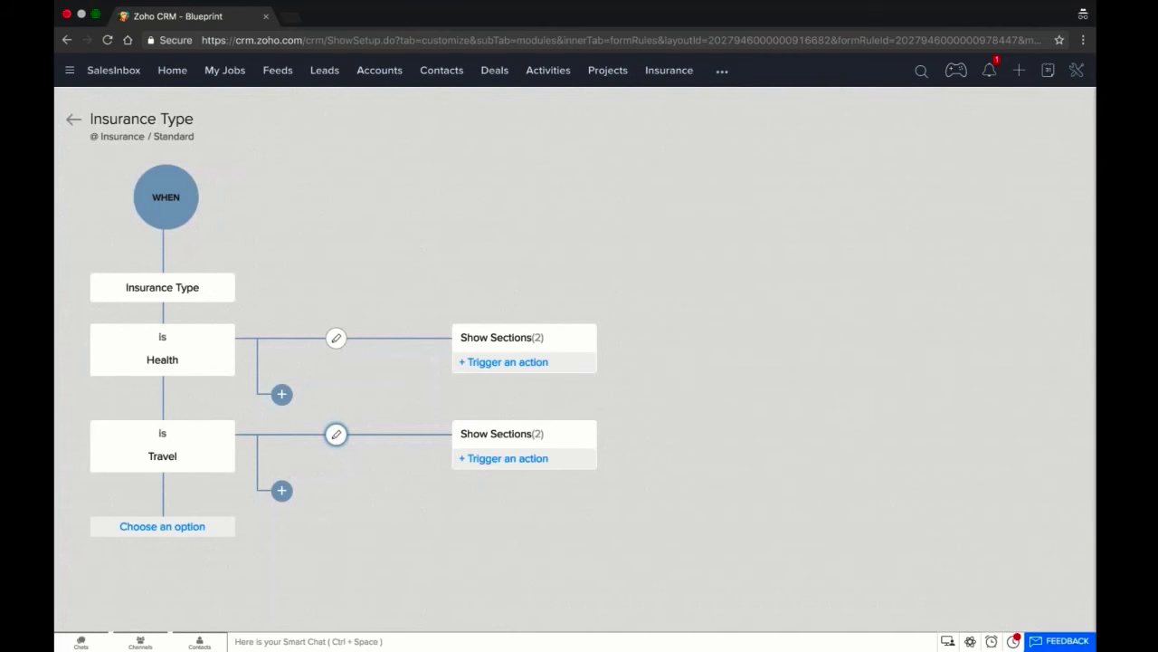
- Add a third condition to the rule for Insurance Type is Vehicle
{"action": "left_click", "coordinate": [151, 528]}
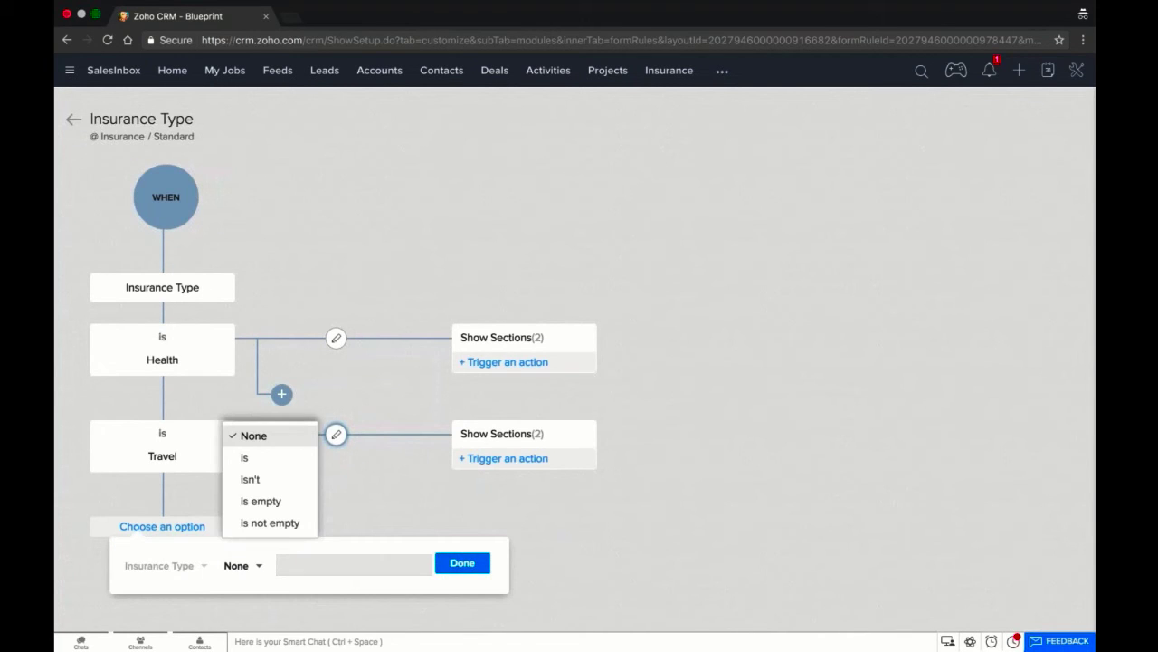
{"action": "left_click", "coordinate": [277, 458]}
{"action": "left_click", "coordinate": [305, 561]}
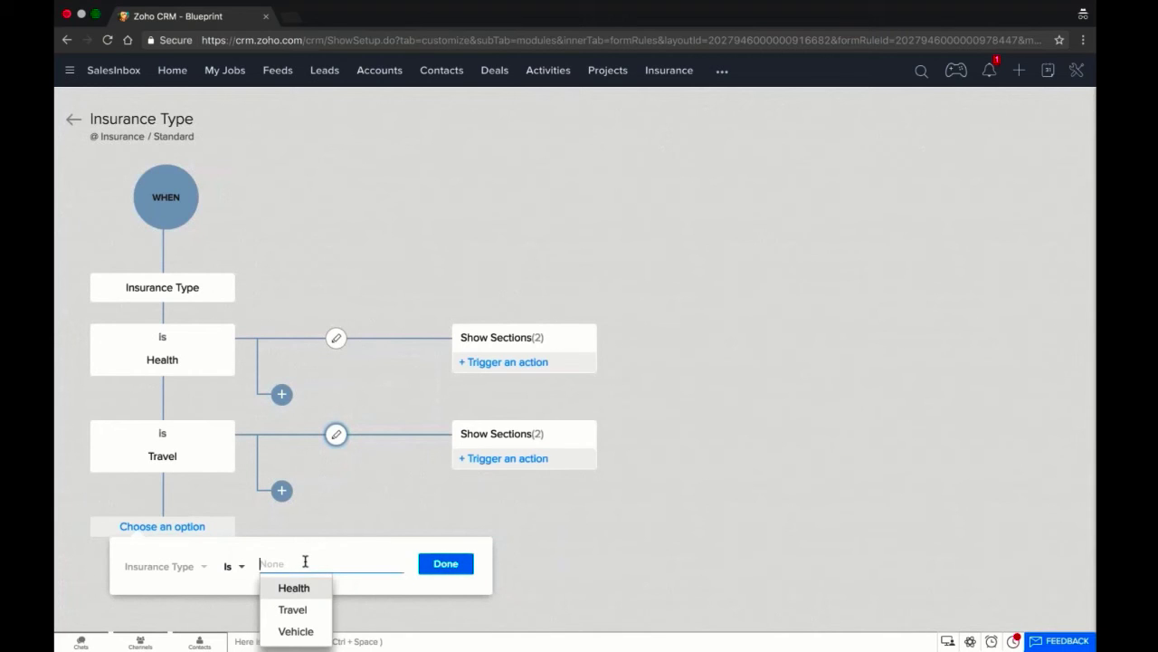
{"action": "left_click", "coordinate": [296, 630]}
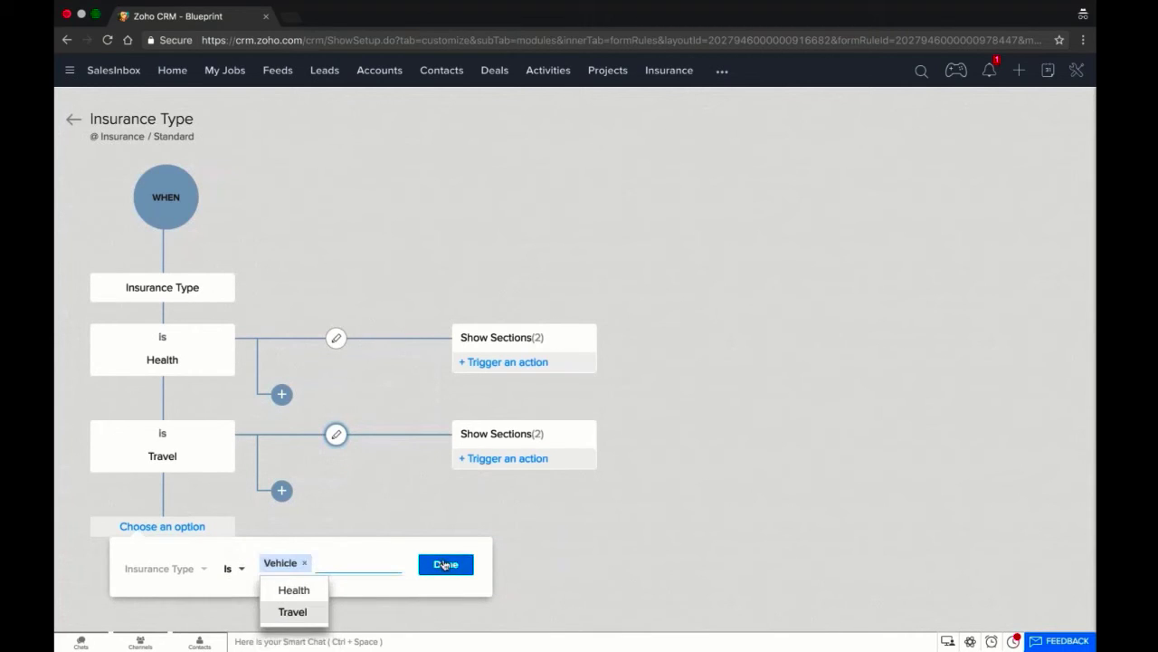
{"action": "left_click", "coordinate": [516, 547]}
{"action": "left_click", "coordinate": [463, 562]}
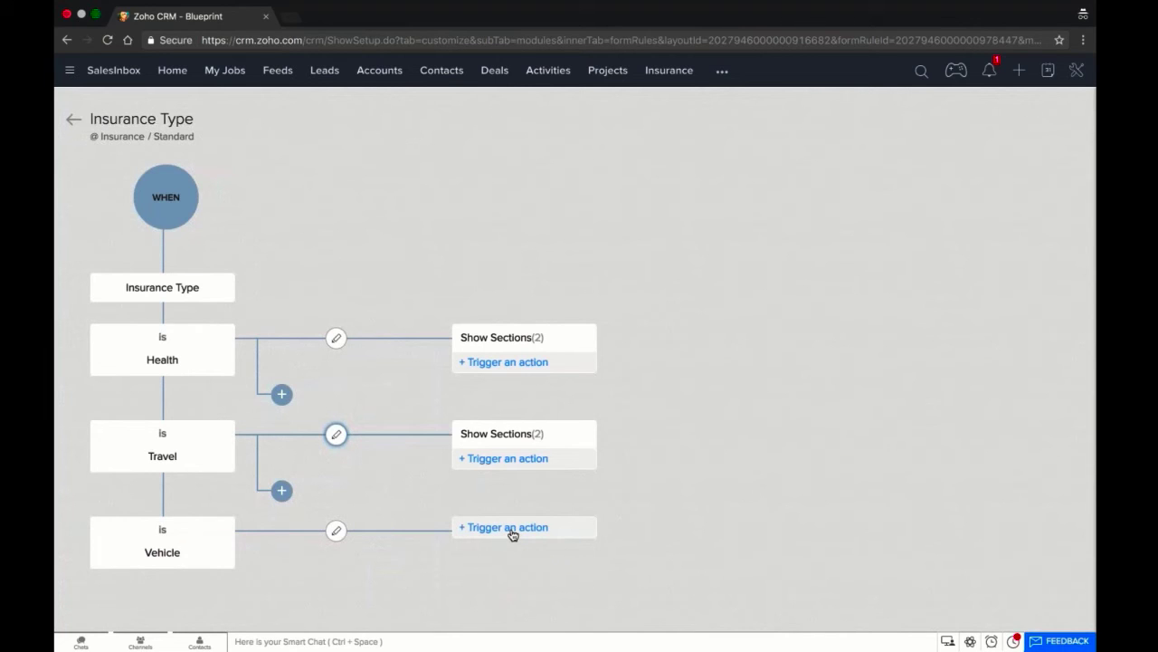
- Add a Show Sections action to the Vehicle condition that shows Vehicle Information and Payment Details
{"action": "left_click", "coordinate": [511, 533]}
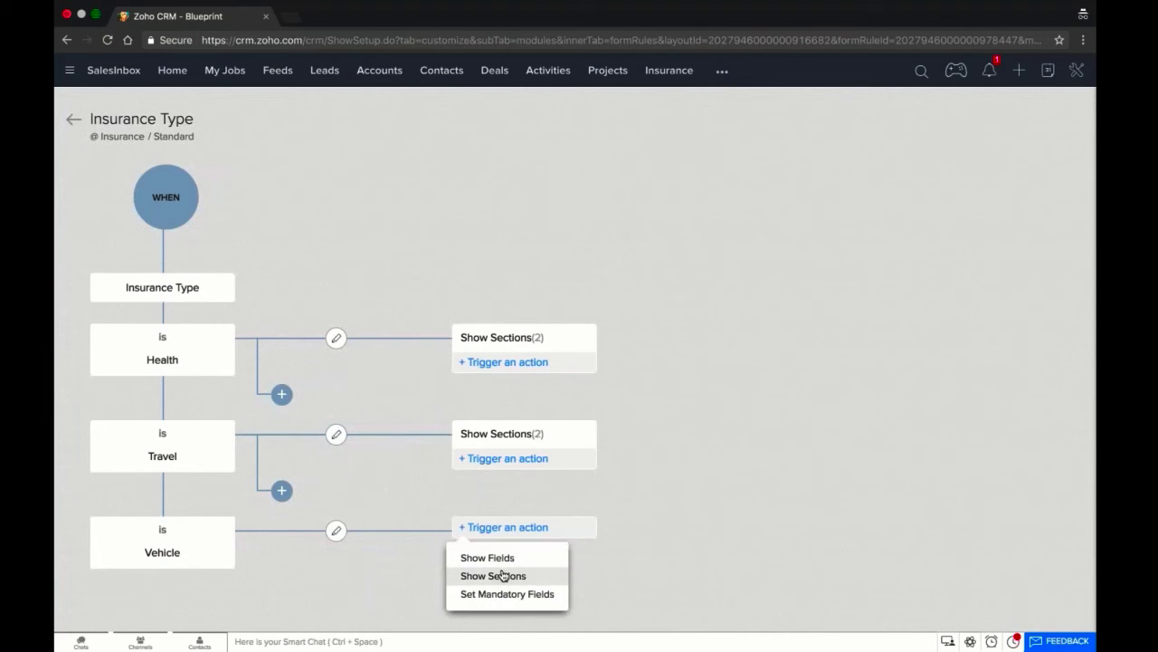
{"action": "left_click", "coordinate": [503, 576]}
{"action": "left_click", "coordinate": [784, 211]}
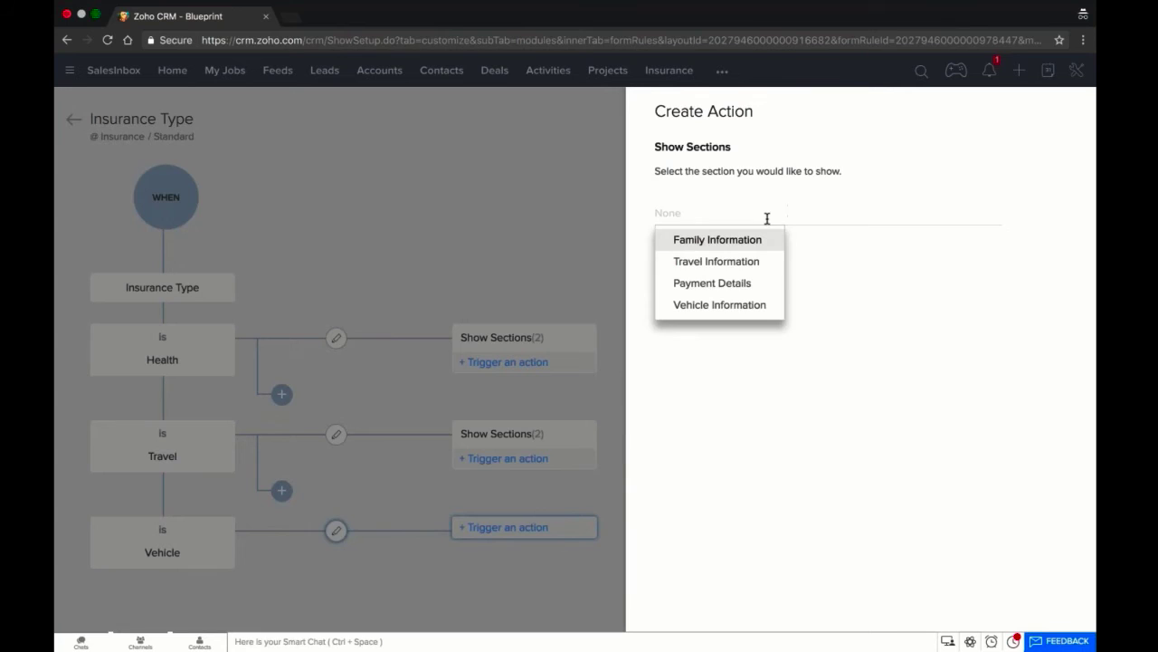
{"action": "left_click", "coordinate": [727, 304]}
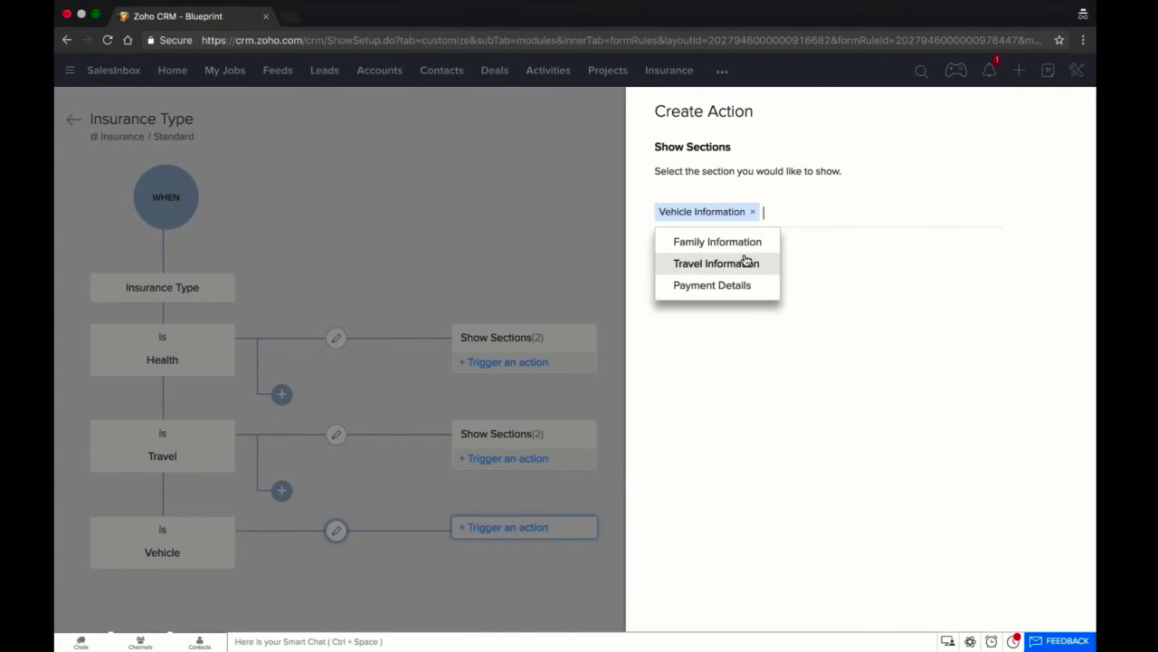
{"action": "left_click", "coordinate": [735, 285]}
{"action": "left_click", "coordinate": [770, 362]}
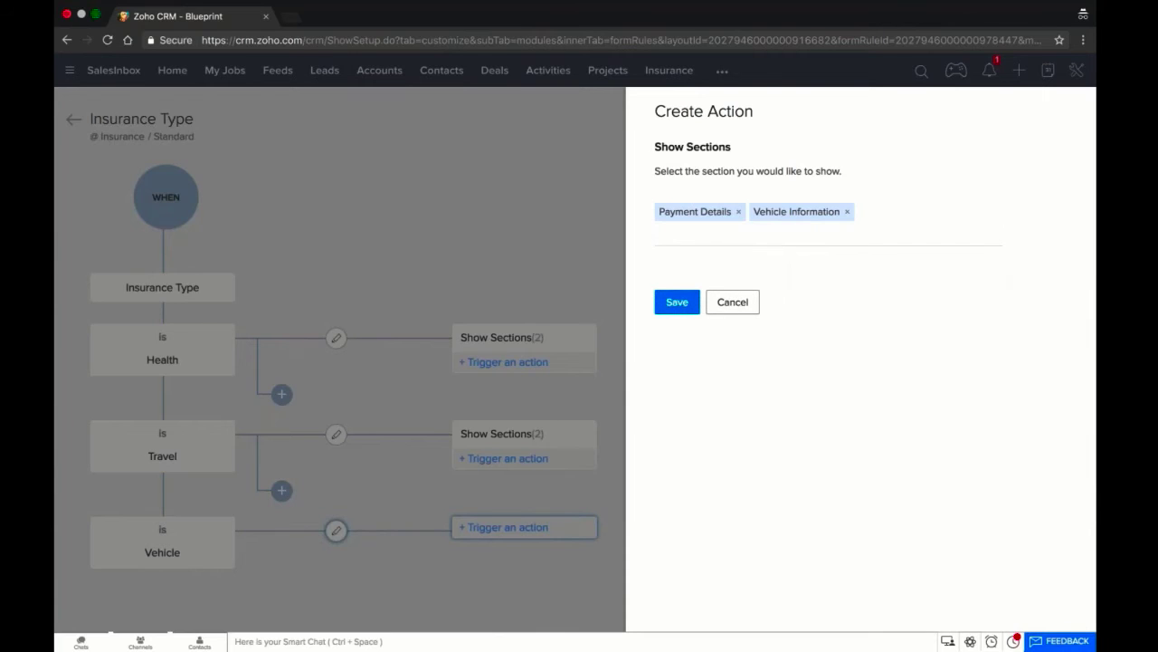
{"action": "left_click", "coordinate": [678, 303]}
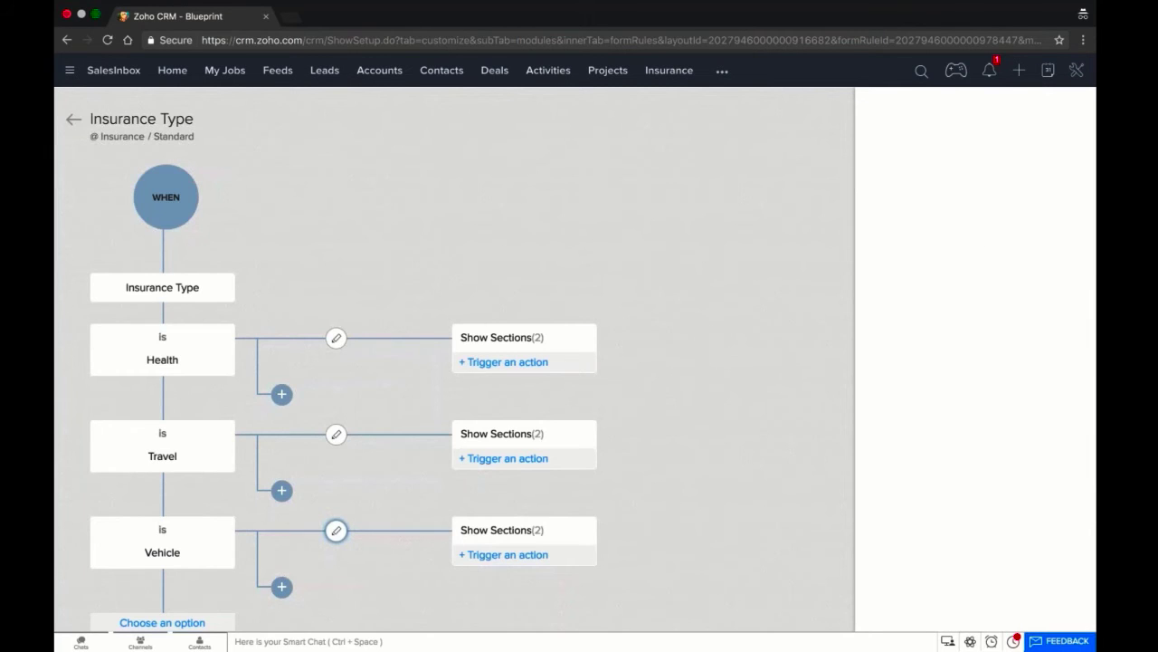
- Look over the Insurance Type rule's three conditions and return to the Insurance module's list of layout rules
{"action": "scroll", "coordinate": [699, 442], "scroll_direction": "down", "scroll_amount": 2}
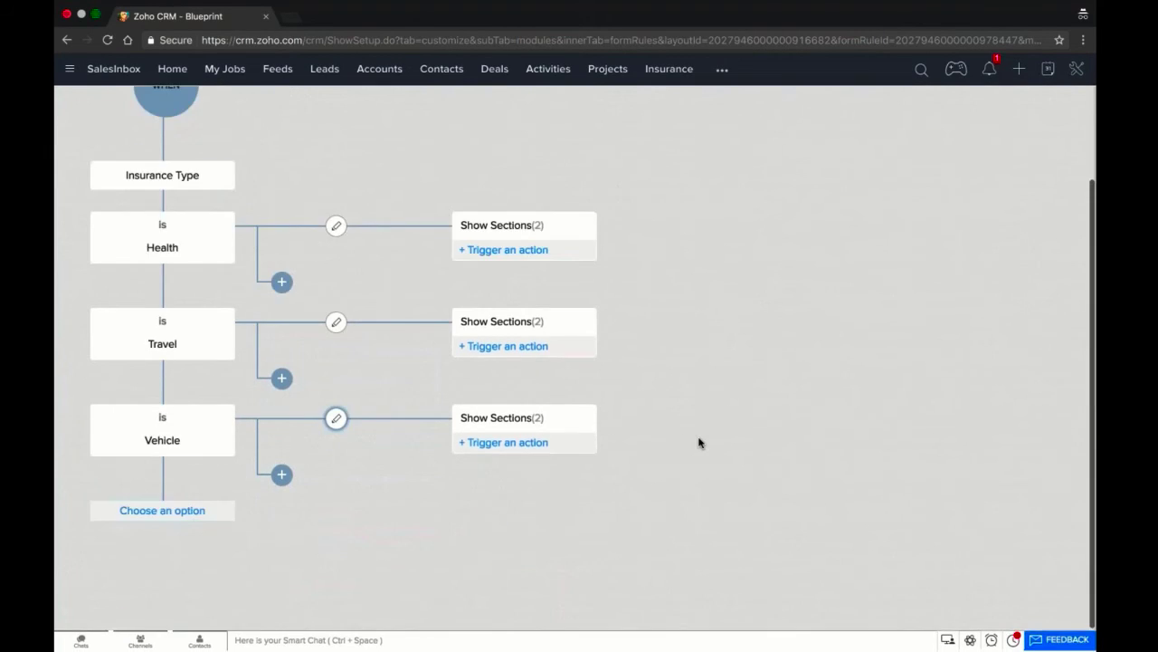
{"action": "scroll", "coordinate": [698, 443], "scroll_direction": "up", "scroll_amount": 2}
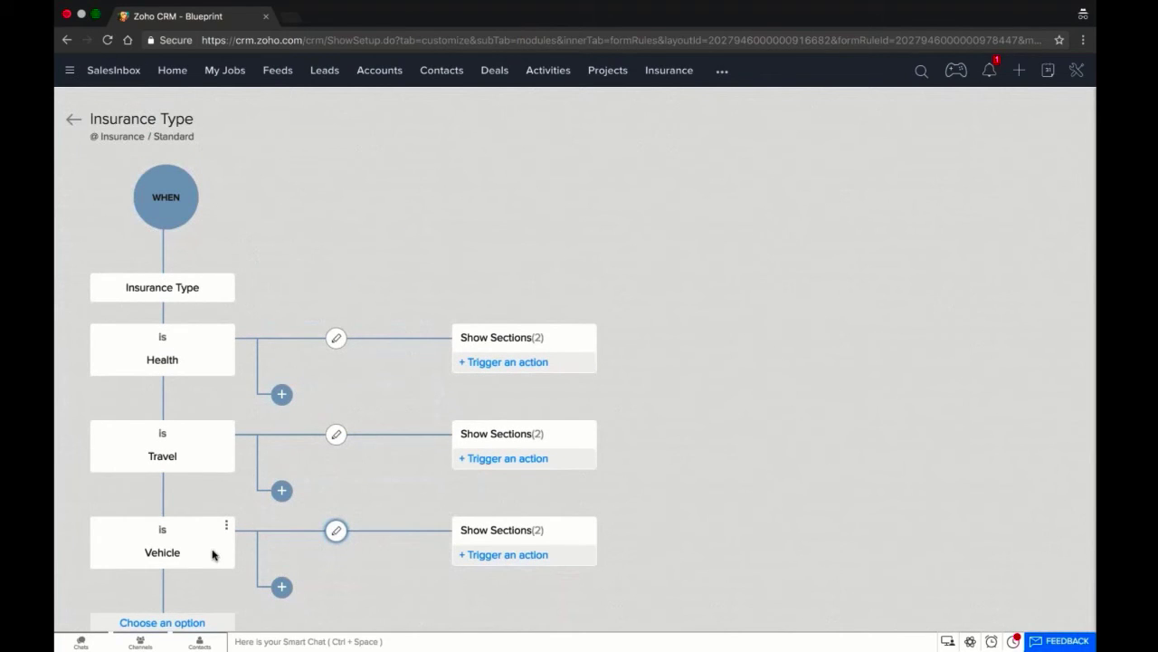
{"action": "scroll", "coordinate": [212, 551], "scroll_direction": "down", "scroll_amount": 1}
{"action": "scroll", "coordinate": [231, 480], "scroll_direction": "up", "scroll_amount": 1}
{"action": "left_click", "coordinate": [70, 122]}
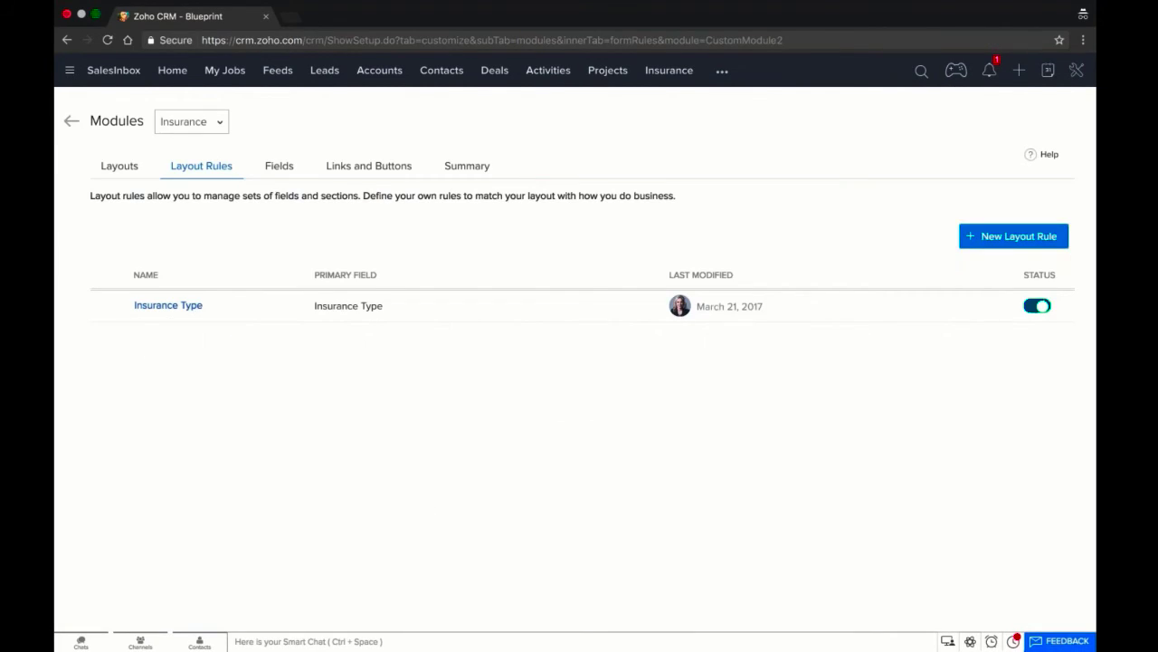
- Start a new layout rule named "Marital status" with Marital Status as the primary field that controls it
{"action": "left_click", "coordinate": [1014, 236]}
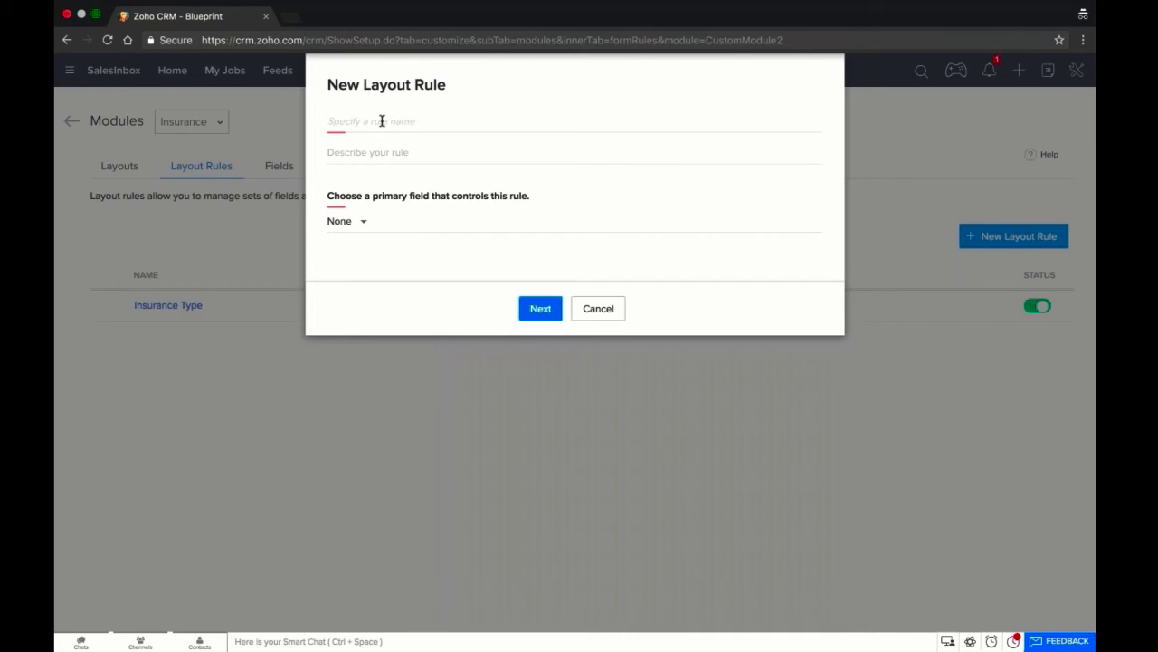
{"action": "type", "text": "Marital status"}
{"action": "left_click", "coordinate": [348, 221]}
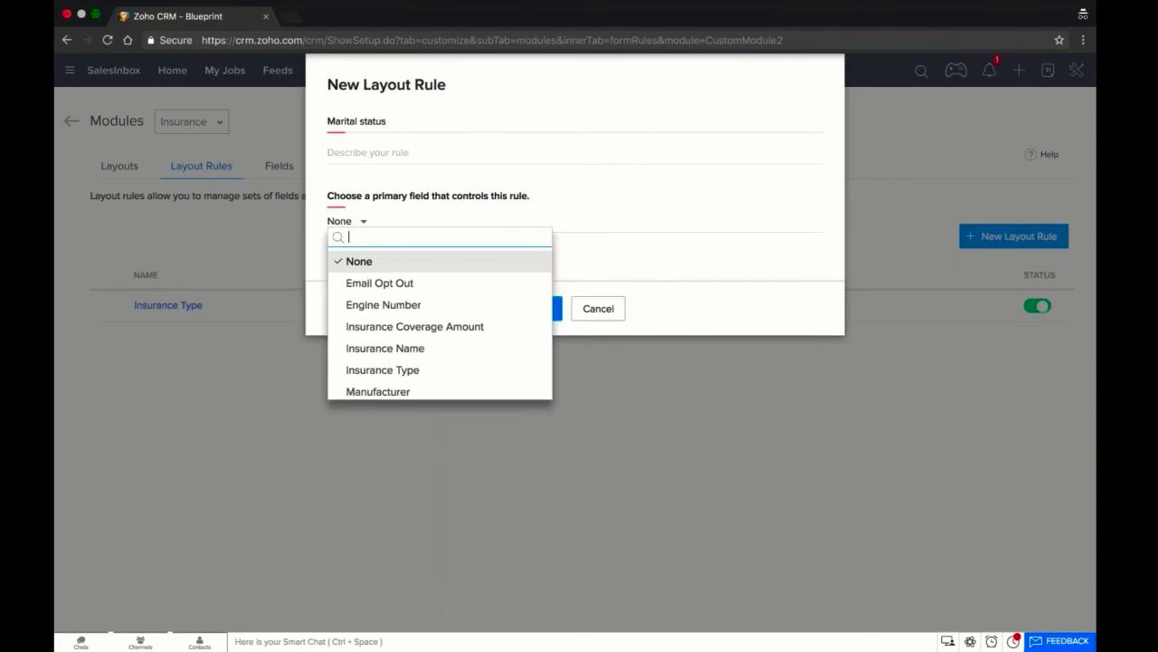
{"action": "scroll", "coordinate": [413, 359], "scroll_direction": "down", "scroll_amount": 2}
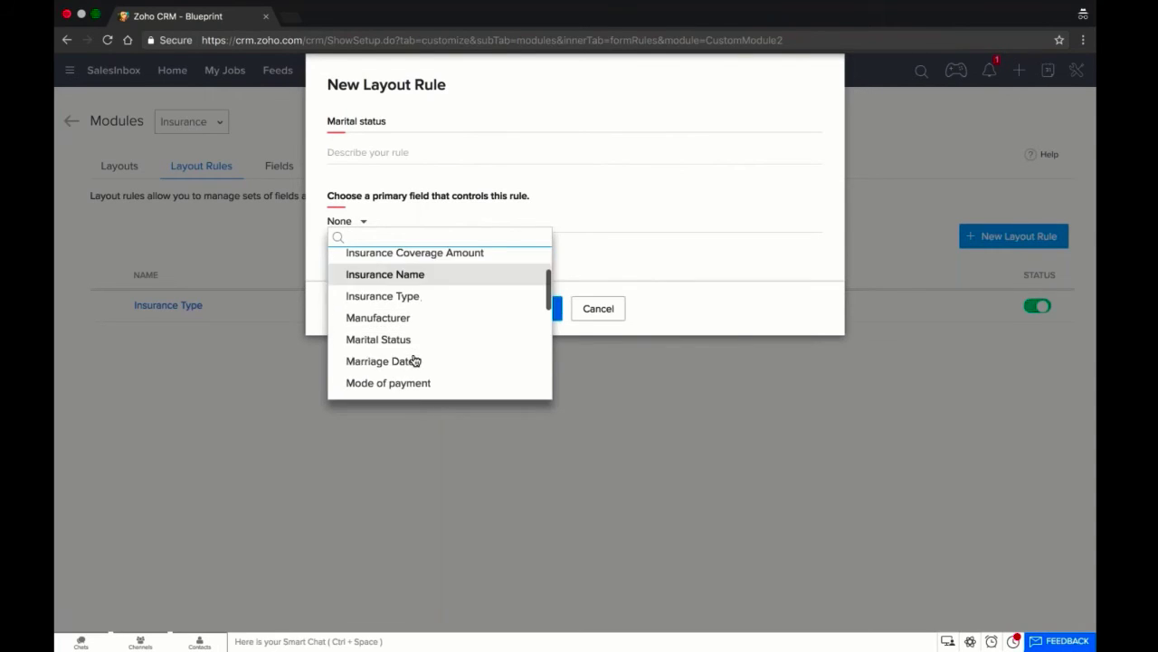
{"action": "left_click", "coordinate": [409, 344]}
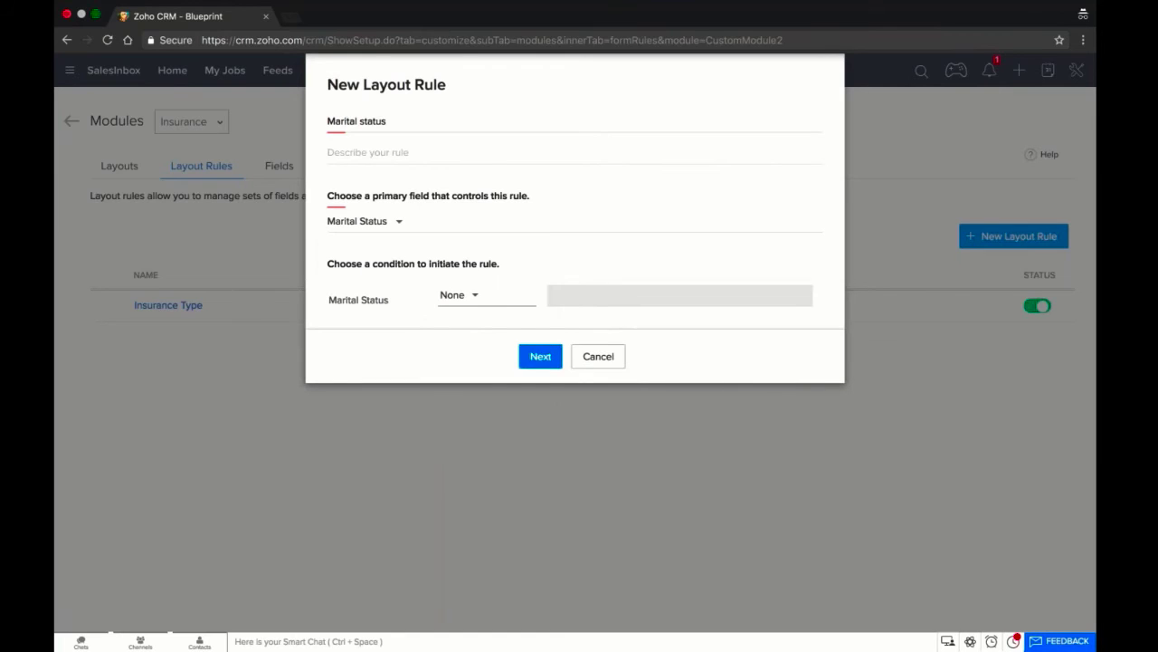
- Set the Marital status rule's initiating condition to Marital Status is Married and continue to the rule editor
{"action": "left_click", "coordinate": [481, 298]}
{"action": "left_click", "coordinate": [460, 341]}
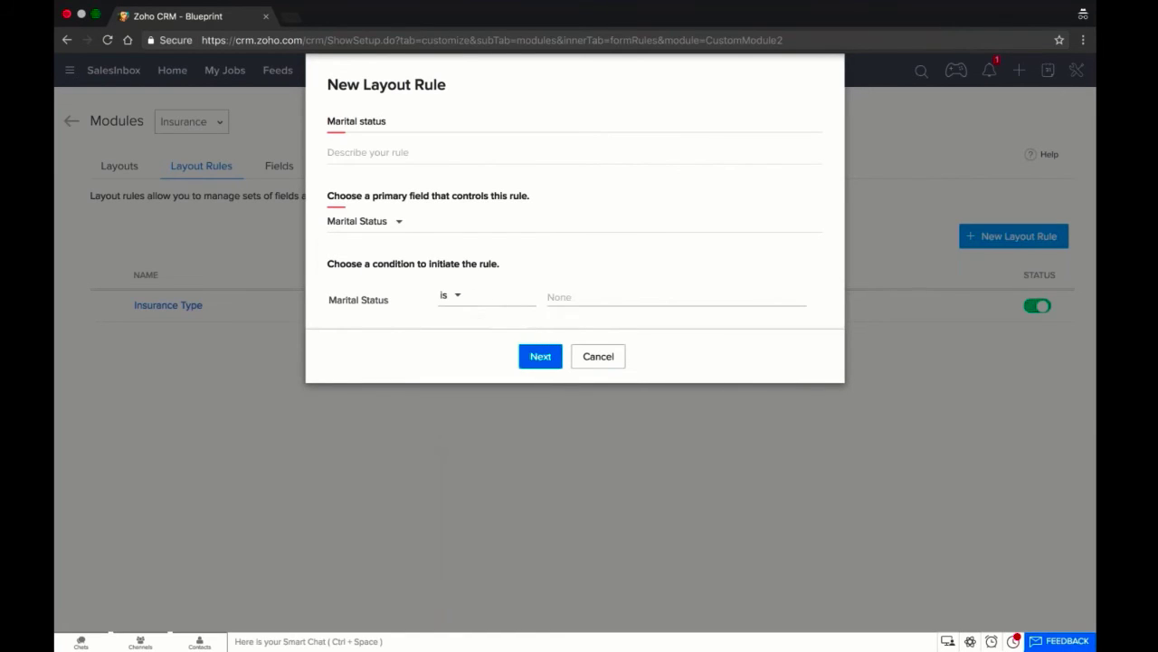
{"action": "left_click", "coordinate": [597, 293]}
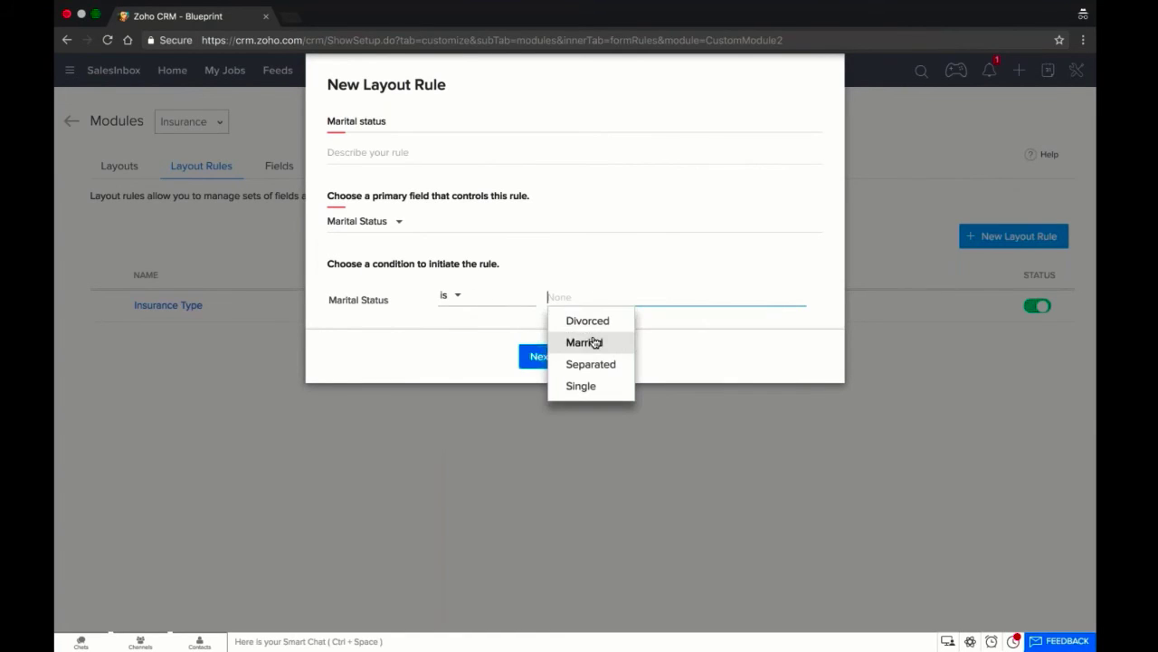
{"action": "left_click", "coordinate": [584, 342]}
{"action": "left_click", "coordinate": [534, 357]}
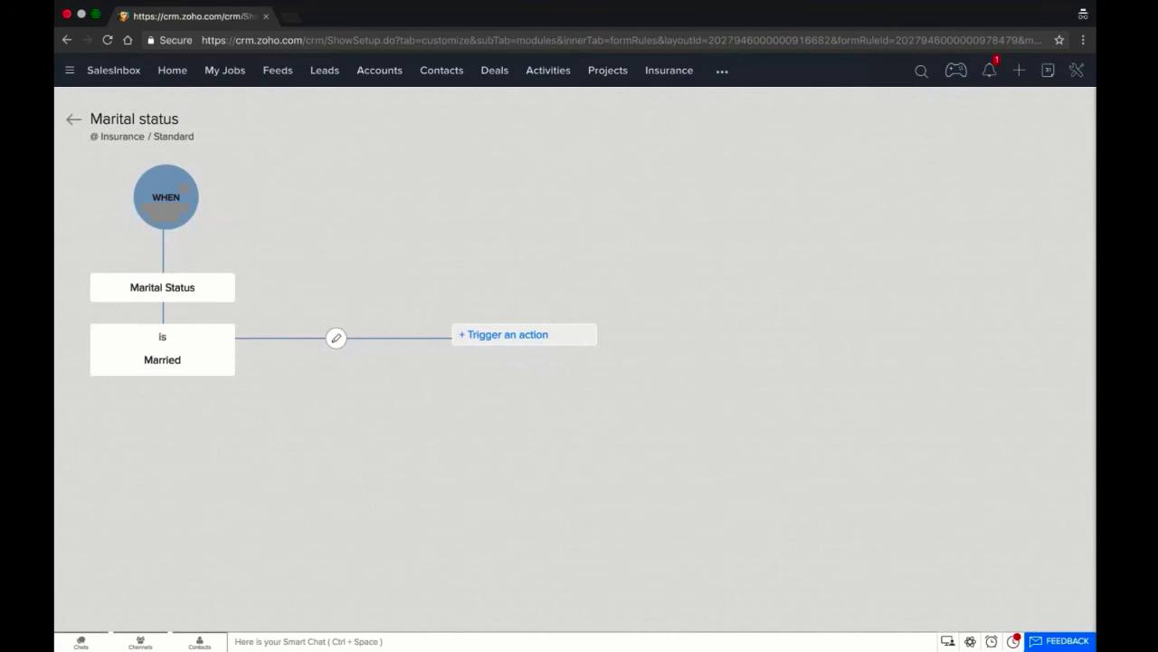
- Add a Show Fields action to the Married condition with Marriage Date and Spouse Name, and return to the layout rules list
{"action": "left_click", "coordinate": [466, 334]}
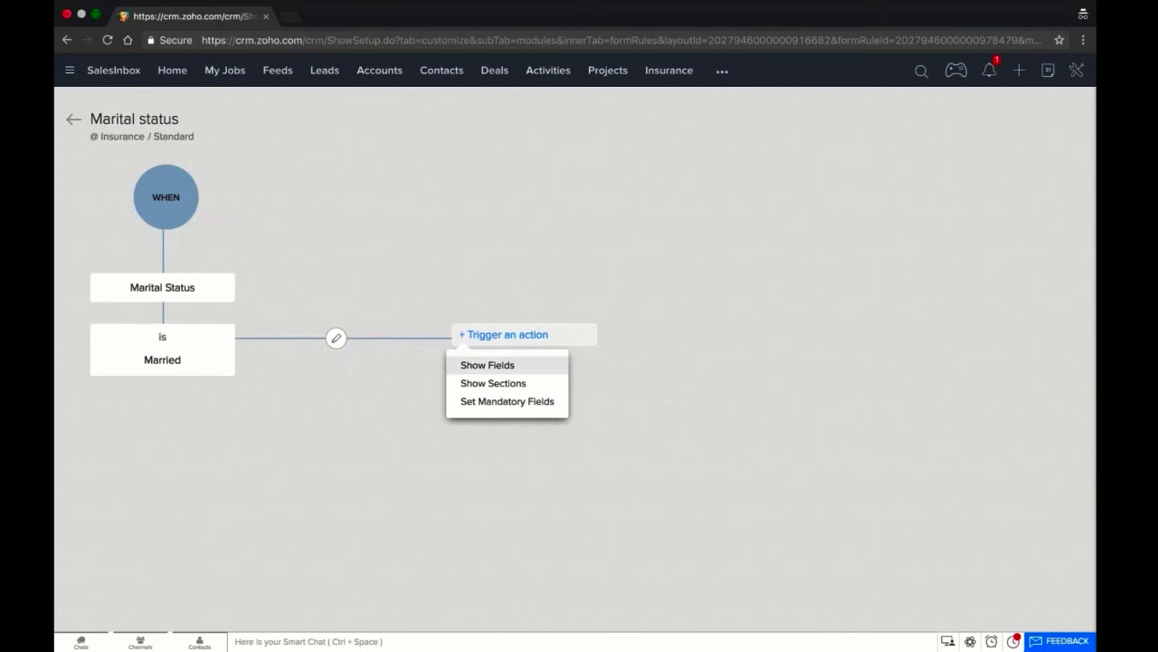
{"action": "left_click", "coordinate": [502, 368]}
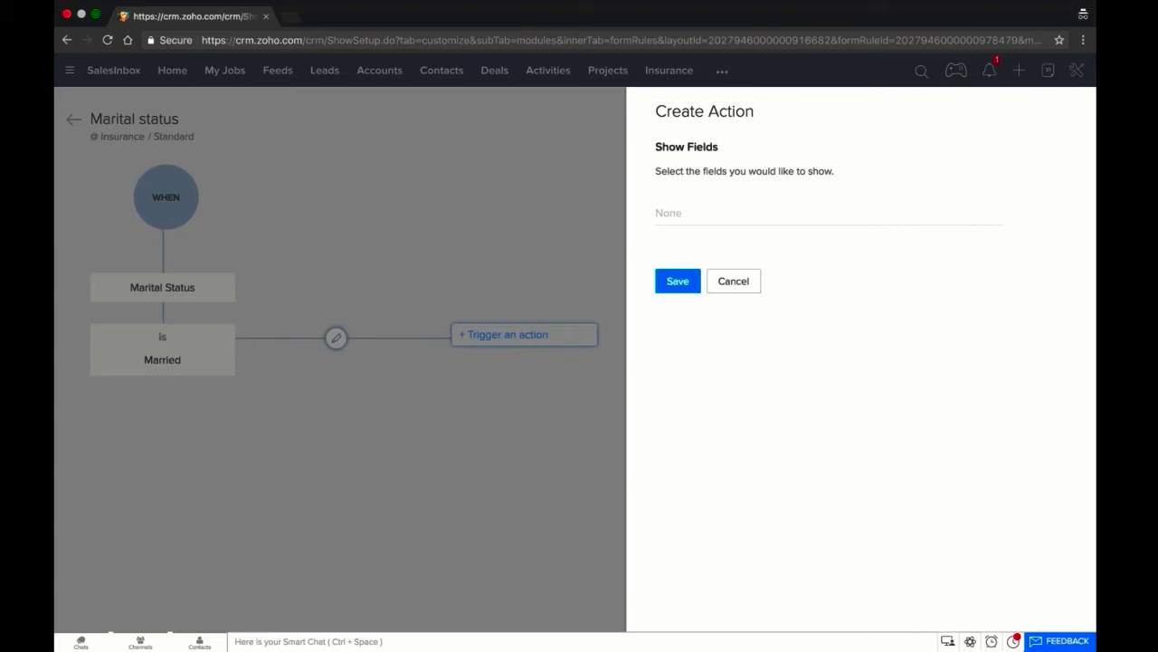
{"action": "left_click", "coordinate": [751, 214]}
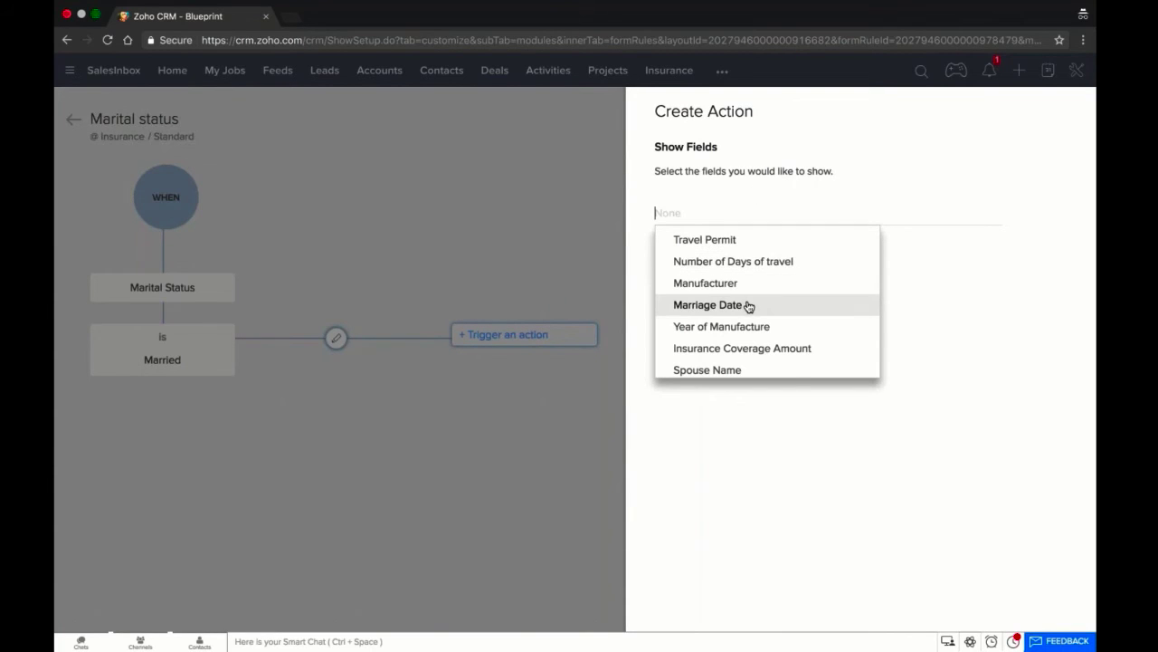
{"action": "left_click", "coordinate": [747, 305]}
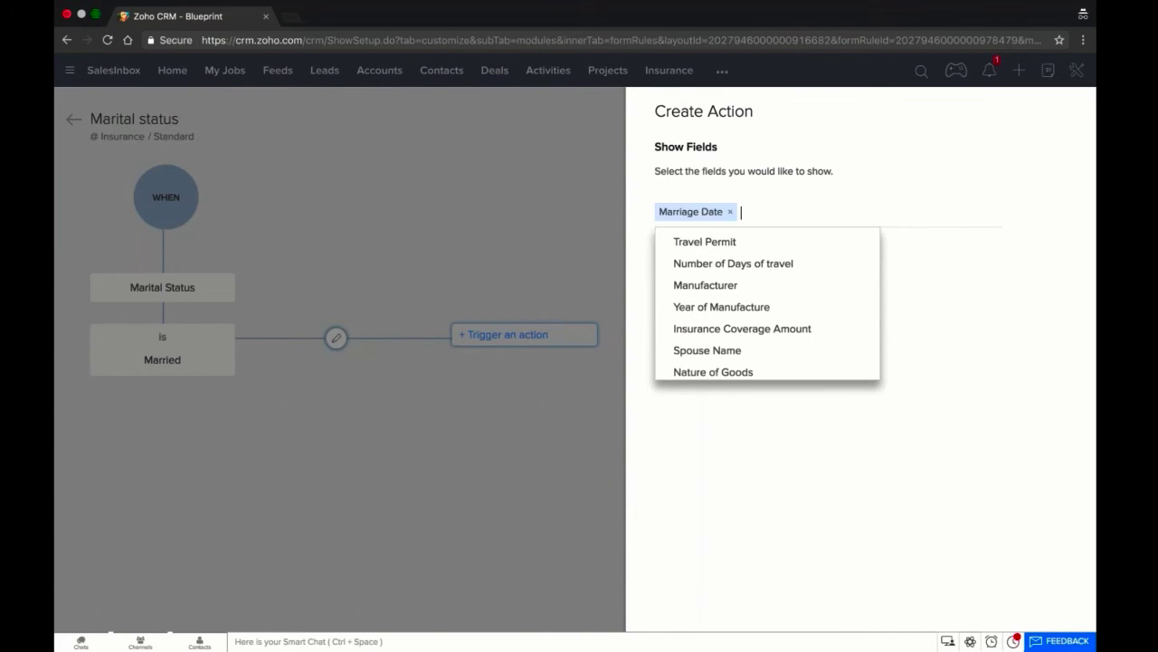
{"action": "left_click", "coordinate": [749, 351]}
{"action": "left_click", "coordinate": [934, 473]}
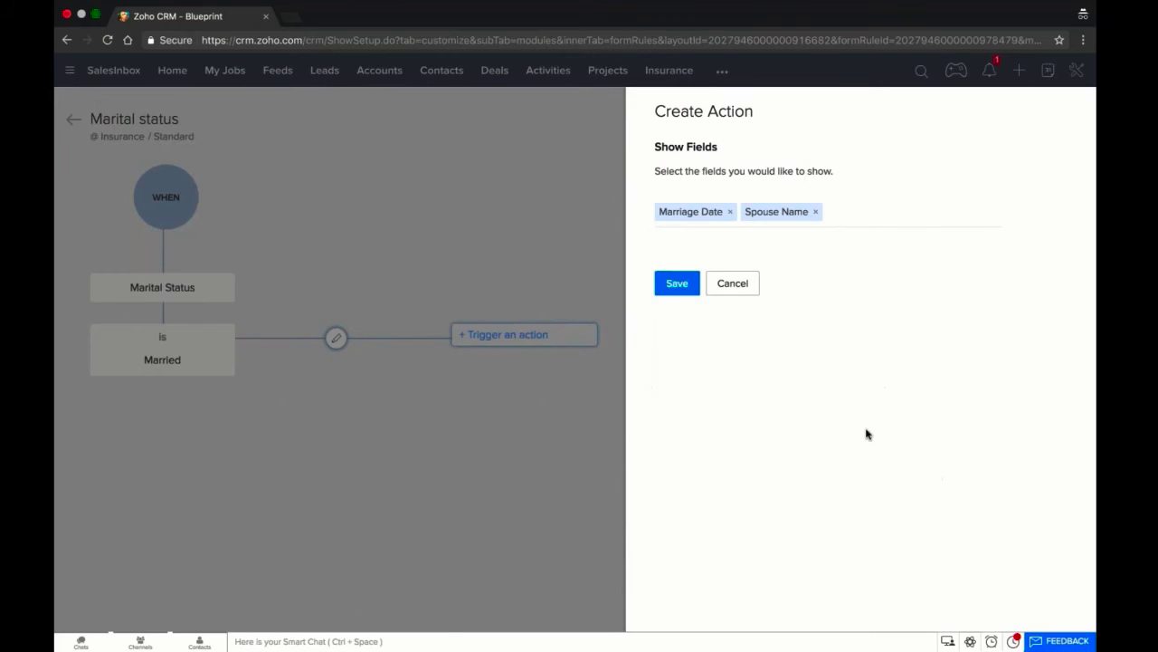
{"action": "left_click", "coordinate": [686, 285]}
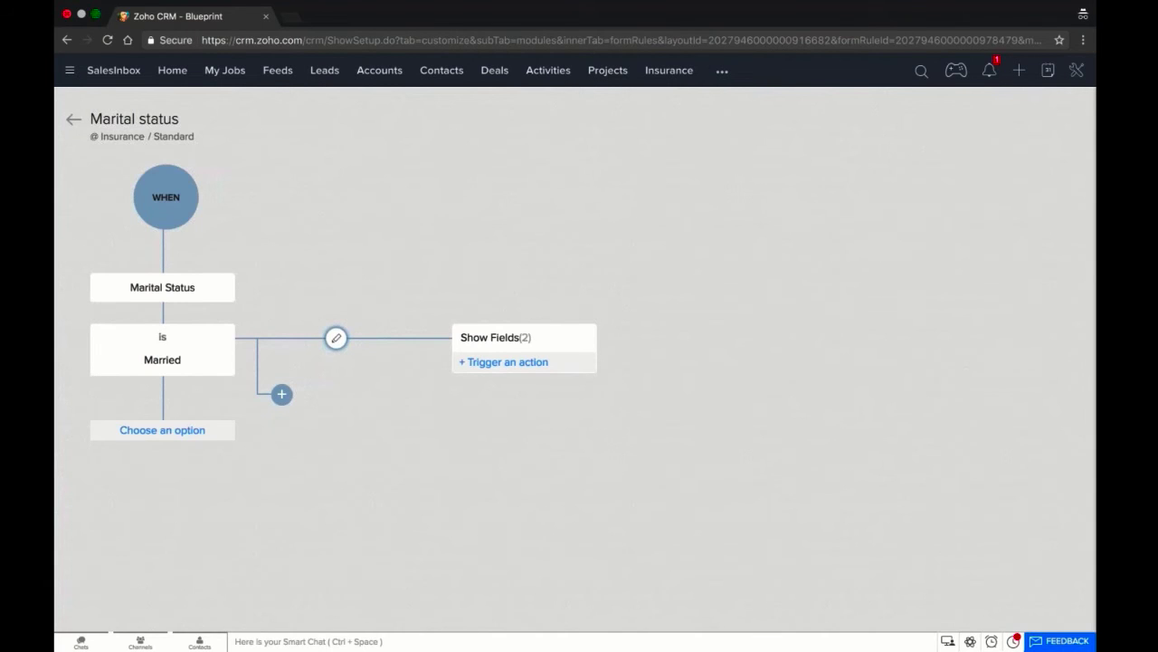
{"action": "left_click", "coordinate": [74, 119]}
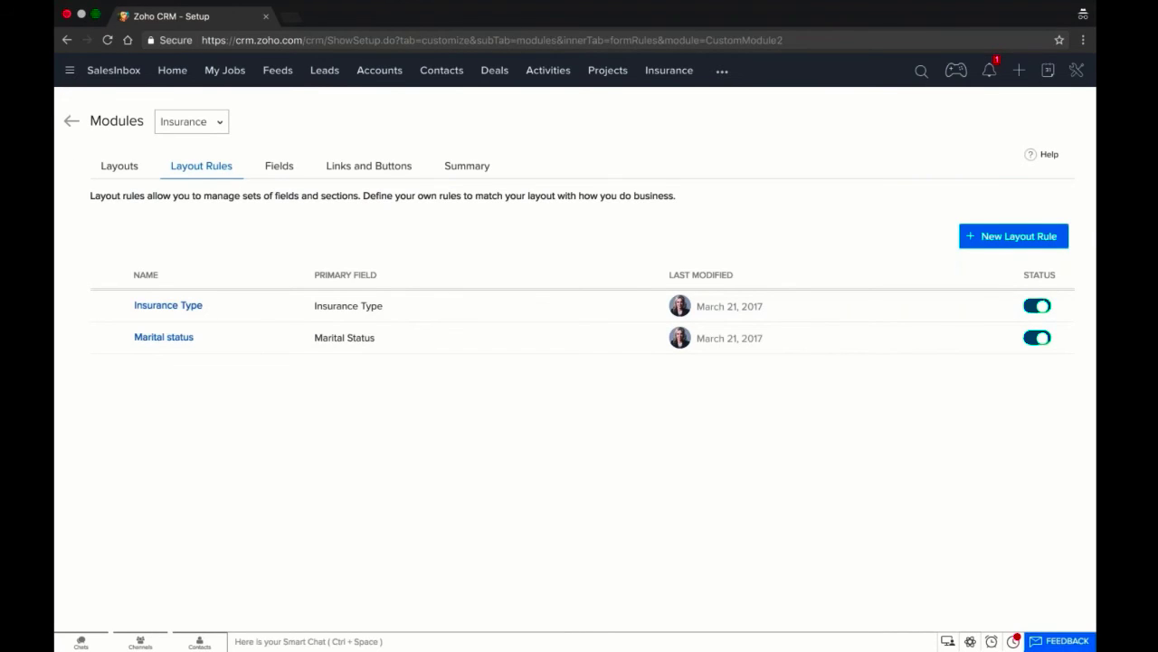
- Start a new Insurance record and set its Insurance Type to Vehicle to check which sections the form shows
{"action": "left_click", "coordinate": [676, 73]}
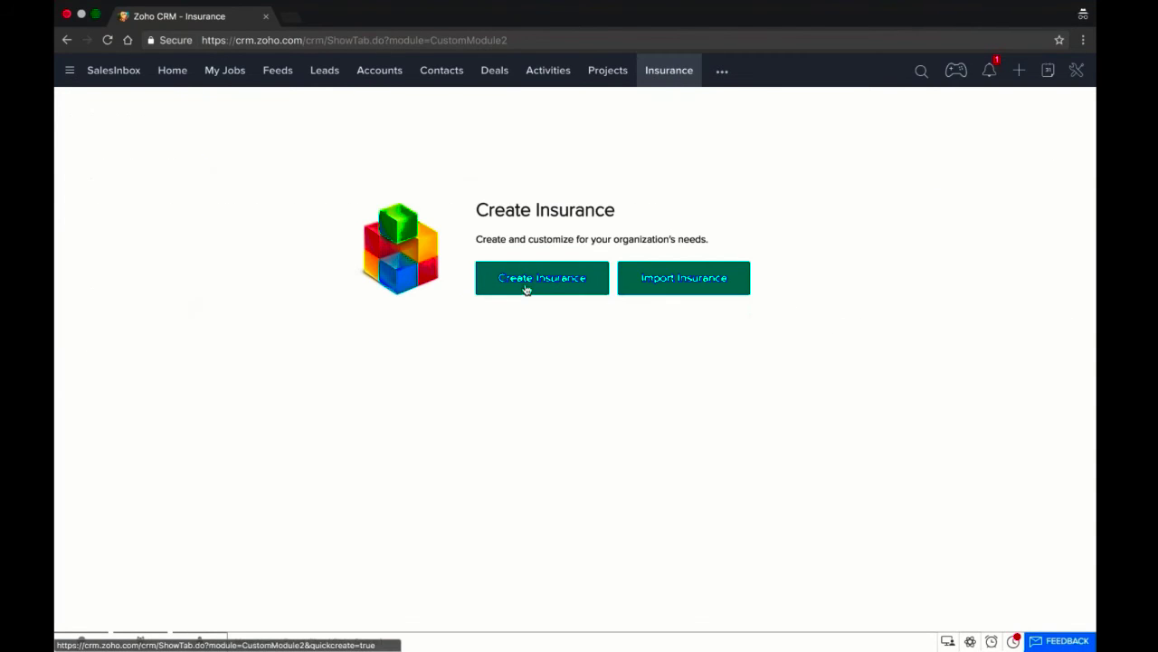
{"action": "left_click", "coordinate": [527, 279]}
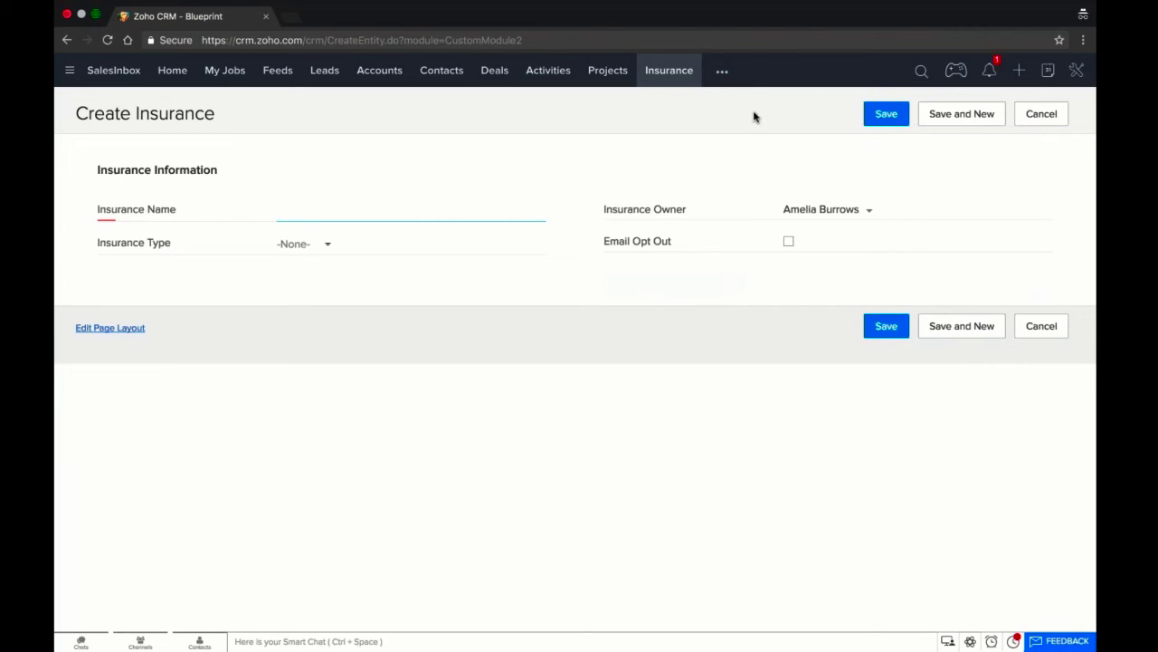
{"action": "left_click", "coordinate": [296, 246]}
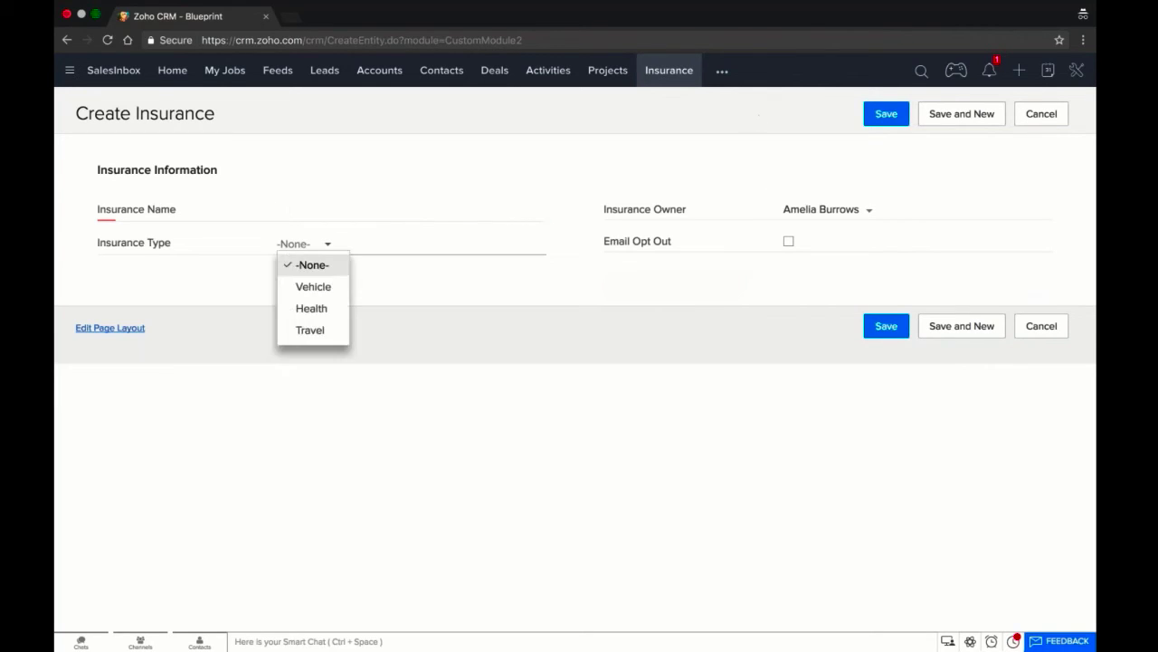
{"action": "left_click", "coordinate": [327, 294]}
{"action": "scroll", "coordinate": [326, 297], "scroll_direction": "down", "scroll_amount": 1}
{"action": "scroll", "coordinate": [326, 297], "scroll_direction": "up", "scroll_amount": 1}
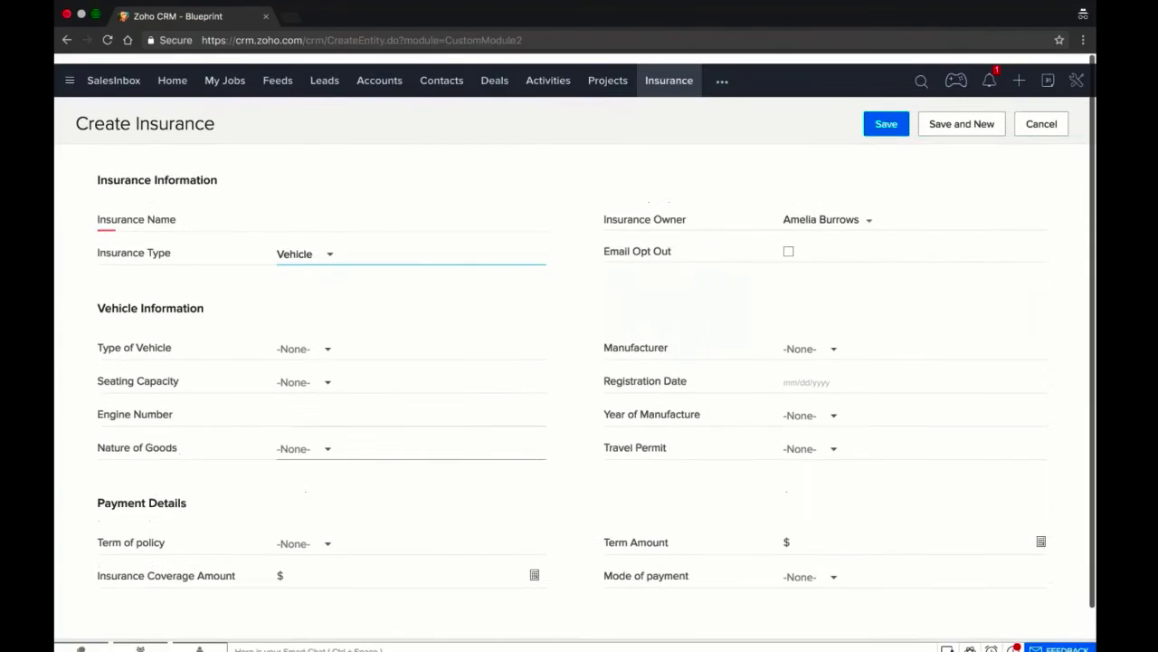
{"action": "scroll", "coordinate": [307, 272], "scroll_direction": "down", "scroll_amount": 1}
- Switch the new record's Insurance Type to Health and then to Travel to compare the form's sections
{"action": "left_click", "coordinate": [299, 244]}
{"action": "left_click", "coordinate": [311, 309]}
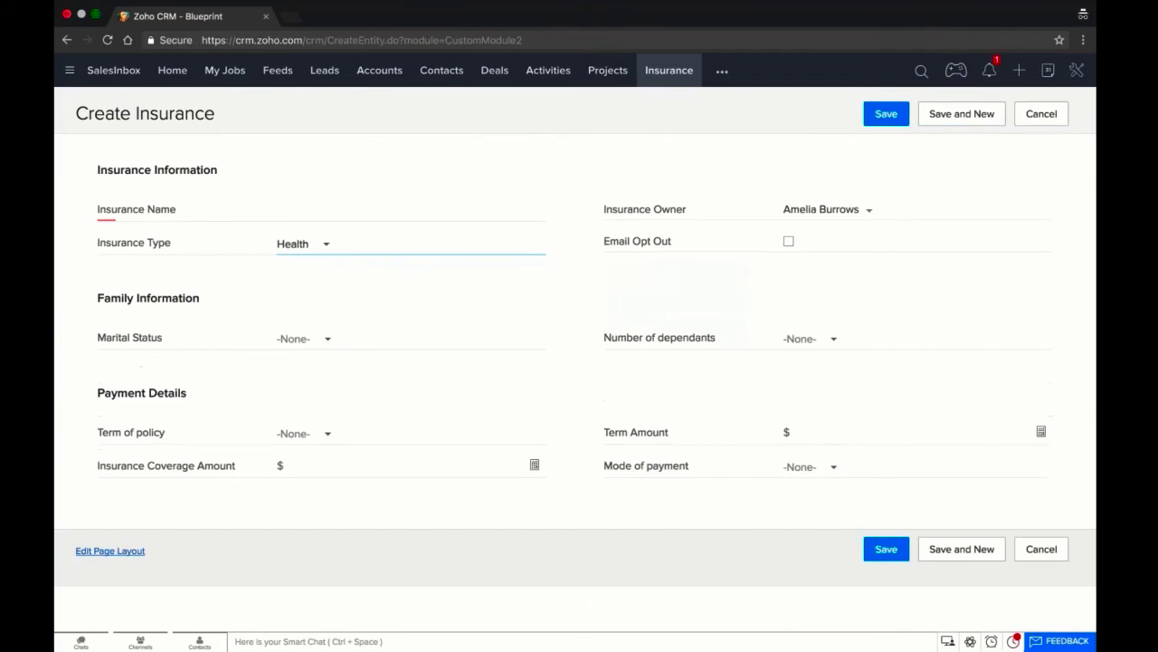
{"action": "left_click", "coordinate": [304, 244]}
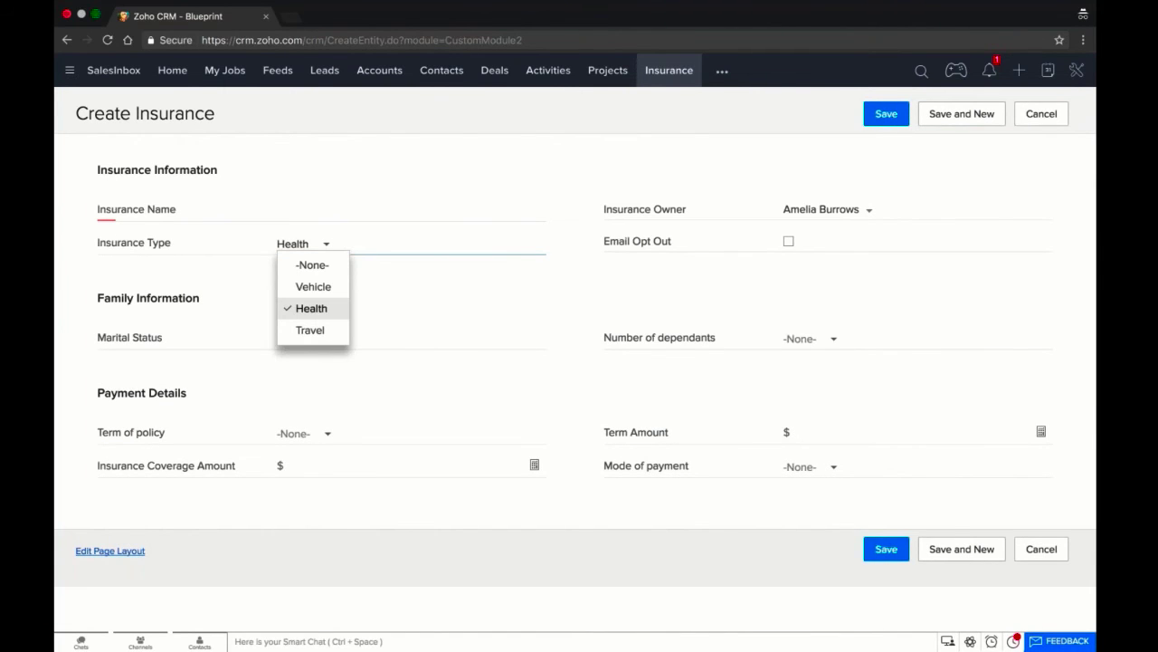
{"action": "left_click", "coordinate": [311, 329]}
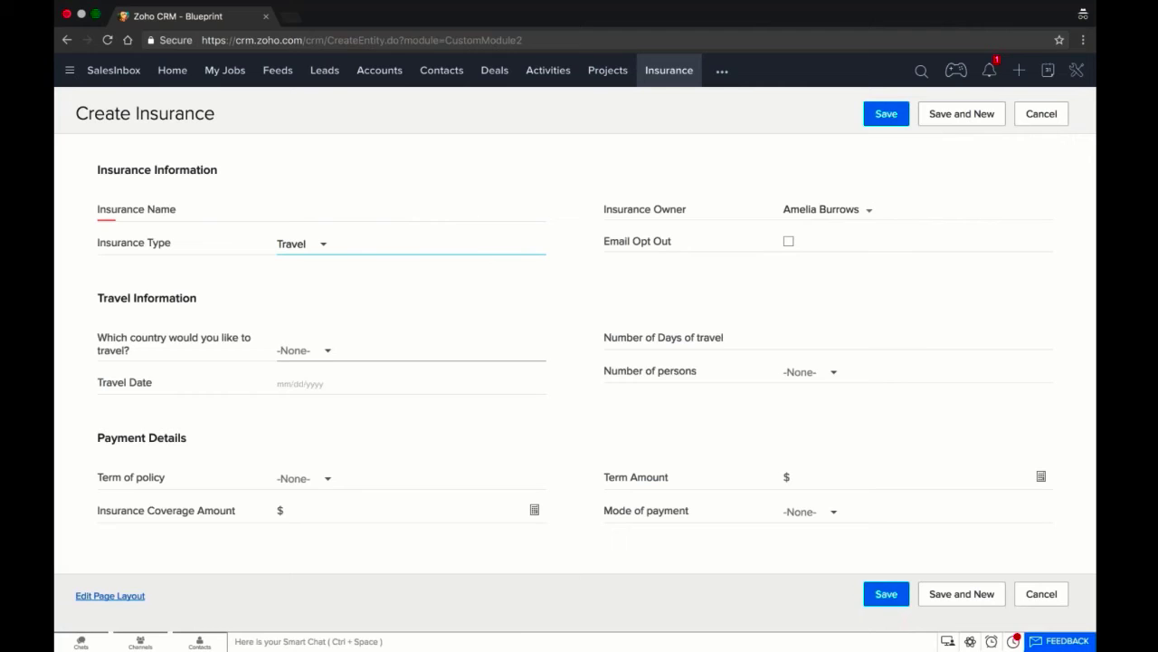
- Open the Leads module, search its filter fields for "score" and enable the Score filter
{"action": "left_click", "coordinate": [318, 71]}
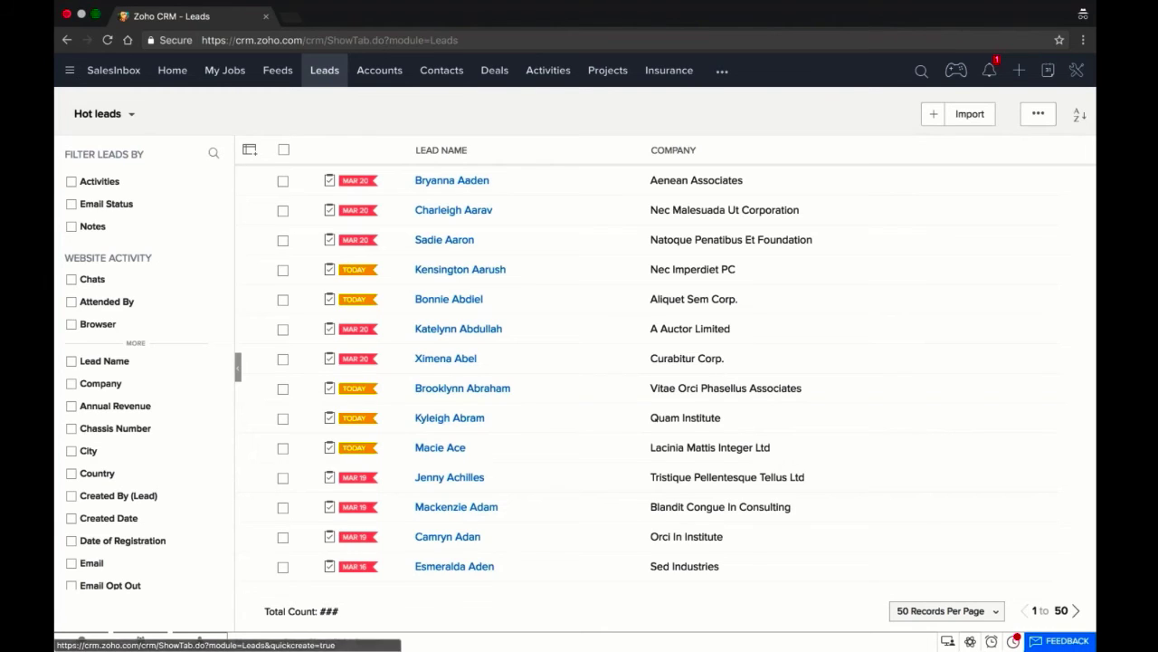
{"action": "left_click", "coordinate": [214, 153]}
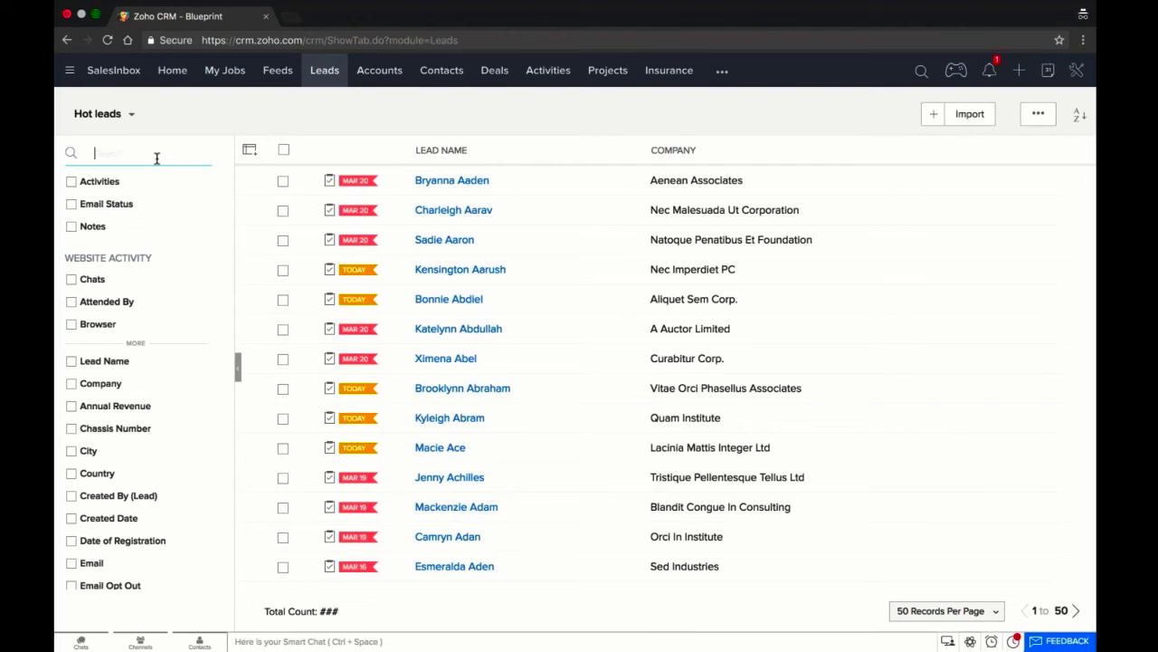
{"action": "type", "text": "score"}
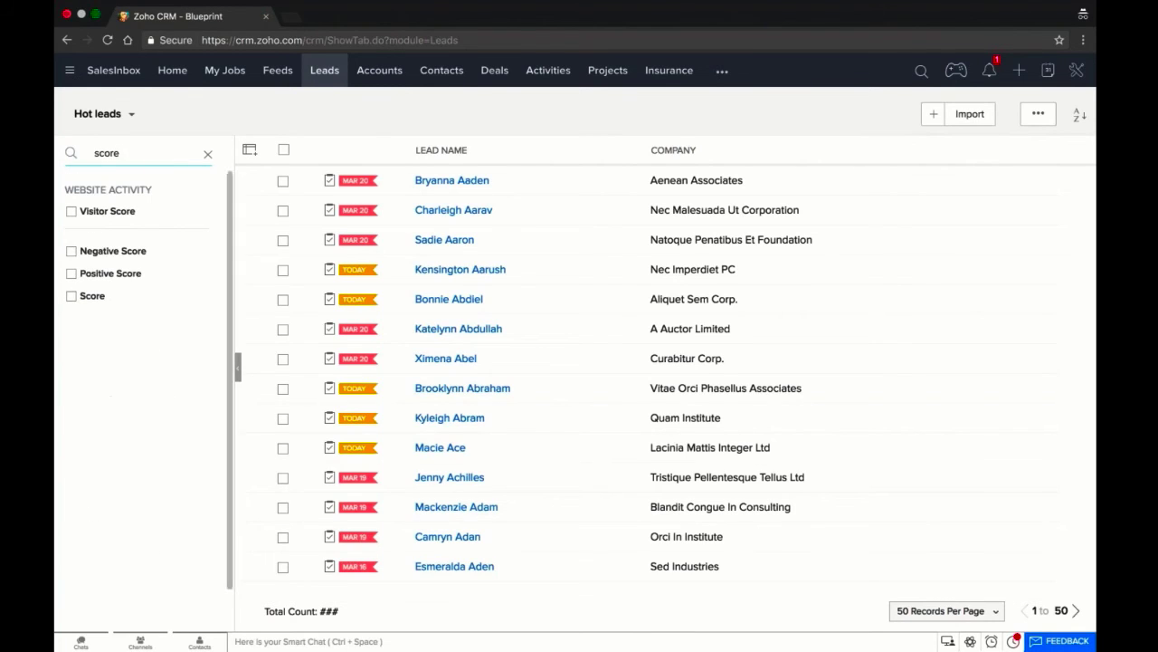
{"action": "left_click", "coordinate": [70, 295]}
- Set the Score filter to >= 10 and apply it to the Hot leads view
{"action": "left_click", "coordinate": [90, 315]}
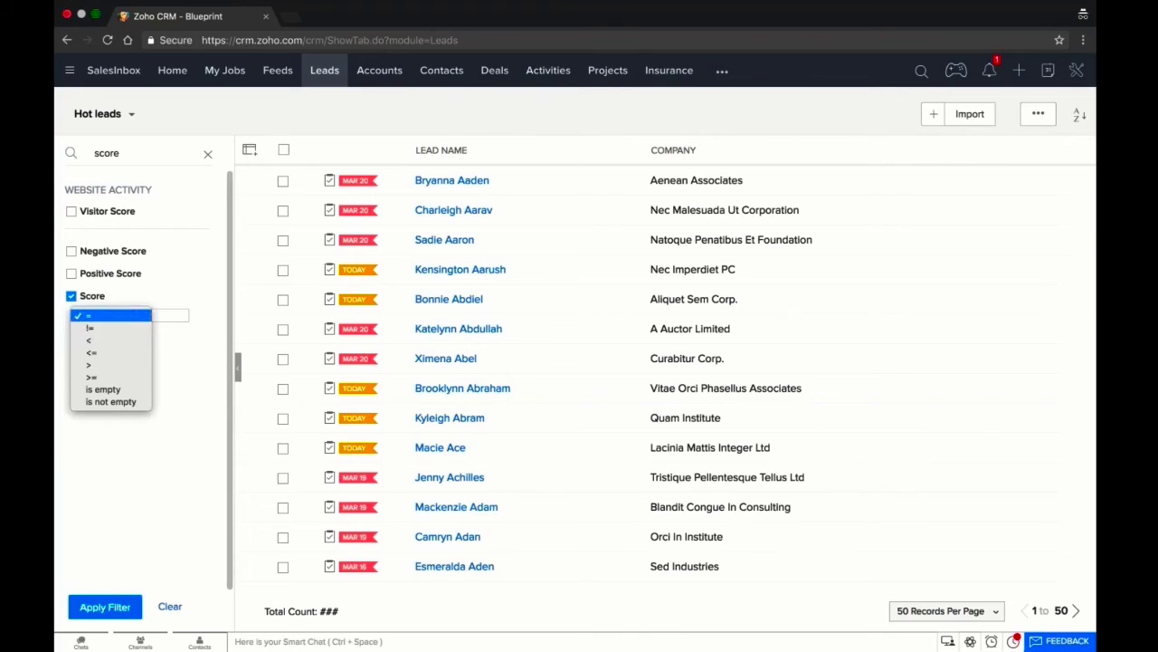
{"action": "key", "text": "Down"}
{"action": "key", "text": "Down"}
{"action": "key", "text": "Down"}
{"action": "key", "text": "Down"}
{"action": "key", "text": "Down"}
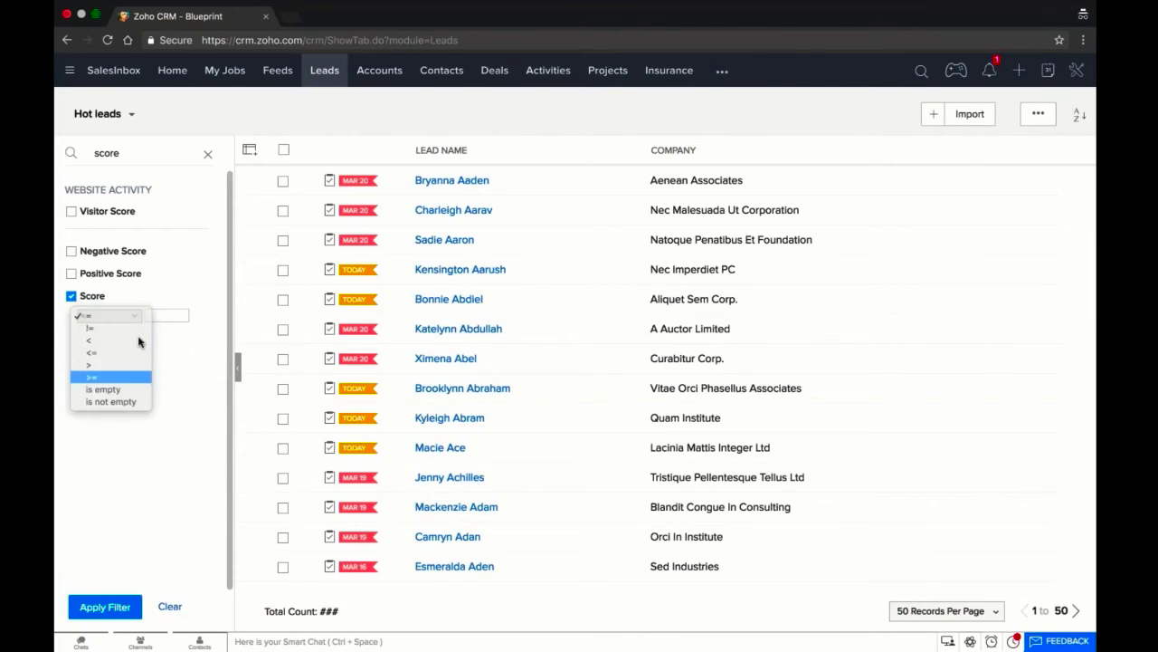
{"action": "key", "text": "Return"}
{"action": "key", "text": "Tab"}
{"action": "type", "text": "2"}
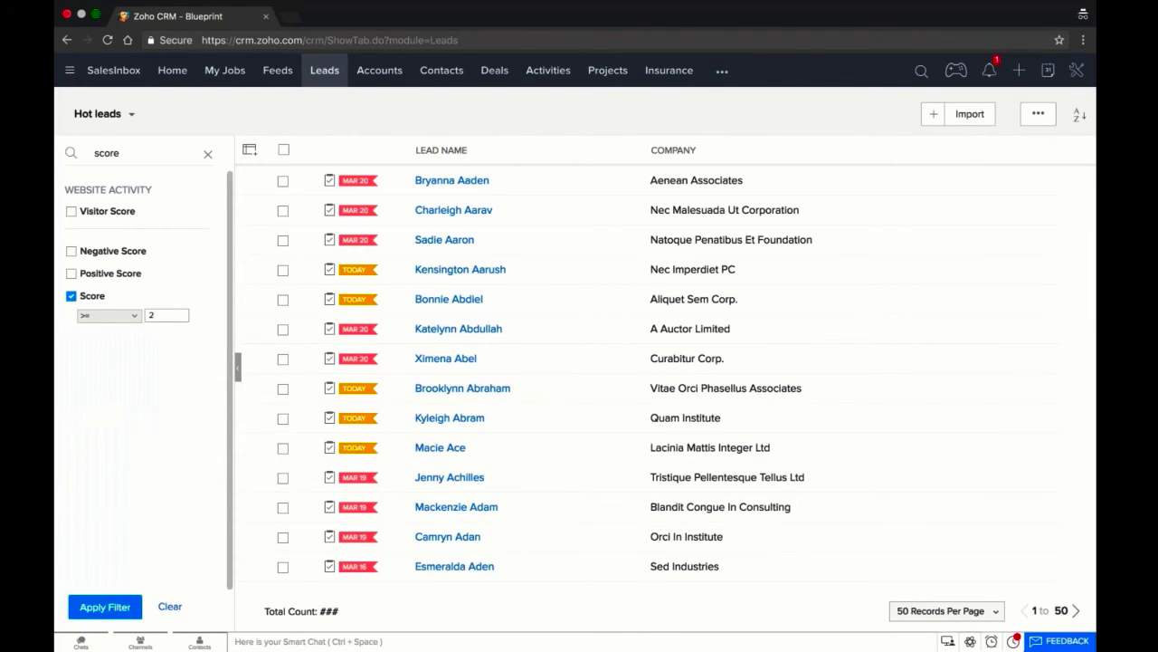
{"action": "key", "text": "BackSpace"}
{"action": "type", "text": "10"}
{"action": "left_click", "coordinate": [107, 604]}
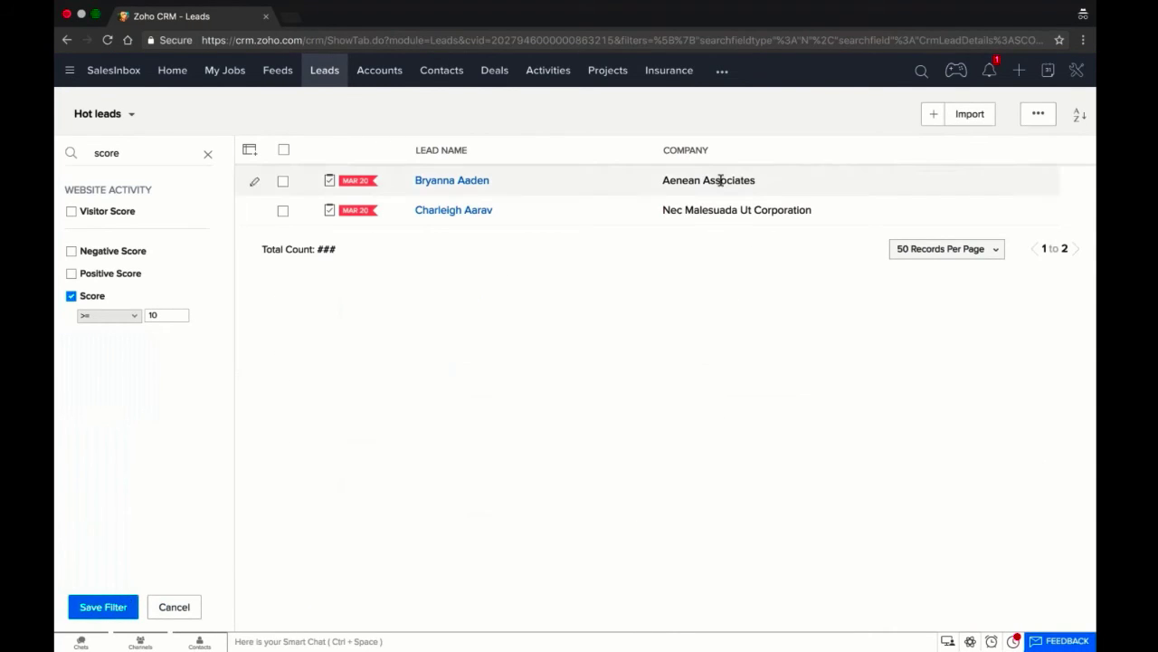
- Check the score on the Aenean Associates lead, return to the filtered list and deselect the Score filter
{"action": "left_click", "coordinate": [451, 183]}
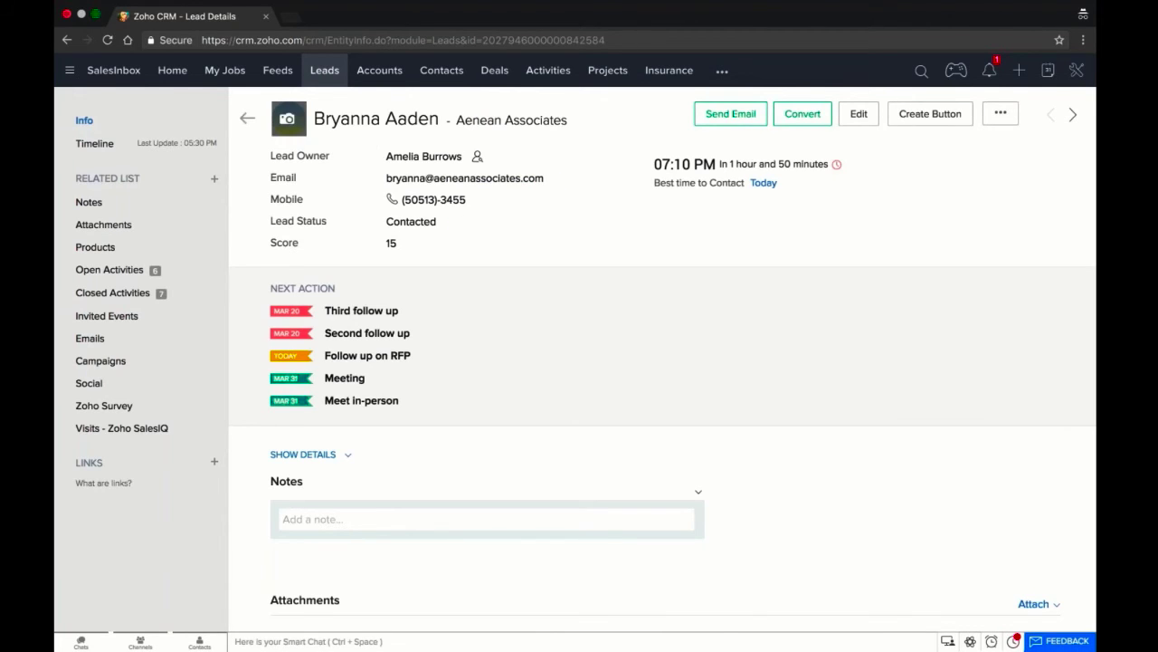
{"action": "left_click", "coordinate": [247, 119]}
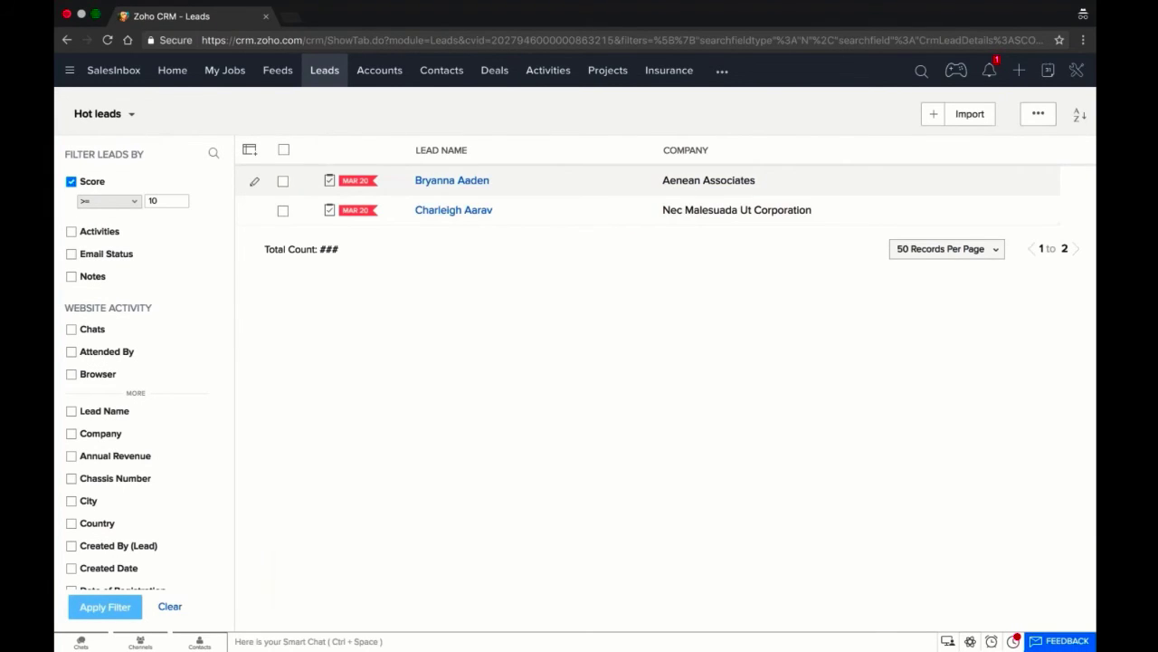
{"action": "left_click", "coordinate": [72, 182]}
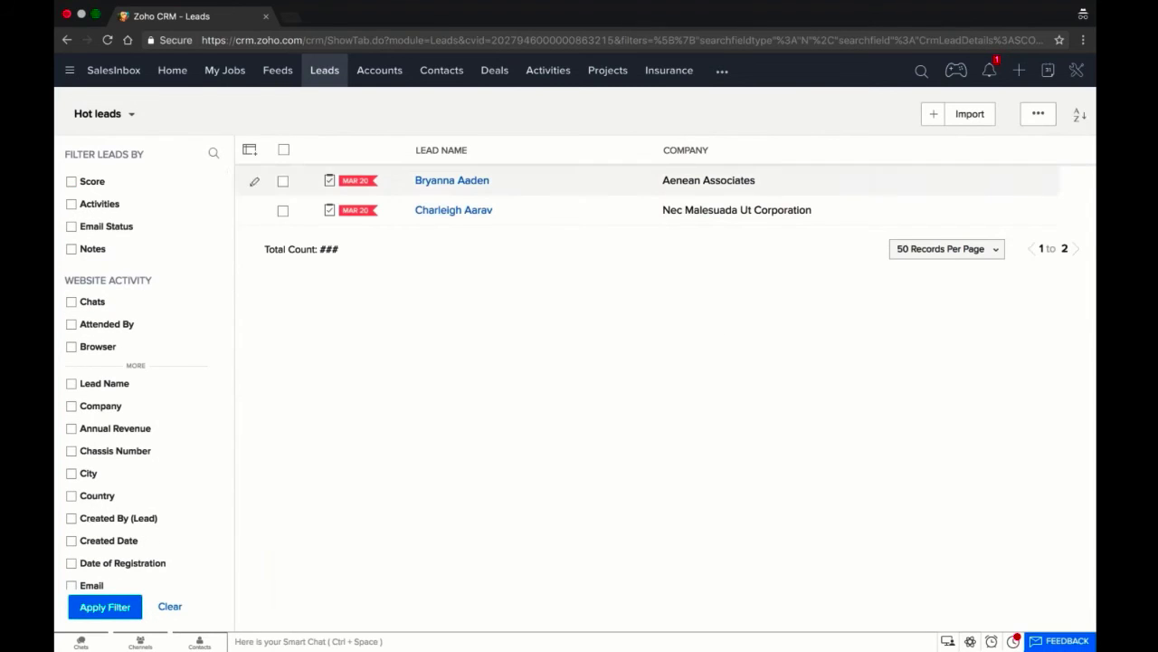
- Open the Scoring Rules page for leads in Setup
{"action": "left_click", "coordinate": [1076, 70]}
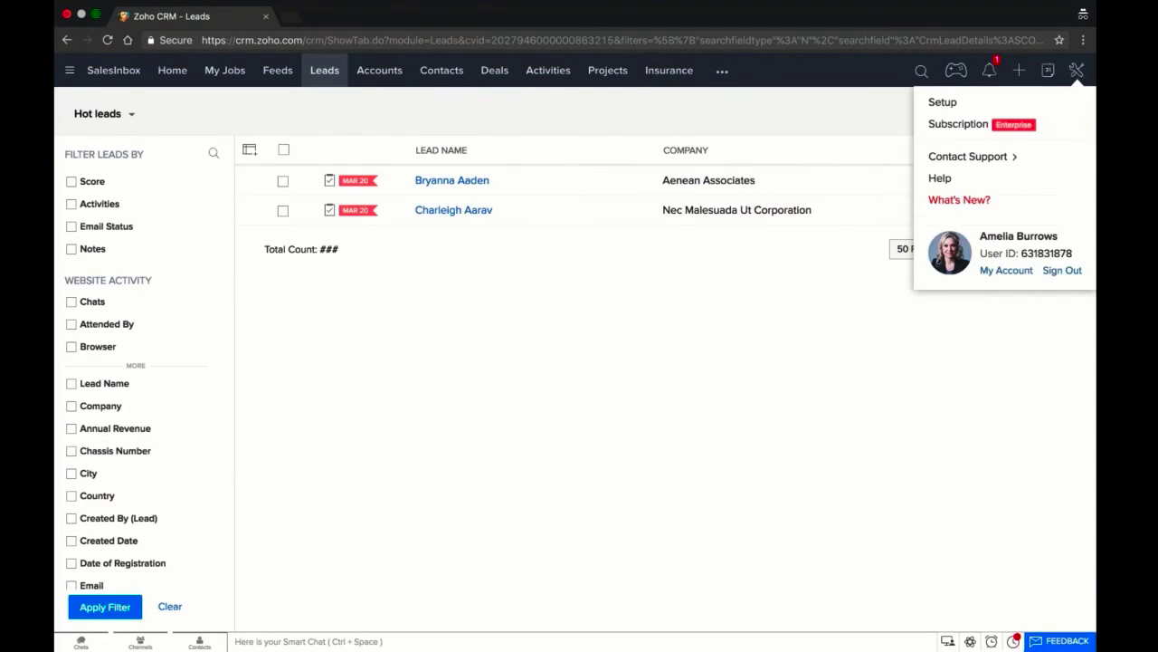
{"action": "left_click", "coordinate": [949, 106]}
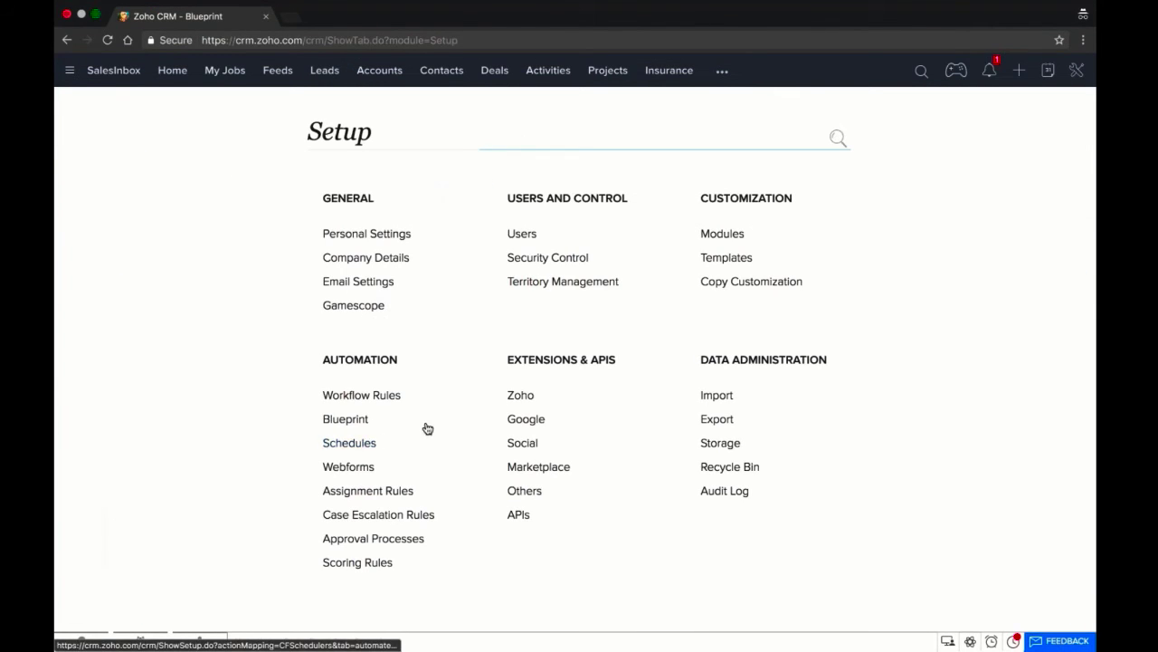
{"action": "left_click", "coordinate": [362, 561]}
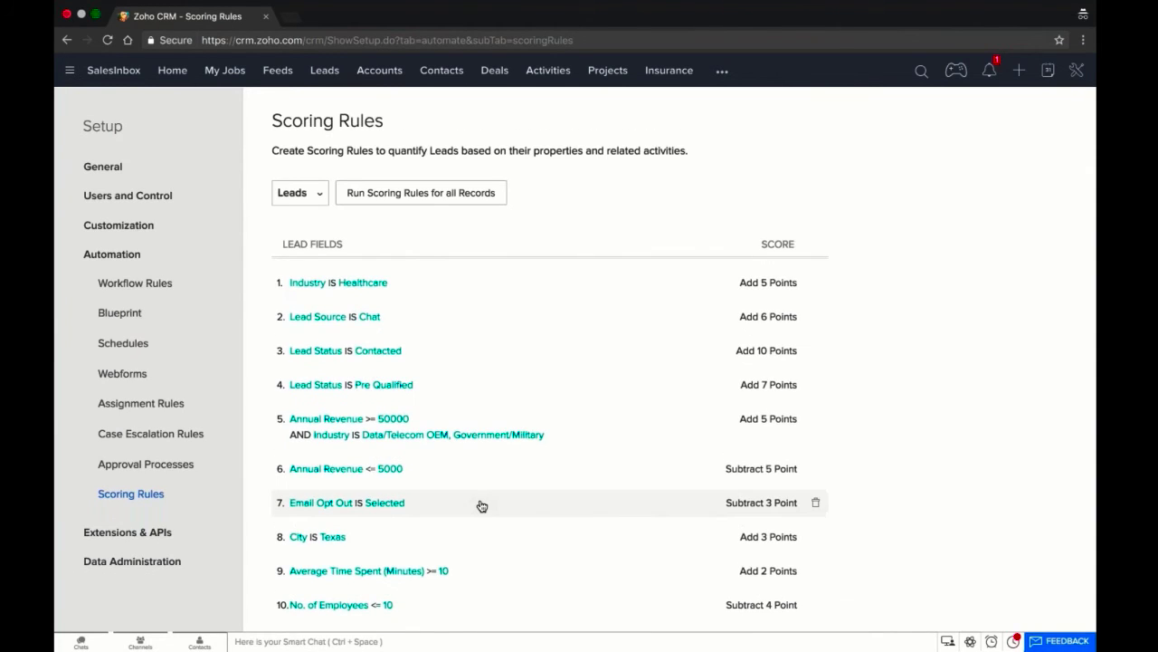
- Delete the scoring rules for Lead Status is Contacted and Lead Source is Chat
{"action": "scroll", "coordinate": [479, 504], "scroll_direction": "down", "scroll_amount": 3}
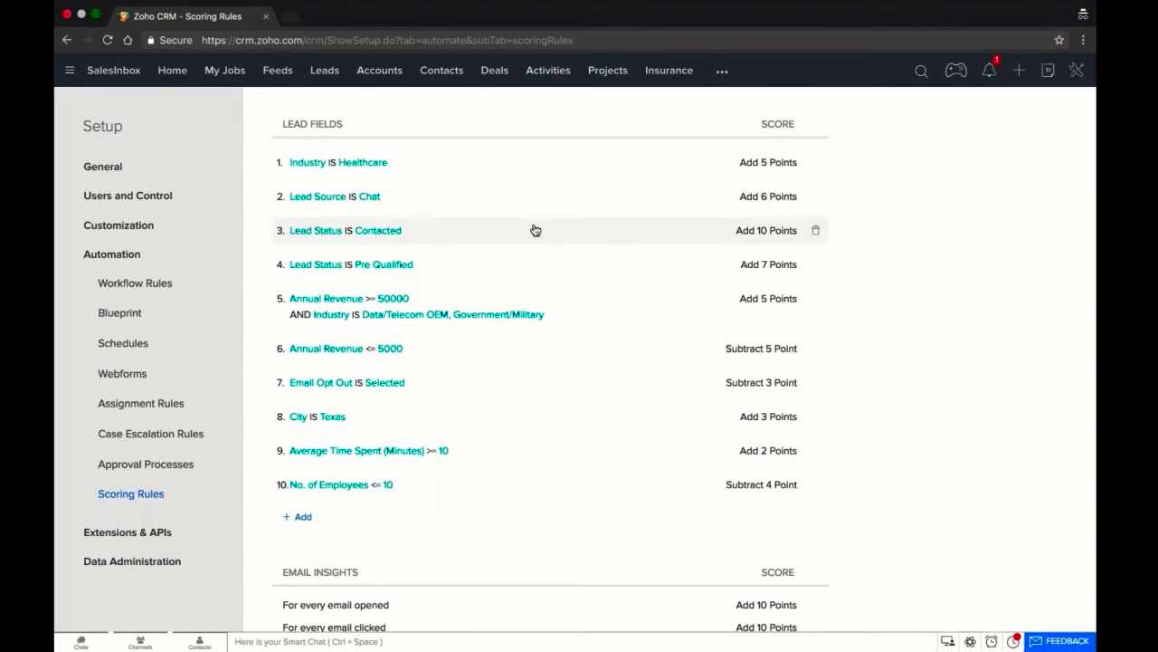
{"action": "left_click", "coordinate": [815, 229]}
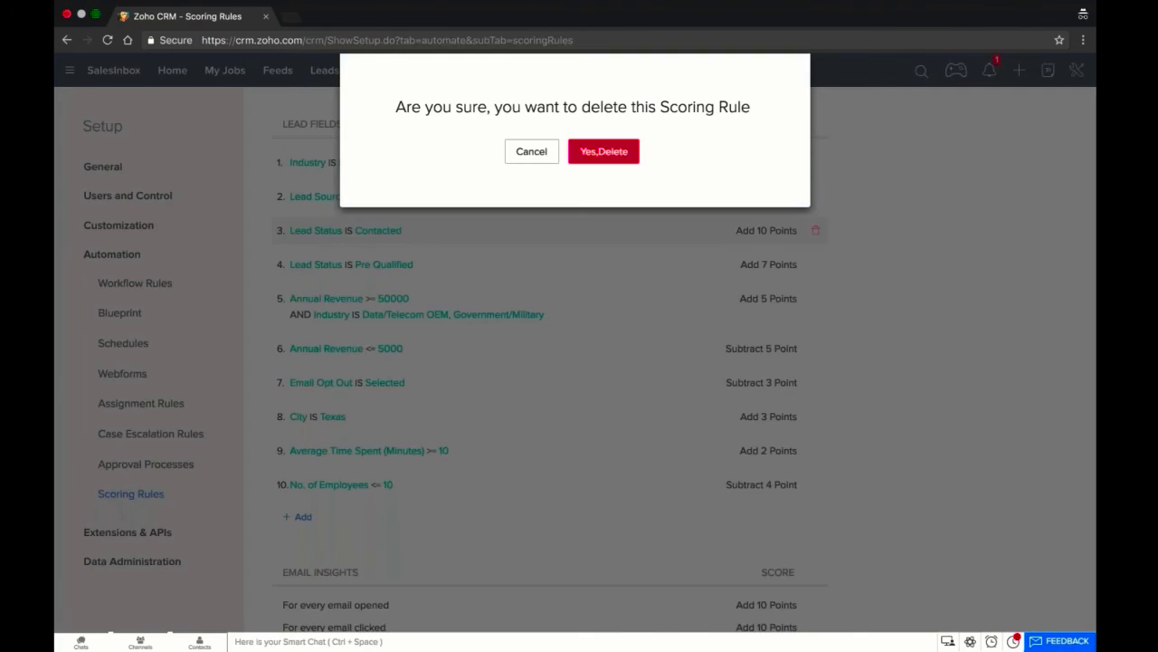
{"action": "left_click", "coordinate": [610, 155]}
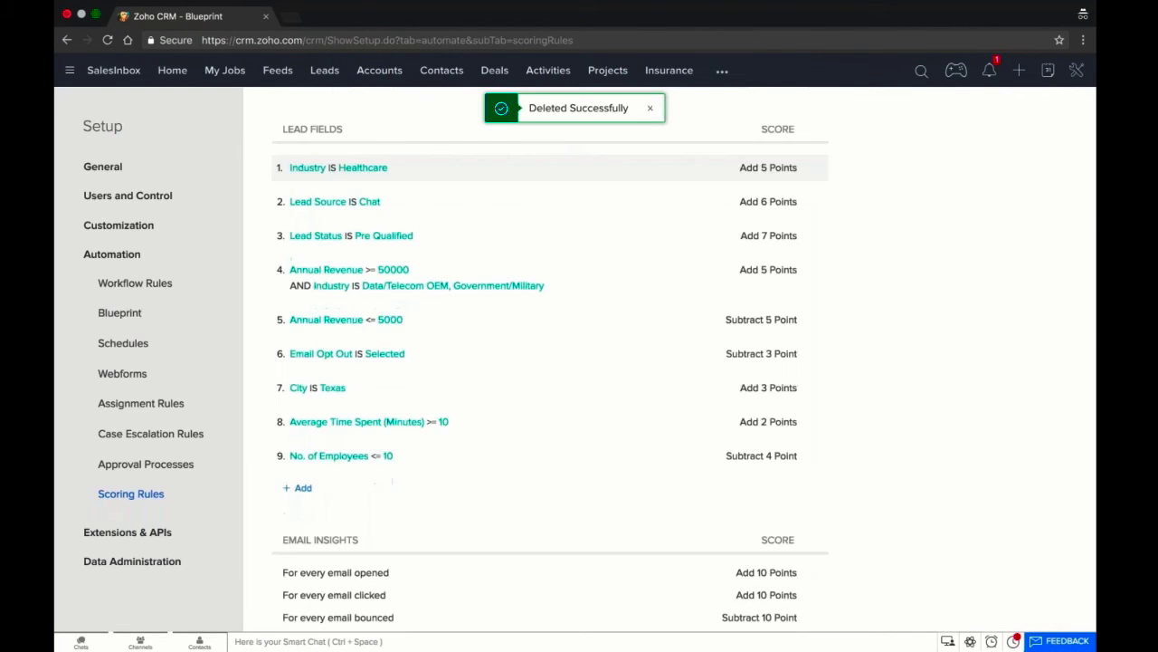
{"action": "left_click", "coordinate": [816, 196]}
{"action": "left_click", "coordinate": [602, 152]}
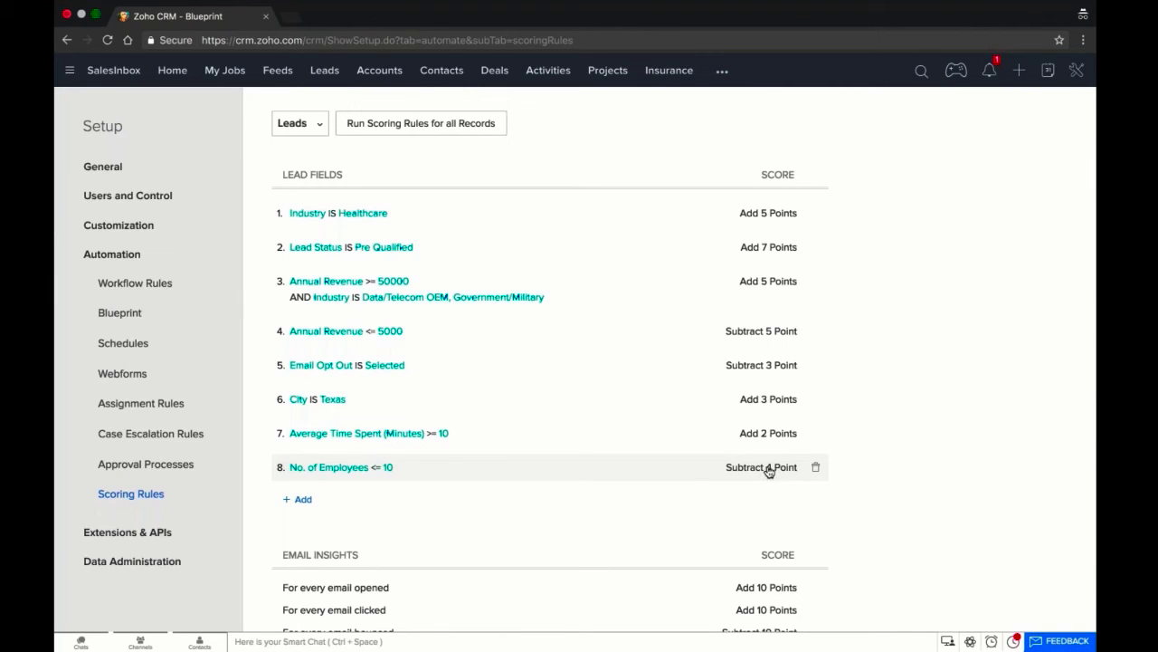
- Start a new lead scoring rule with the criterion Country is USA
{"action": "left_click", "coordinate": [299, 500]}
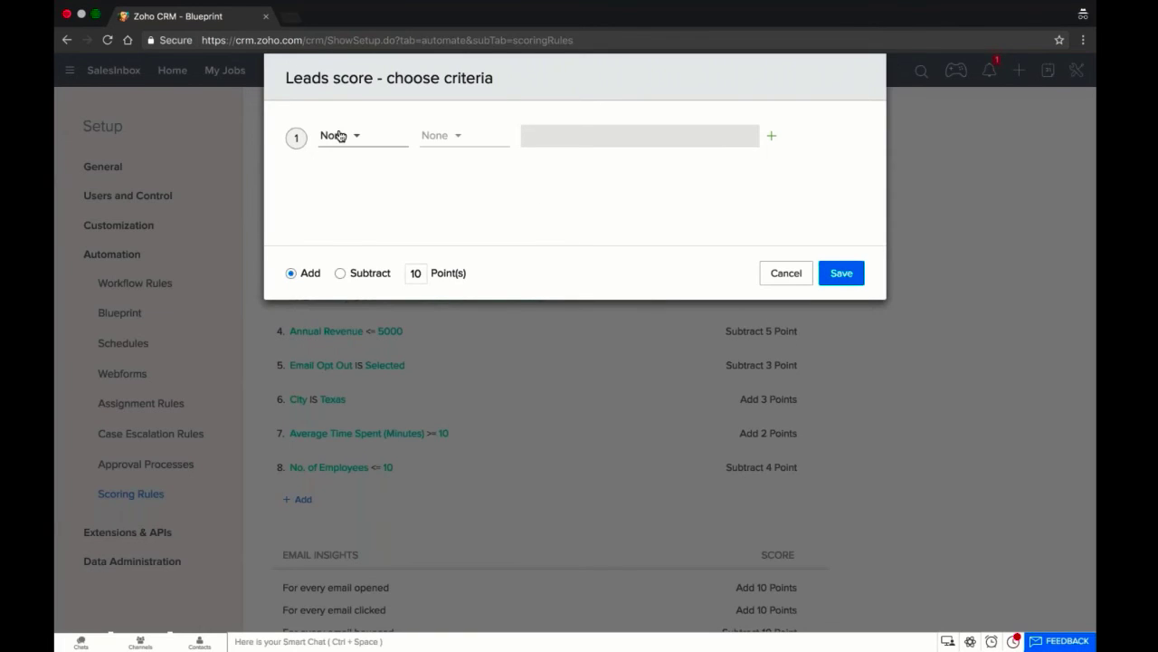
{"action": "left_click", "coordinate": [333, 135]}
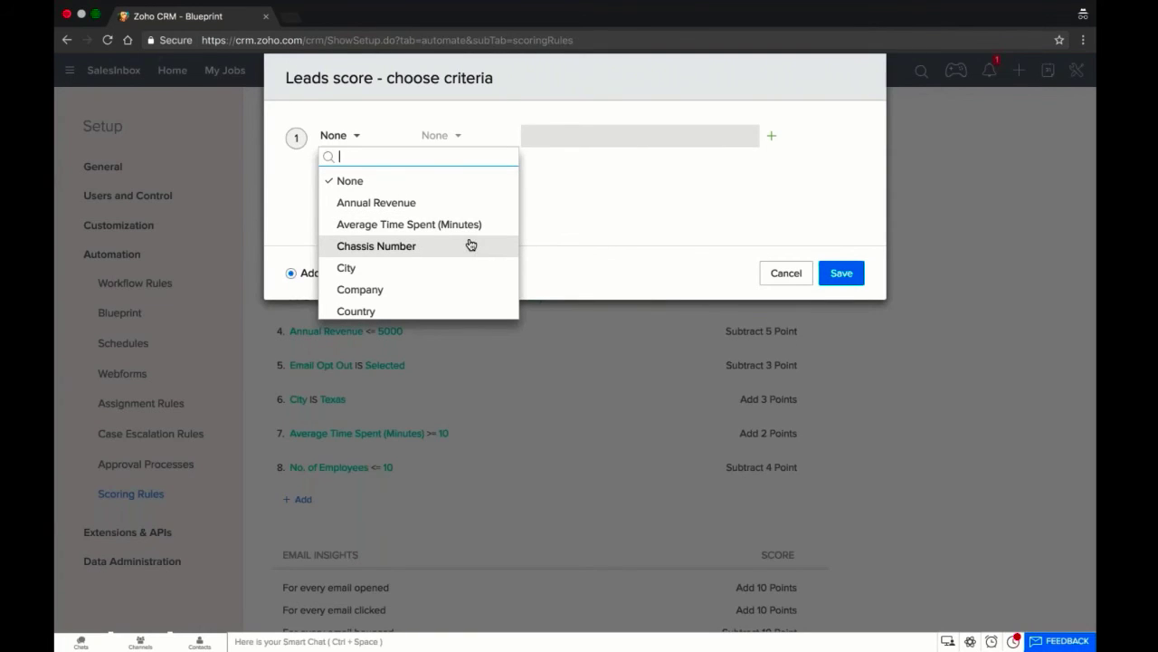
{"action": "scroll", "coordinate": [468, 245], "scroll_direction": "down", "scroll_amount": 3}
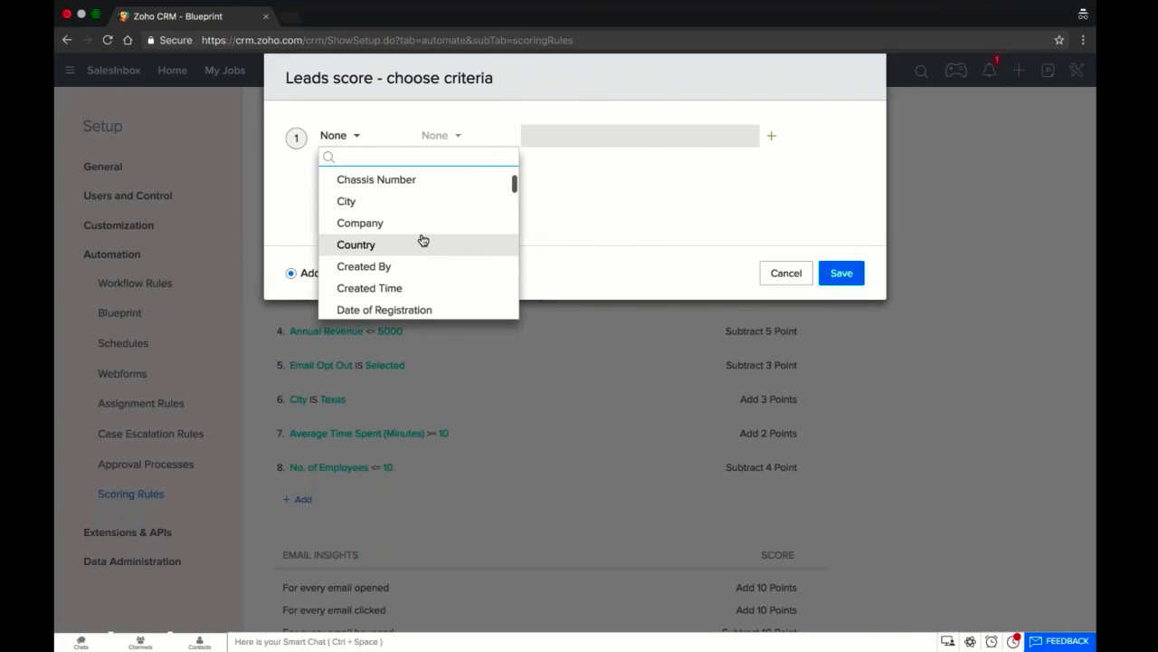
{"action": "left_click", "coordinate": [469, 245]}
{"action": "left_click", "coordinate": [437, 137]}
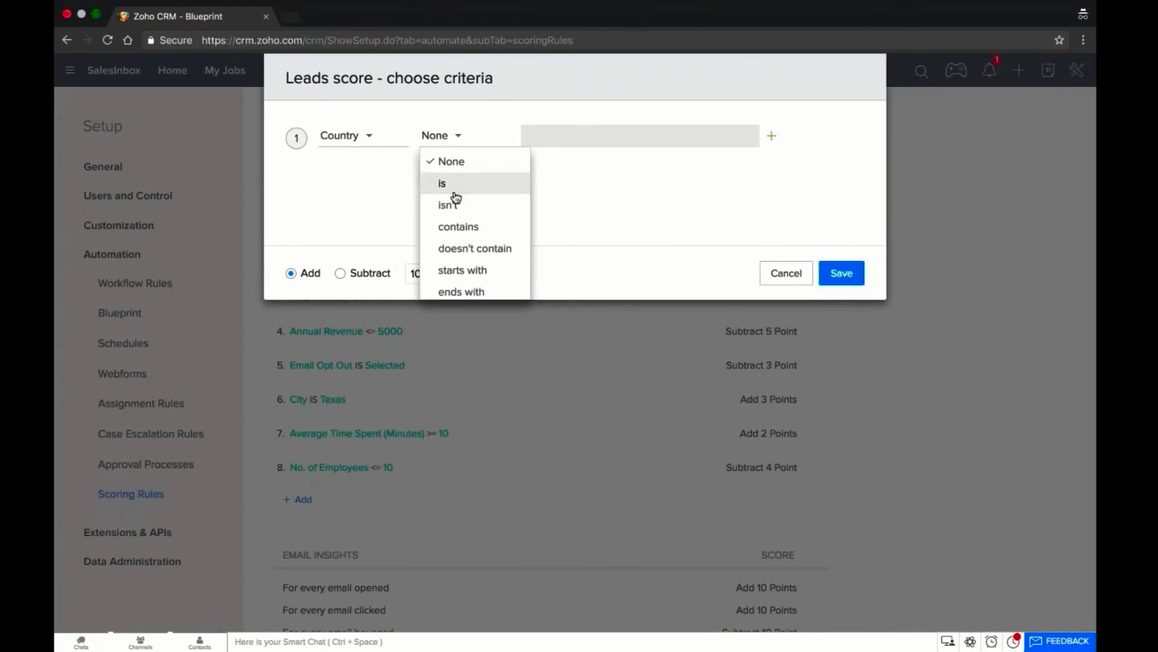
{"action": "left_click", "coordinate": [477, 190]}
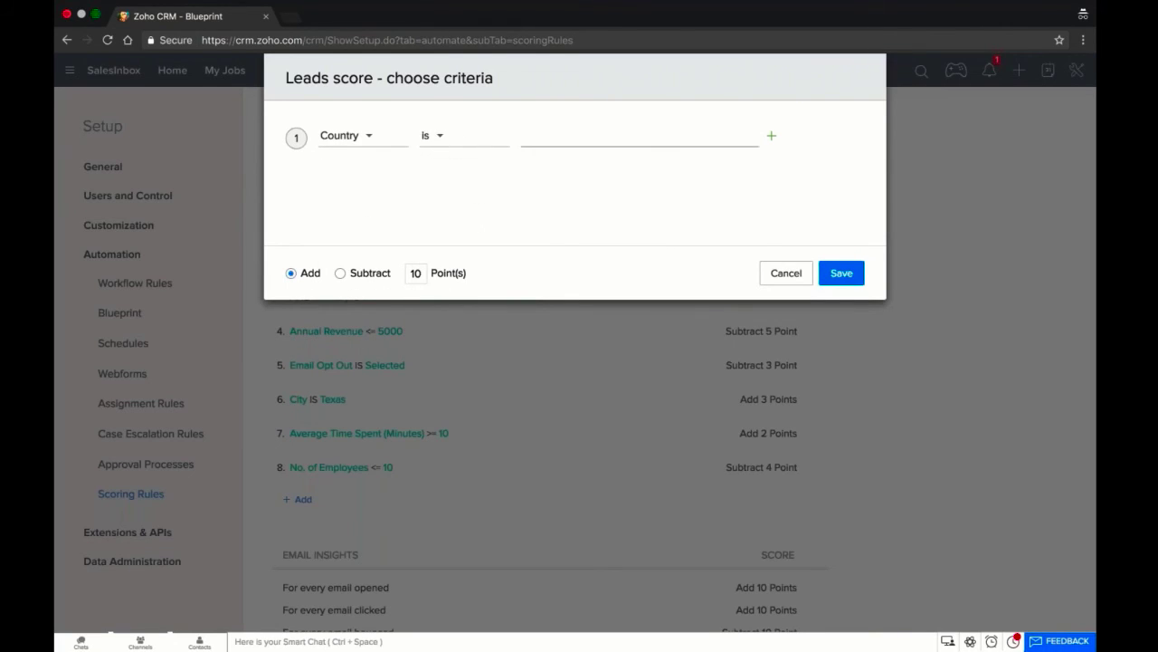
{"action": "left_click", "coordinate": [582, 133]}
{"action": "type", "text": "u"}
{"action": "key", "text": "BackSpace"}
{"action": "type", "text": "USA"}
{"action": "left_click", "coordinate": [581, 214]}
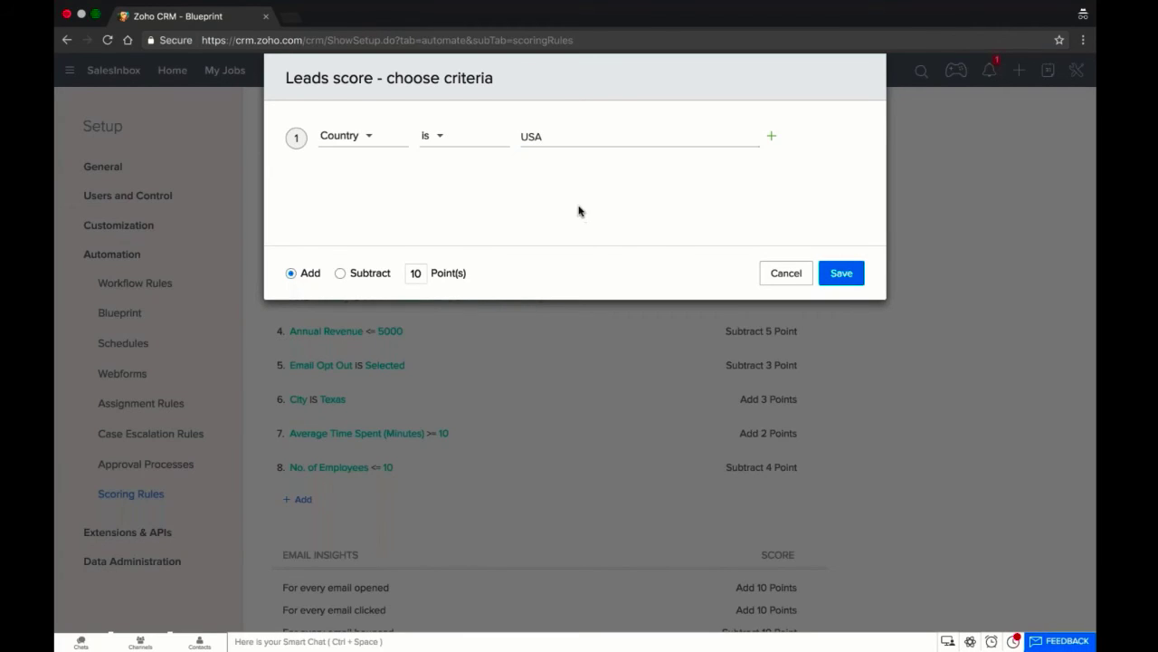
- Set the Country rule to add 5 points and save it
{"action": "left_click", "coordinate": [424, 274]}
{"action": "key", "text": "BackSpace"}
{"action": "key", "text": "BackSpace"}
{"action": "type", "text": "5"}
{"action": "key", "text": "Tab"}
{"action": "left_click", "coordinate": [842, 274]}
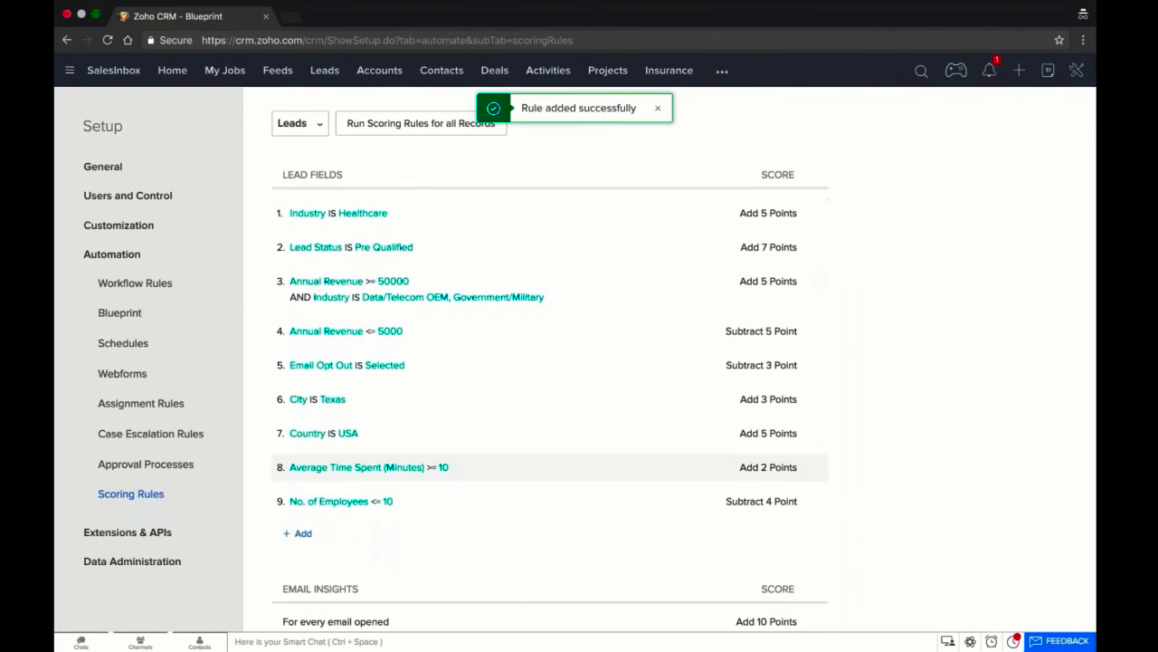
- Create a lead scoring rule that subtracts 10 points when Lead Status is Junk Lead
{"action": "left_click", "coordinate": [302, 534]}
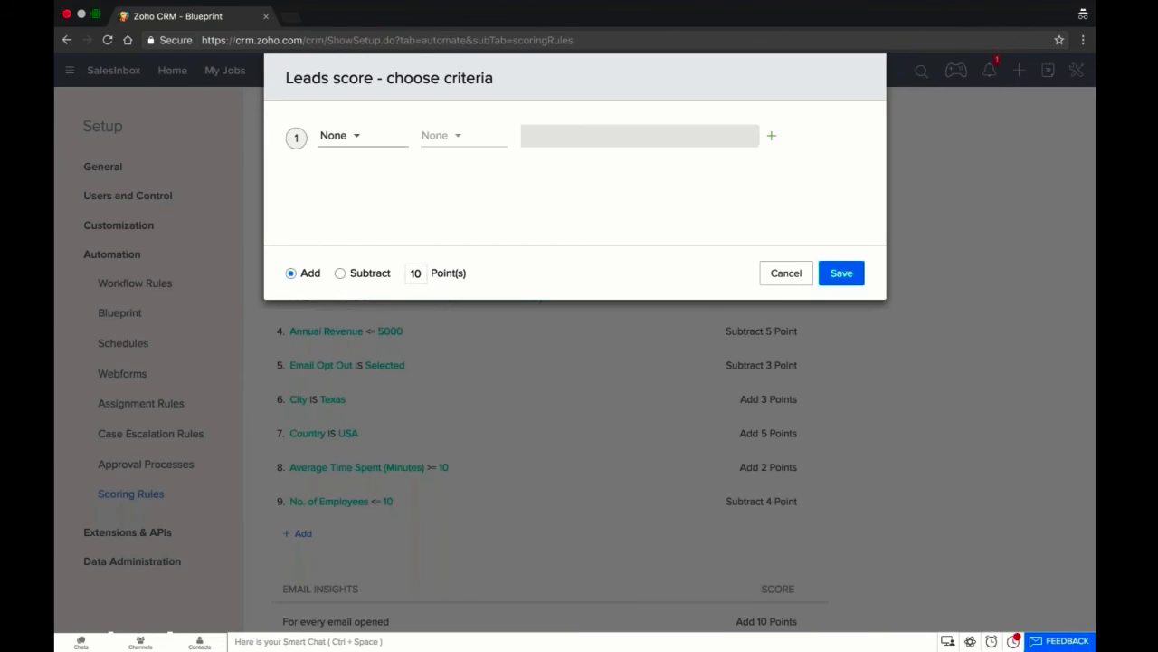
{"action": "left_click", "coordinate": [341, 136]}
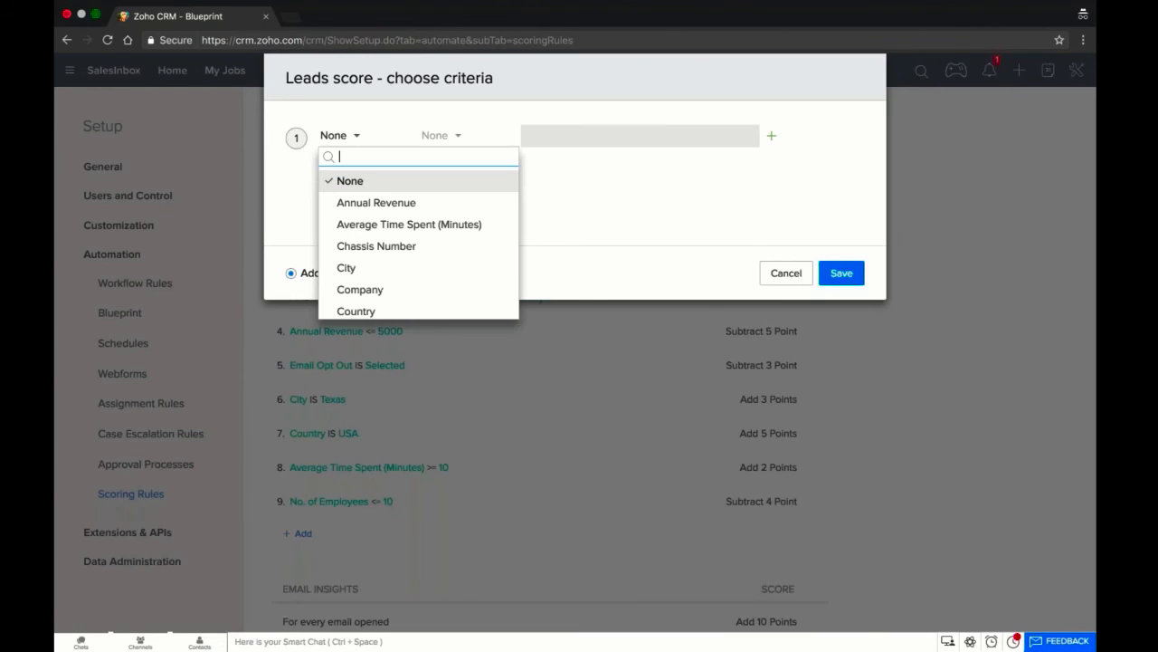
{"action": "scroll", "coordinate": [399, 237], "scroll_direction": "down", "scroll_amount": 2}
{"action": "scroll", "coordinate": [398, 231], "scroll_direction": "down", "scroll_amount": 5}
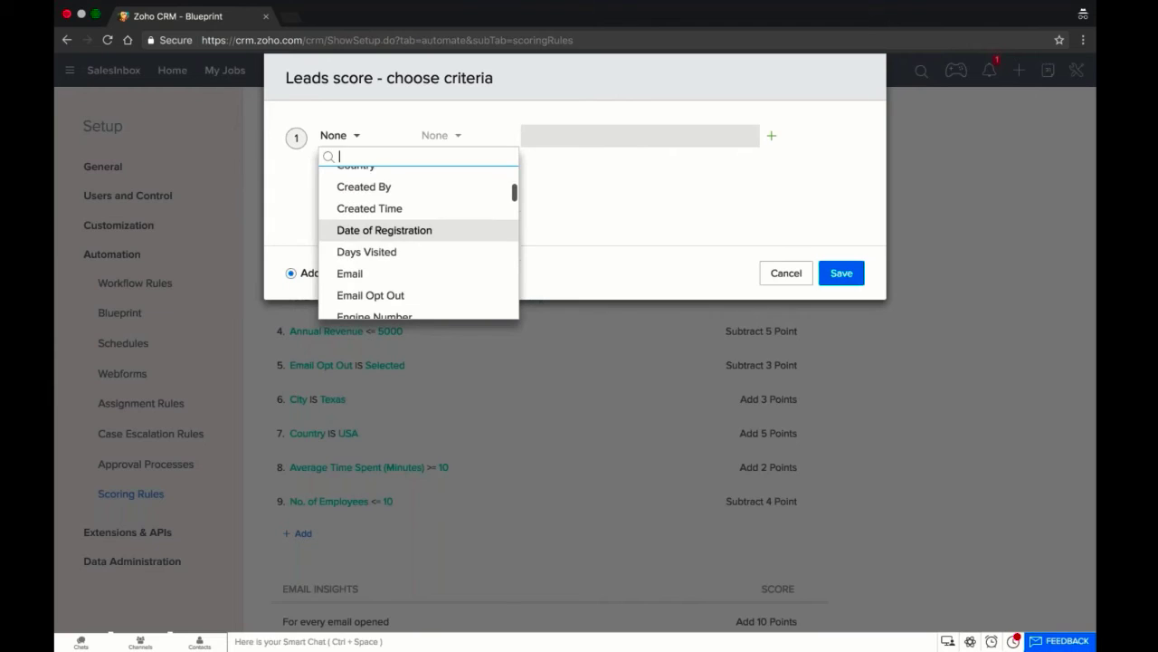
{"action": "scroll", "coordinate": [418, 241], "scroll_direction": "down", "scroll_amount": 4}
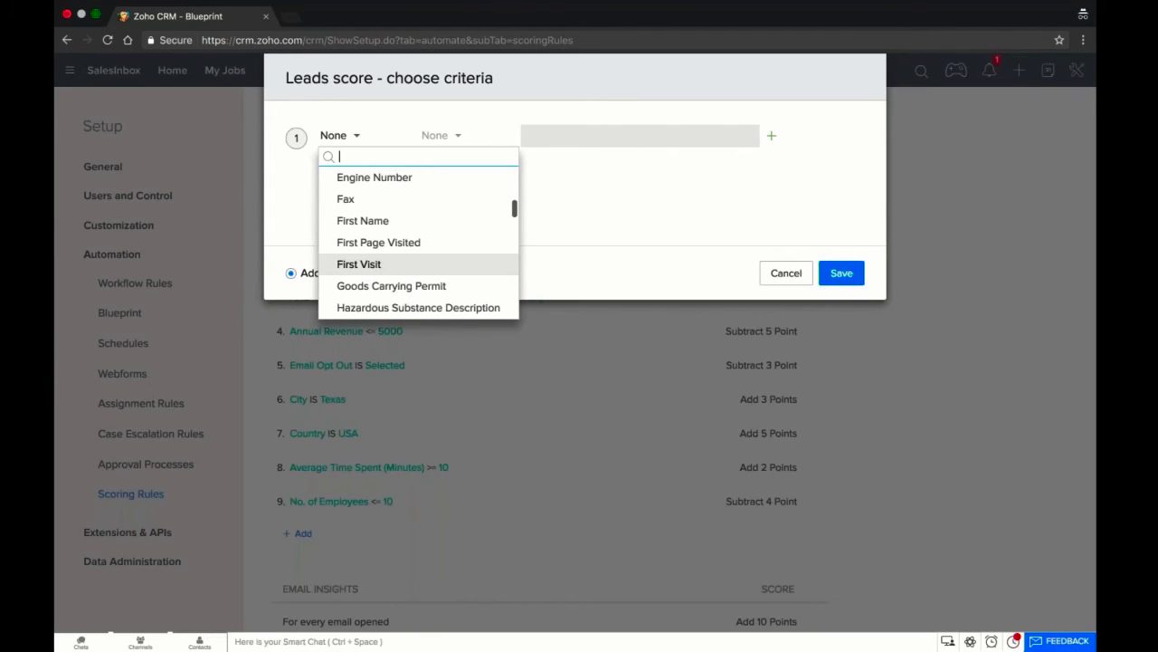
{"action": "scroll", "coordinate": [398, 271], "scroll_direction": "down", "scroll_amount": 3}
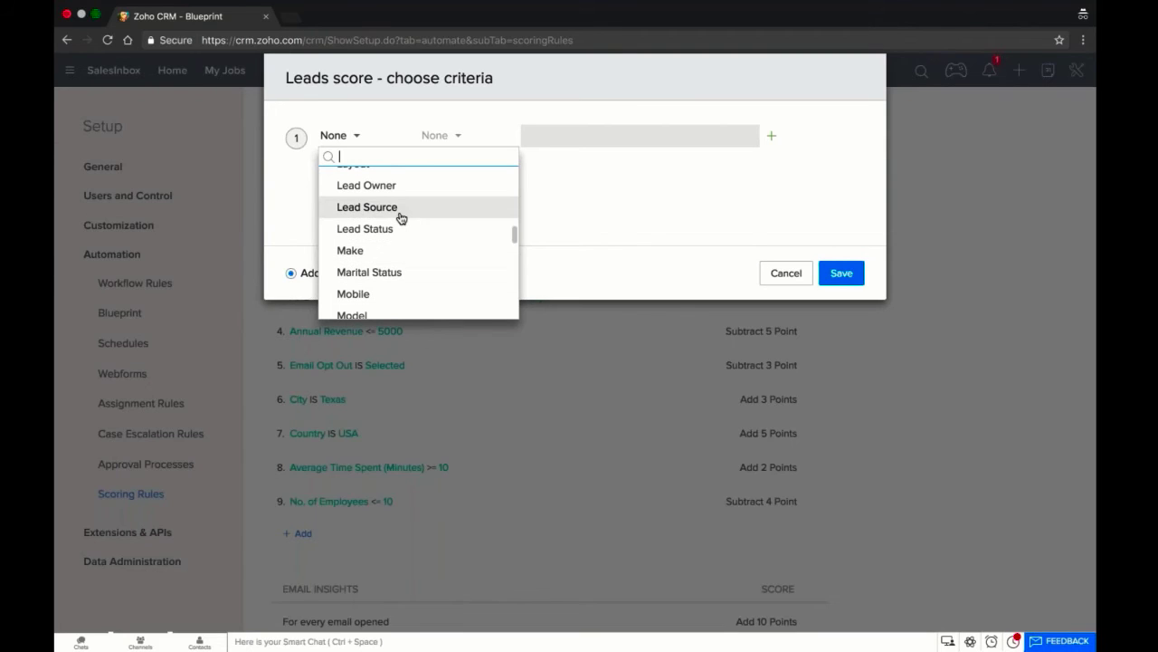
{"action": "left_click", "coordinate": [402, 237]}
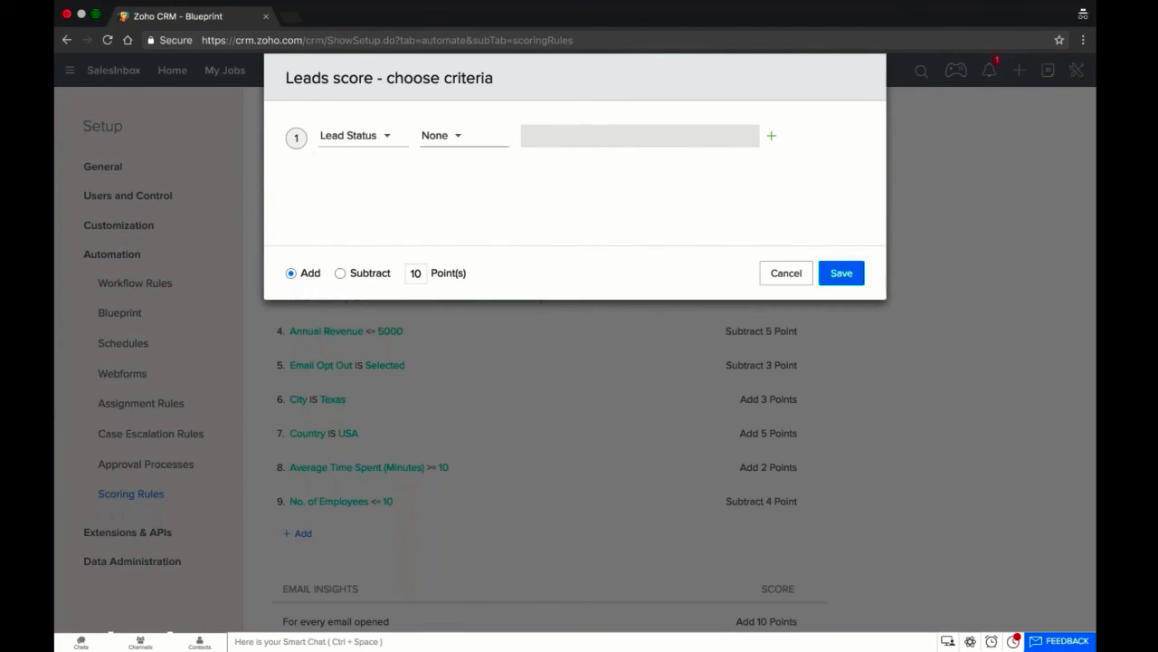
{"action": "left_click", "coordinate": [439, 137]}
{"action": "left_click", "coordinate": [451, 183]}
{"action": "left_click", "coordinate": [606, 132]}
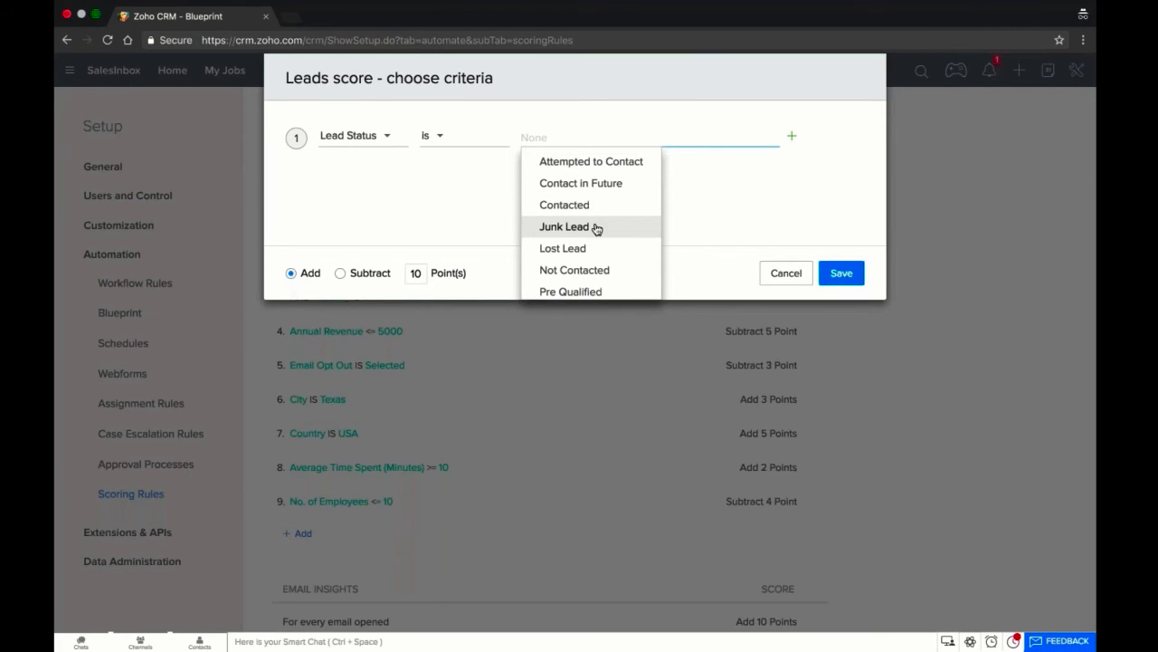
{"action": "left_click", "coordinate": [596, 227]}
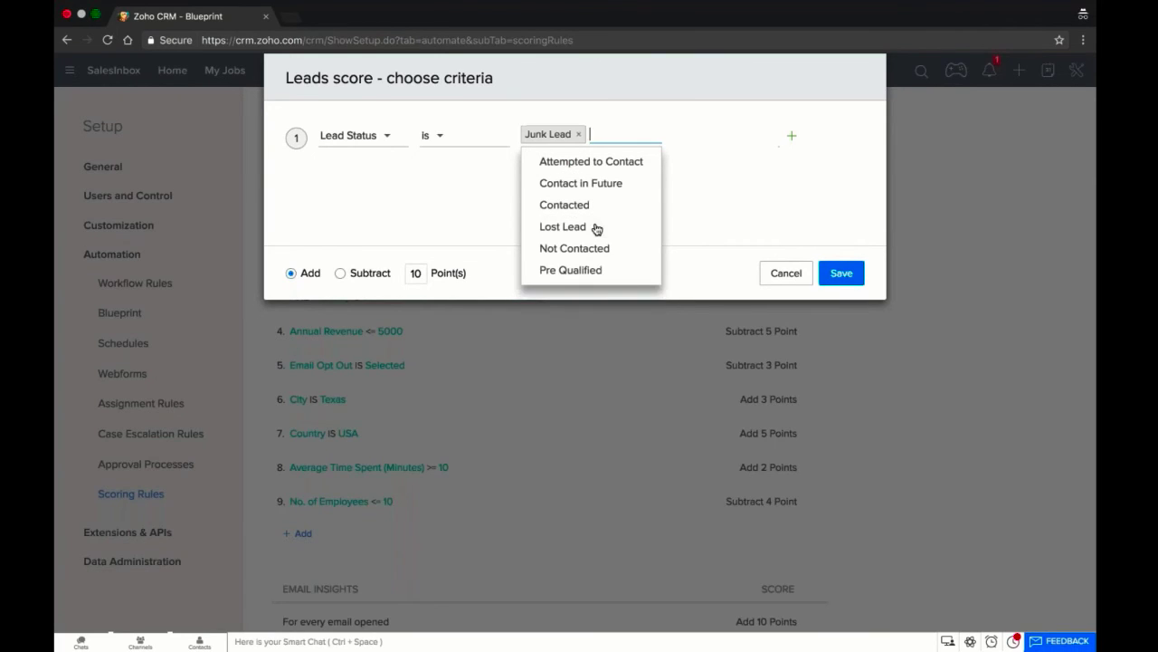
{"action": "left_click", "coordinate": [342, 275]}
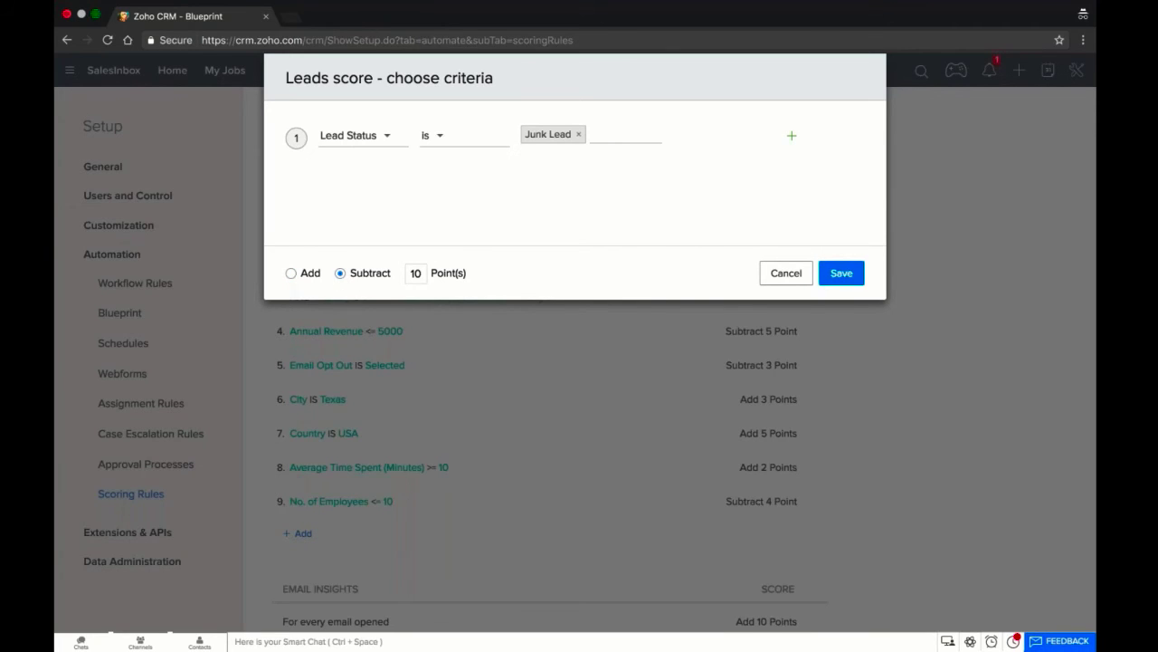
{"action": "left_click", "coordinate": [841, 272]}
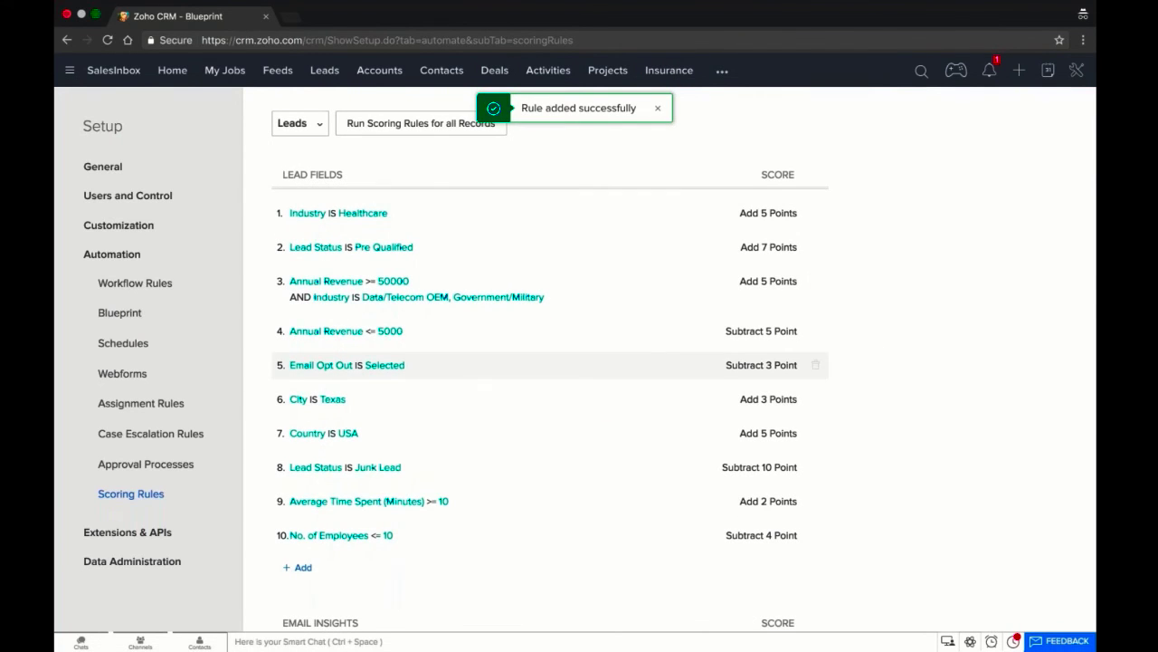
- Review the lead field, email insights and survey sections of the scoring rules
{"action": "scroll", "coordinate": [378, 353], "scroll_direction": "up", "scroll_amount": 2}
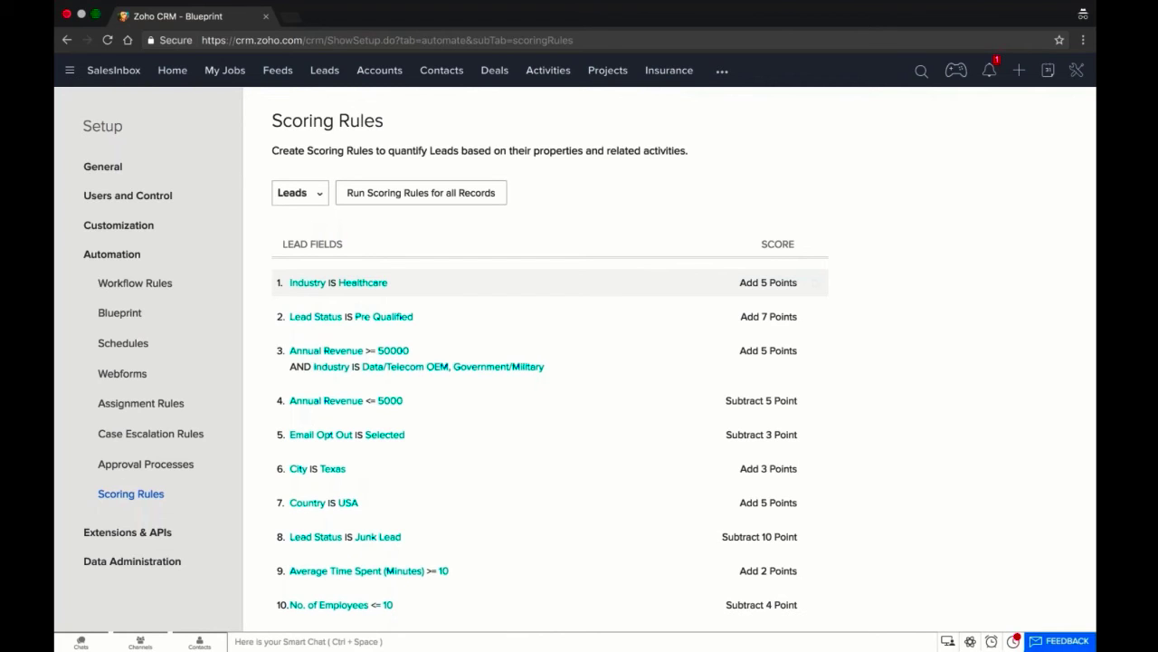
{"action": "scroll", "coordinate": [575, 362], "scroll_direction": "down", "scroll_amount": 4}
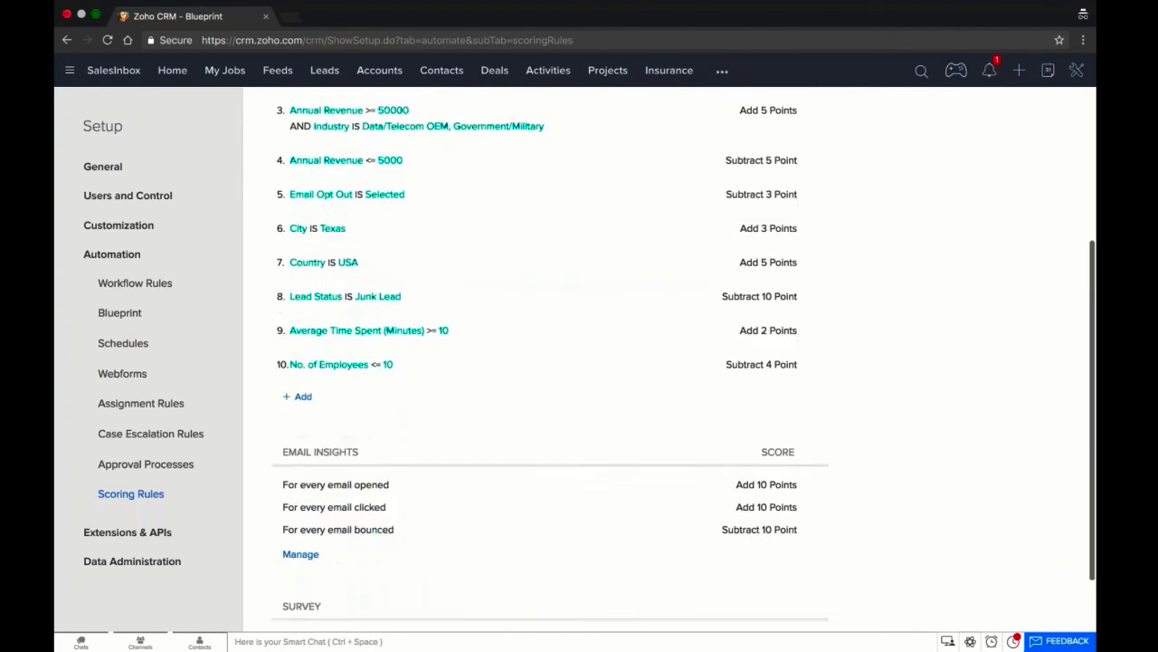
{"action": "scroll", "coordinate": [543, 194], "scroll_direction": "up", "scroll_amount": 3}
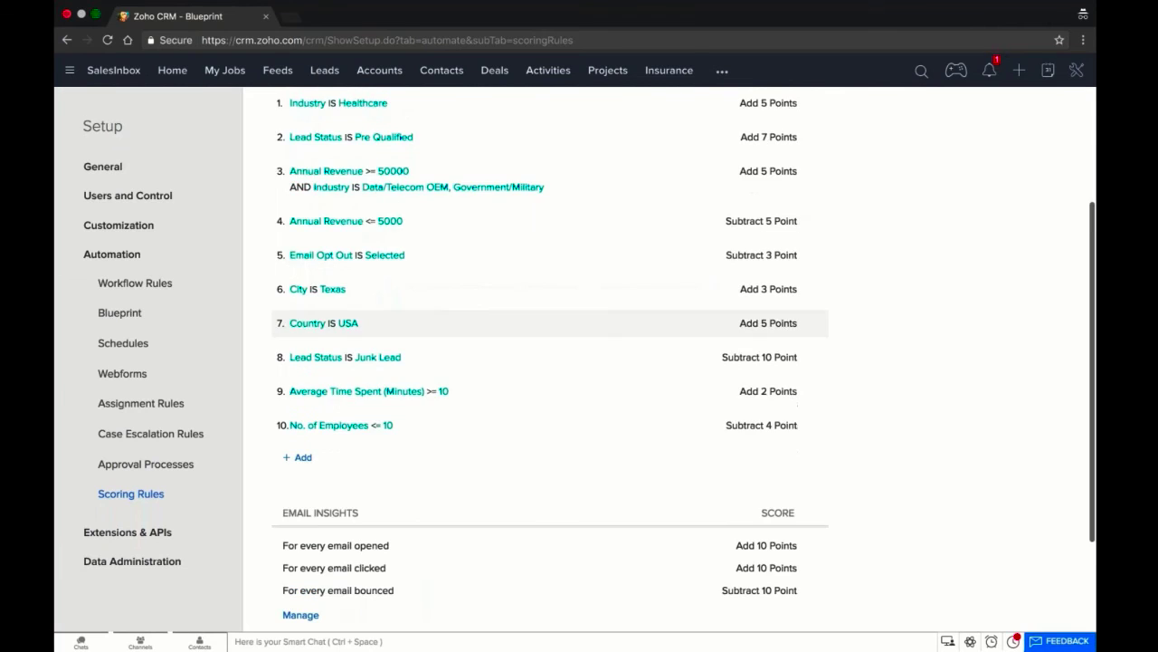
{"action": "scroll", "coordinate": [543, 195], "scroll_direction": "down", "scroll_amount": 3}
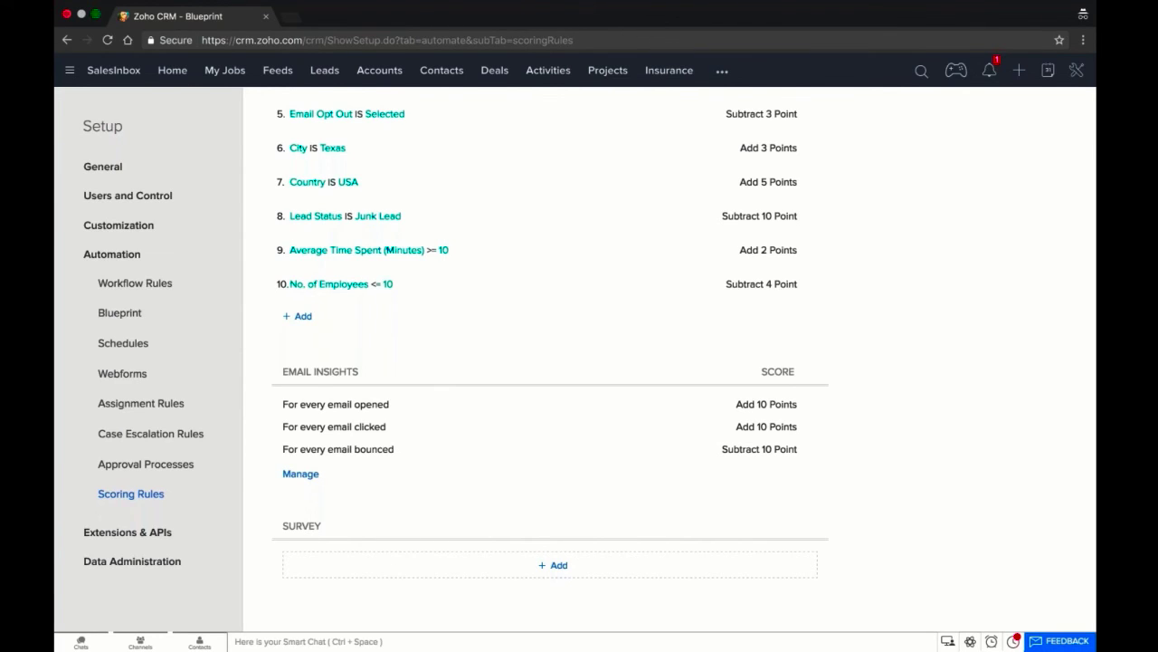
{"action": "scroll", "coordinate": [550, 362], "scroll_direction": "up", "scroll_amount": 5}
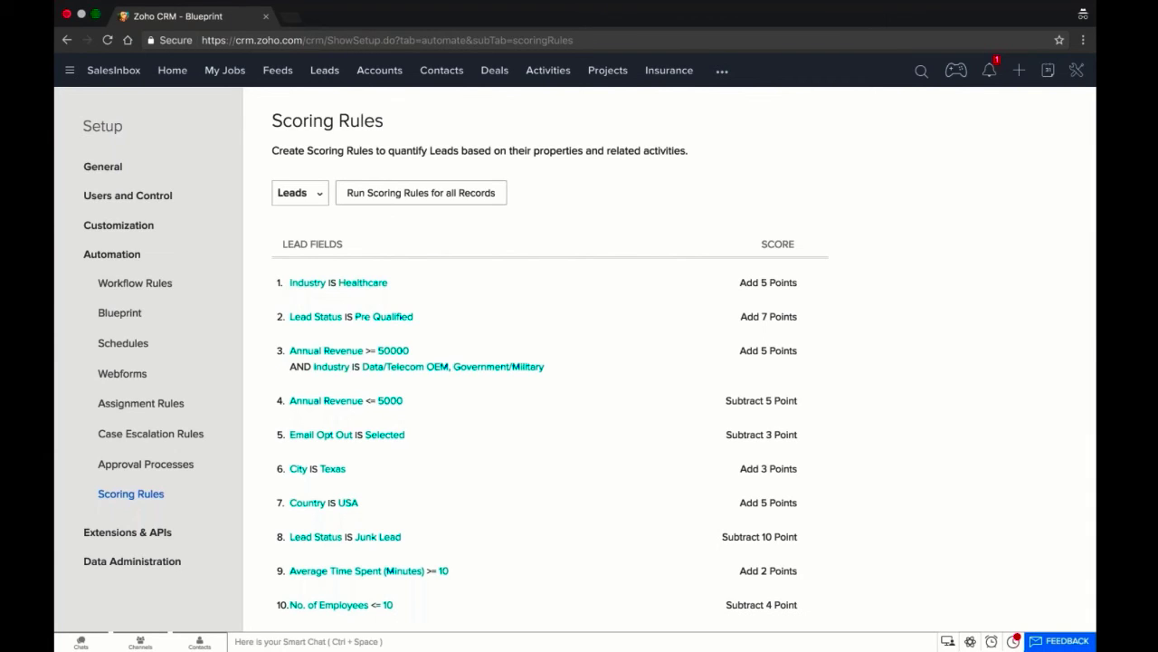
- Open the Sales Trend dashboard
{"action": "left_click", "coordinate": [722, 71]}
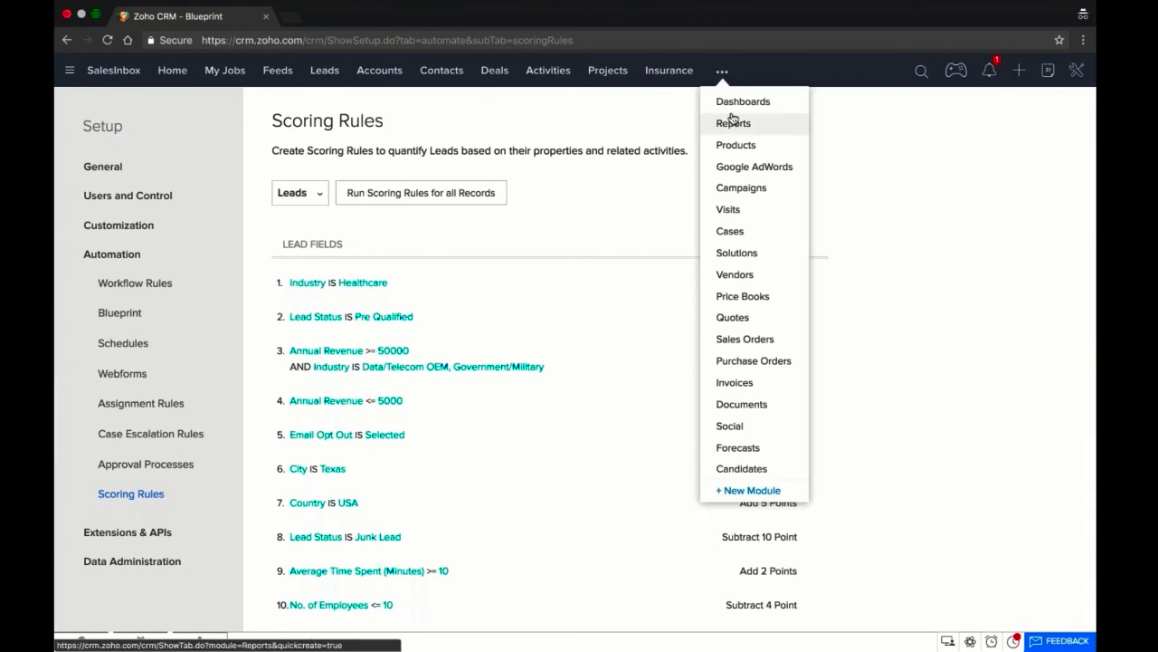
{"action": "left_click", "coordinate": [735, 105]}
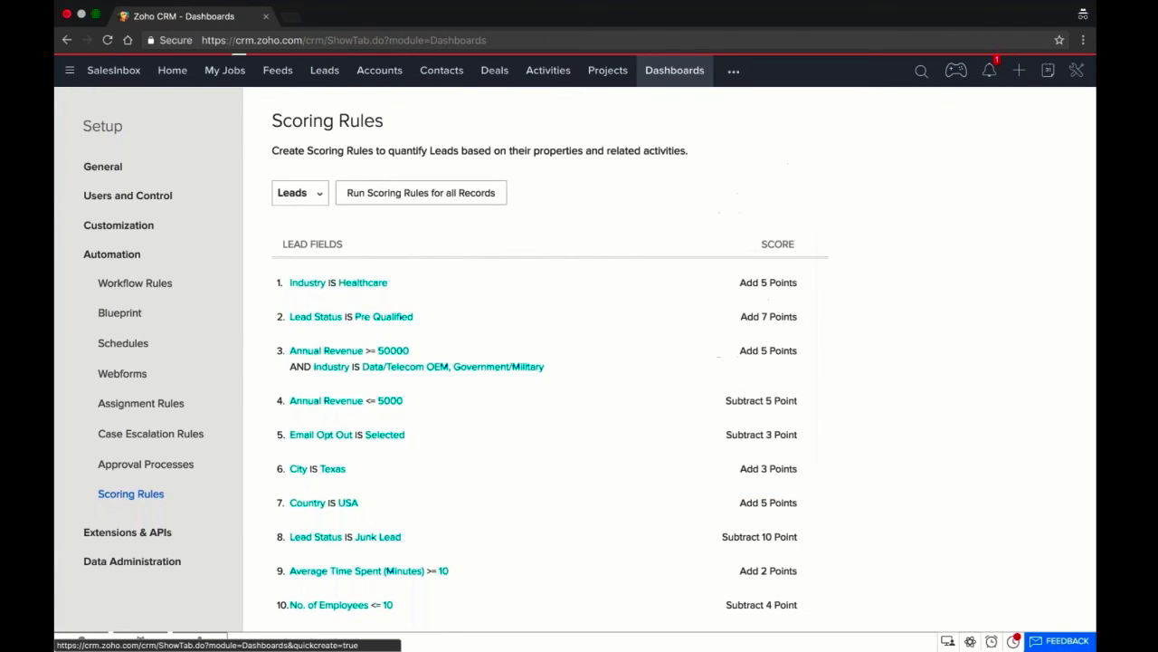
{"action": "left_click", "coordinate": [115, 370]}
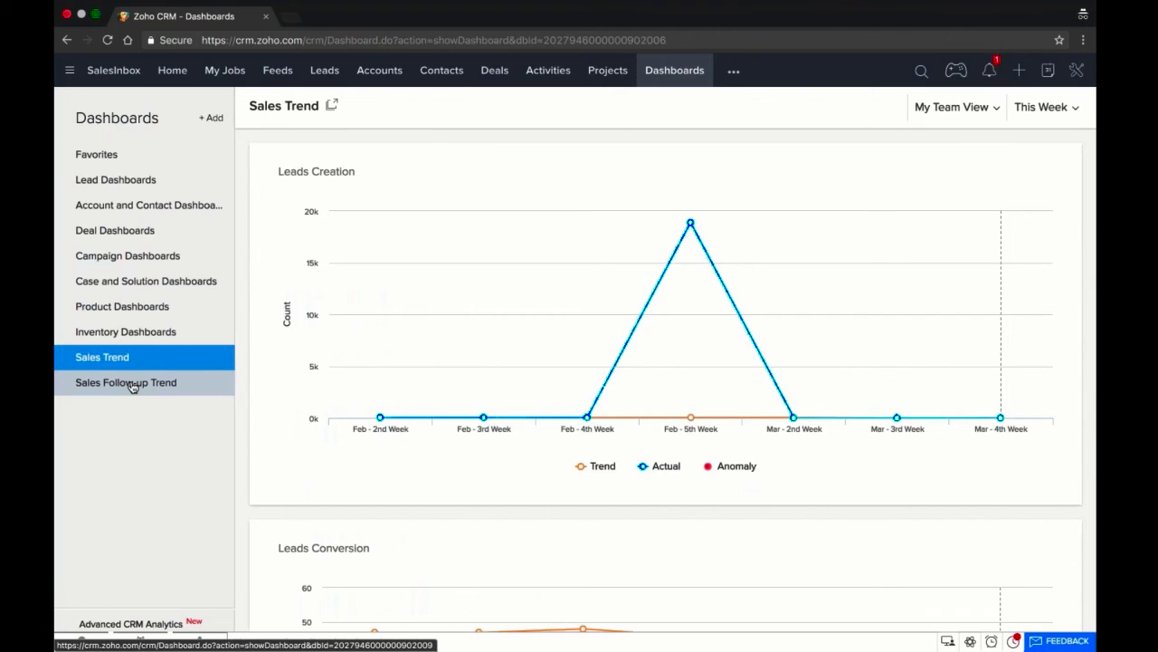
- Look through the Sales Trend charts and inspect the trend and anomaly points for late February in the Deals Creation chart
{"action": "scroll", "coordinate": [484, 417], "scroll_direction": "down", "scroll_amount": 3}
{"action": "scroll", "coordinate": [434, 391], "scroll_direction": "down", "scroll_amount": 2}
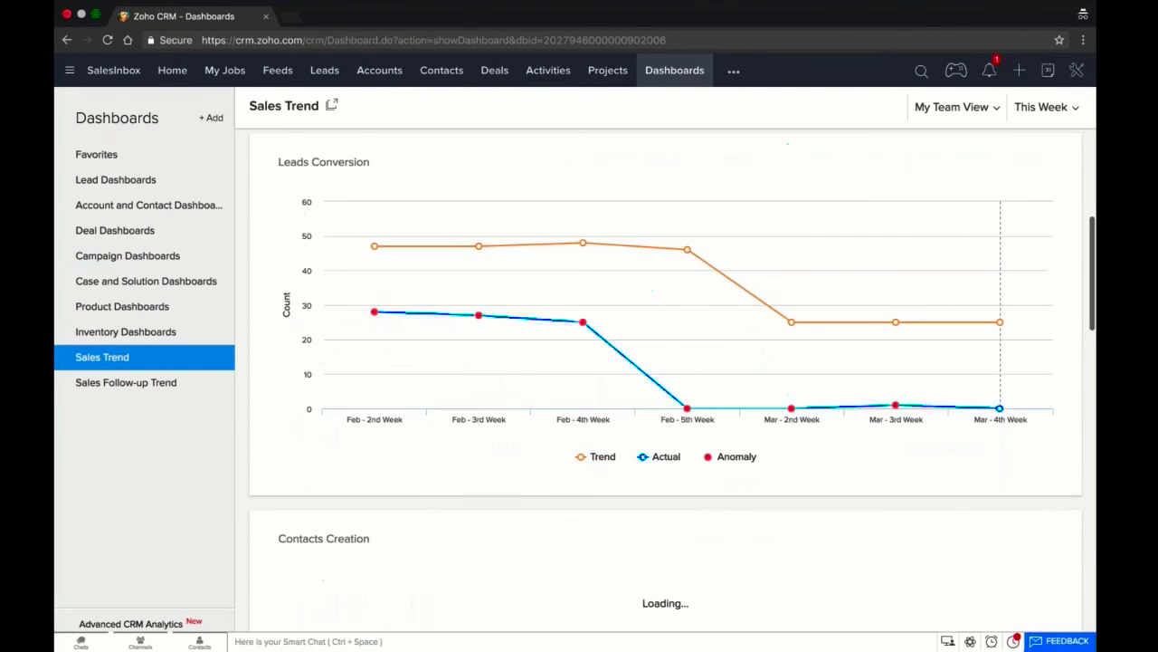
{"action": "scroll", "coordinate": [434, 391], "scroll_direction": "down", "scroll_amount": 7}
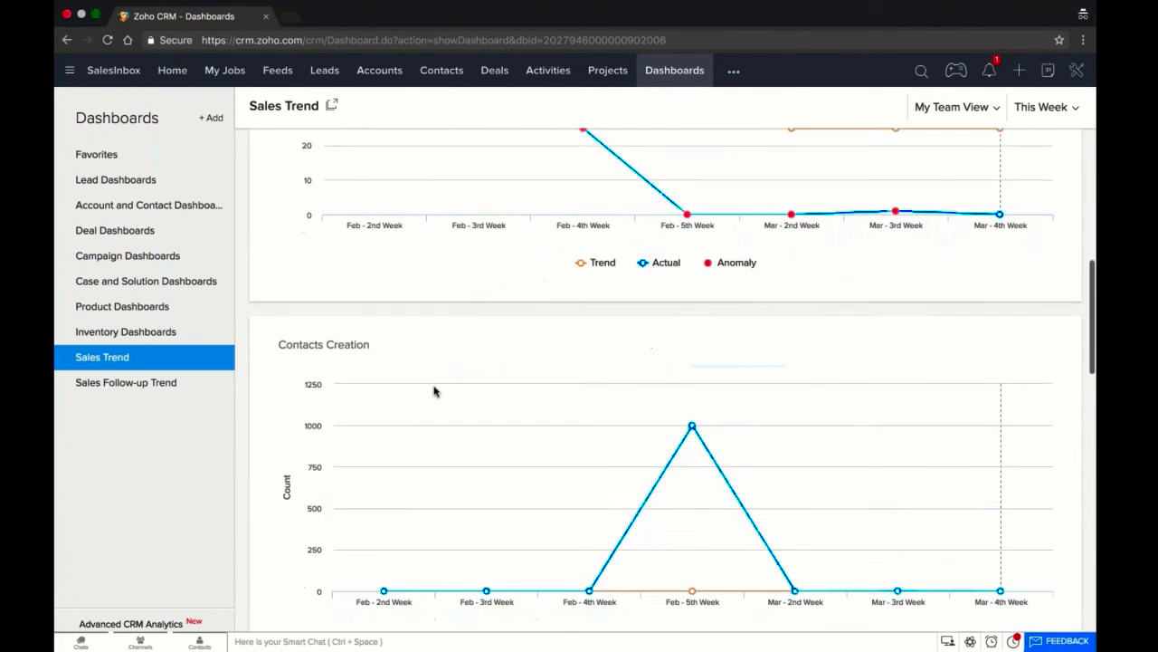
{"action": "scroll", "coordinate": [434, 391], "scroll_direction": "down", "scroll_amount": 2}
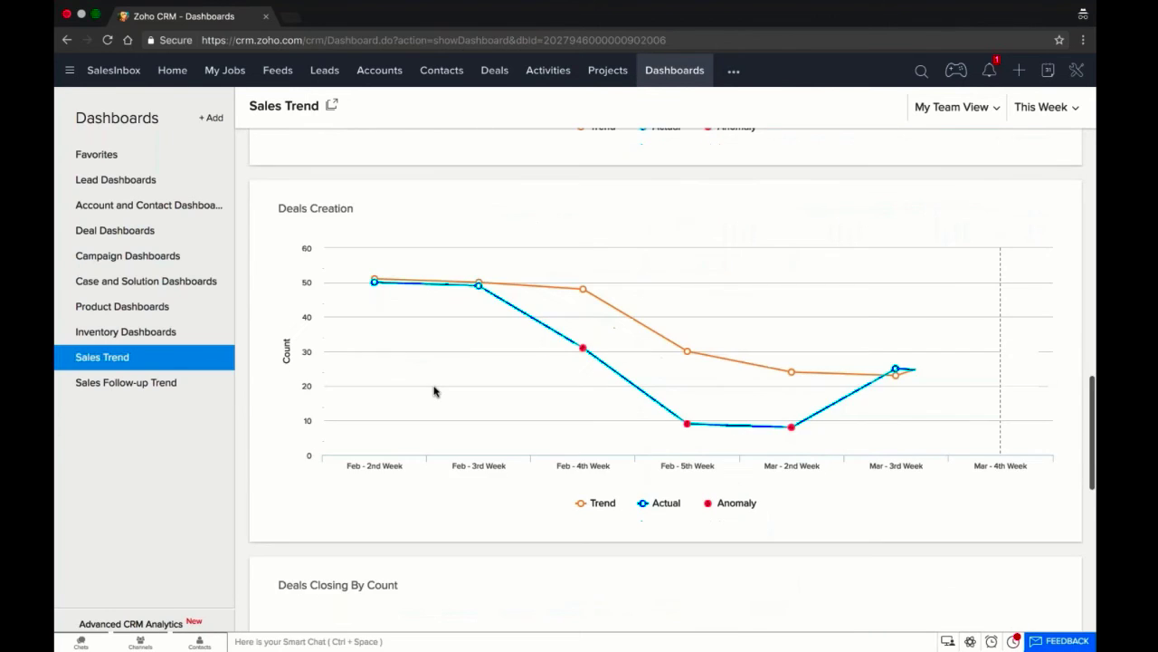
{"action": "scroll", "coordinate": [435, 391], "scroll_direction": "up", "scroll_amount": 1}
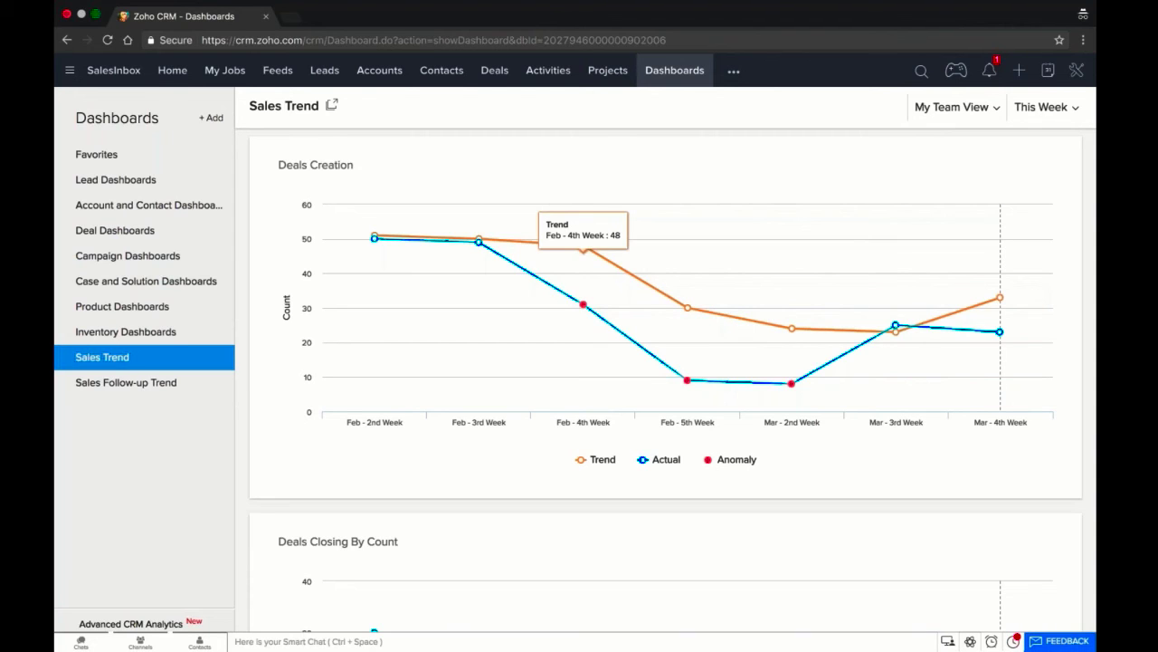
{"action": "mouse_move", "coordinate": [637, 274]}
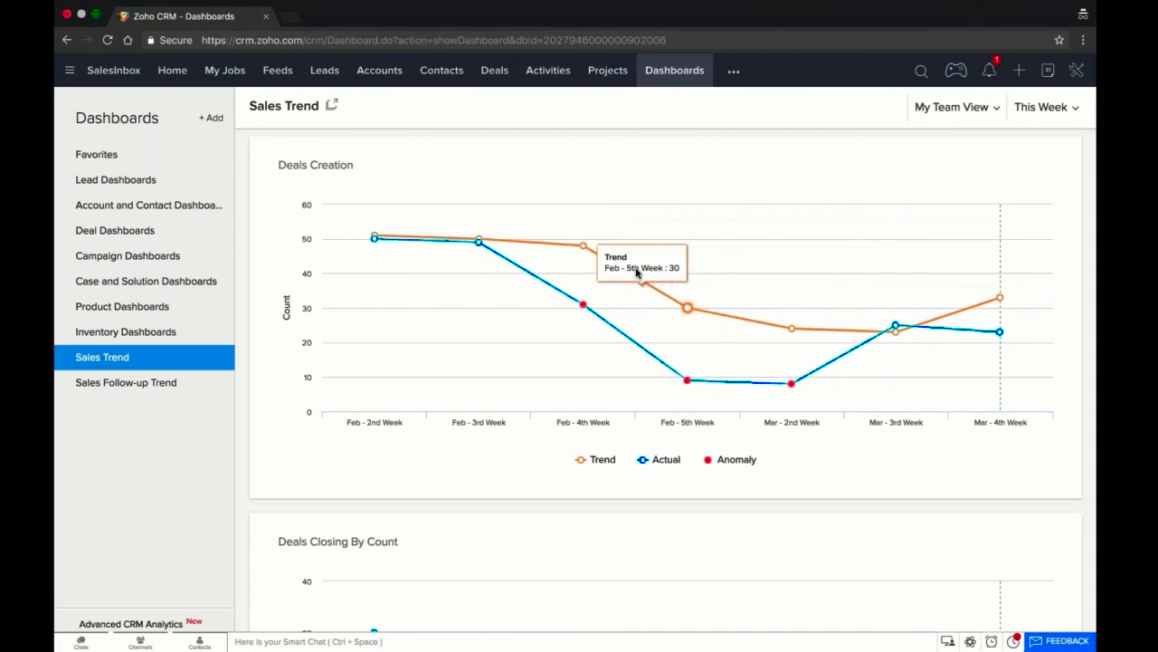
{"action": "mouse_move", "coordinate": [583, 305]}
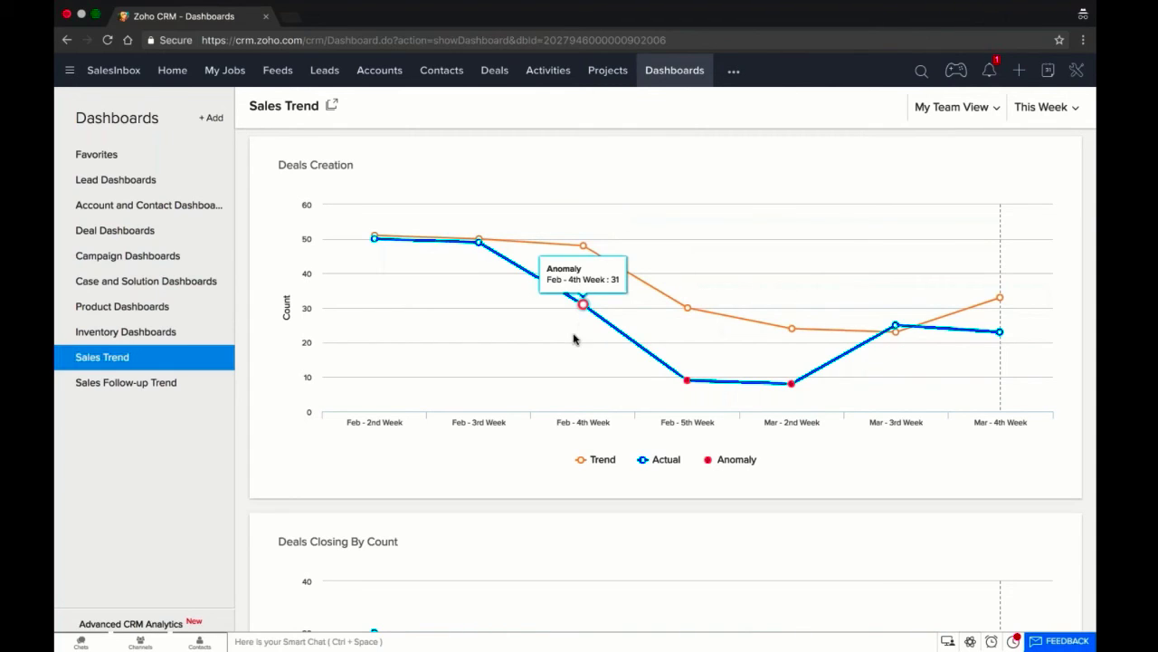
{"action": "mouse_move", "coordinate": [584, 247]}
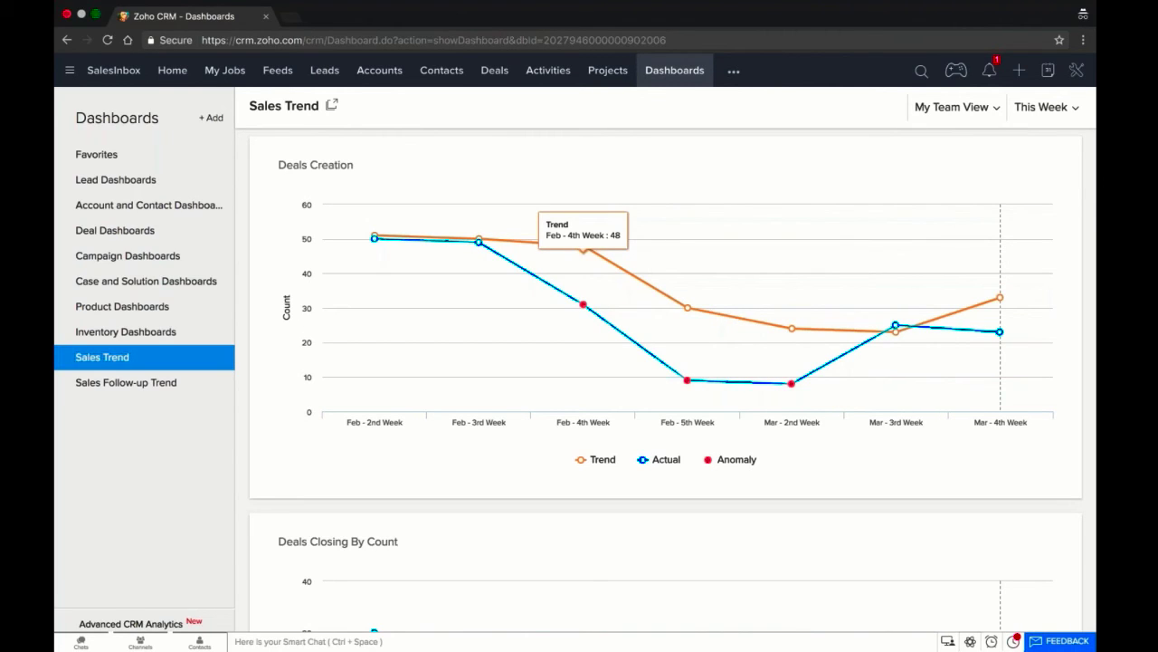
- Return to the Hot leads list and clear the Score filter
{"action": "left_click", "coordinate": [315, 70]}
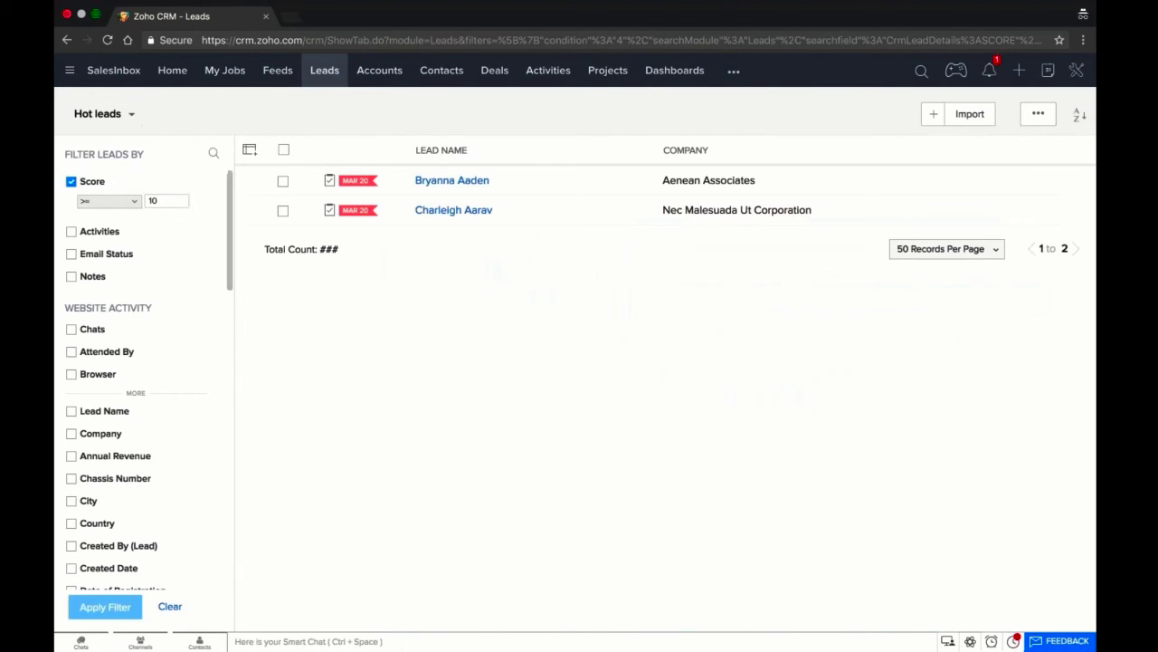
{"action": "left_click", "coordinate": [70, 181]}
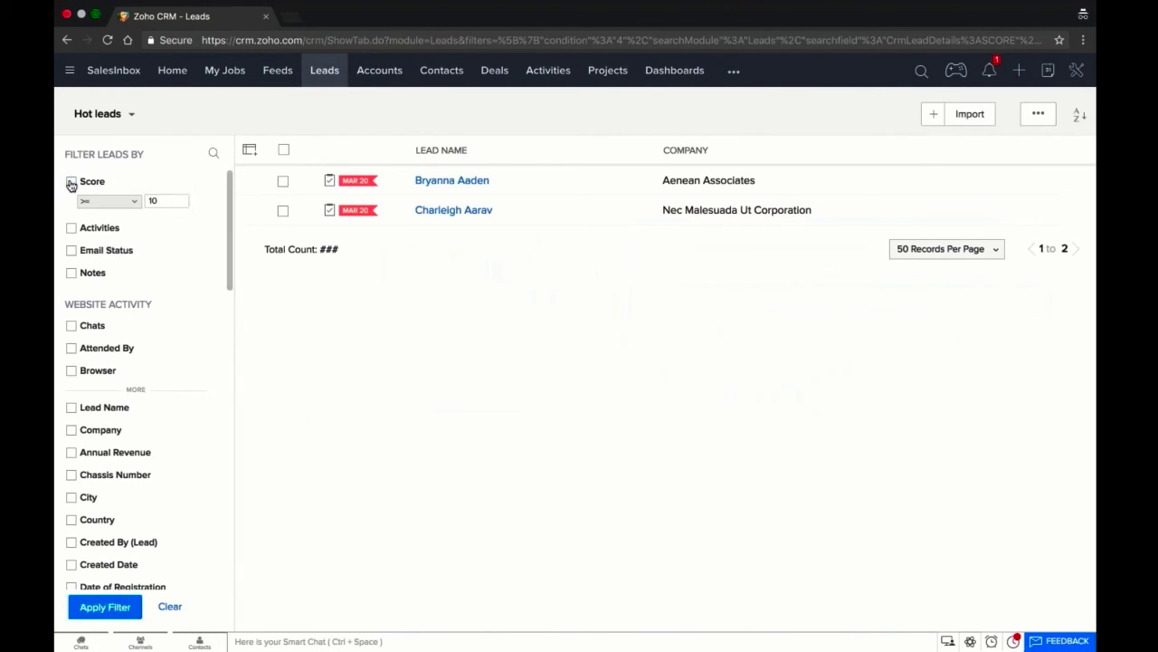
{"action": "left_click", "coordinate": [168, 607]}
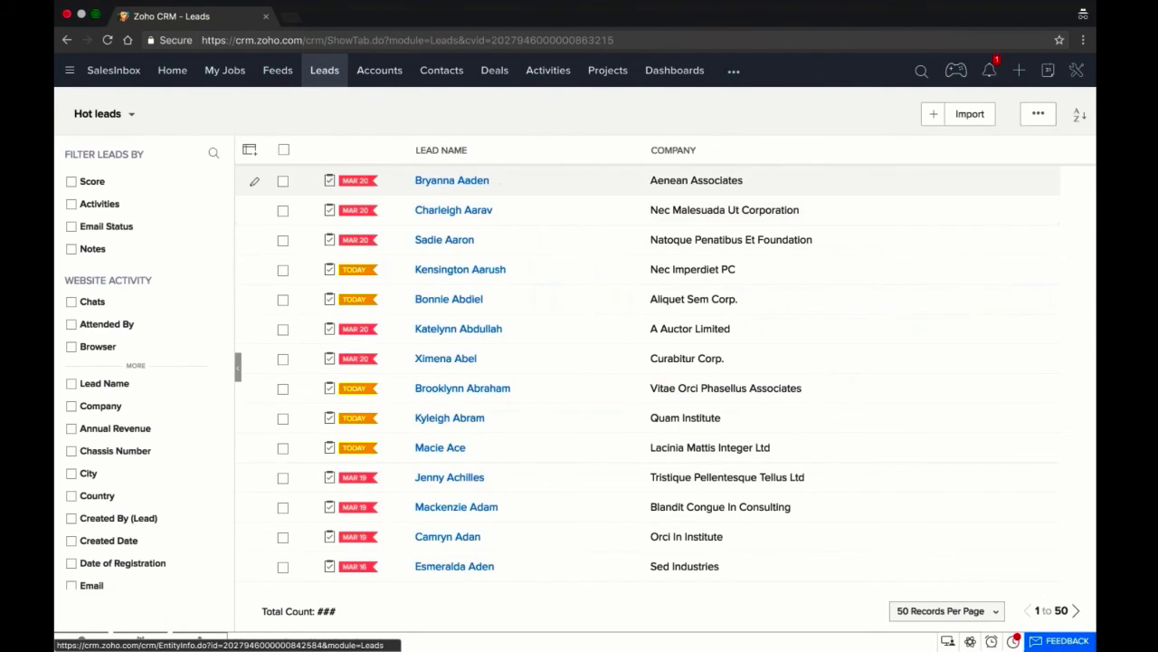
- Open the lead from Nec Imperdiet PC and review its best time to contact, next actions, activities and related lists
{"action": "left_click", "coordinate": [443, 268]}
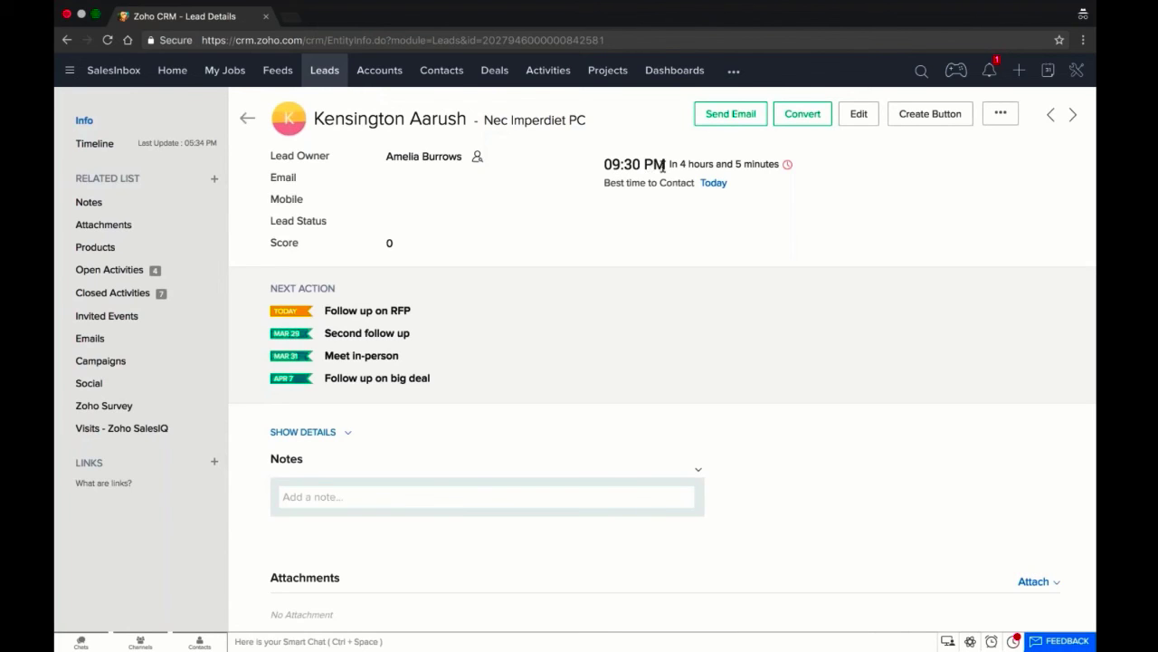
{"action": "scroll", "coordinate": [671, 174], "scroll_direction": "down", "scroll_amount": 1}
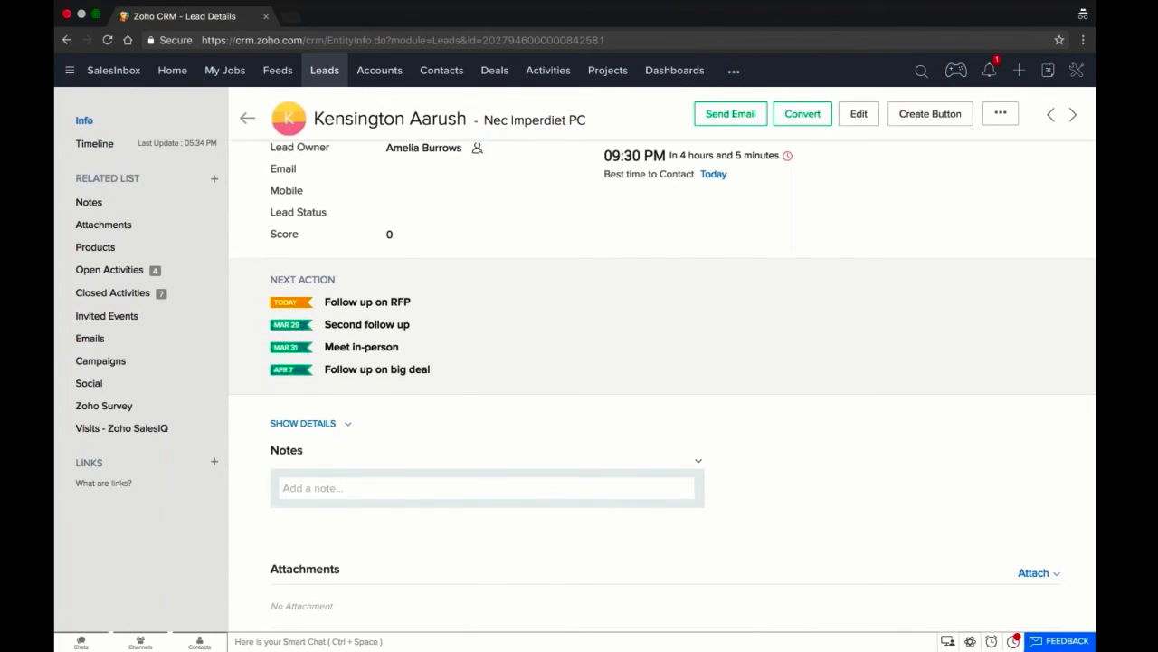
{"action": "scroll", "coordinate": [412, 260], "scroll_direction": "down", "scroll_amount": 6}
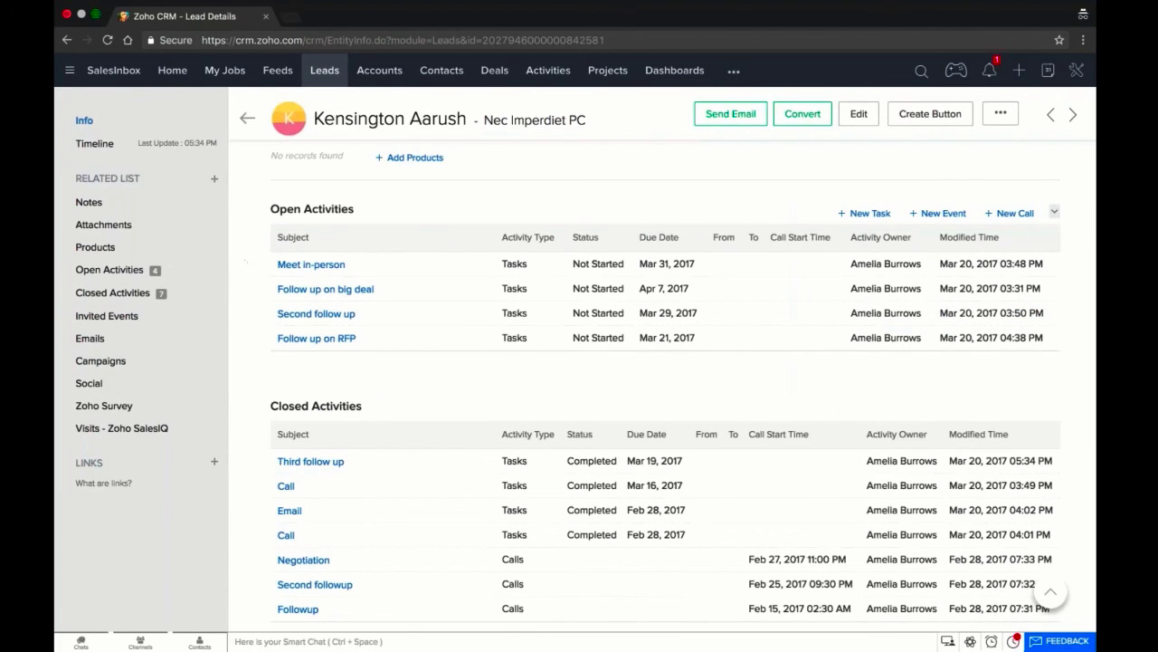
{"action": "scroll", "coordinate": [491, 328], "scroll_direction": "down", "scroll_amount": 2}
{"action": "scroll", "coordinate": [665, 362], "scroll_direction": "down", "scroll_amount": 6}
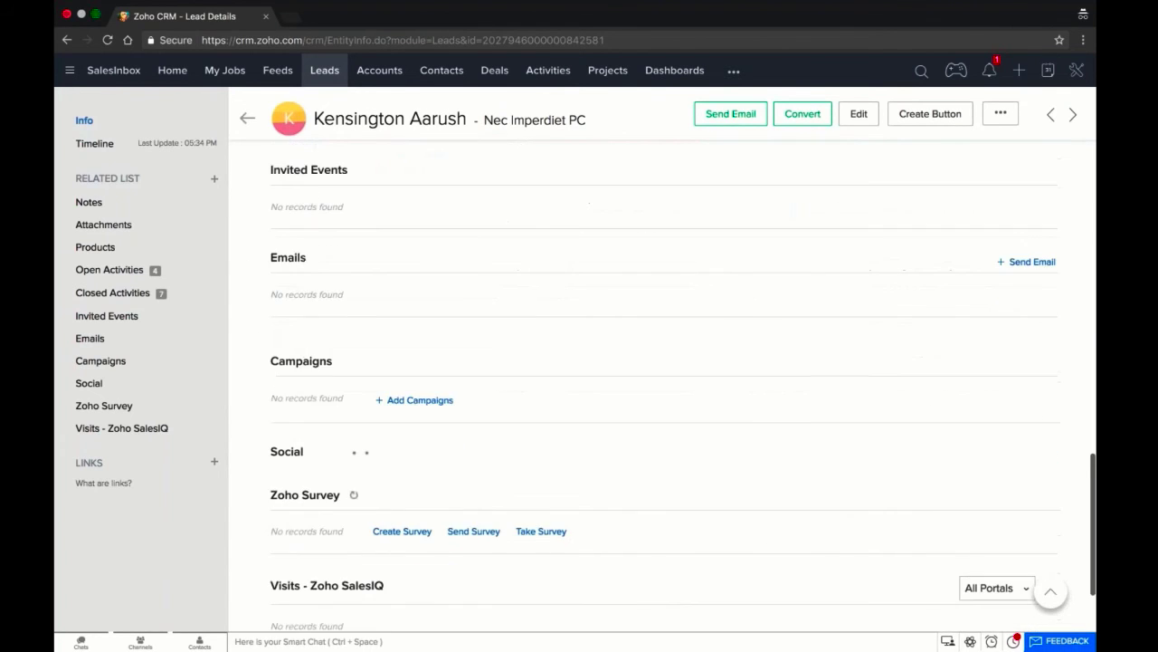
{"action": "scroll", "coordinate": [665, 362], "scroll_direction": "up", "scroll_amount": 15}
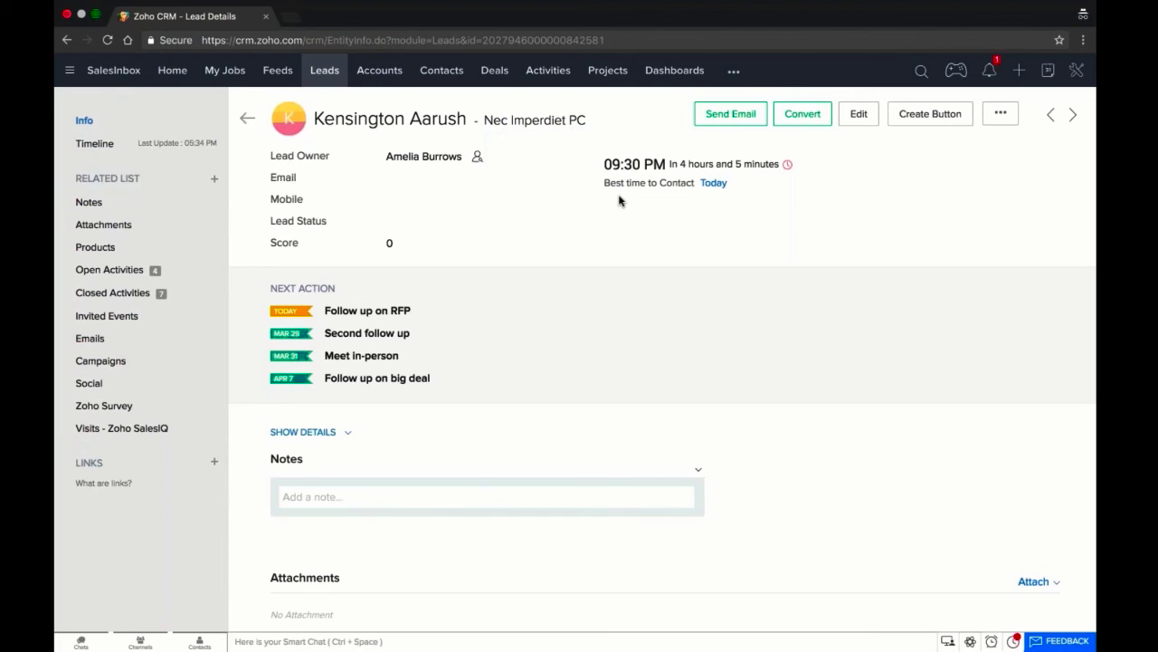
- Return to the Hot leads list and select the leads from Aenean Associates, Nec Malesuada Ut Corporation and Natoque Penatibus Et Foundation
{"action": "left_click", "coordinate": [318, 70]}
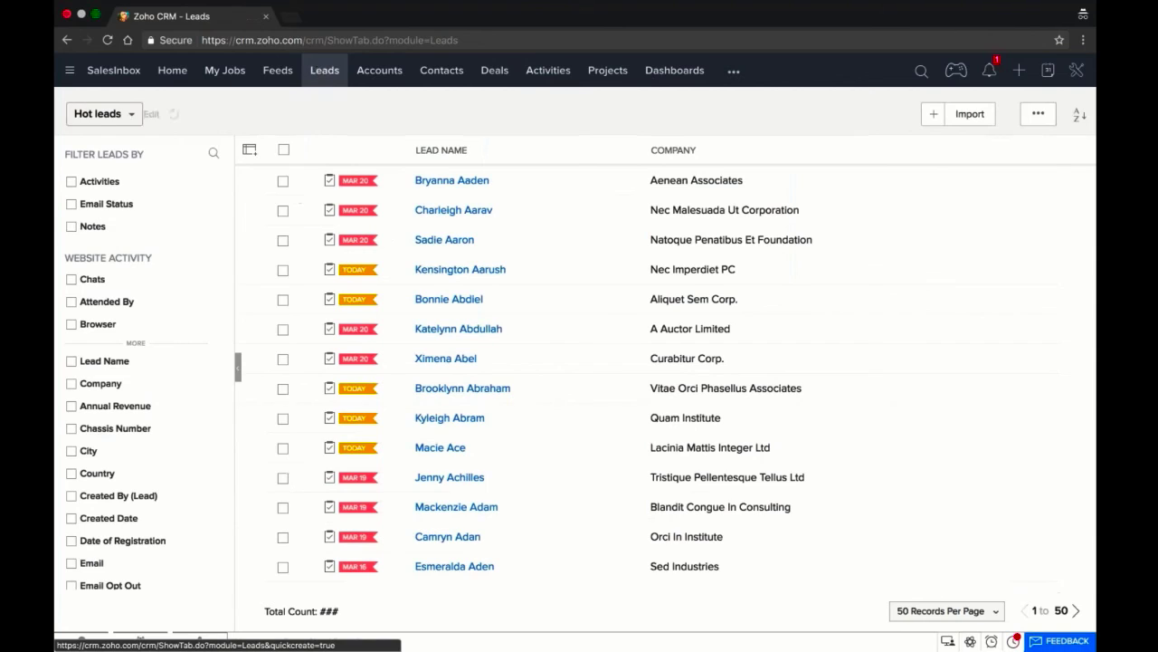
{"action": "left_click", "coordinate": [282, 181]}
{"action": "left_click", "coordinate": [282, 210]}
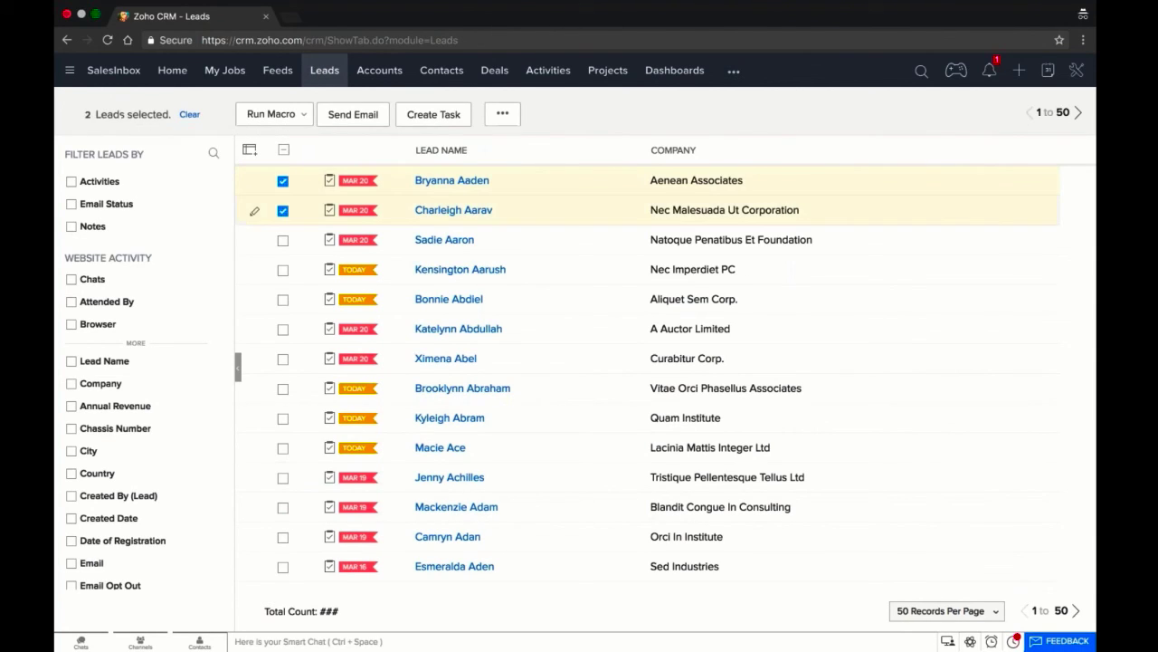
{"action": "left_click", "coordinate": [283, 240]}
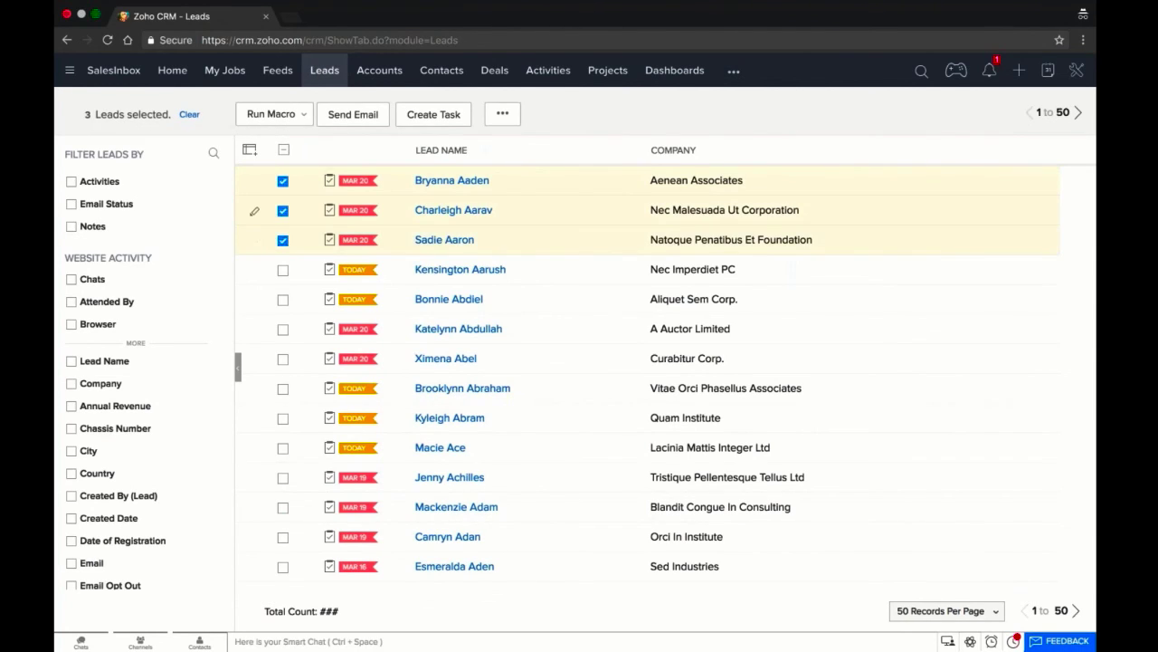
- Begin creating a macro for the selected leads, review the suggested macros and close them without saving any
{"action": "left_click", "coordinate": [284, 116]}
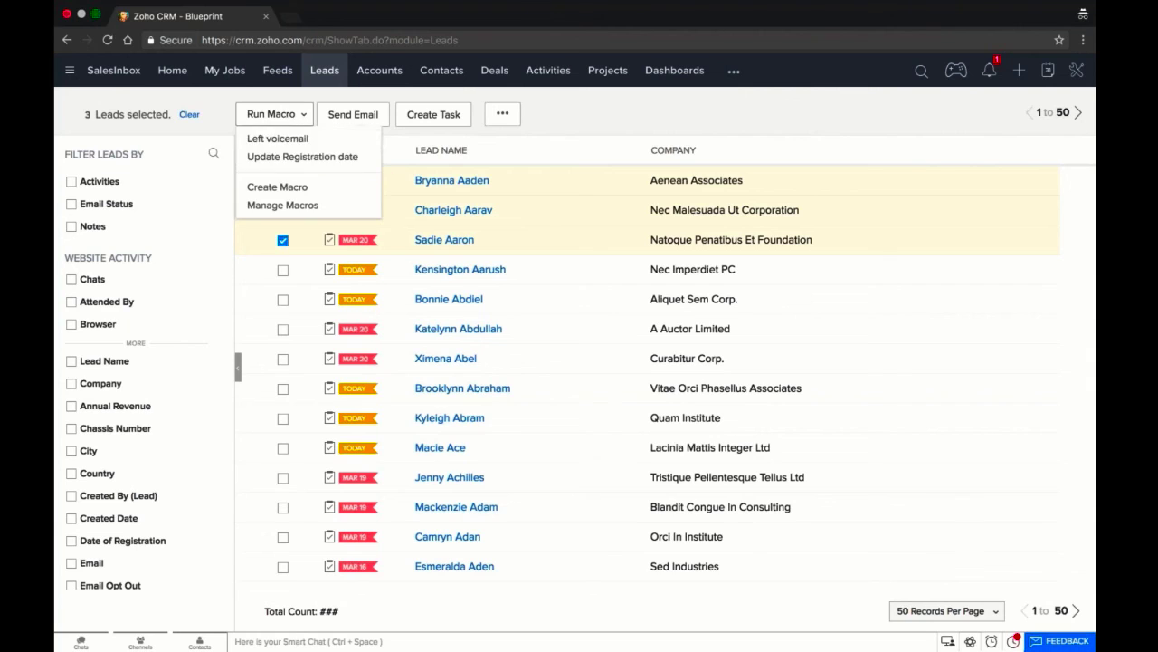
{"action": "left_click", "coordinate": [277, 187]}
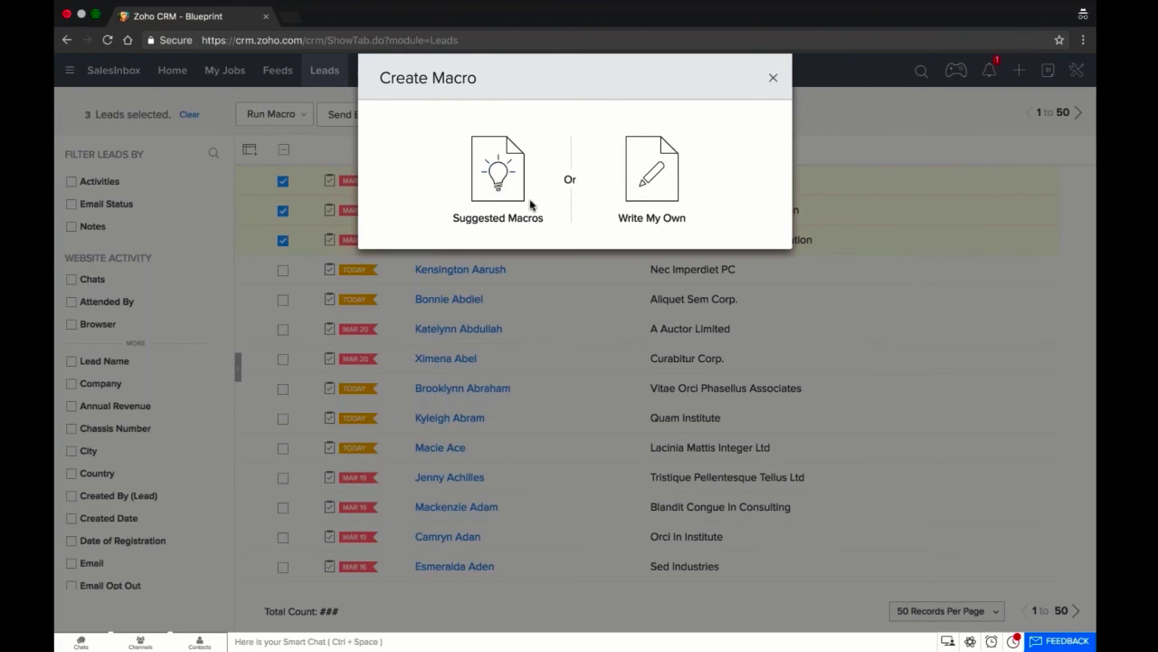
{"action": "left_click", "coordinate": [510, 171]}
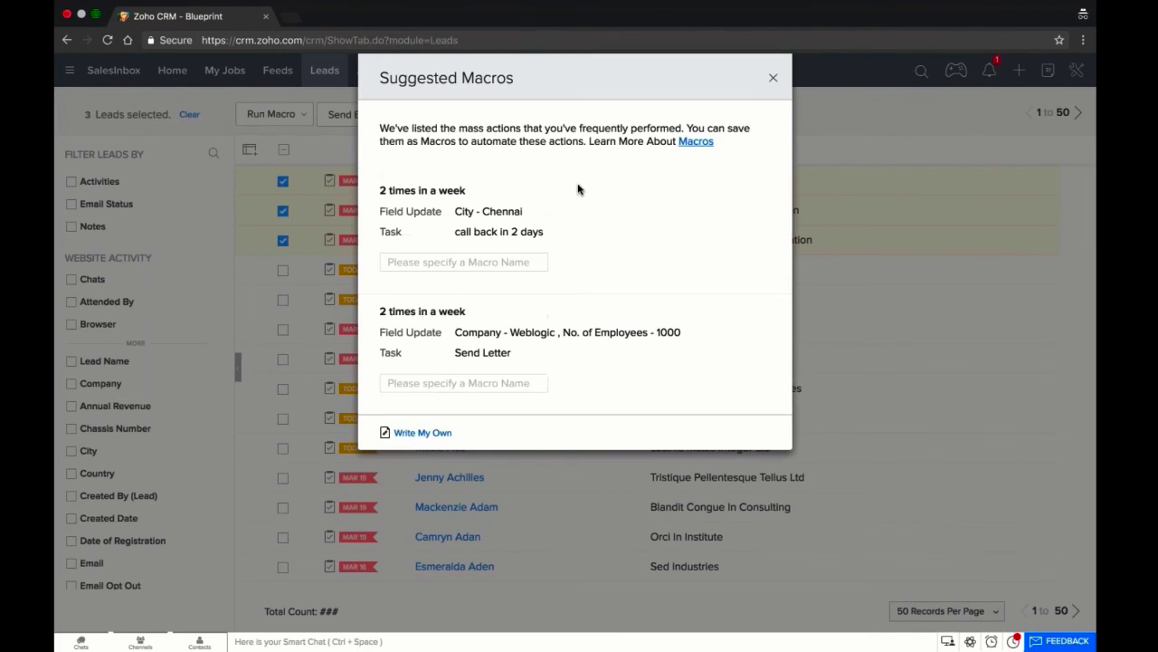
{"action": "mouse_move", "coordinate": [579, 352]}
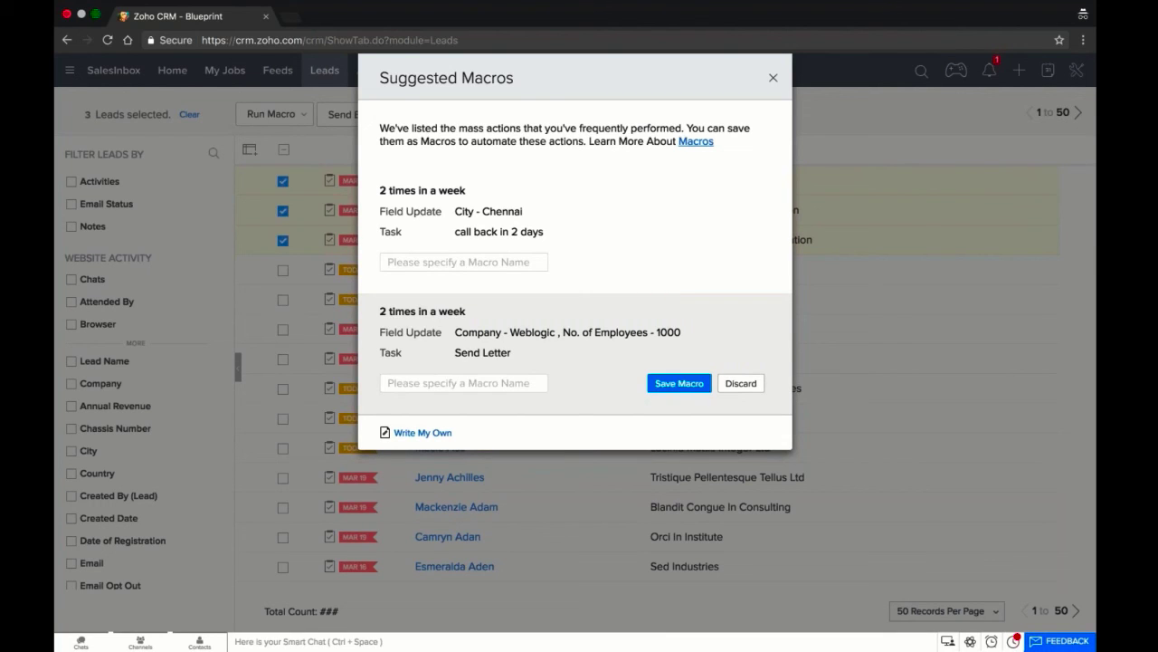
{"action": "mouse_move", "coordinate": [615, 263]}
{"action": "mouse_move", "coordinate": [666, 192]}
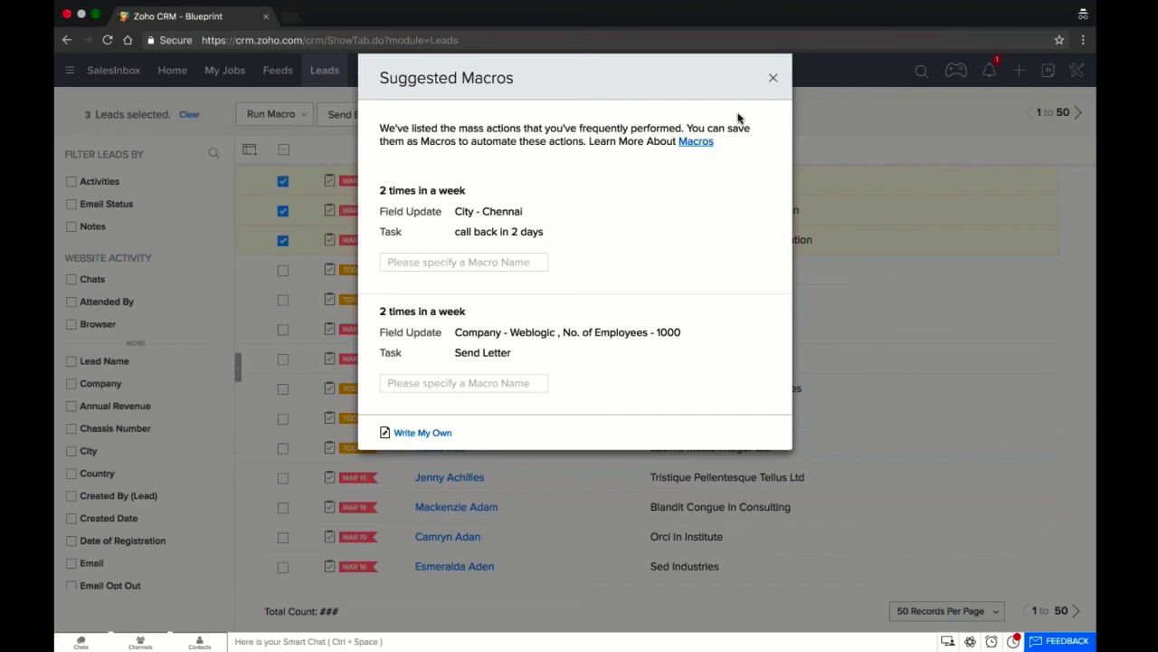
{"action": "left_click", "coordinate": [772, 79]}
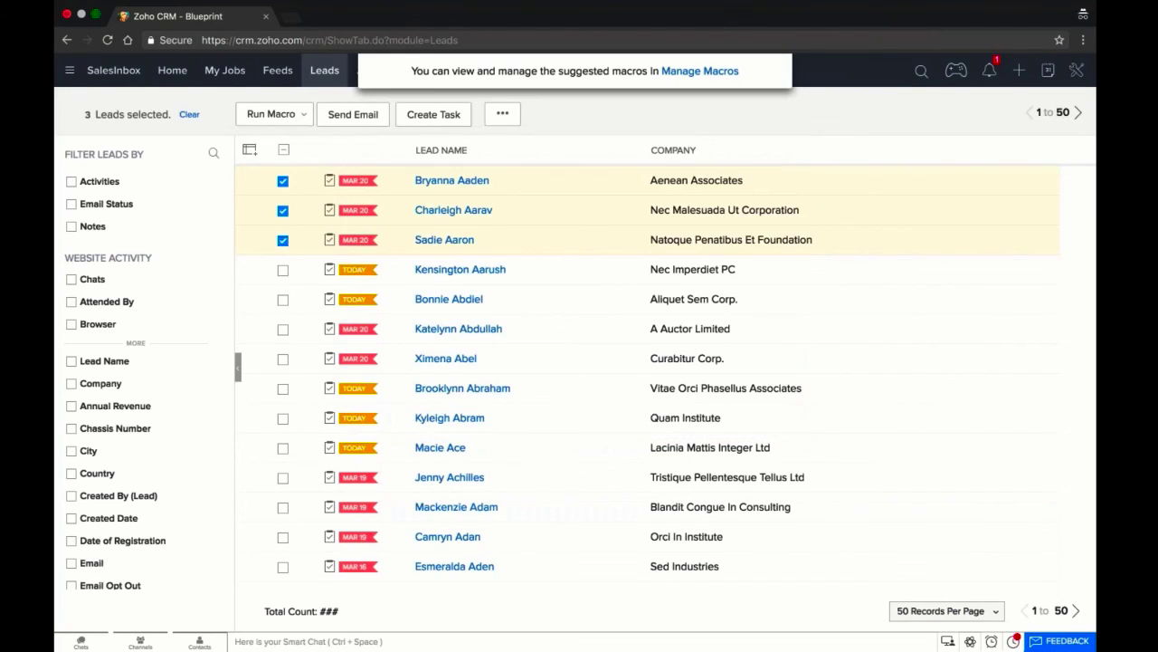
- Deselect the three selected leads in the Hot leads list
{"action": "left_click", "coordinate": [282, 181]}
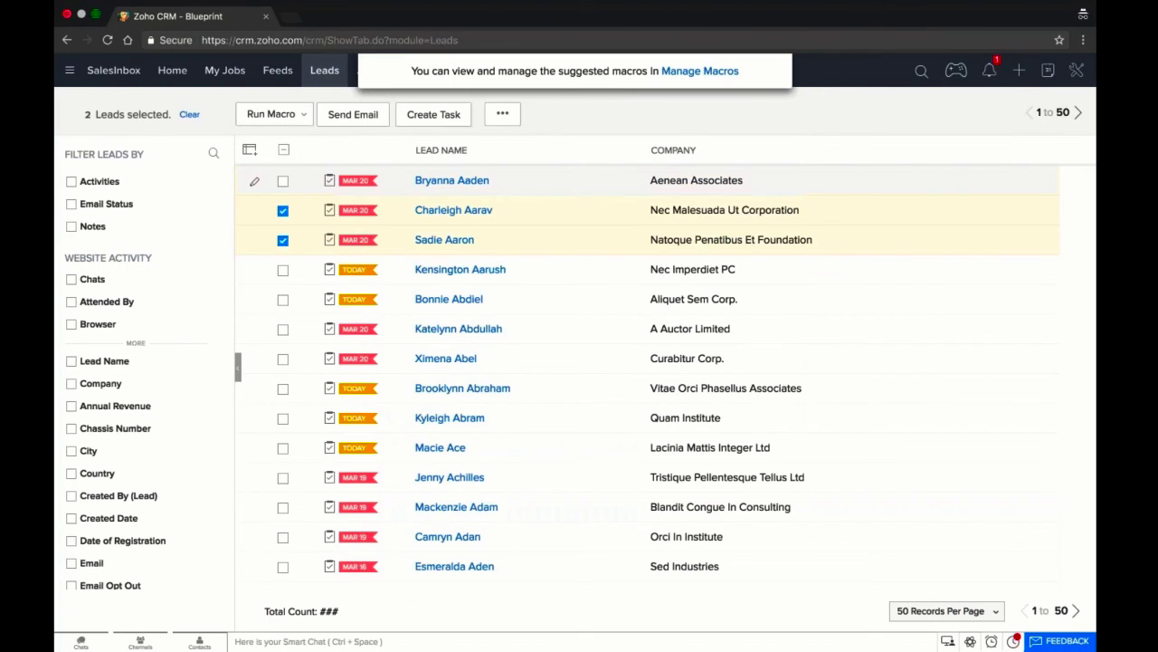
{"action": "left_click", "coordinate": [282, 210]}
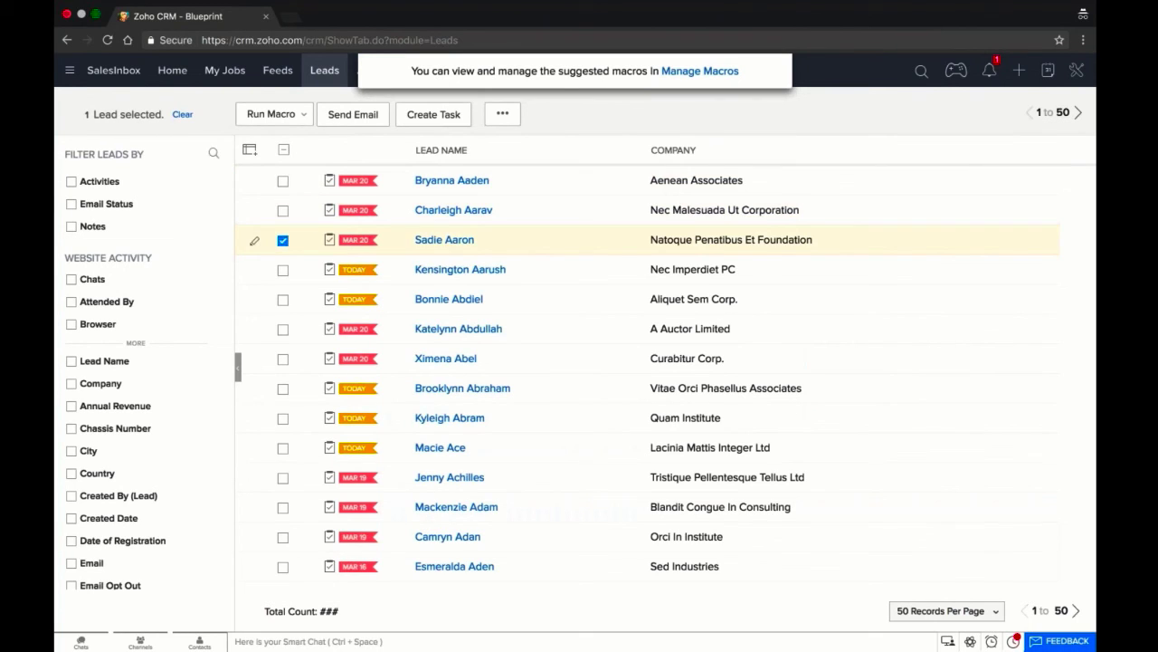
{"action": "left_click", "coordinate": [282, 239]}
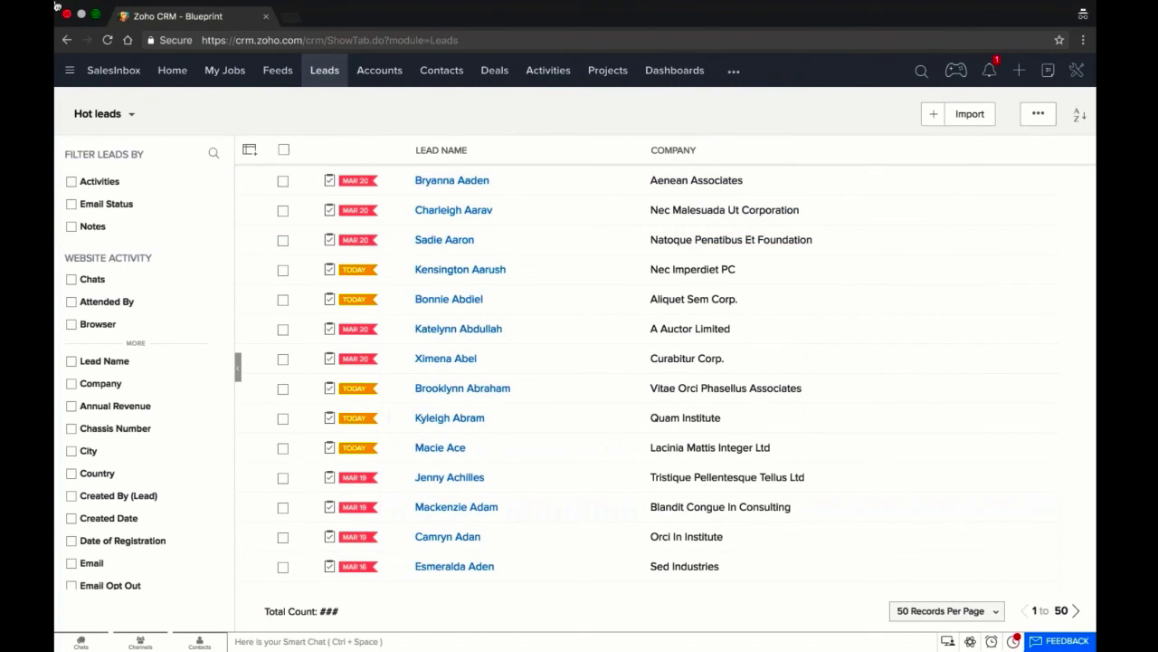
- Leave the full-screen CRM window, switch to the Webinar Slide Deck in Zoho Show and start the slide show from the Demo slide
{"action": "mouse_move", "coordinate": [57, 6]}
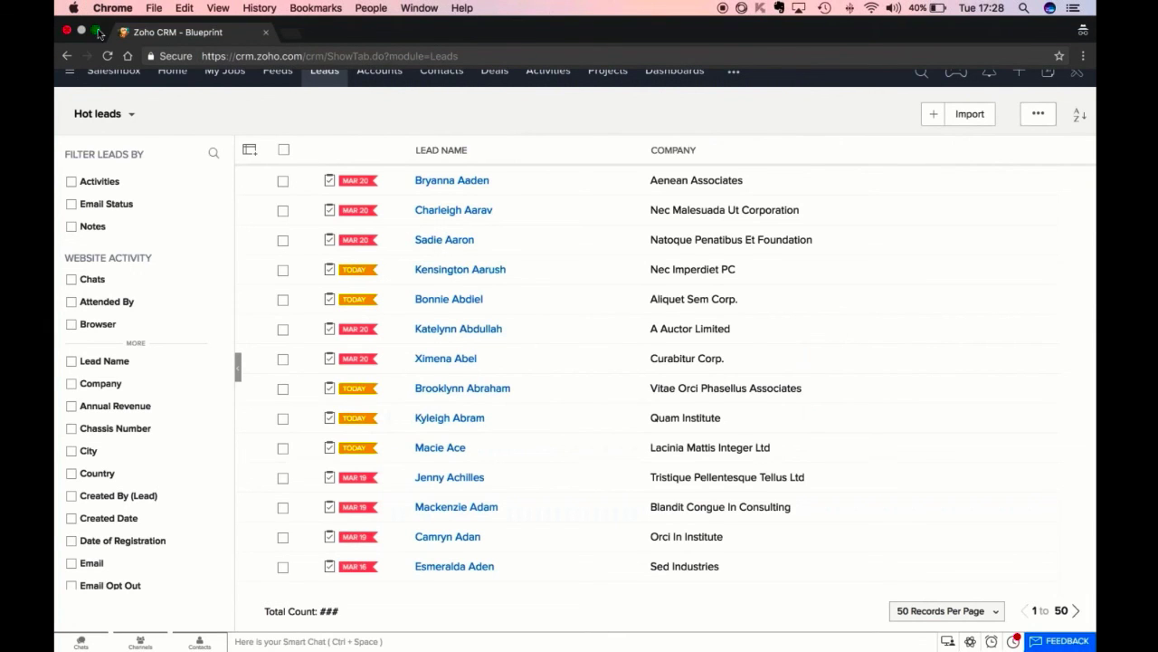
{"action": "left_click", "coordinate": [97, 31]}
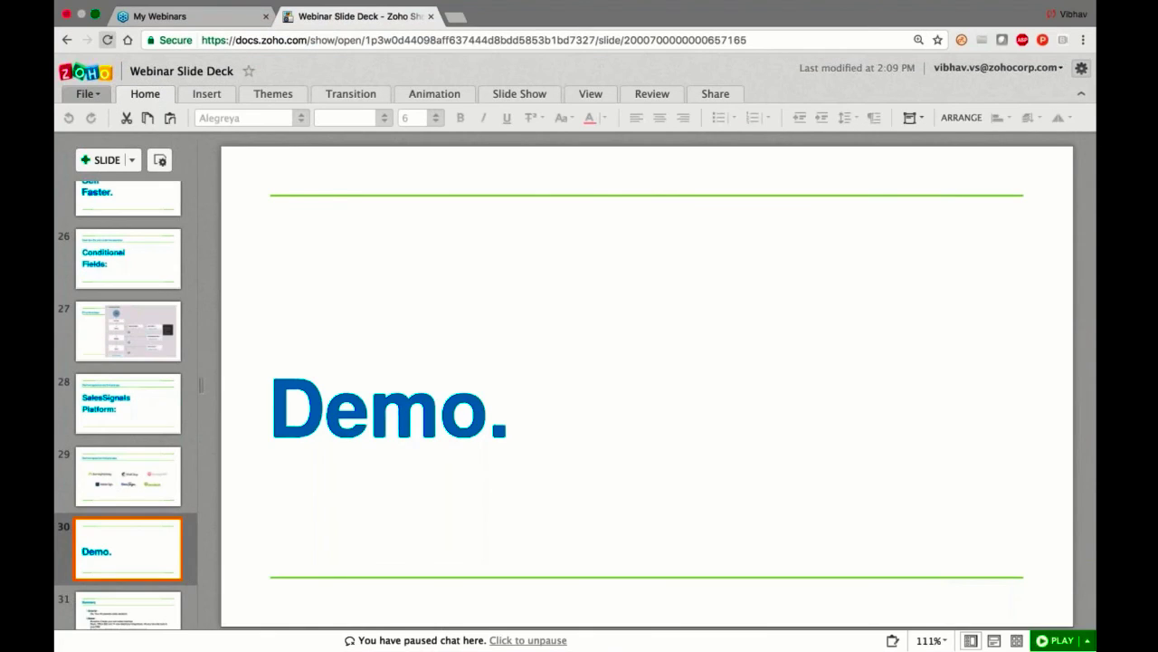
{"action": "left_click", "coordinate": [1057, 640]}
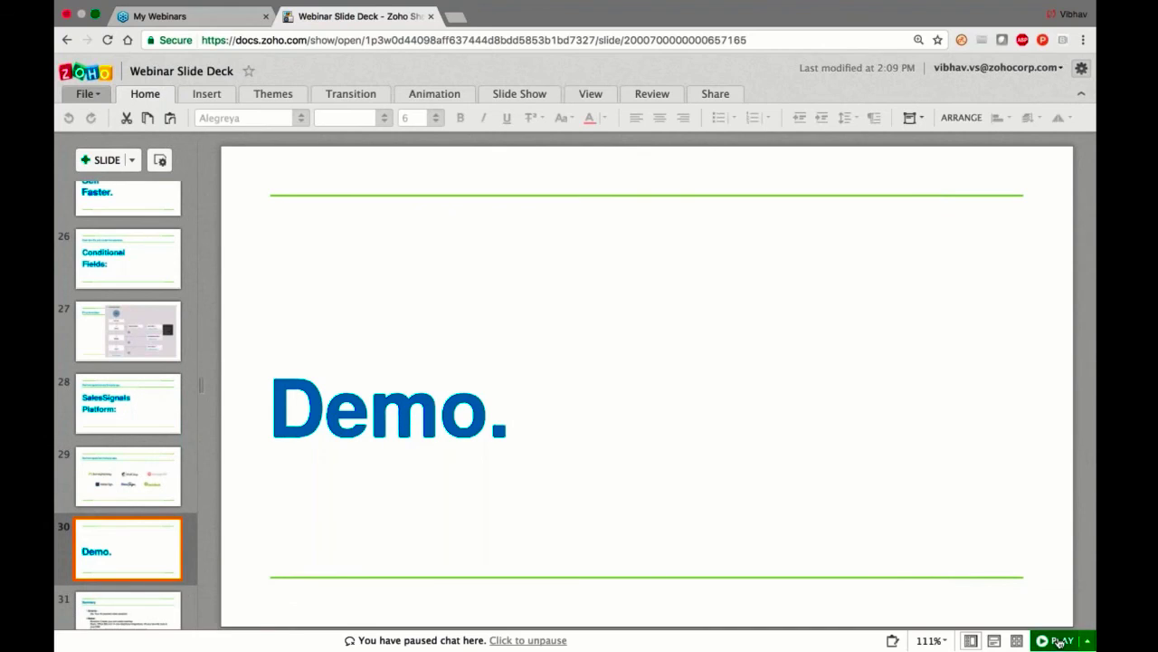